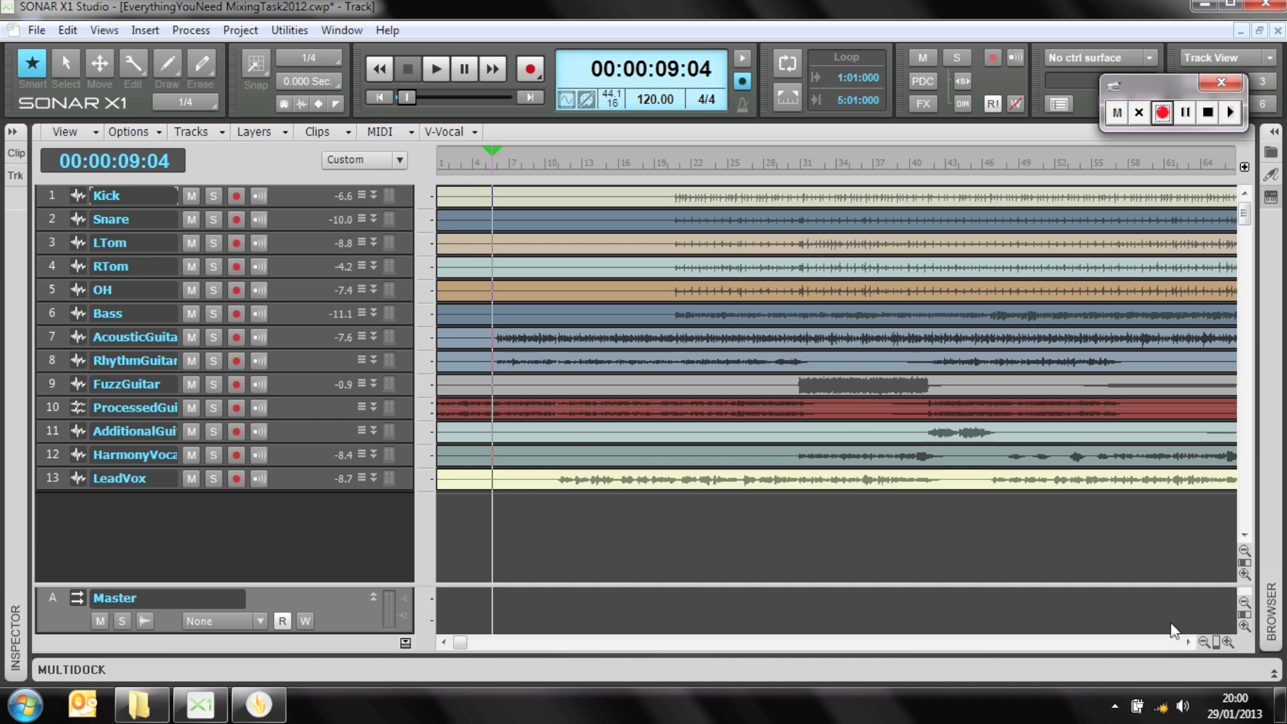
Select the time range from about bar 20 to bar 41 and set it as the playback loop.
left_click(1204, 642)
left_click(1204, 642)
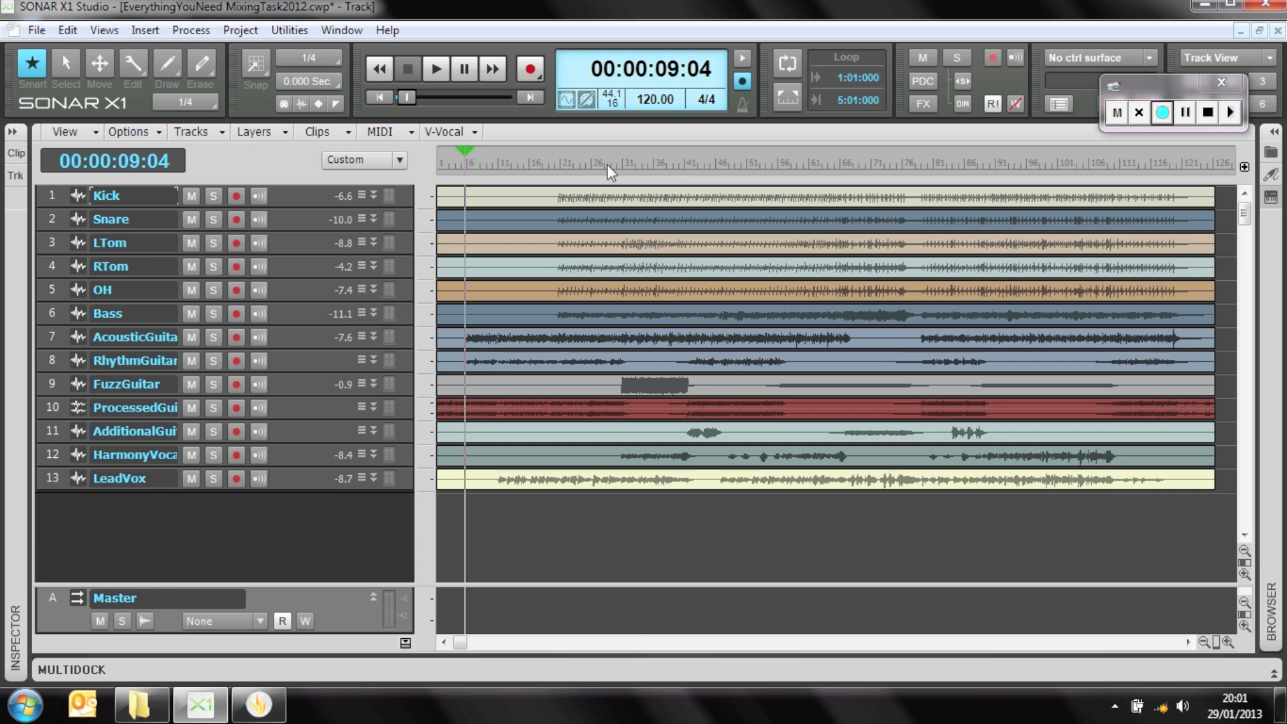
left_click_drag(557, 160, 666, 175)
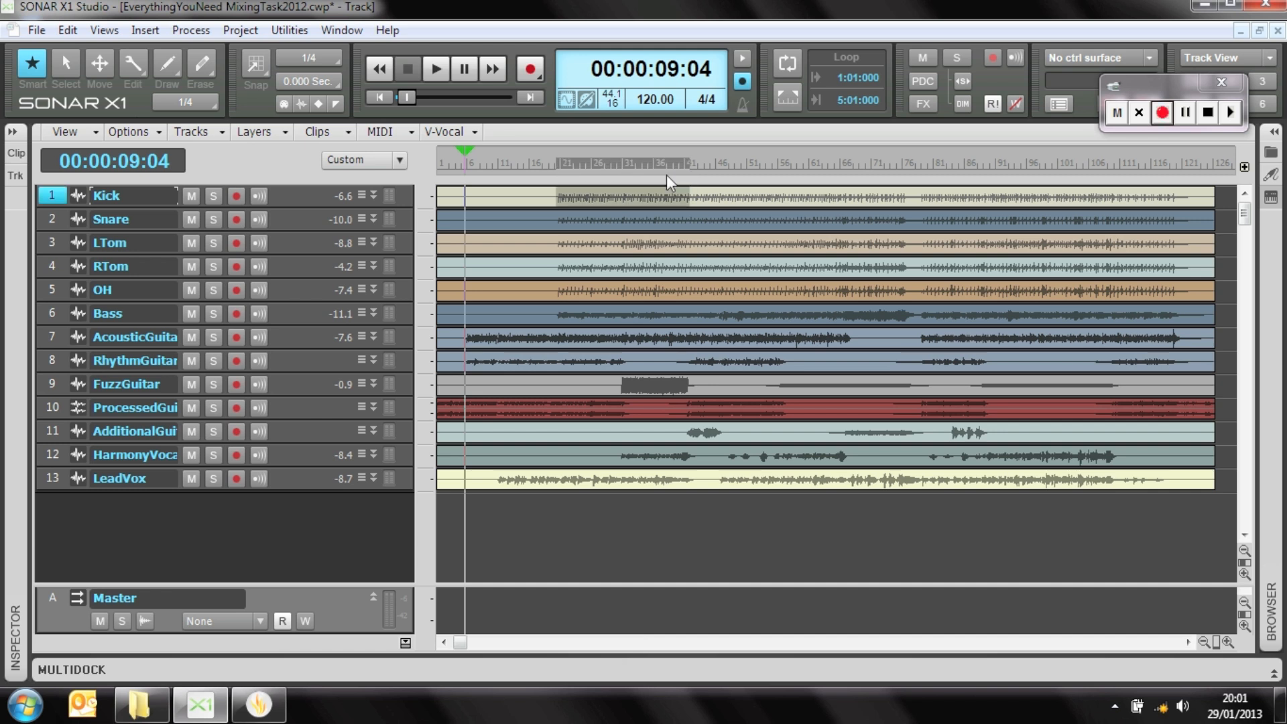
left_click(789, 98)
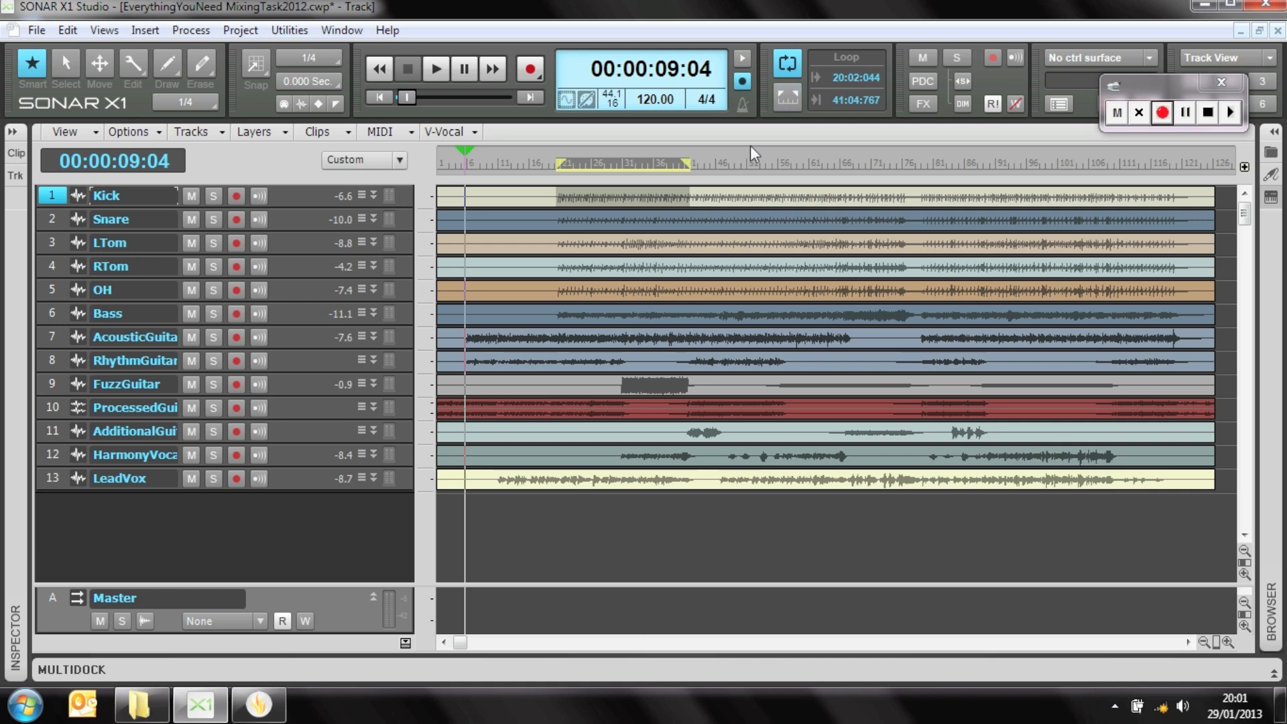
Solo the five drum tracks: Kick, Snare, LTom, RTom and OH.
left_click(214, 196)
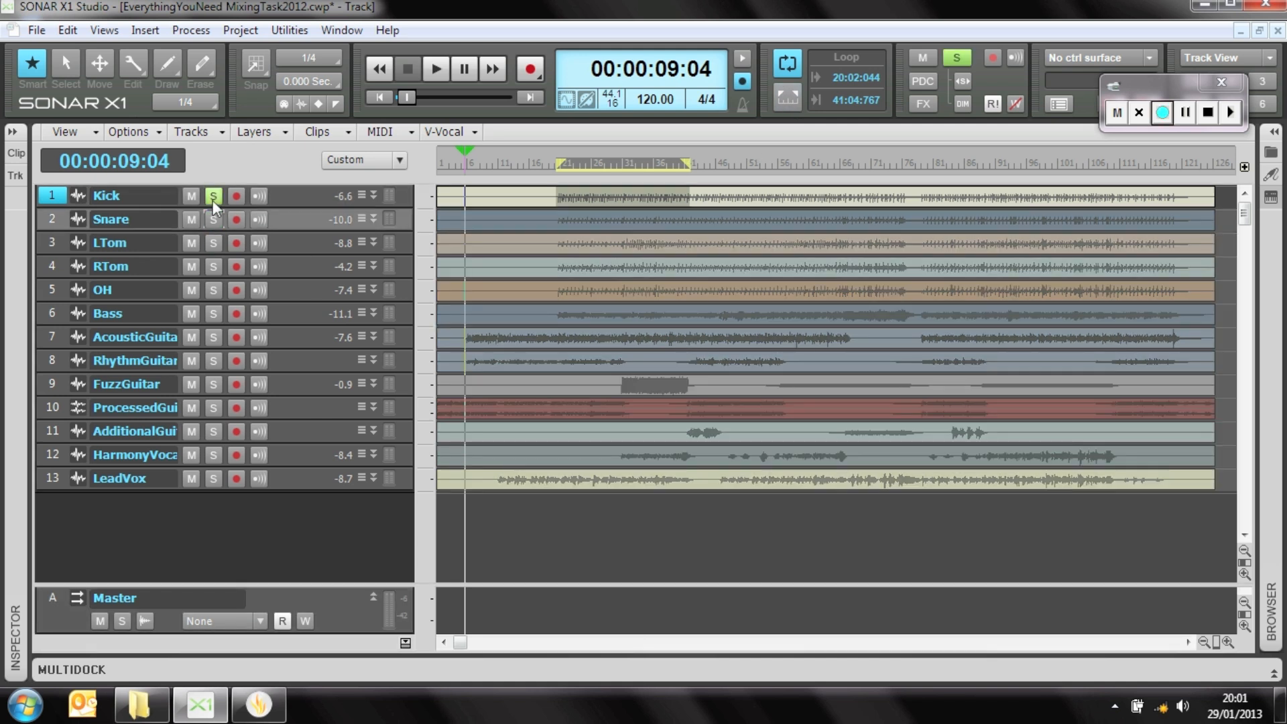
left_click(213, 200)
left_click_drag(211, 200, 216, 292)
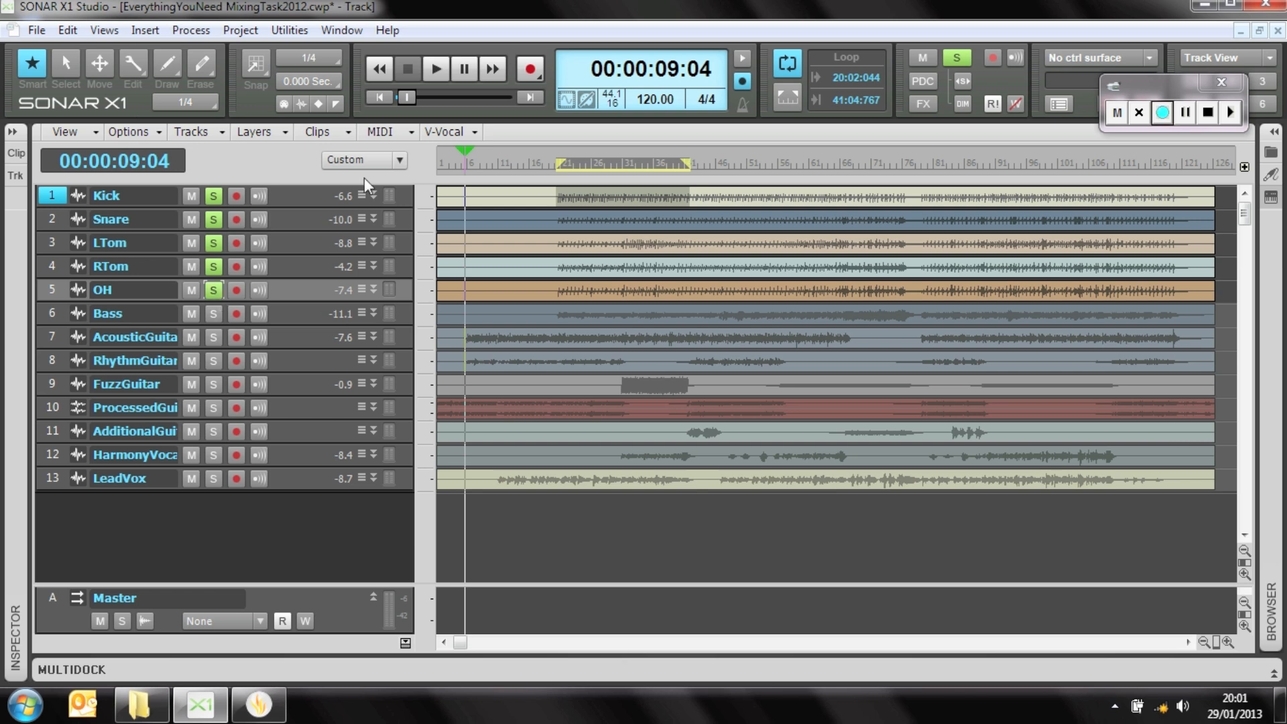
Move the loop start to 21:02:281 and play the soloed drums from inside the loop.
left_click_drag(557, 164, 567, 163)
left_click(584, 160)
key("space")
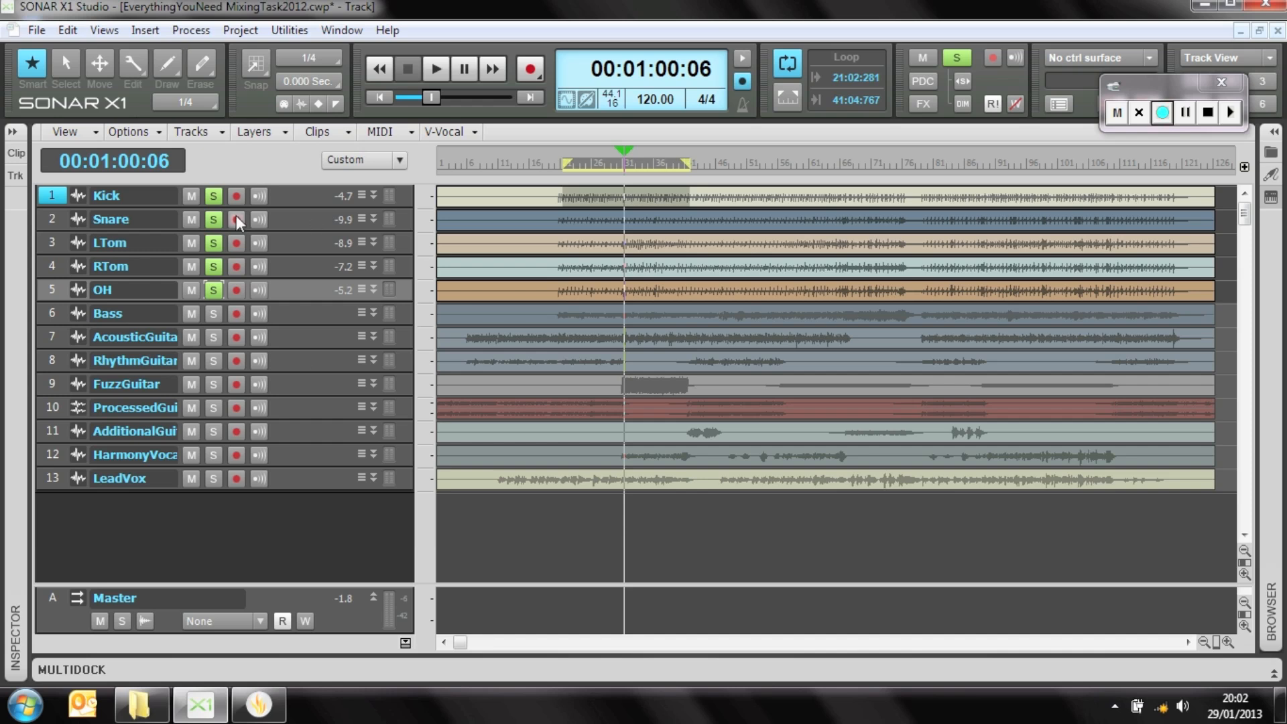
Show the Console view, enlarge it over the track area, and reset the Kick channel's pan to centre.
left_click(104, 31)
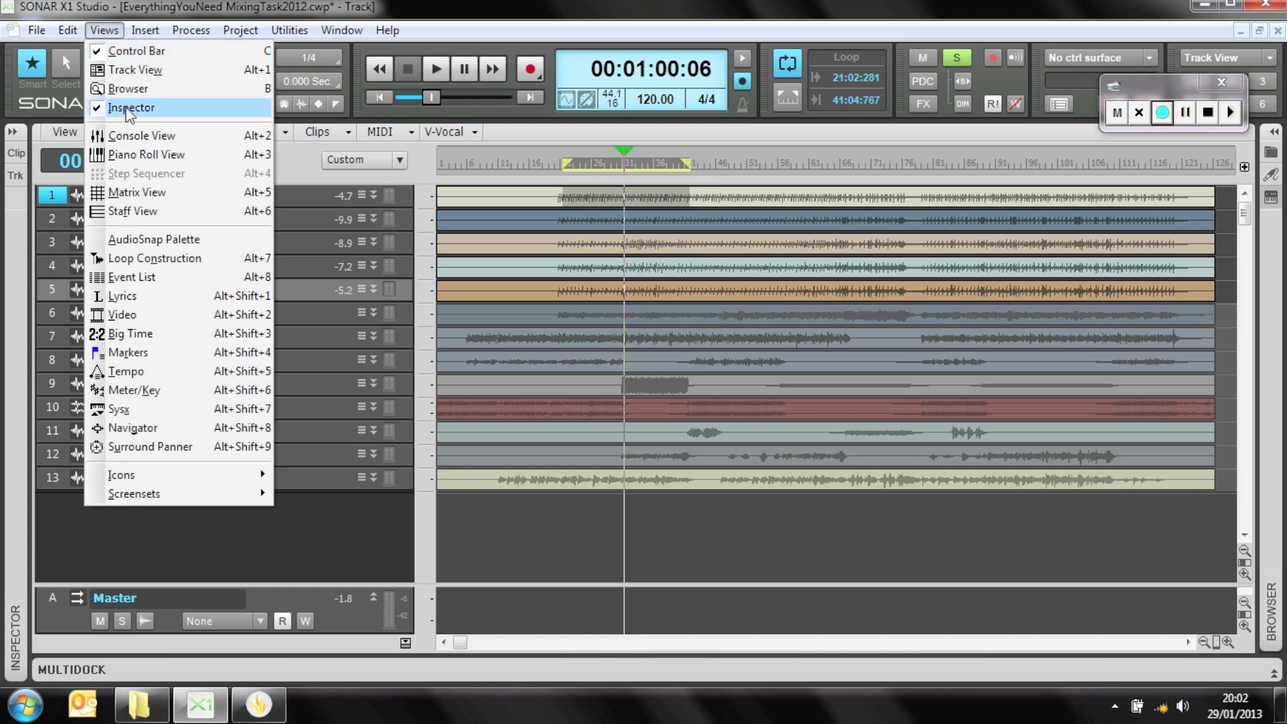
left_click(145, 136)
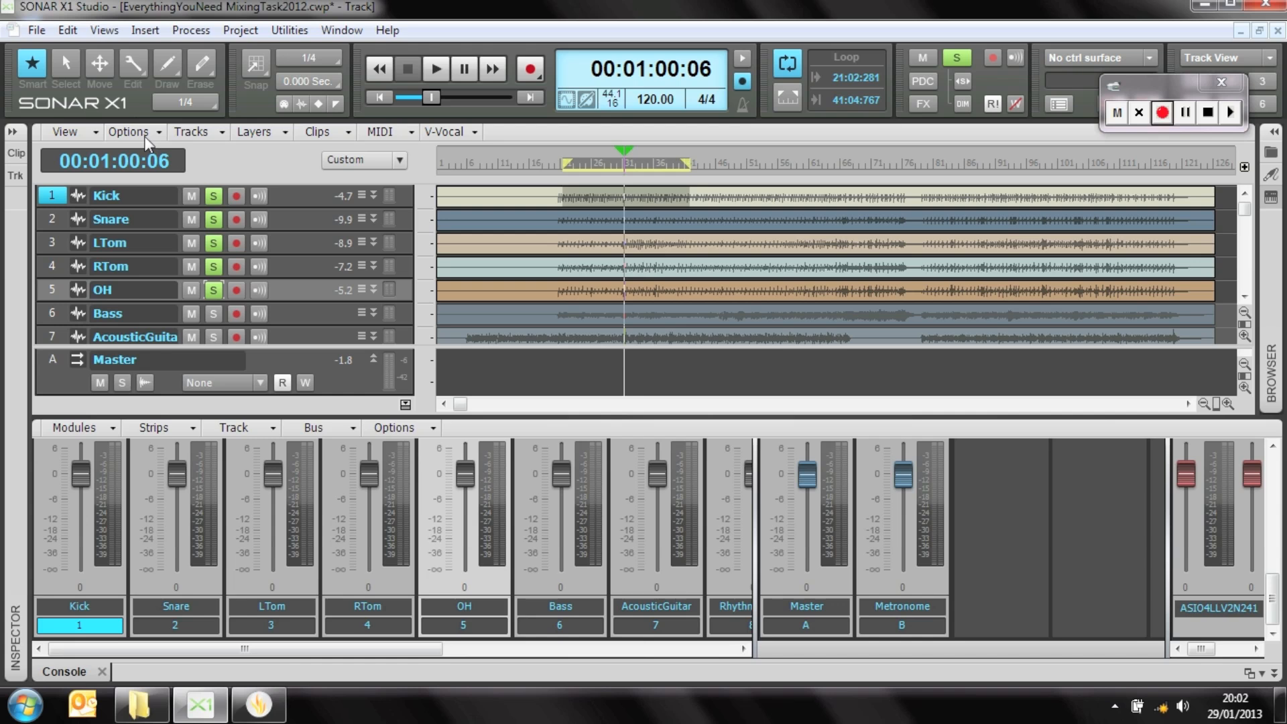
left_click_drag(510, 420, 521, 142)
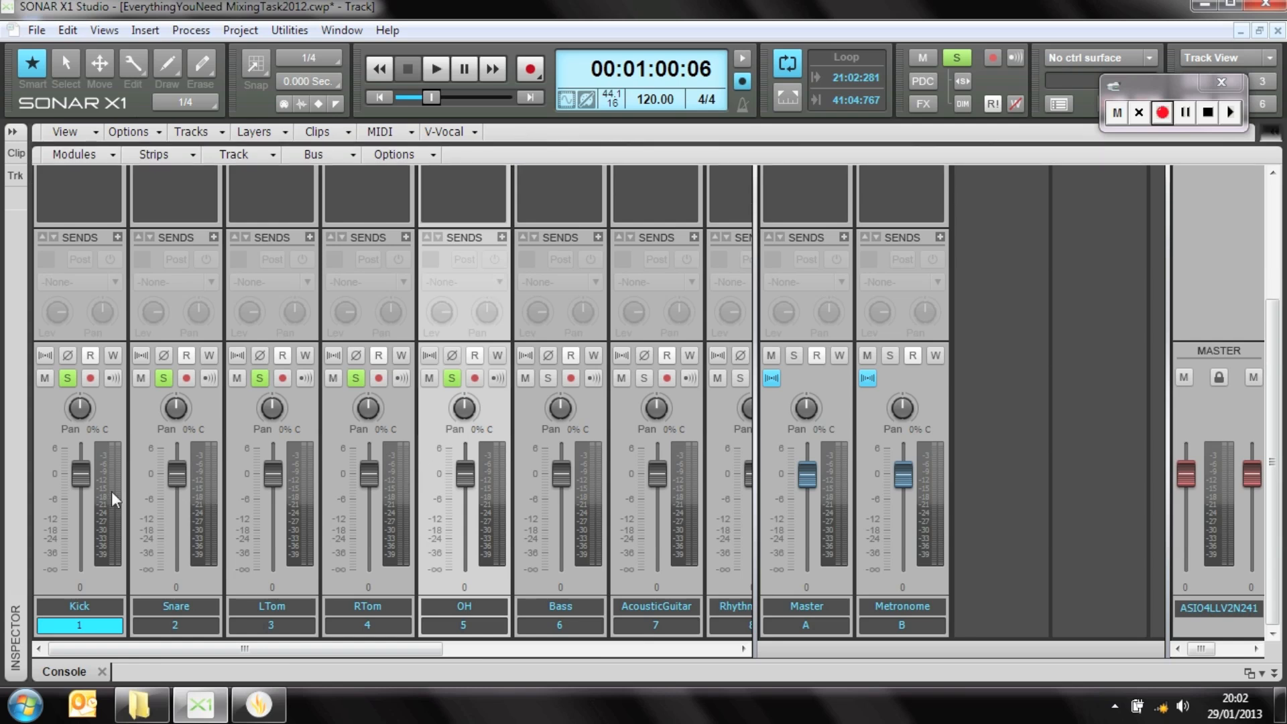
scroll(111, 503, "up", 5)
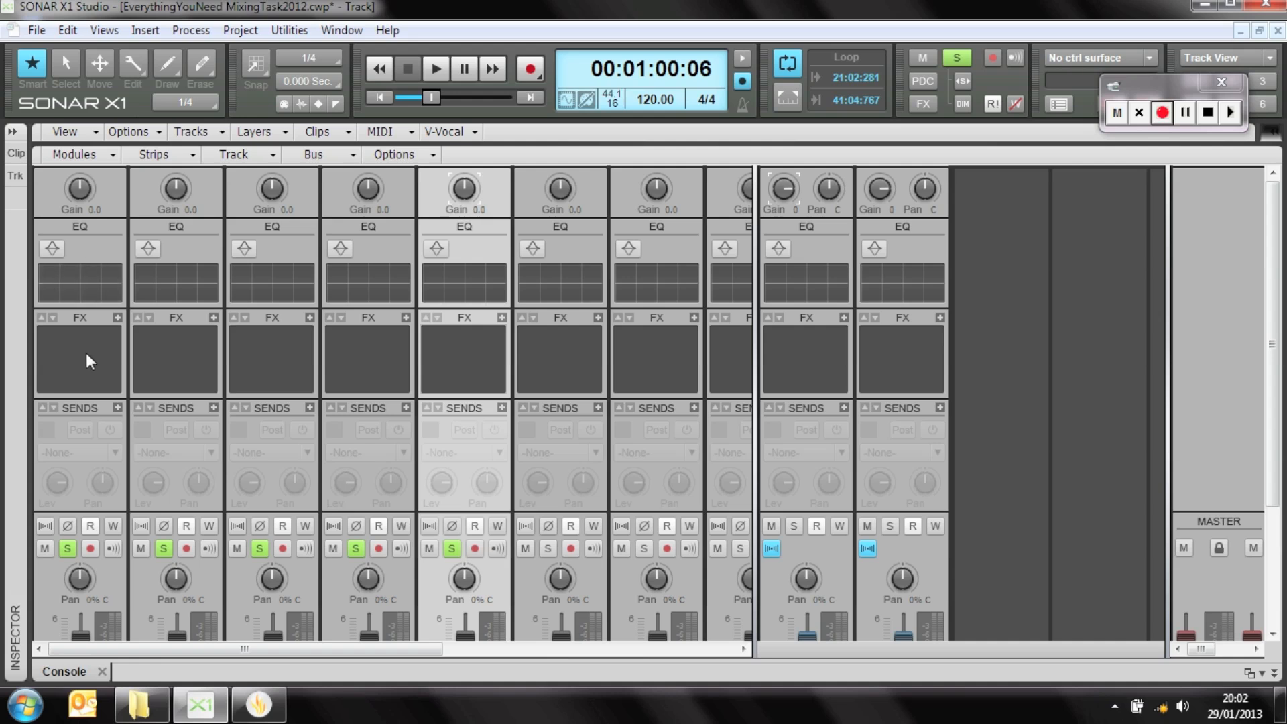
scroll(87, 355, "down", 3)
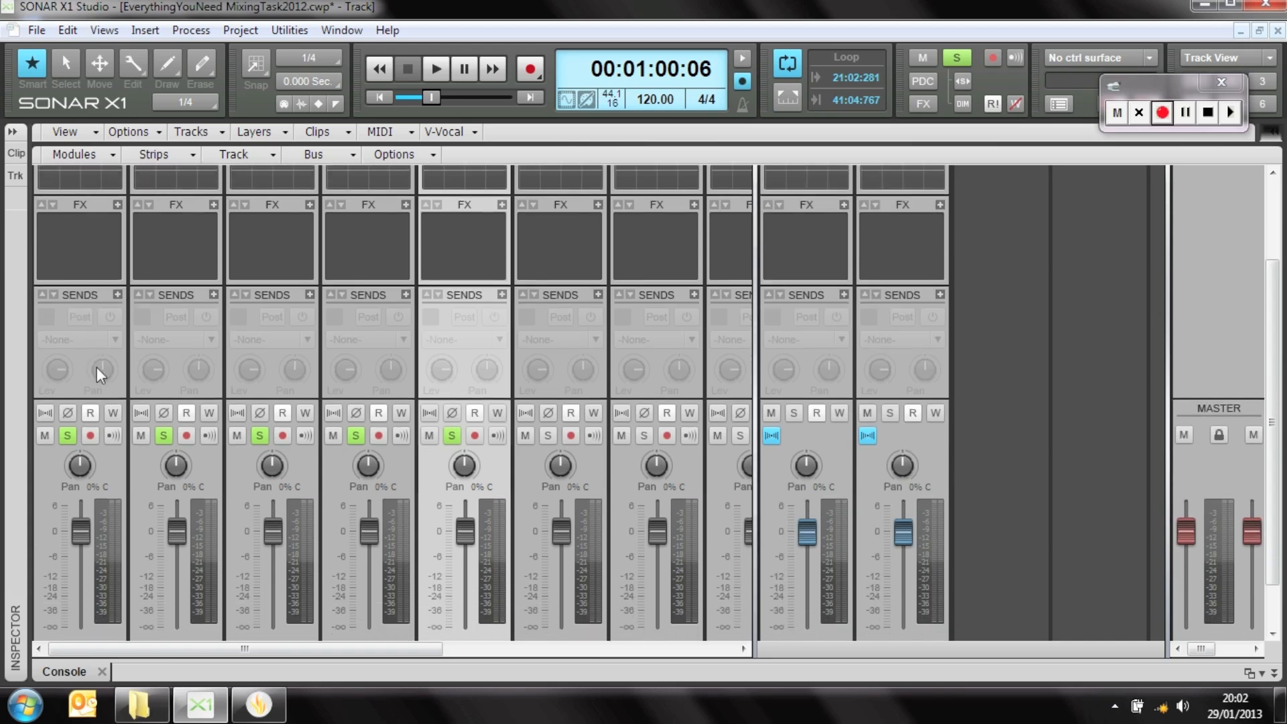
scroll(73, 345, "down", 1)
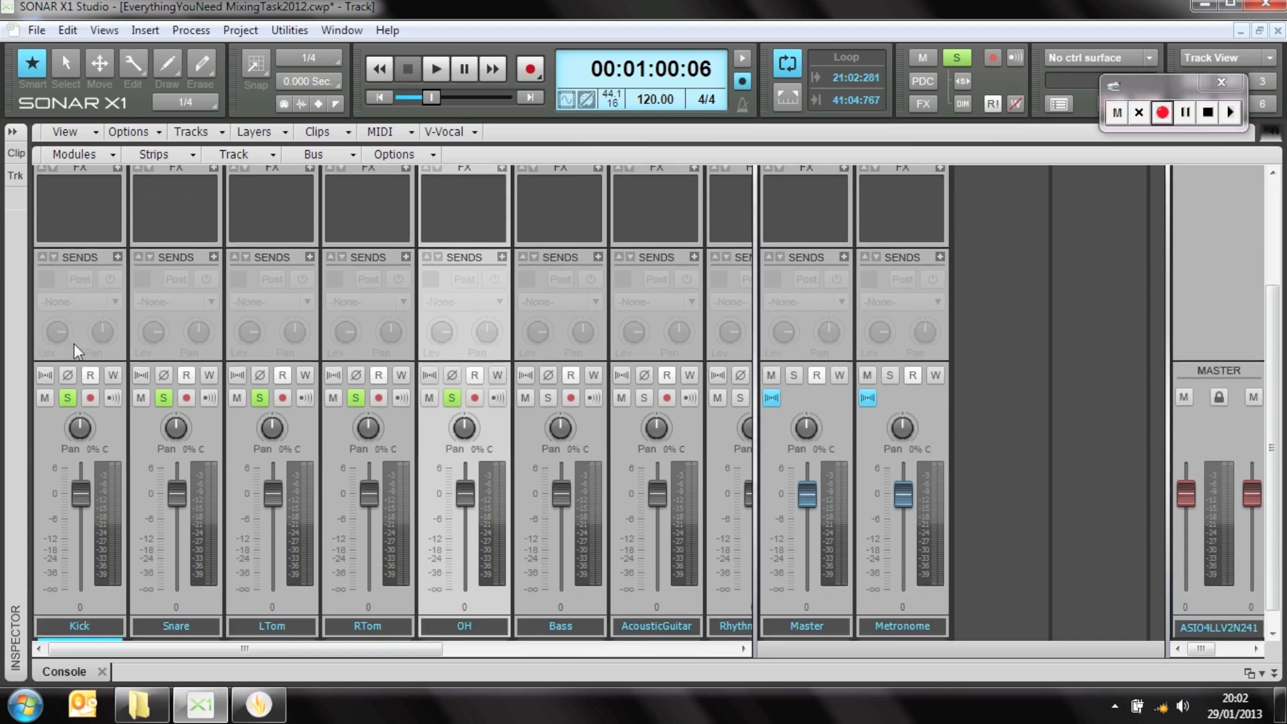
double_click(79, 429)
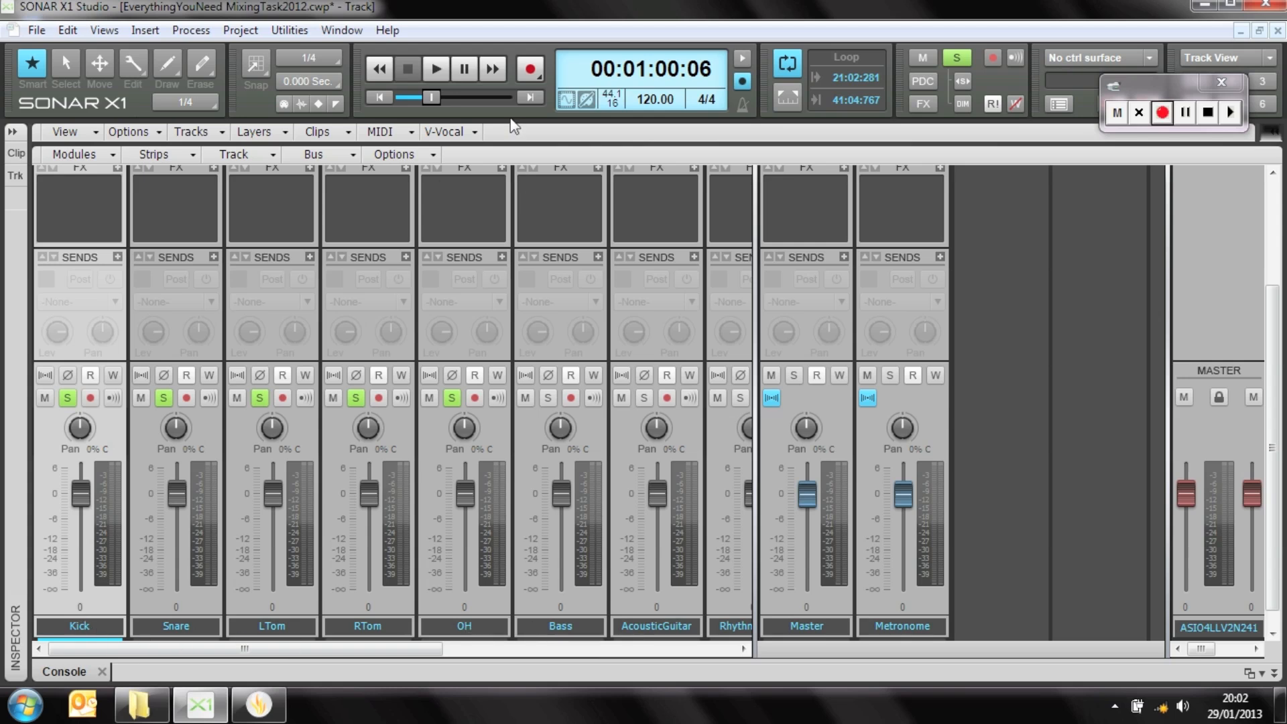
Return the playhead to the project start and unsolo OH, RTom, LTom and Snare, leaving only Kick soloed.
left_click_drag(431, 98, 403, 97)
left_click(451, 398)
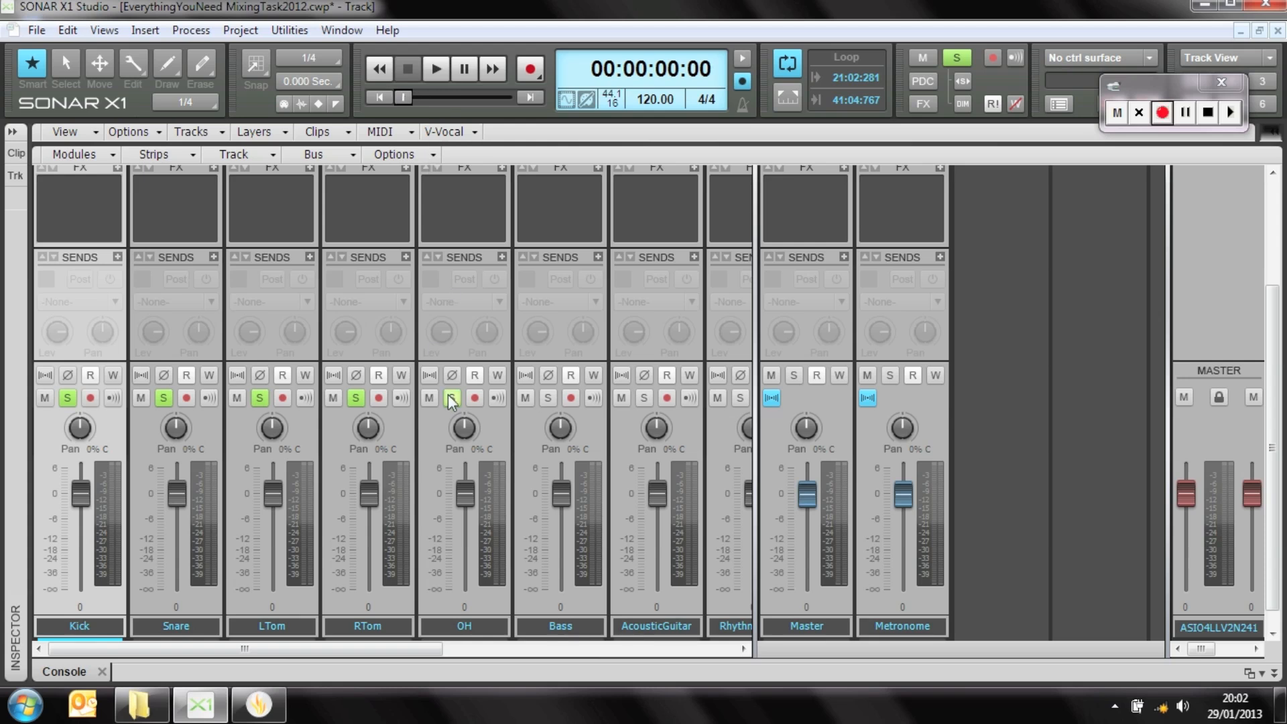
left_click(452, 398)
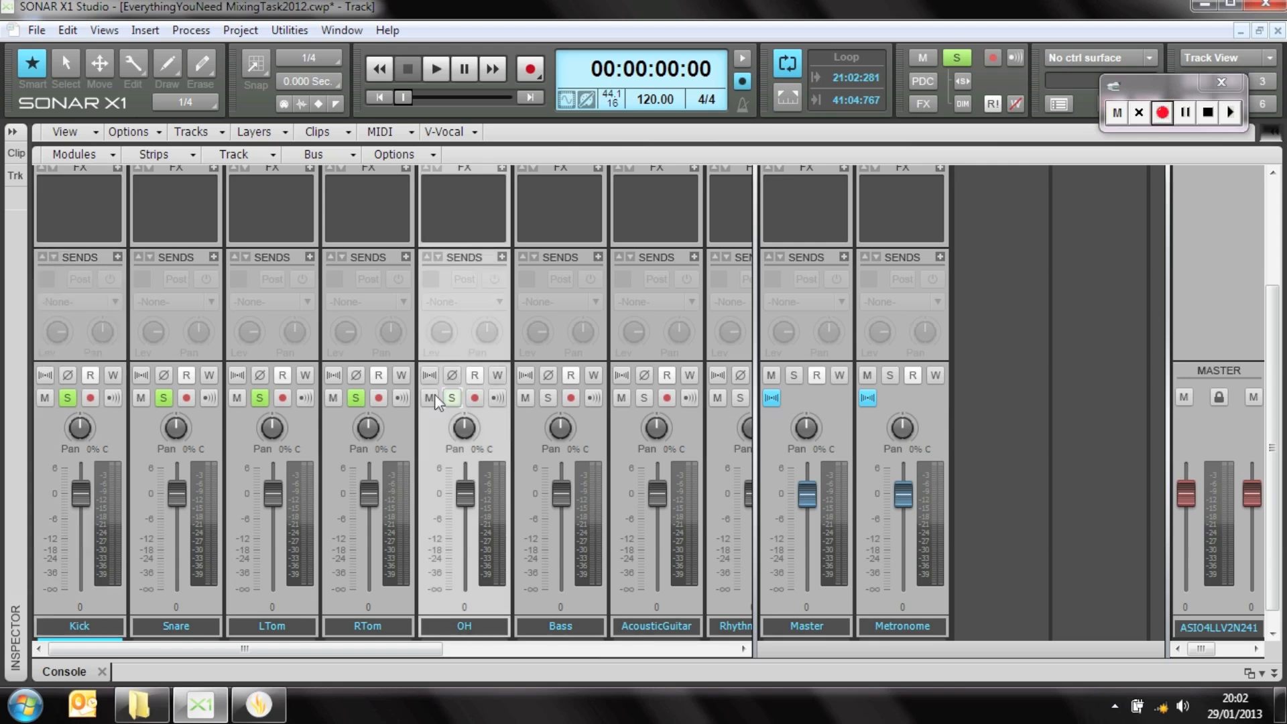
left_click(356, 399)
left_click(259, 398)
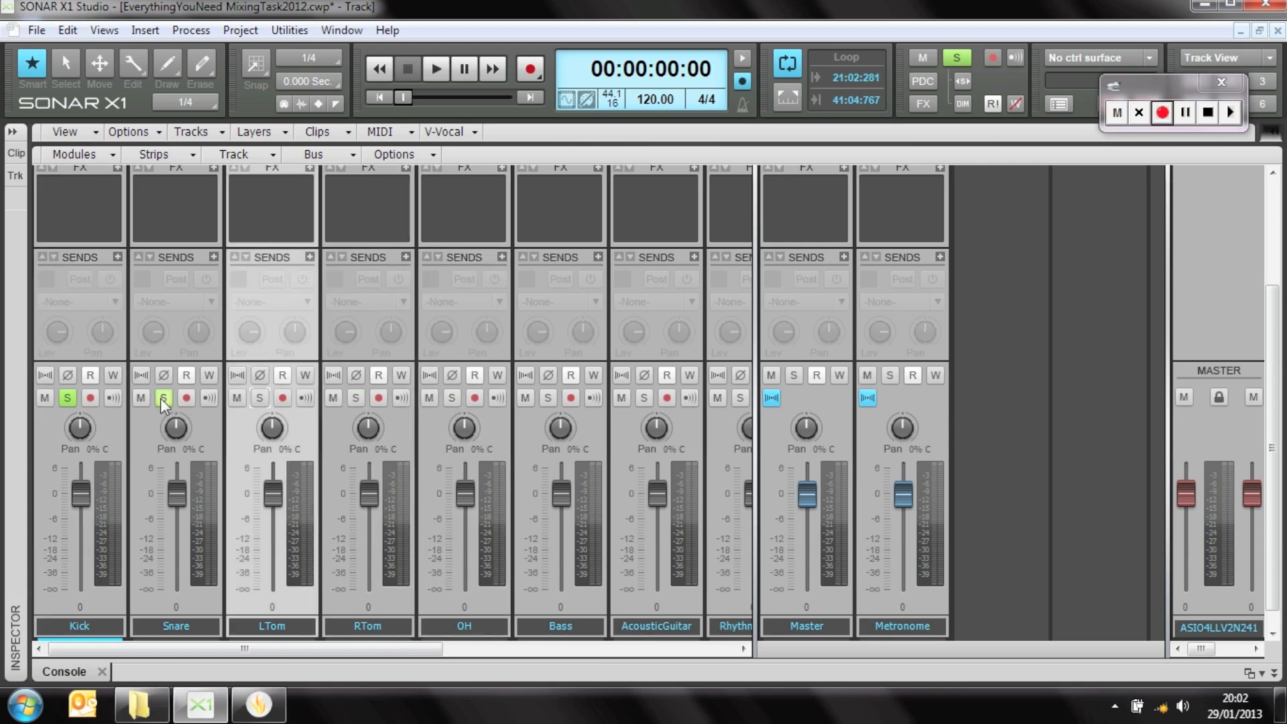
left_click(161, 397)
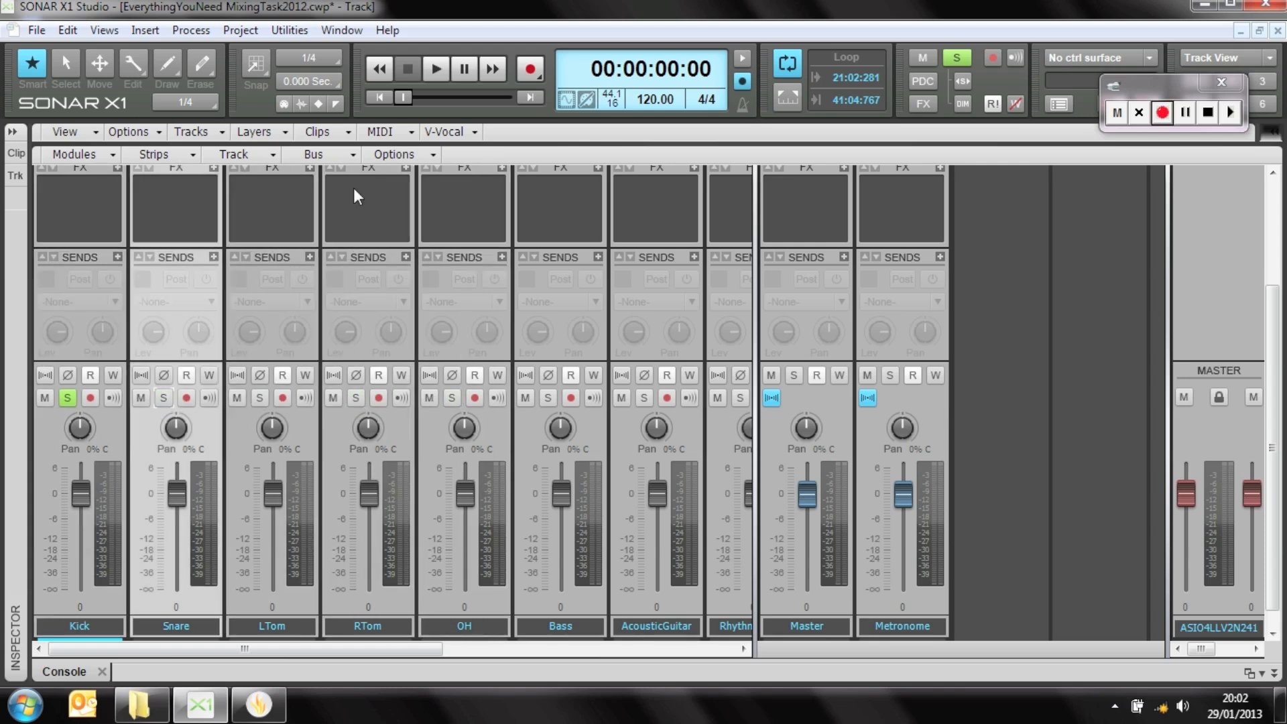
Audition the soloed Kick from near the loop start, keeping the Console enlarged with its effects bins in view, and stop playback.
left_click(433, 71)
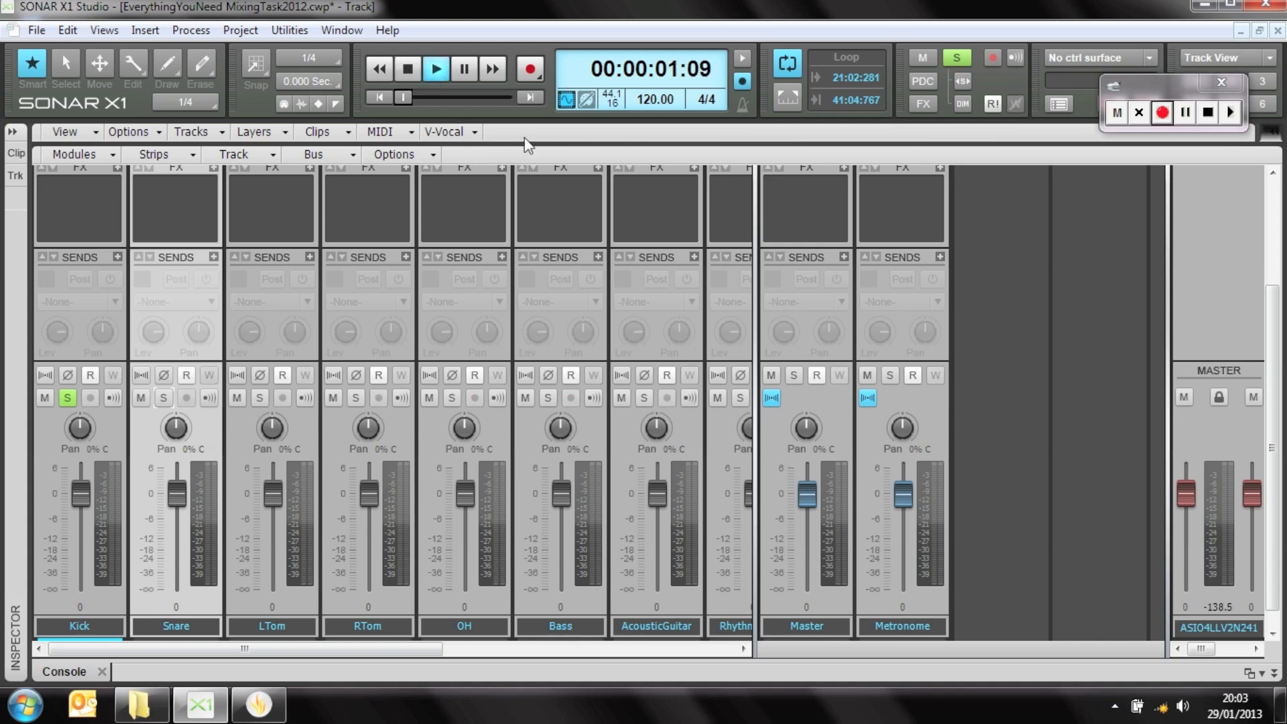
left_click_drag(526, 143, 567, 162)
left_click(577, 163)
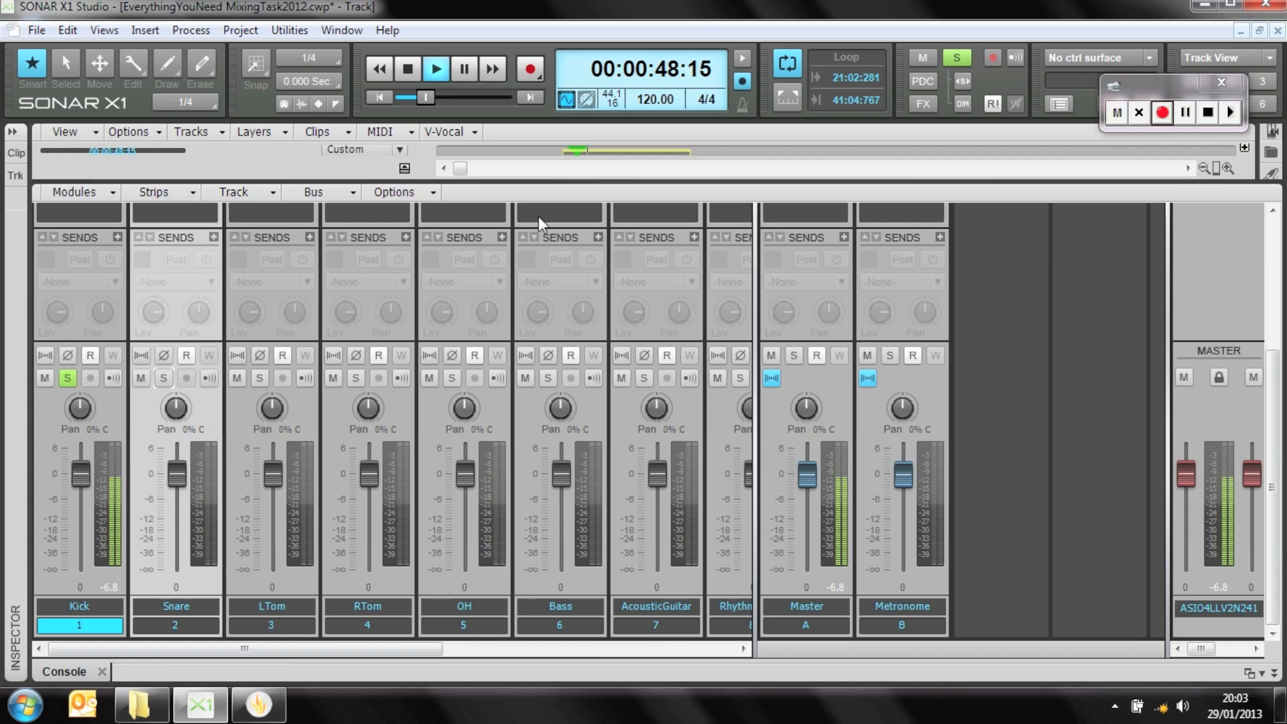
left_click_drag(575, 166, 575, 142)
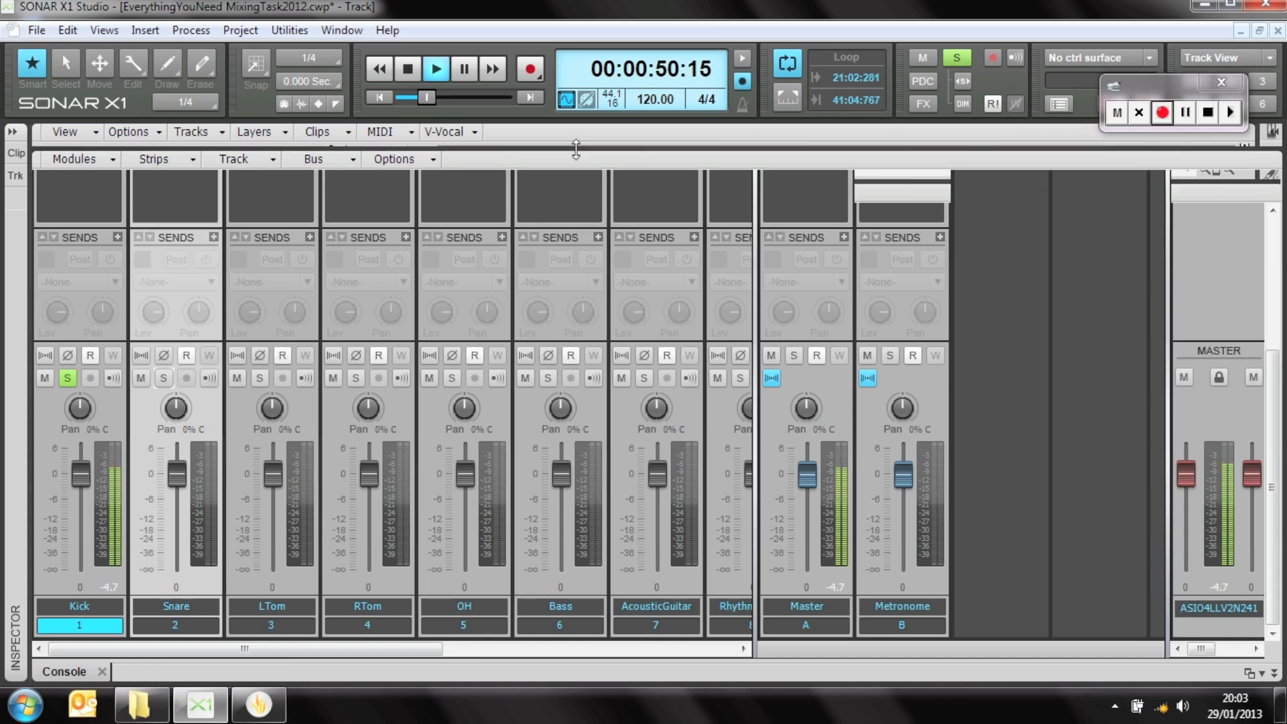
left_click(411, 69)
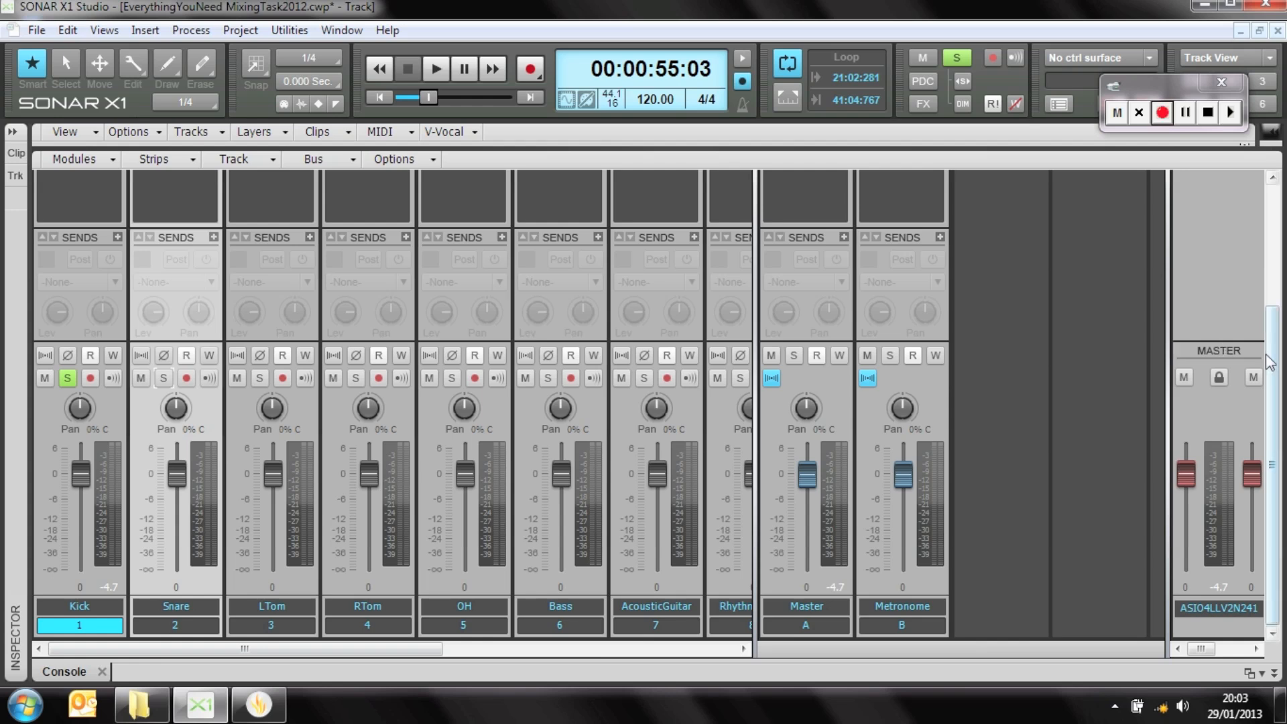
left_click_drag(1271, 355, 1275, 338)
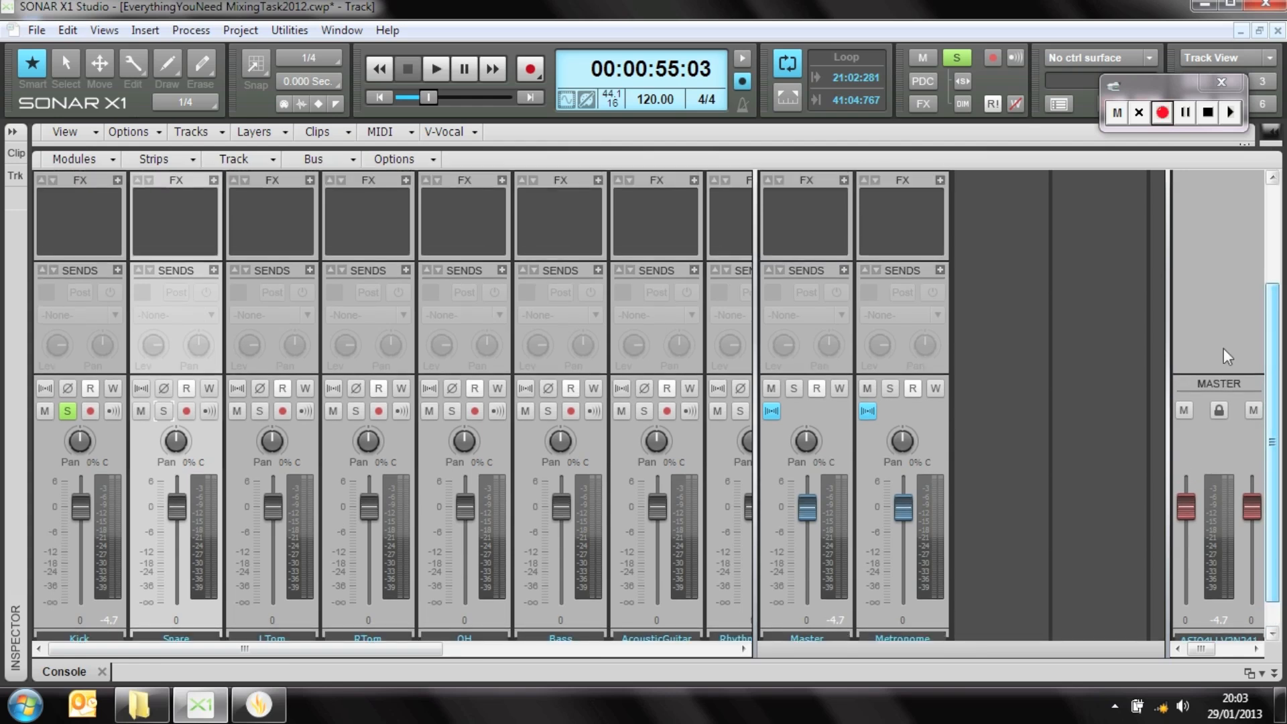
left_click(442, 68)
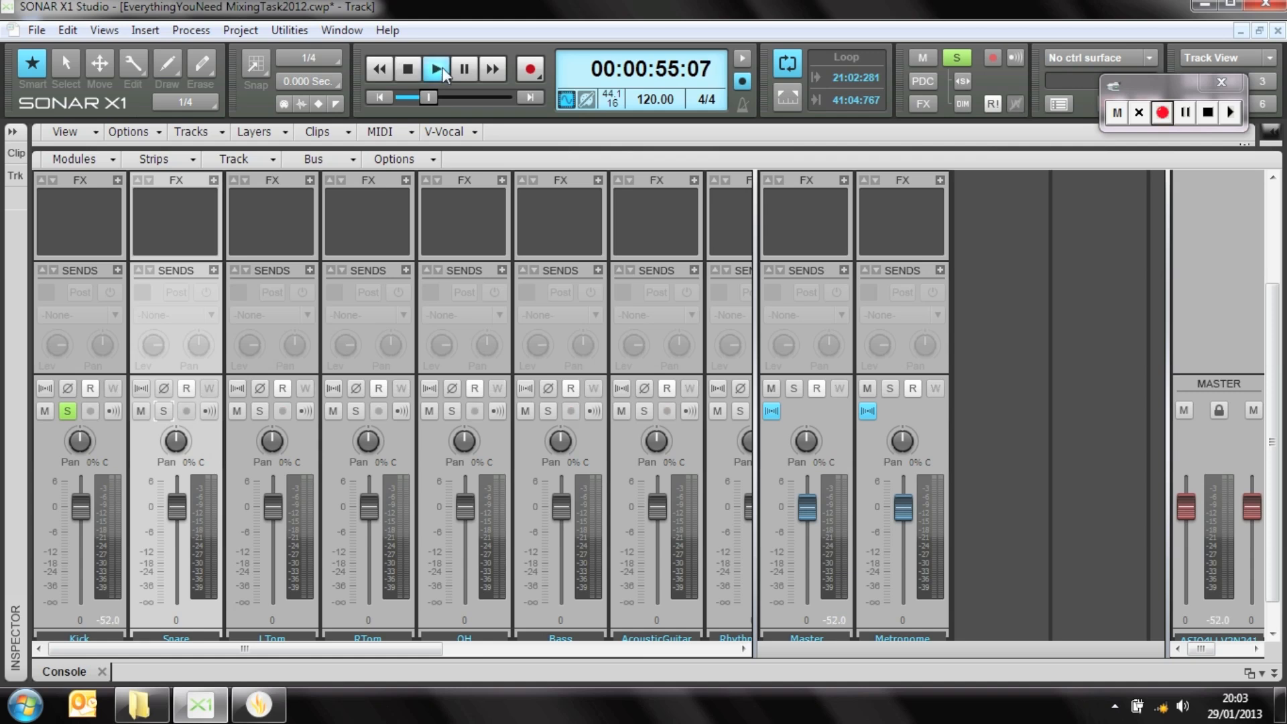
left_click(407, 68)
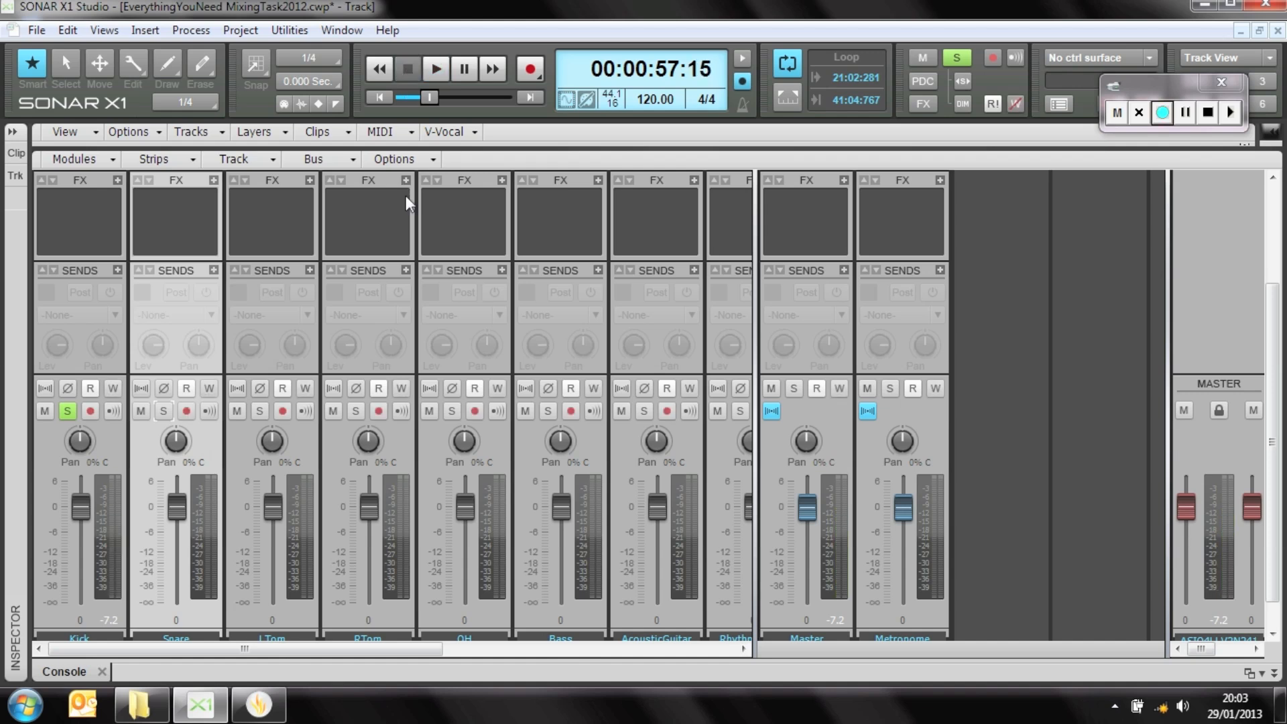
right_click(83, 213)
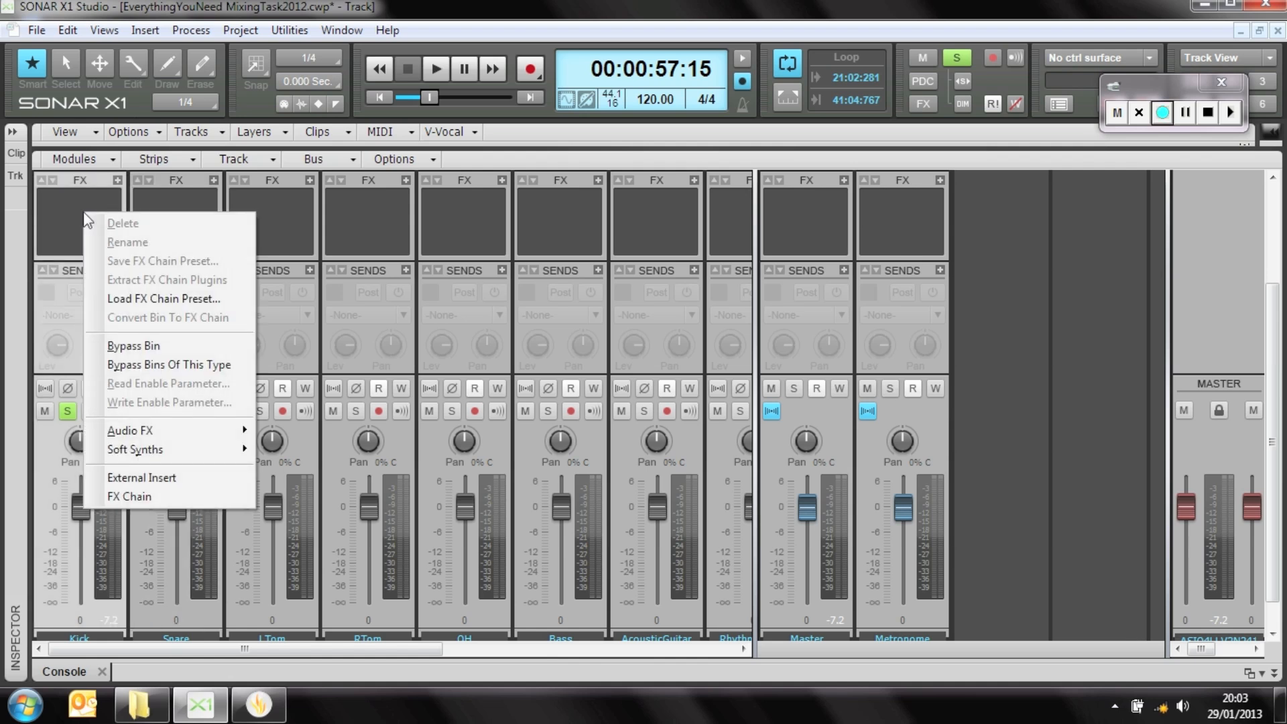
left_click(56, 213)
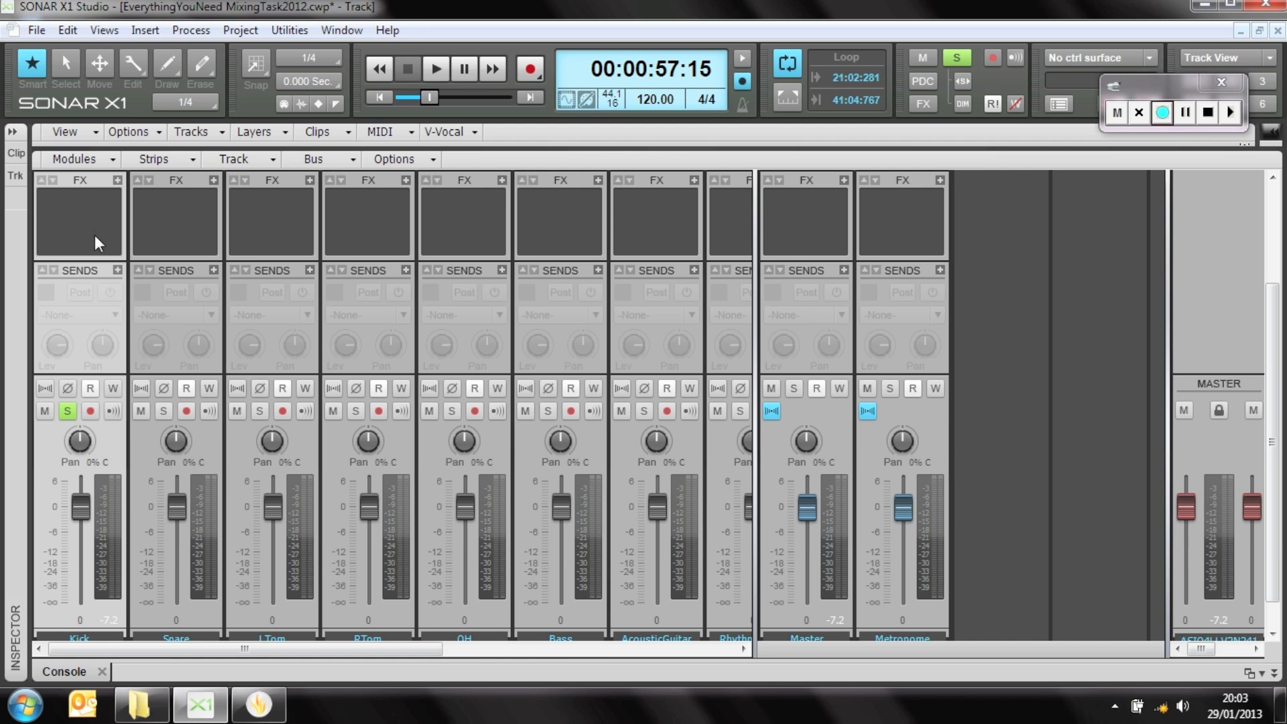
right_click(72, 203)
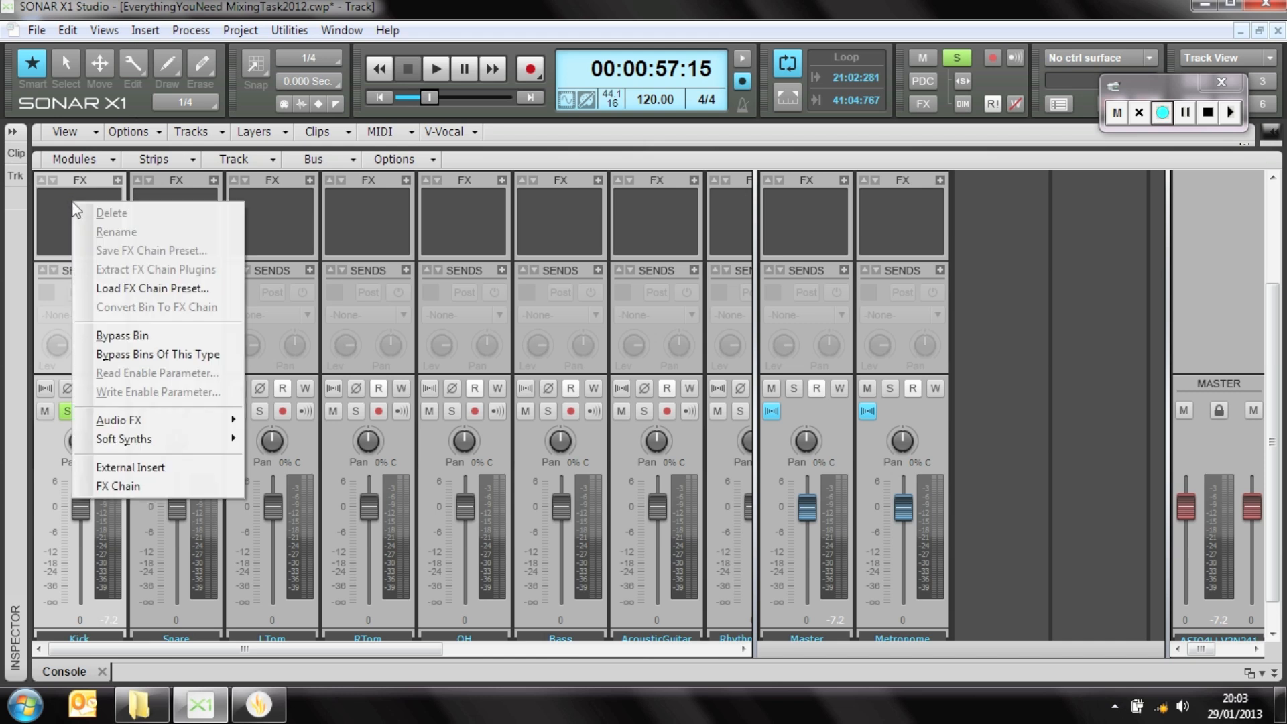
mouse_move(201, 429)
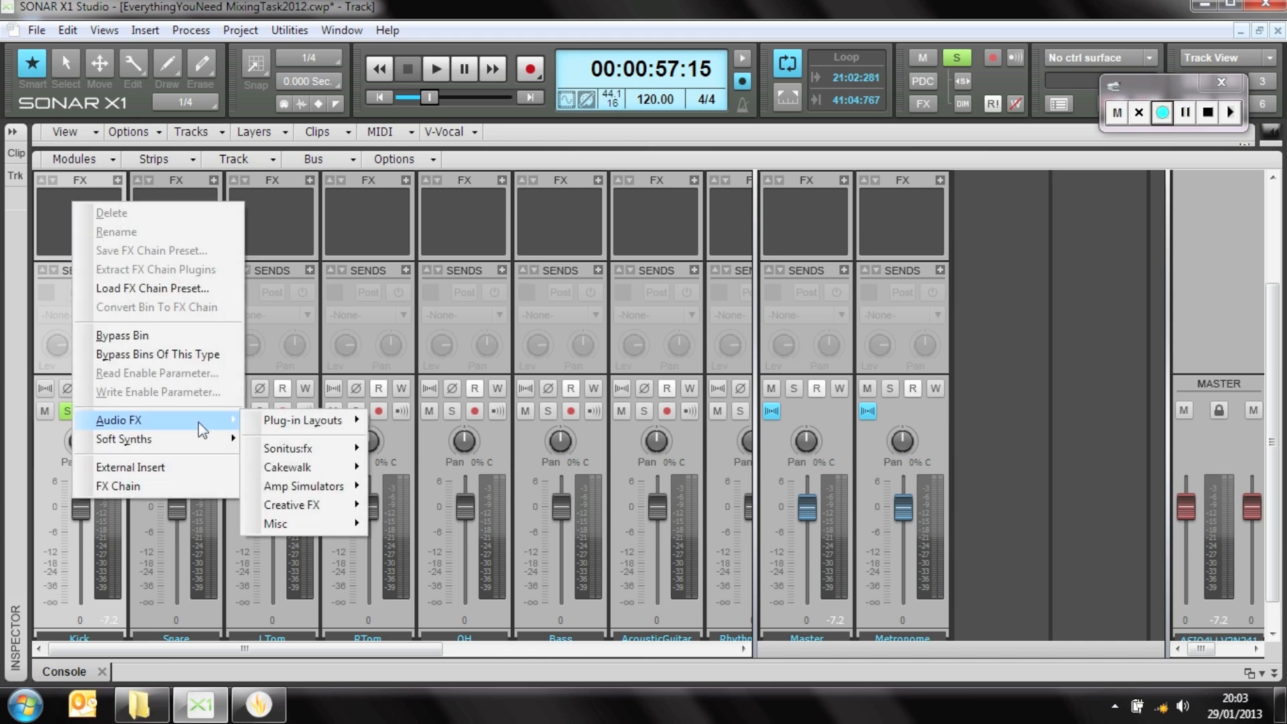
mouse_move(316, 455)
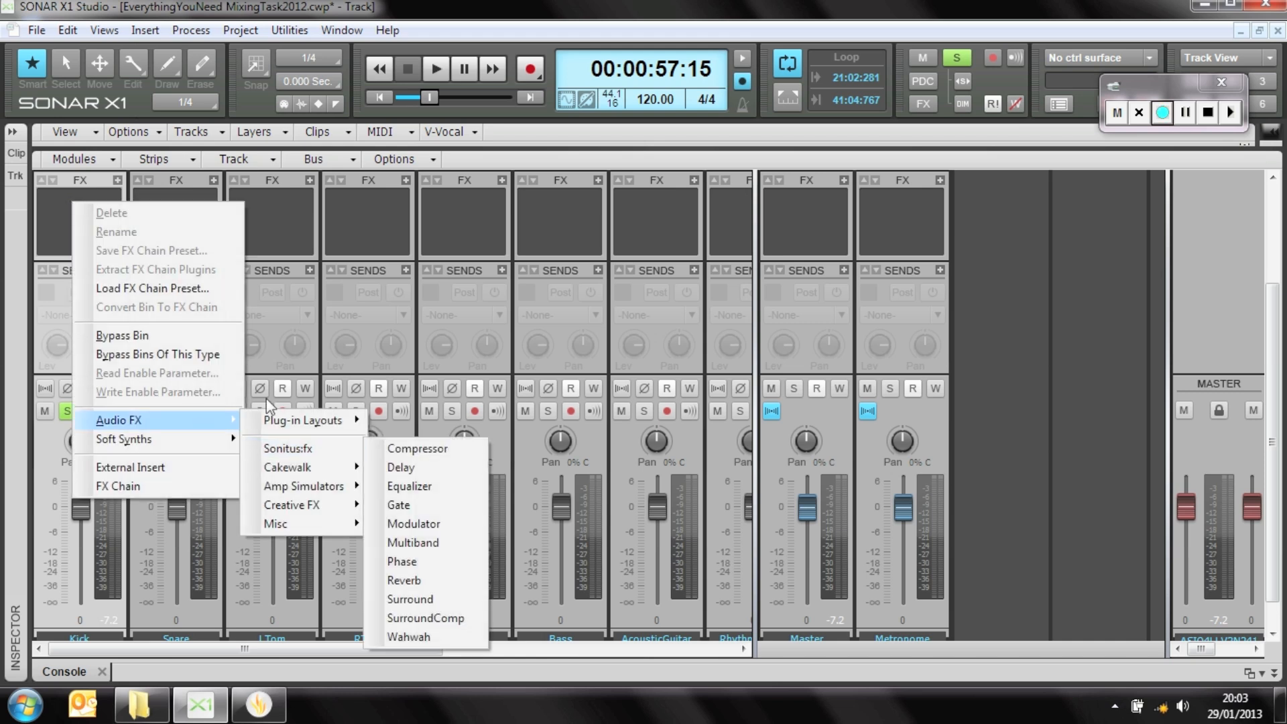
Insert the Sonitus:fx Equalizer in the Kick channel's effects bin and move its window clear of the Kick strip.
right_click(67, 228)
mouse_move(187, 442)
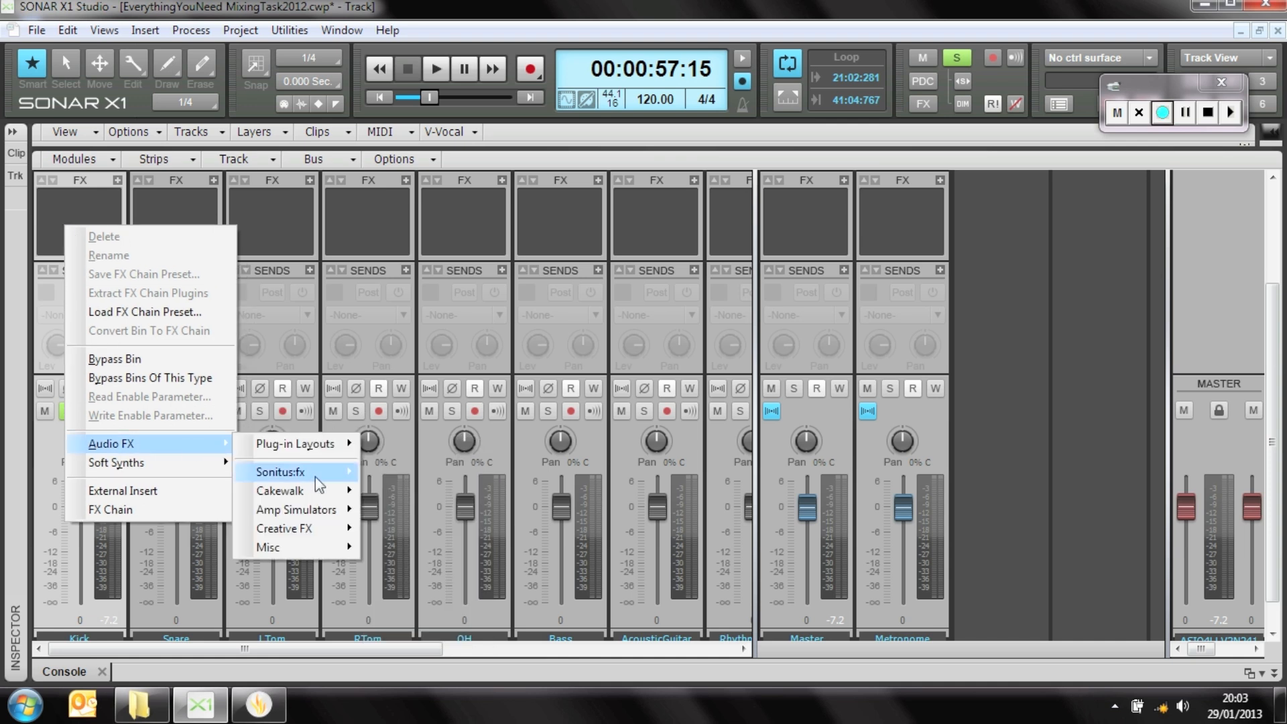
mouse_move(315, 477)
left_click(447, 513)
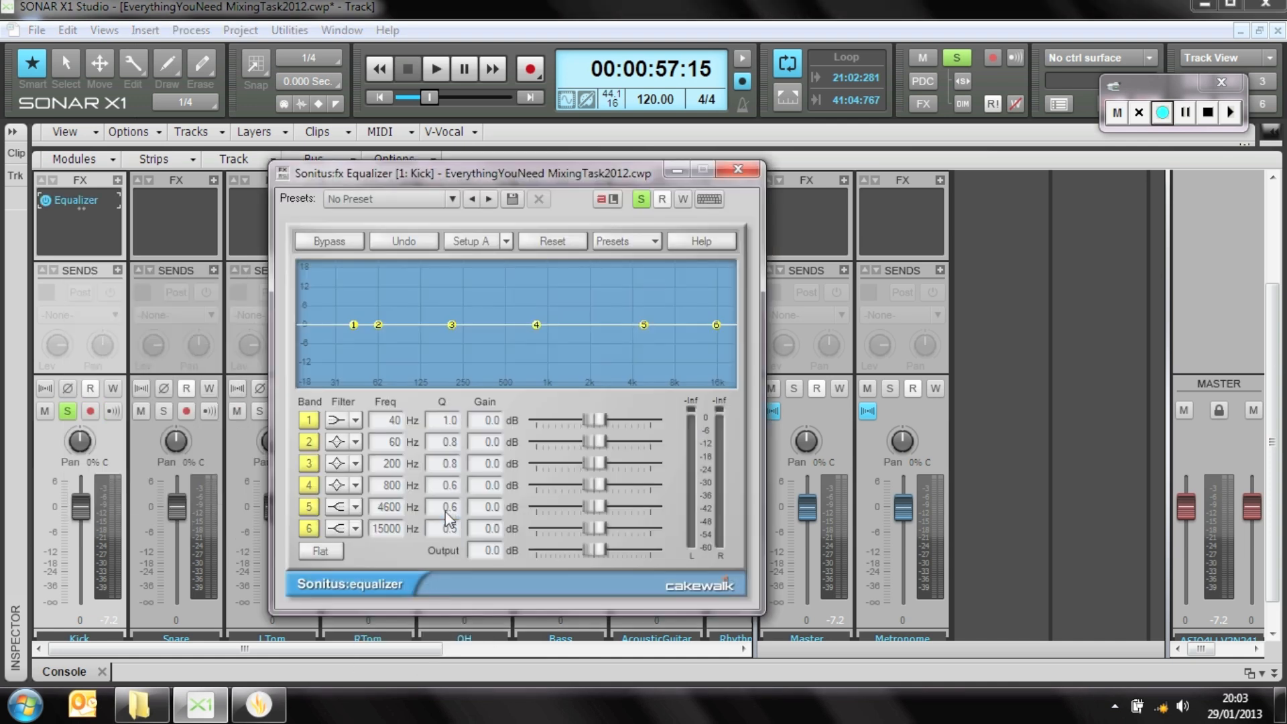
left_click_drag(461, 171, 613, 94)
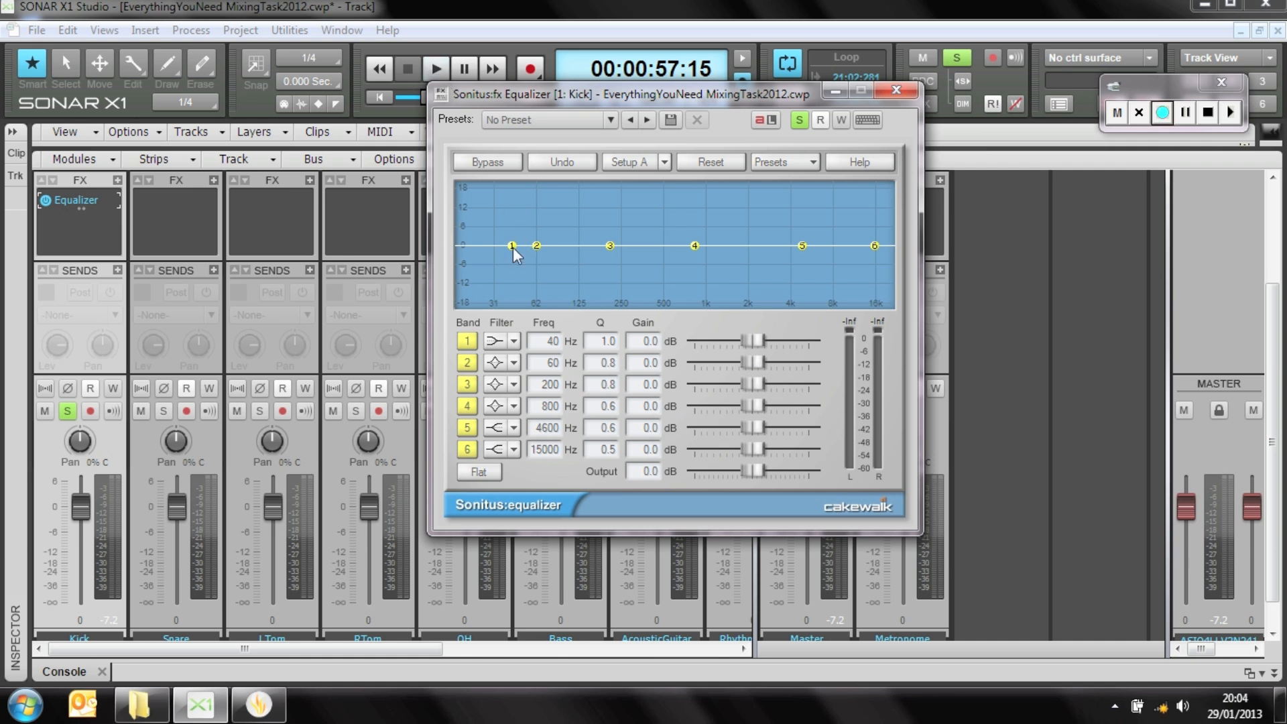
During playback, boost the Kick equalizer's band 1 to 14 dB at 85 Hz, and bring it back to 1.1 dB at 92 Hz.
left_click(437, 68)
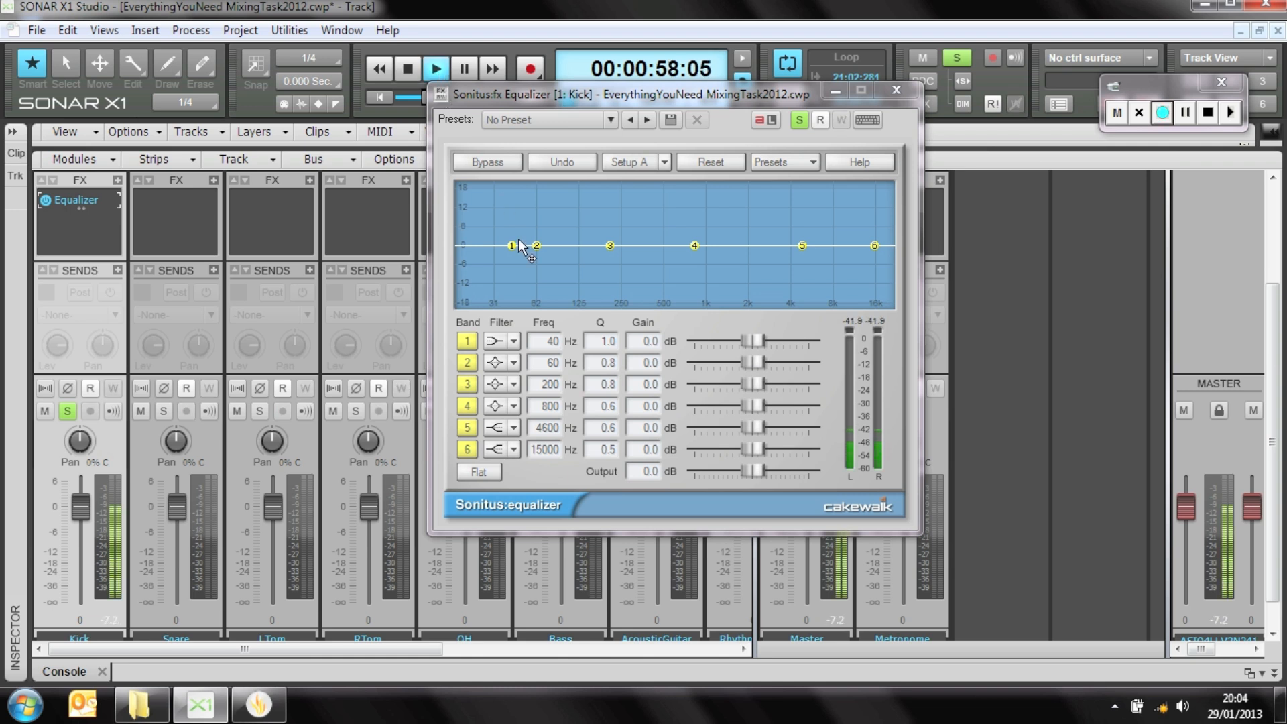
left_click_drag(513, 246, 558, 201)
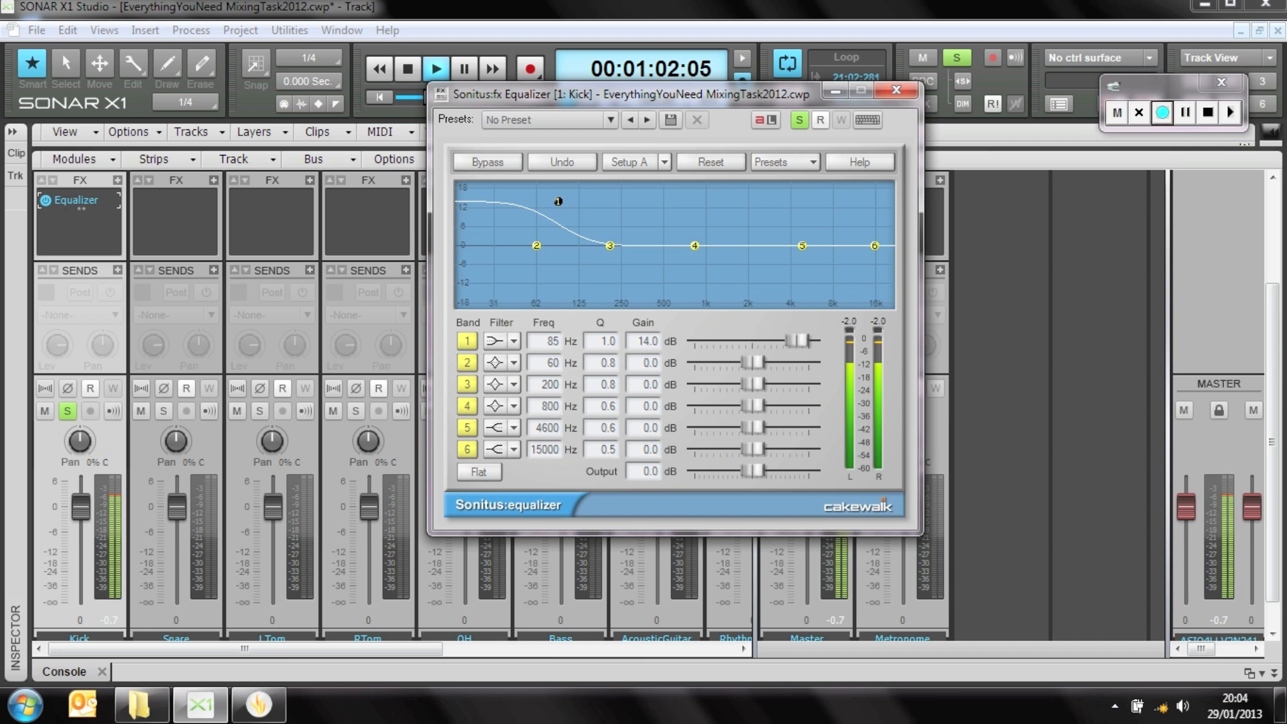
left_click_drag(559, 201, 563, 243)
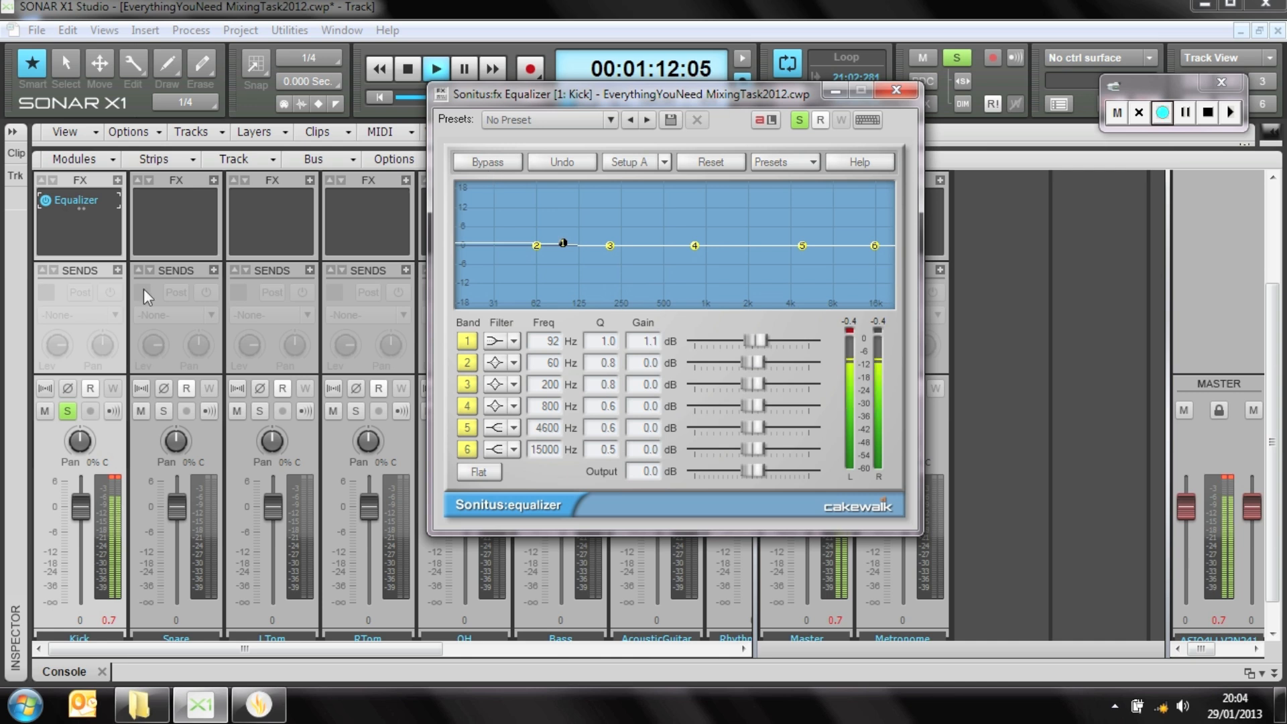
Stop playback and clear the Kick channel's clip indicator.
left_click(407, 68)
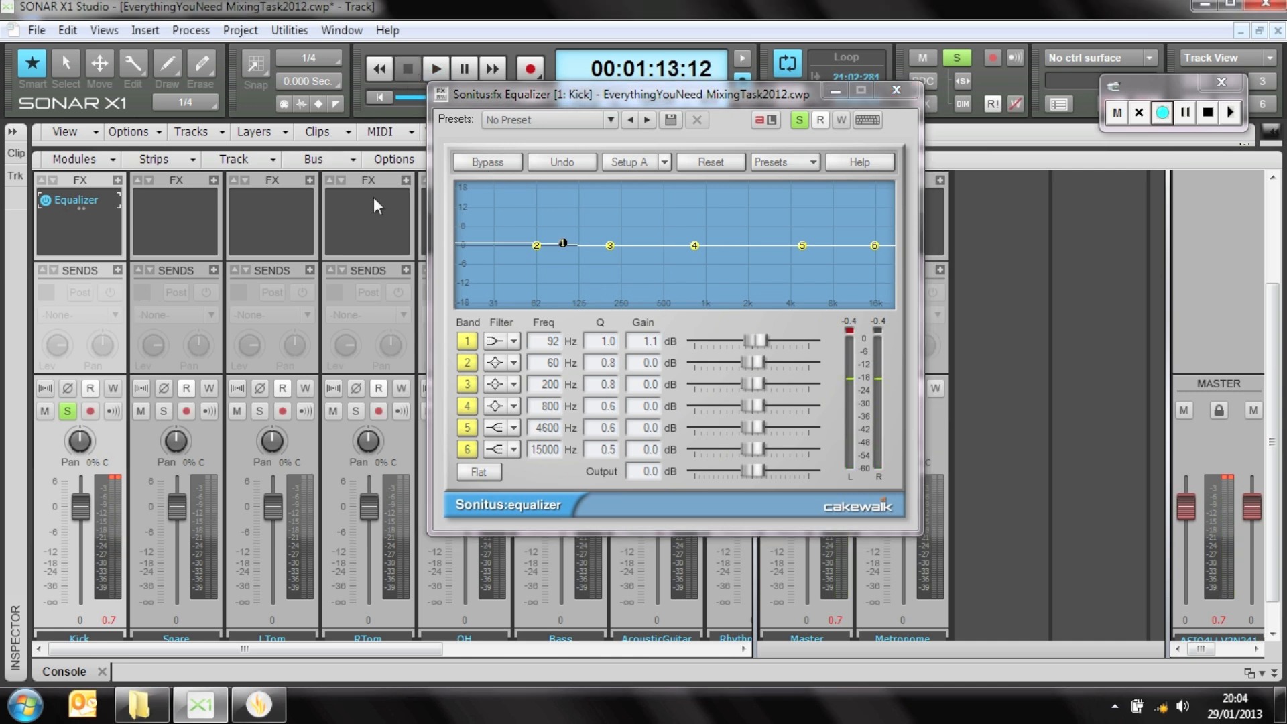
left_click(113, 477)
Move the Kick equalizer's band 1 to 37 Hz, band 3 to 215 Hz and band 2 to 92 Hz with 1.5 dB gain.
left_click_drag(563, 244, 615, 246)
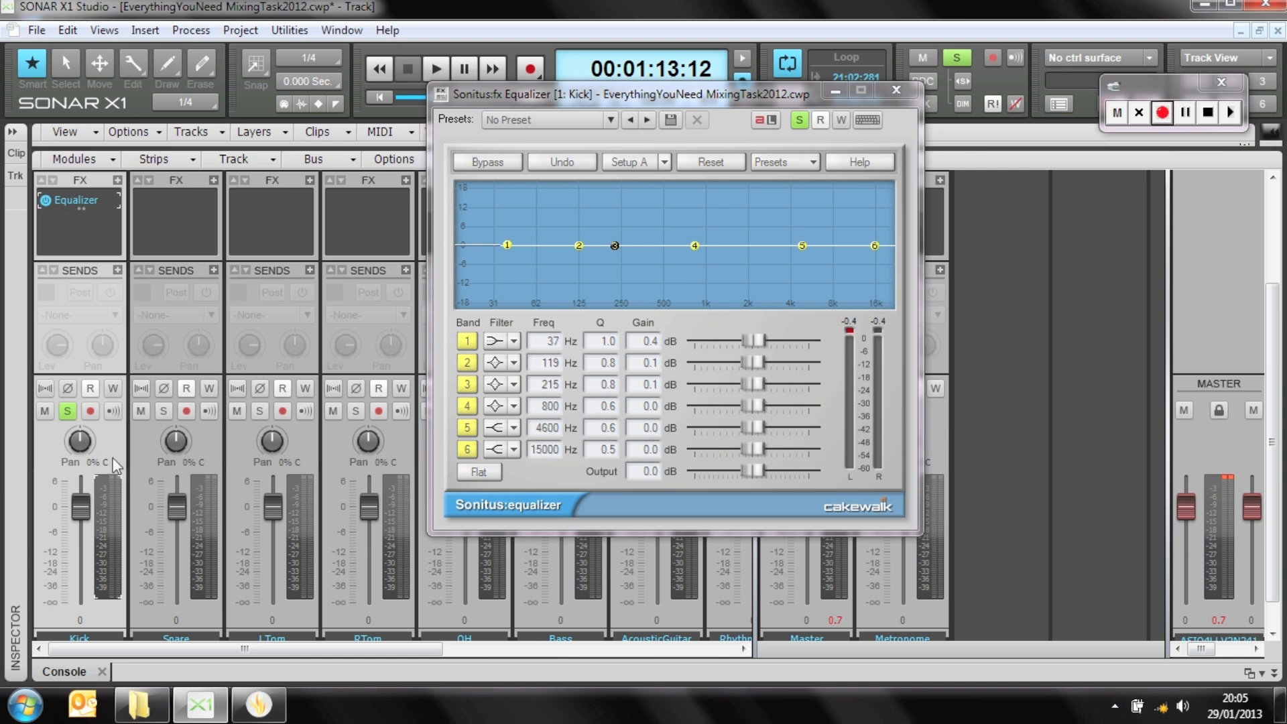
left_click_drag(579, 246, 547, 246)
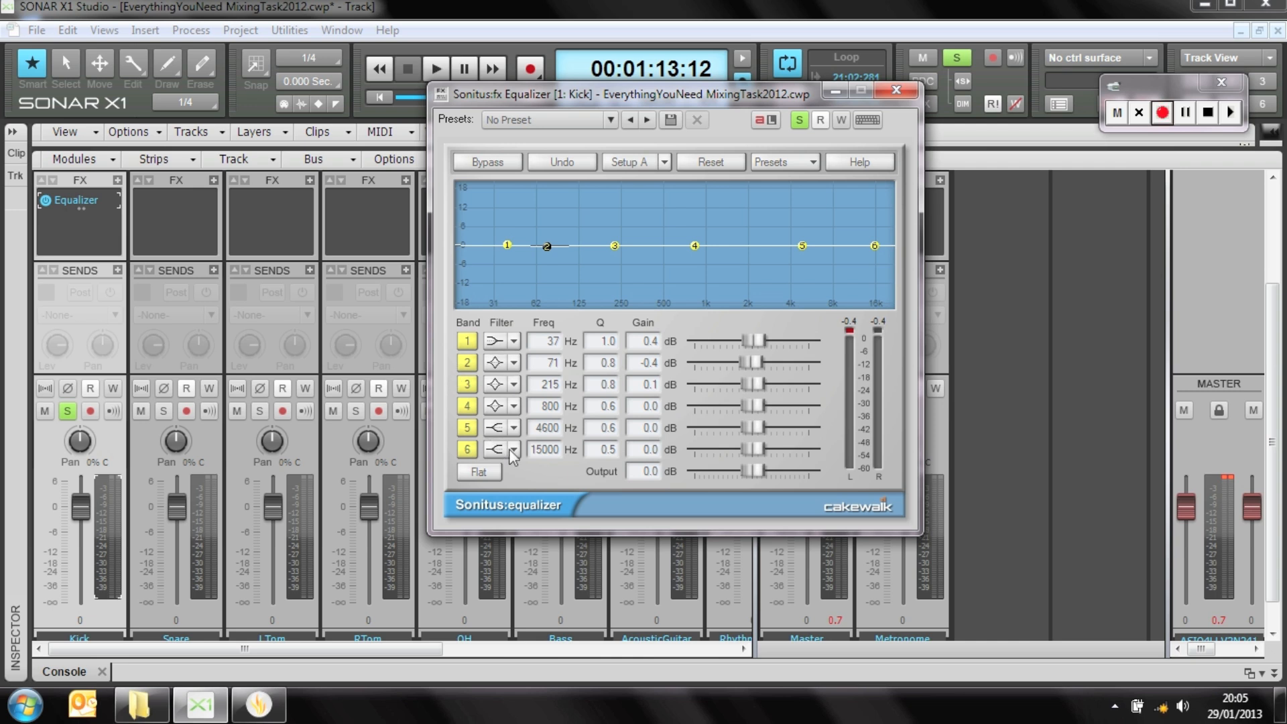
left_click(513, 341)
left_click(529, 314)
mouse_move(547, 246)
left_mouse_down()
mouse_move(594, 222)
mouse_move(562, 229)
left_mouse_up()
left_click_drag(775, 362, 761, 364)
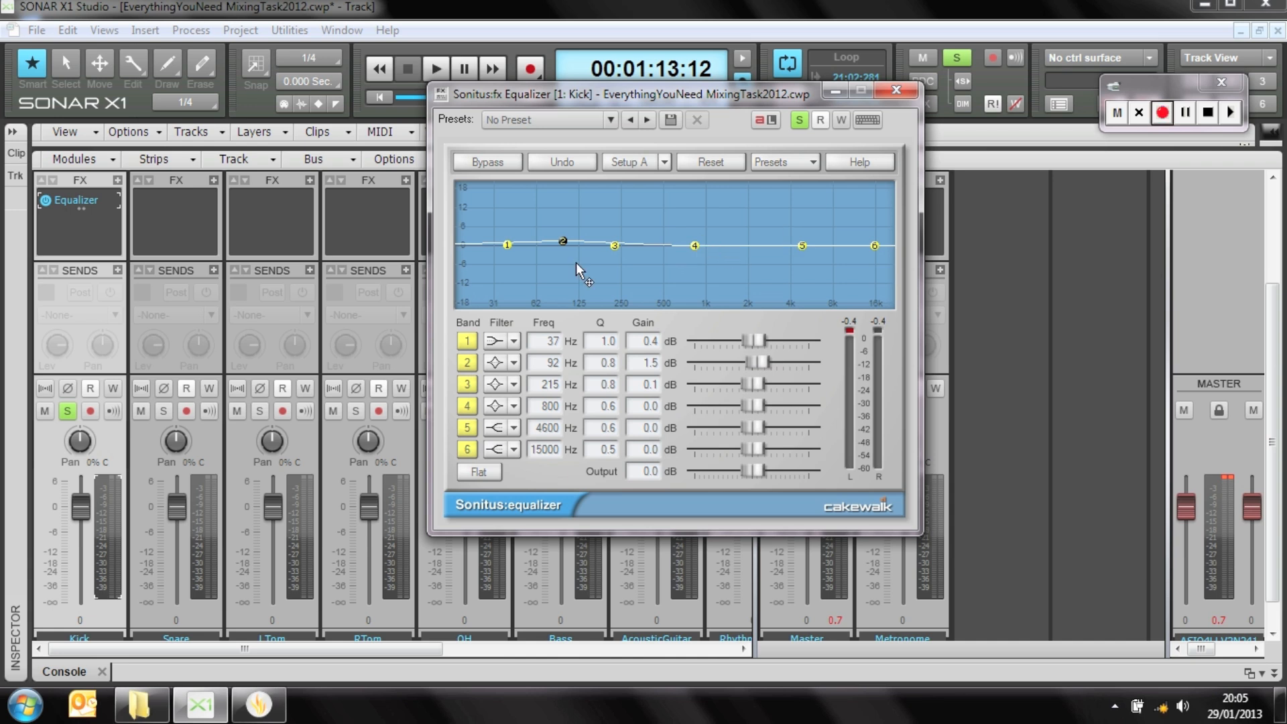
Change the Kick equalizer's band 1 filter to Peak/Dip and switch off bands 2 to 6.
left_click(514, 340)
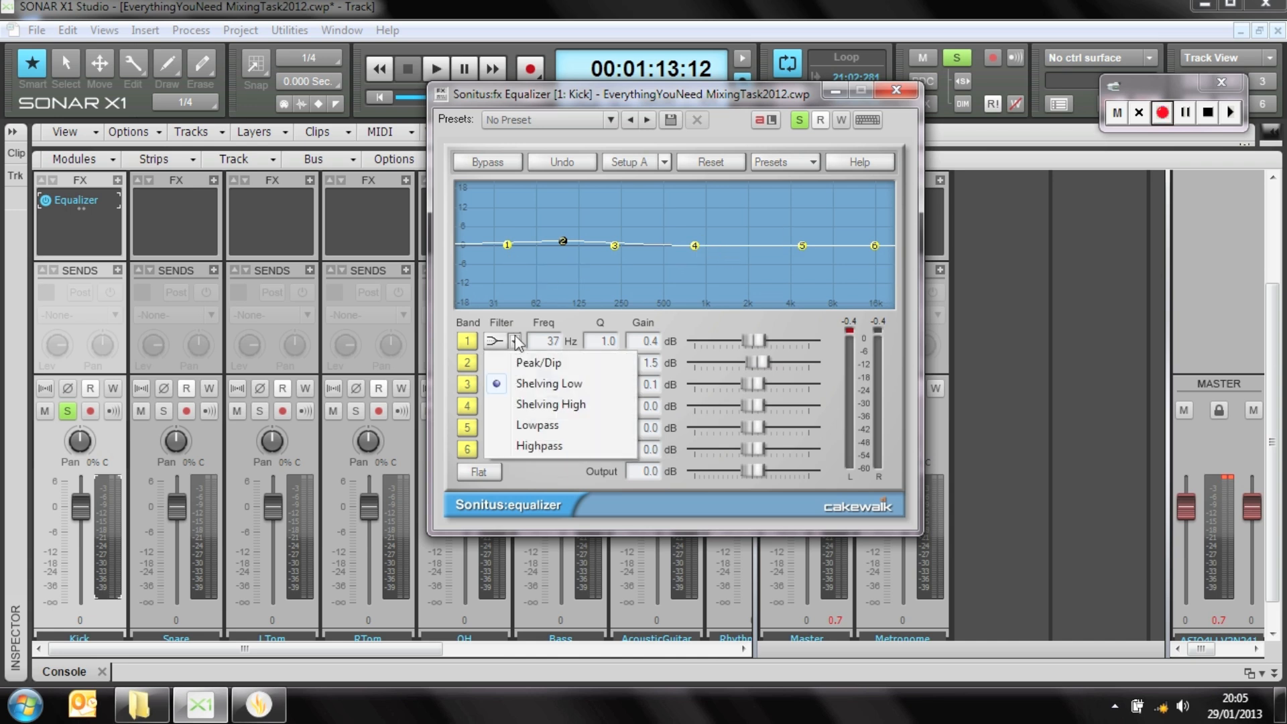
left_click(558, 369)
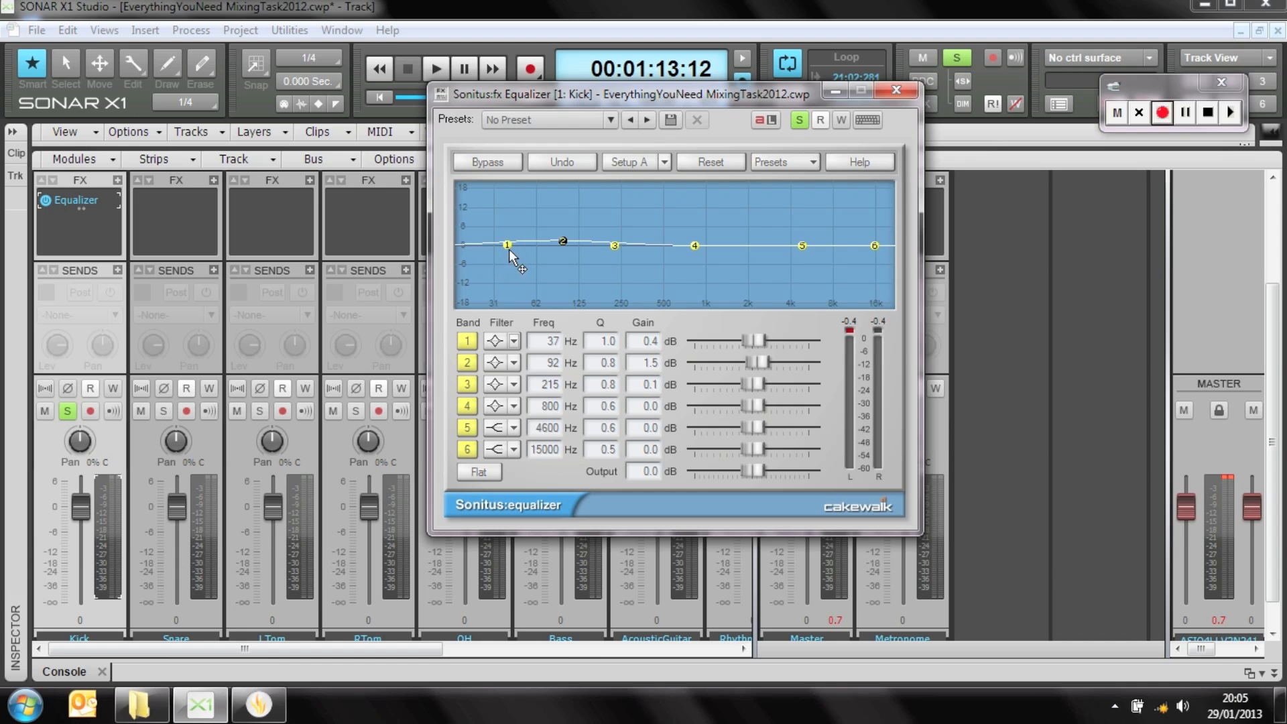
left_click(468, 362)
left_click(468, 384)
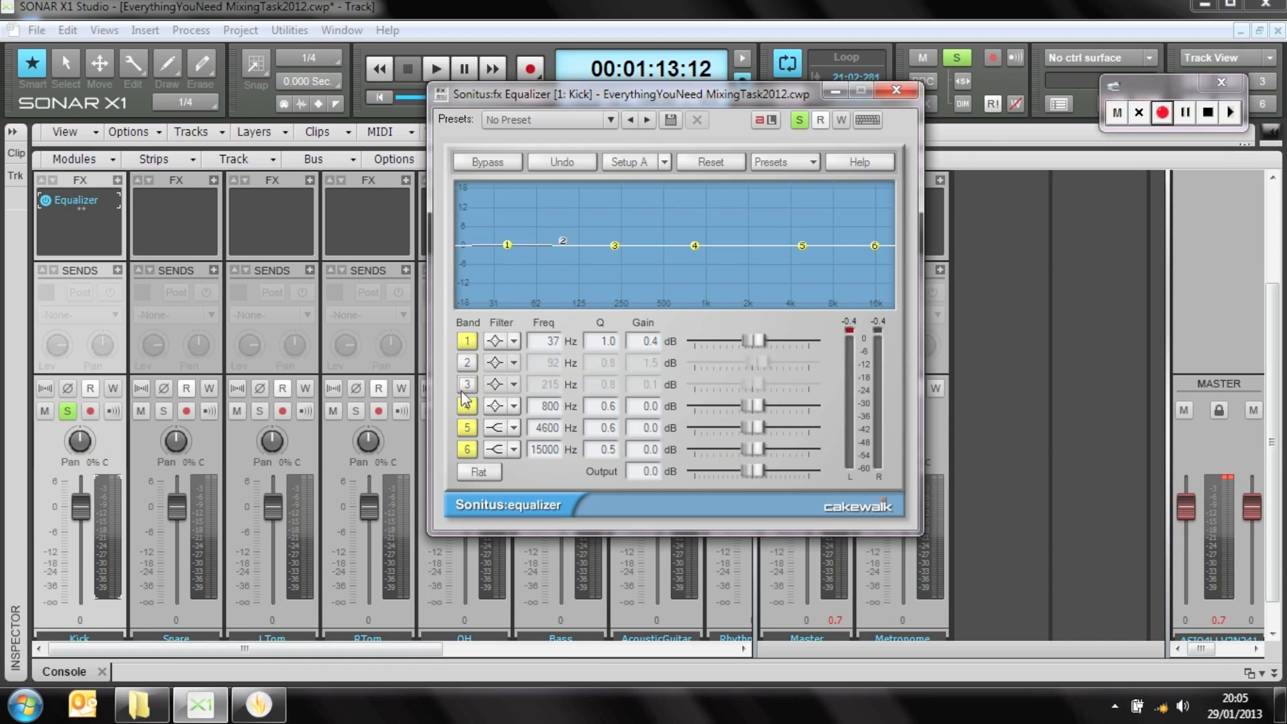
left_click(467, 405)
left_click(467, 427)
left_click(467, 449)
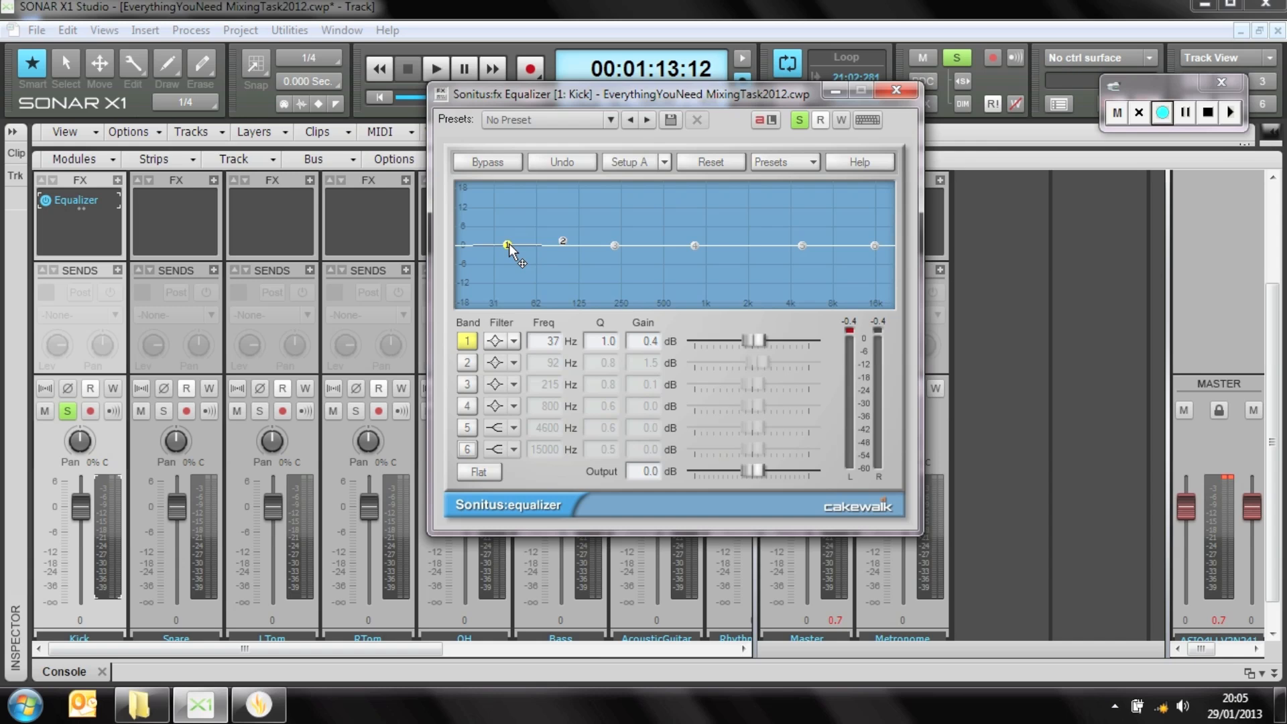
Try a band 1 boost of 8.2 dB at 145 Hz, return it to 0.5 dB at 47 Hz and play the Kick.
left_click_drag(507, 244, 591, 219)
left_click(514, 340)
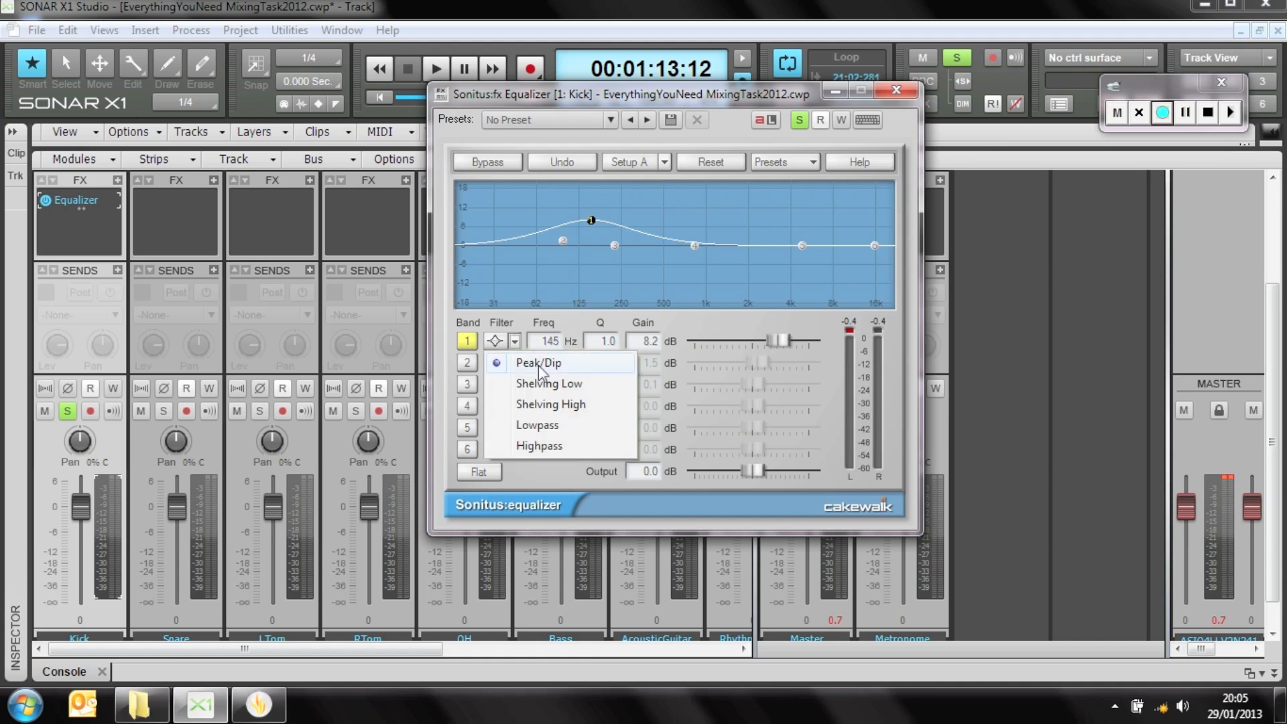
left_click(592, 222)
left_click_drag(593, 222, 522, 244)
key("space")
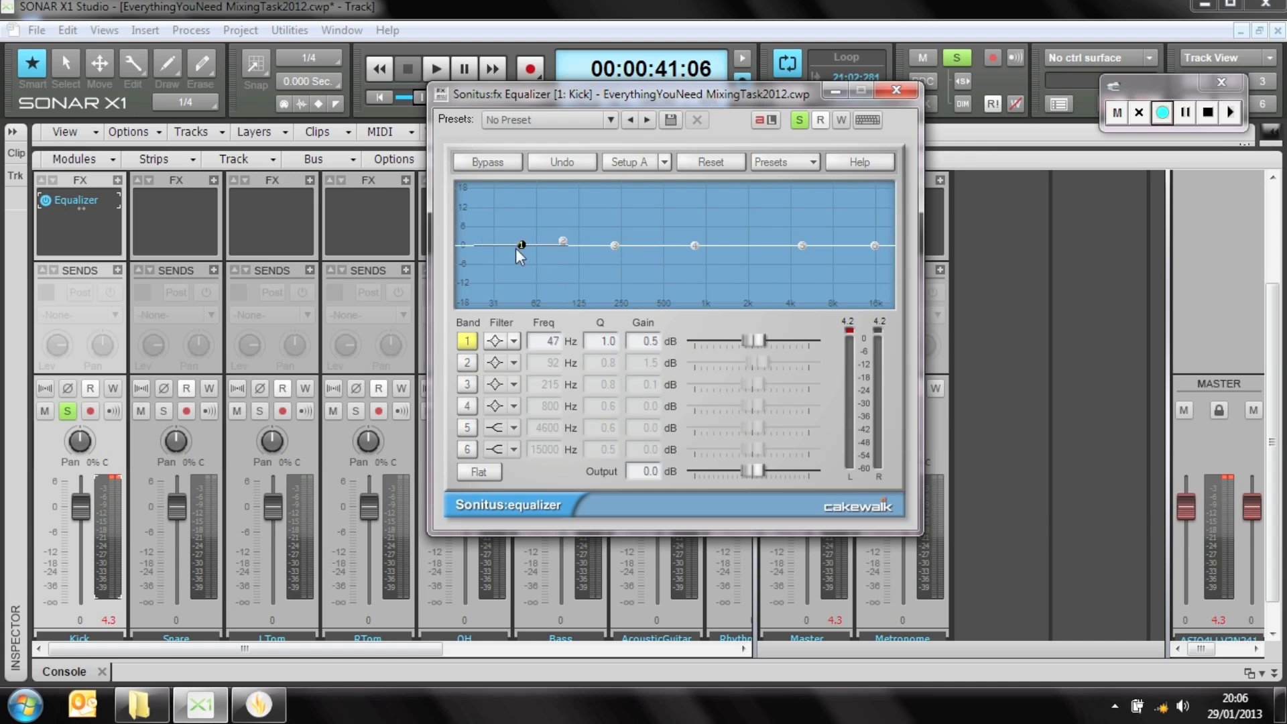
Narrow band 1 of the Kick equalizer to Q 24.0, boost it to 15.4 dB at 53 Hz, and audition the Kick.
left_click_drag(520, 241, 522, 216)
left_click_drag(607, 345, 608, 244)
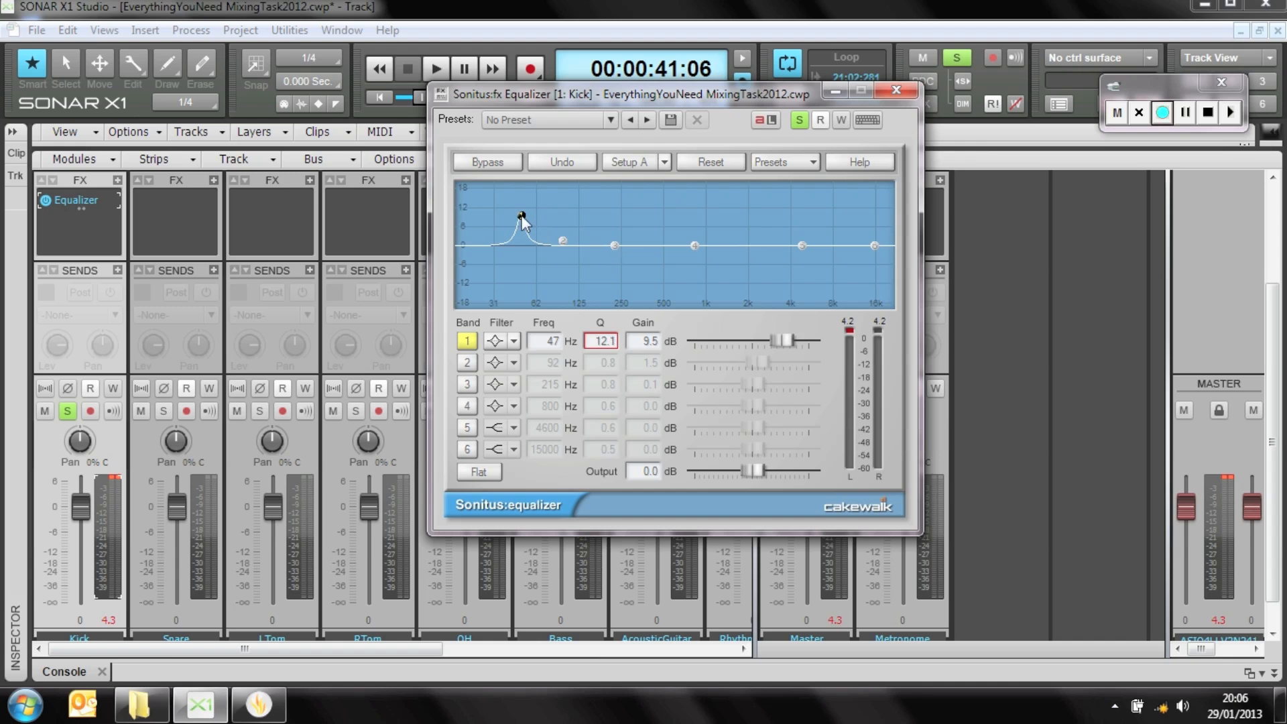
left_click_drag(605, 341, 605, 254)
key("space")
mouse_move(522, 215)
left_mouse_down()
mouse_move(521, 196)
mouse_move(500, 195)
mouse_move(652, 190)
mouse_move(529, 197)
left_mouse_up()
key("space")
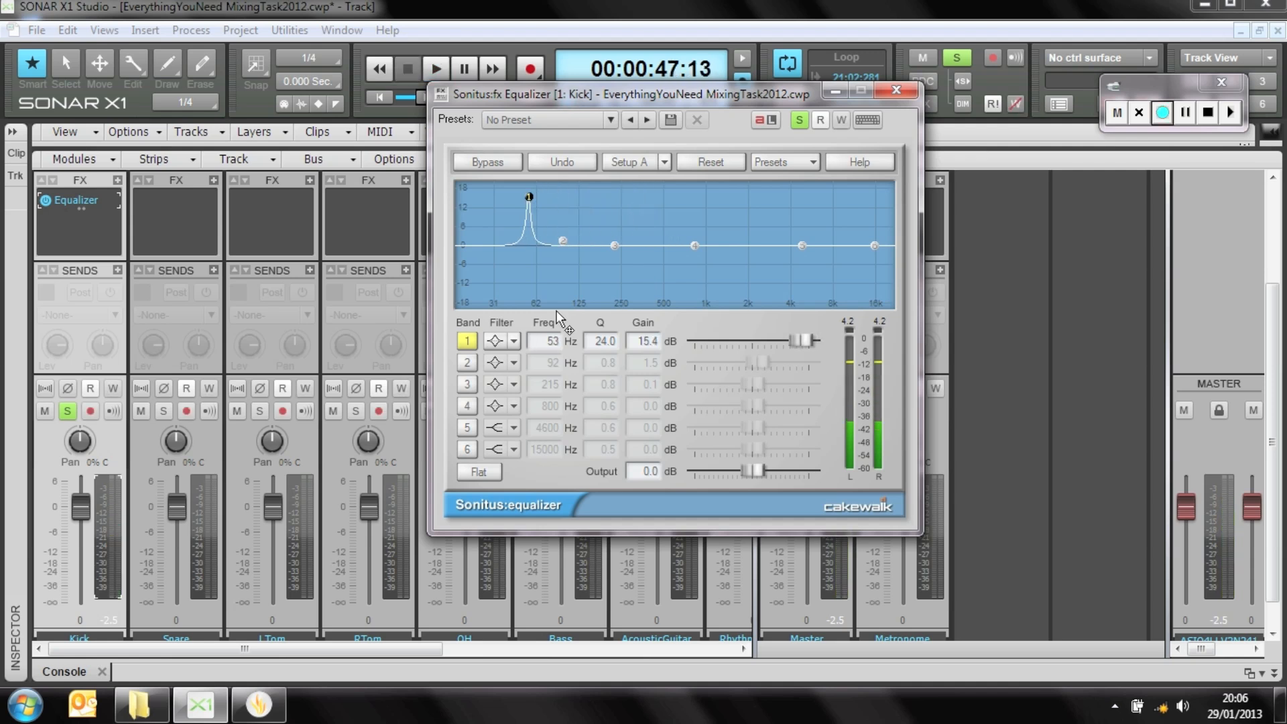
Widen band 1 of the Kick equalizer to Q 5.1 and set its boost to 12.8 dB at 76 Hz.
left_click_drag(605, 346, 606, 349)
left_click_drag(598, 348, 589, 503)
left_click_drag(603, 343, 591, 311)
mouse_move(529, 198)
left_mouse_down()
mouse_move(529, 258)
mouse_move(548, 210)
left_mouse_up()
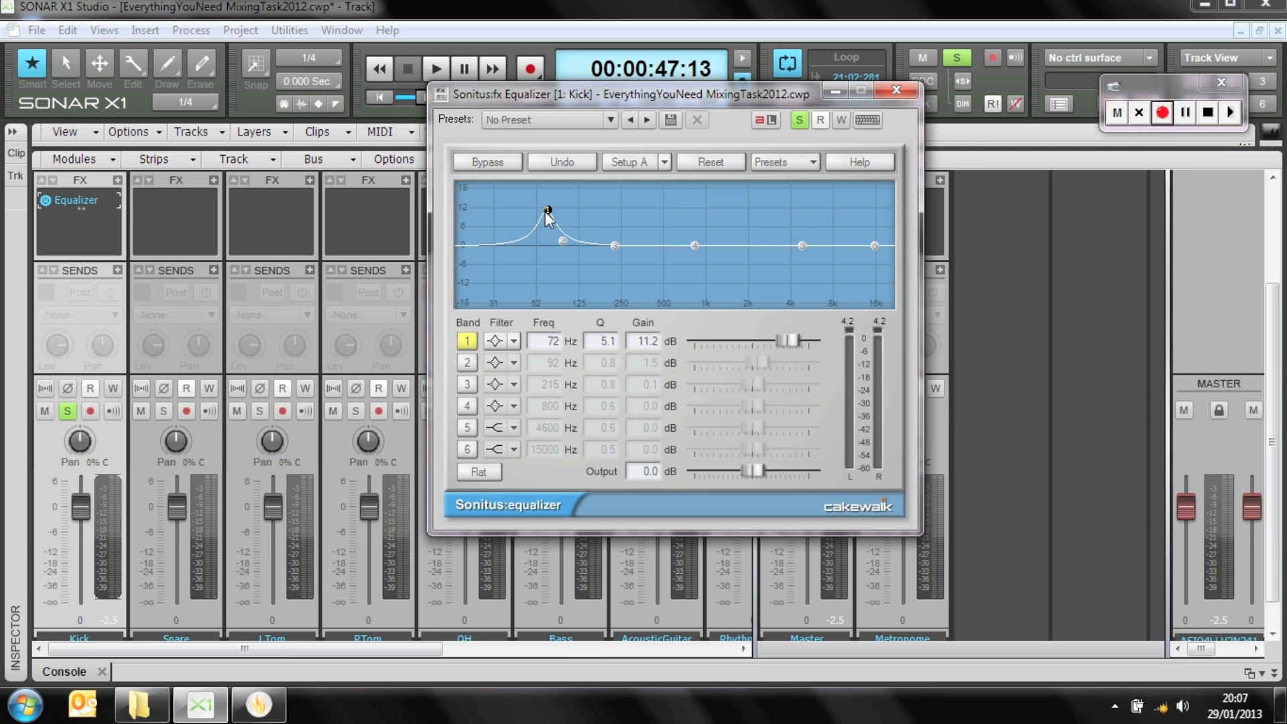
left_click_drag(547, 210, 552, 205)
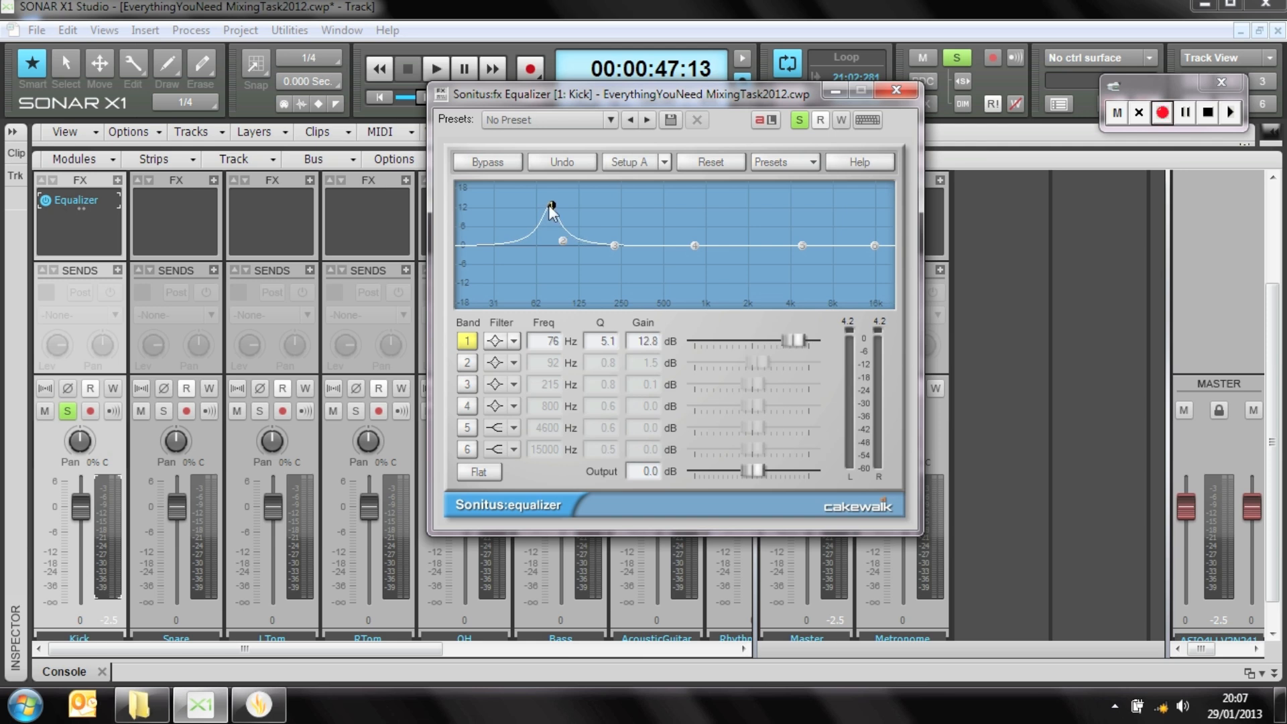
Compare the Kick with the equalizer bypassed and active during playback, and clear the Master clip indicator after stopping.
key("space")
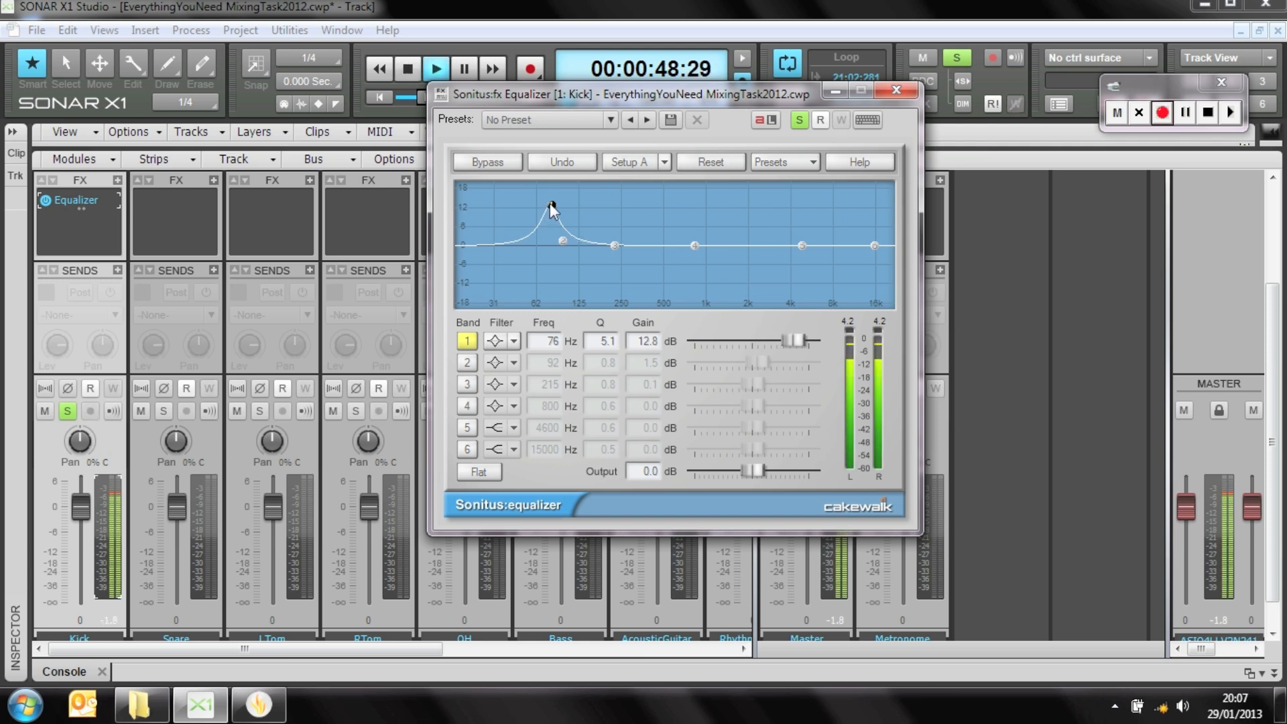
left_click(506, 163)
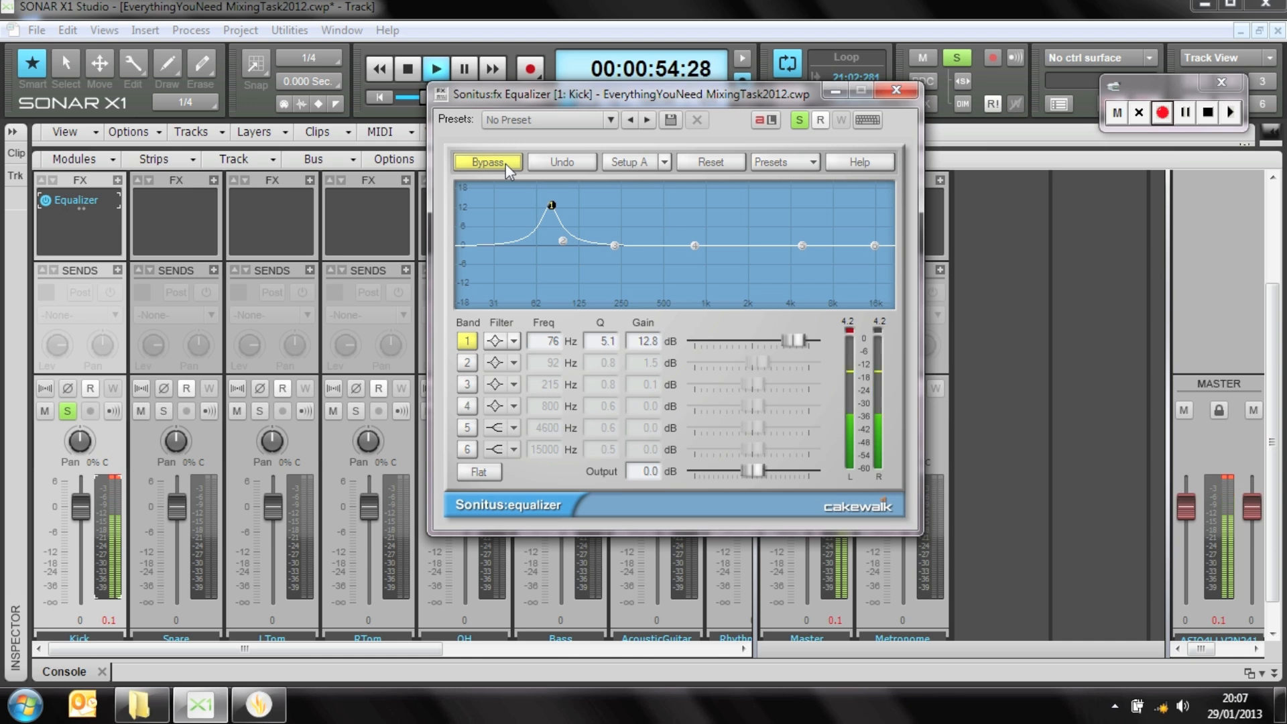
left_click(505, 163)
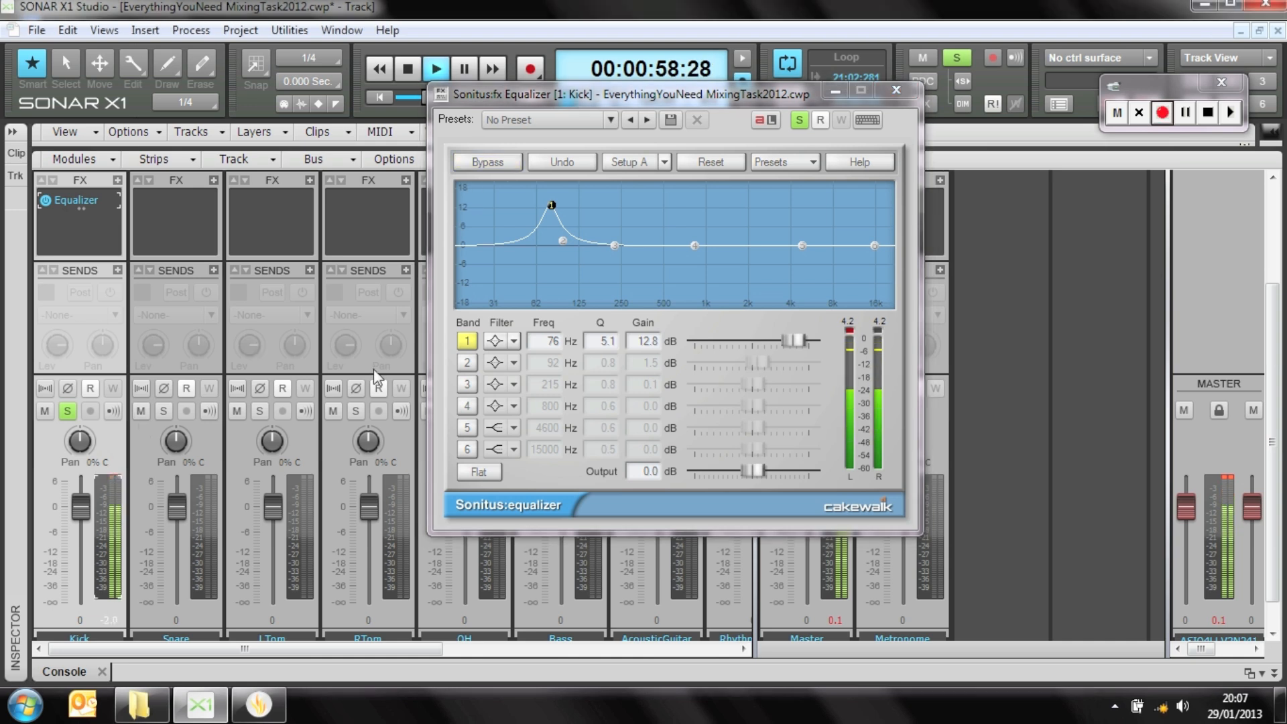
left_click(849, 329)
key("space")
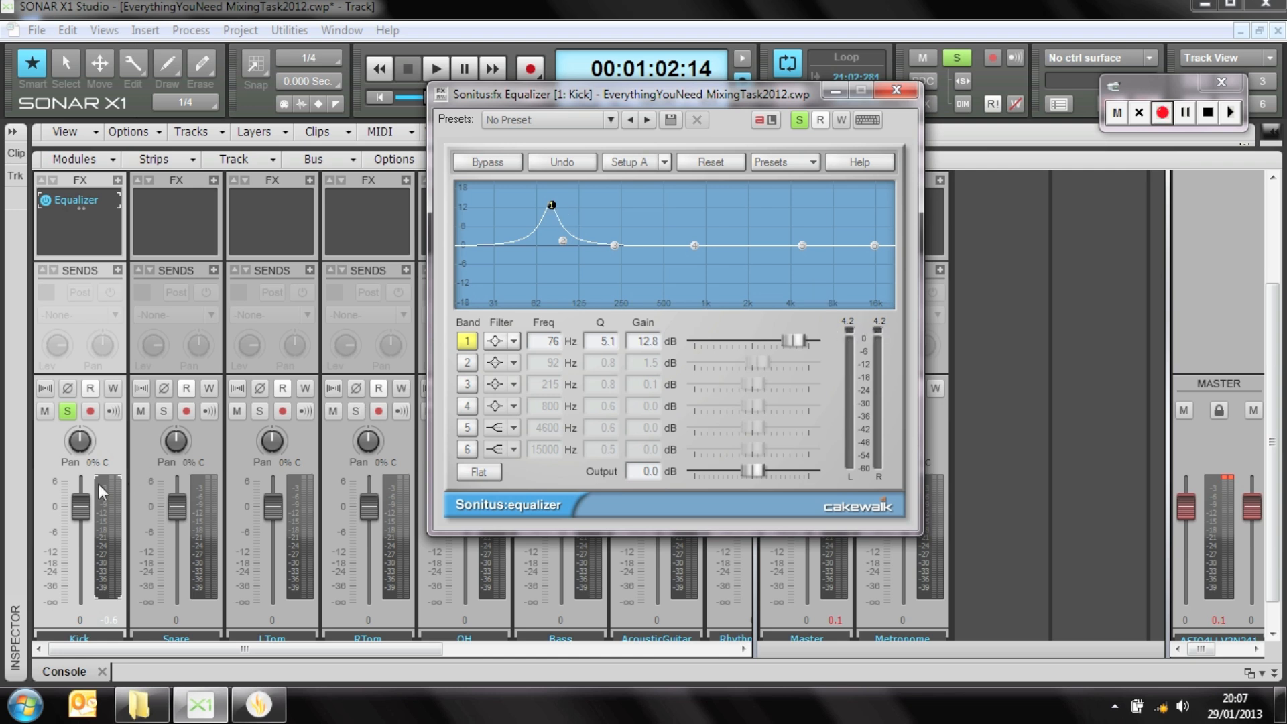
left_click(1229, 477)
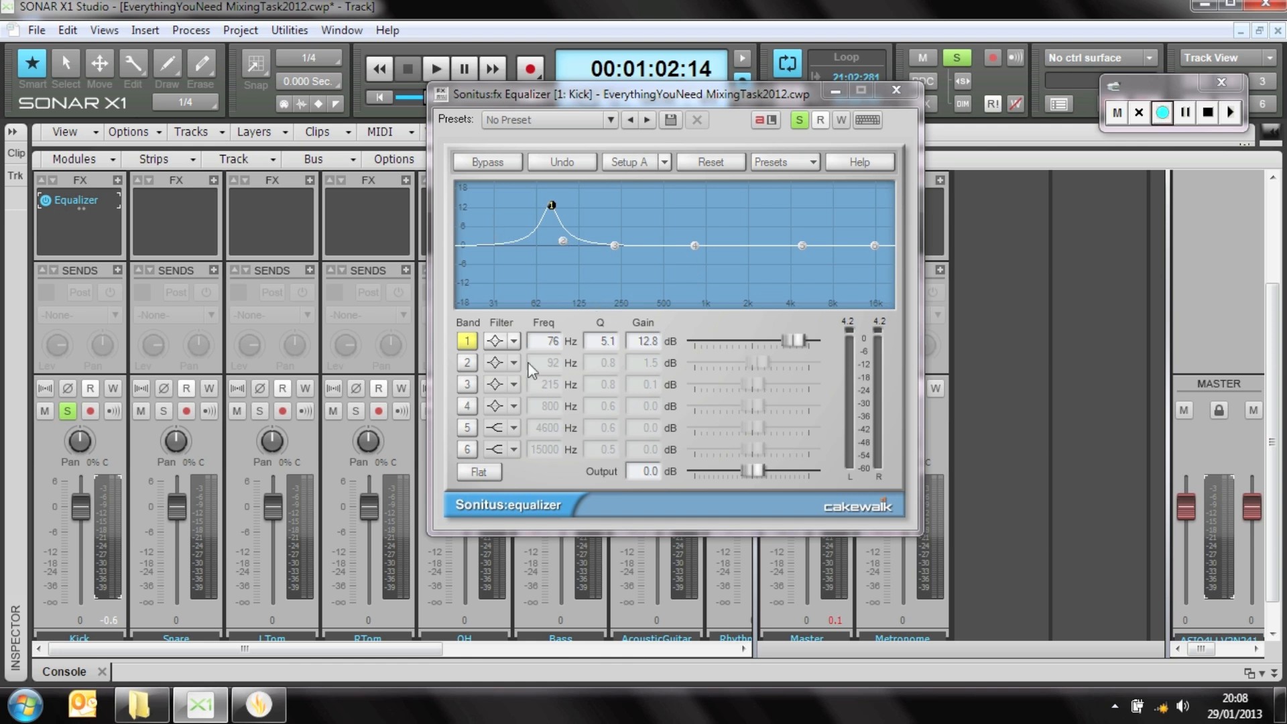
Enable band 4 of the Kick equalizer, enter 2500 Hz, and shape it into a 7.7 dB boost at 2630 Hz with Q 8.8.
left_click(550, 406)
left_click_drag(553, 409, 613, 1)
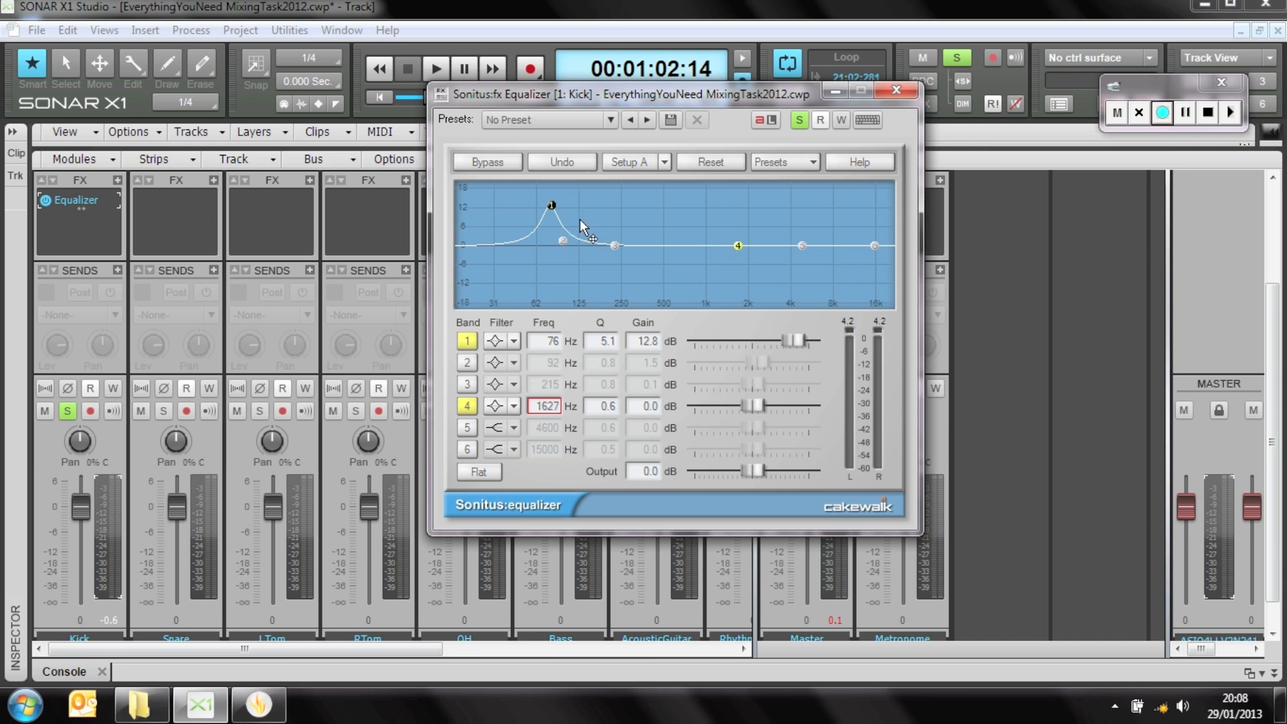
double_click(546, 408)
type("2500")
key("Return")
left_click_drag(766, 251, 764, 214)
left_click_drag(612, 391, 617, 340)
left_click_drag(764, 214, 768, 221)
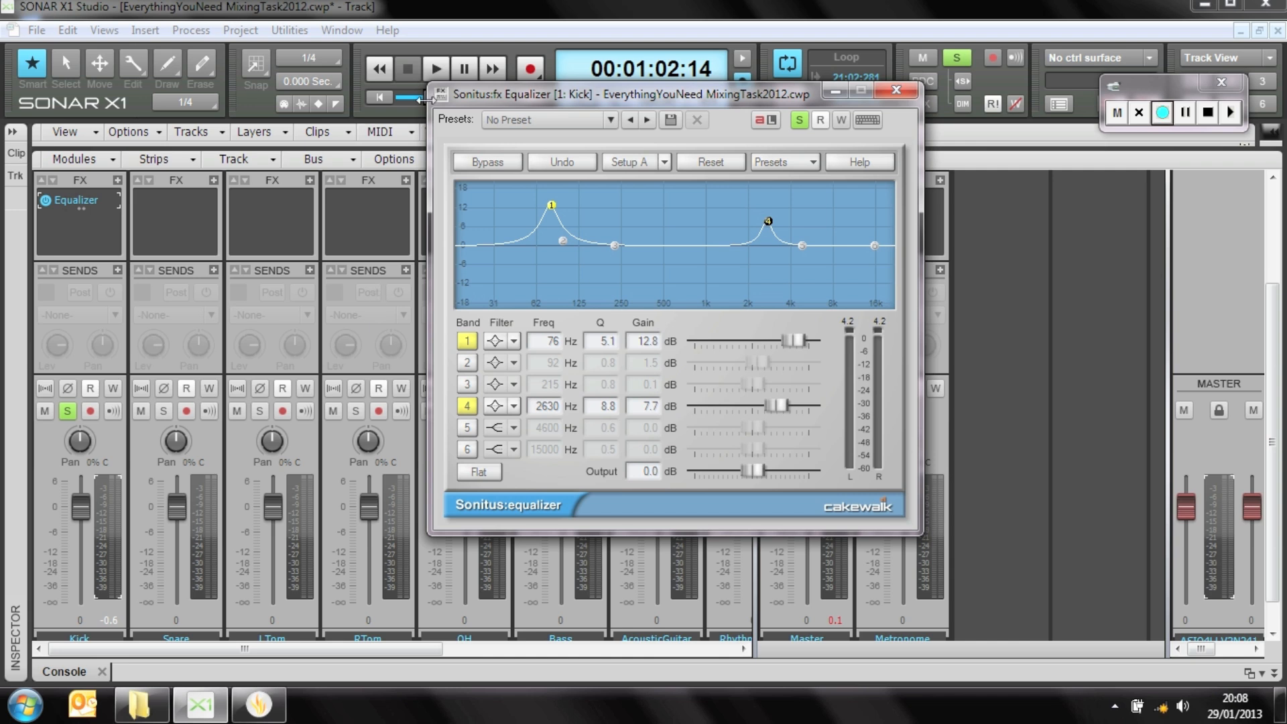
Play the Kick and compare the two-band equalizer curve with the bypassed signal.
left_click(436, 69)
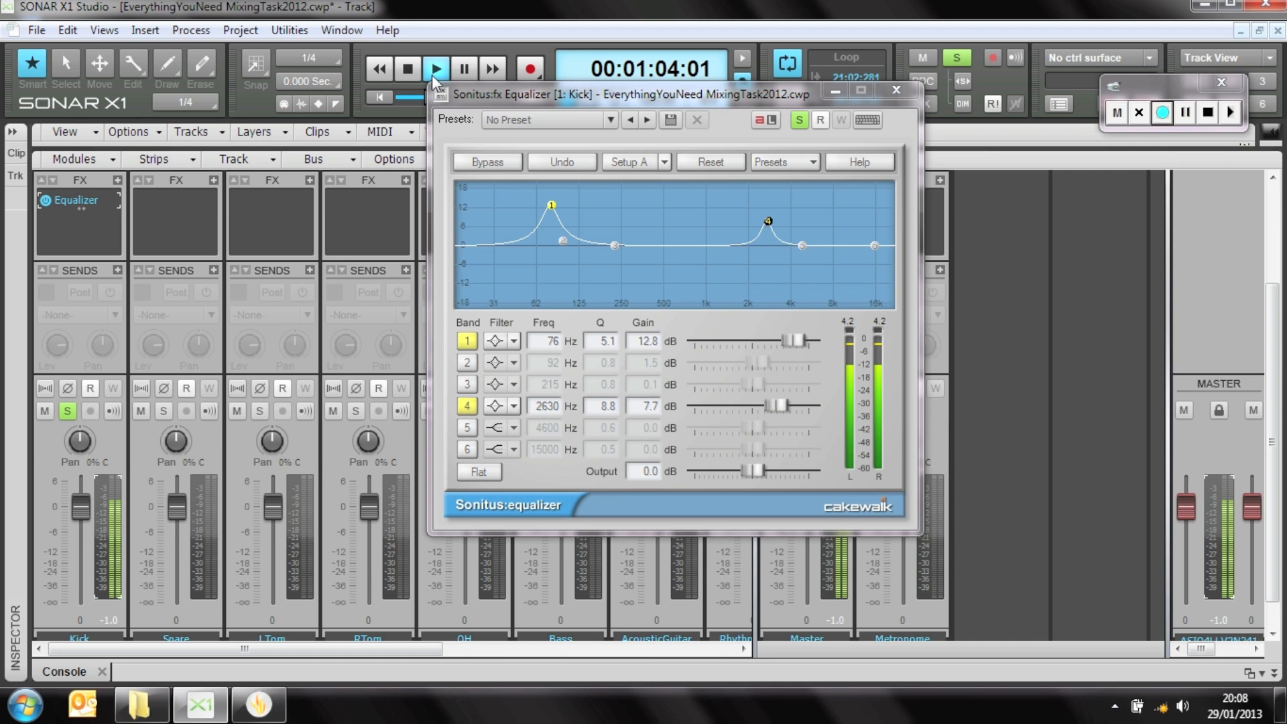
left_click(484, 162)
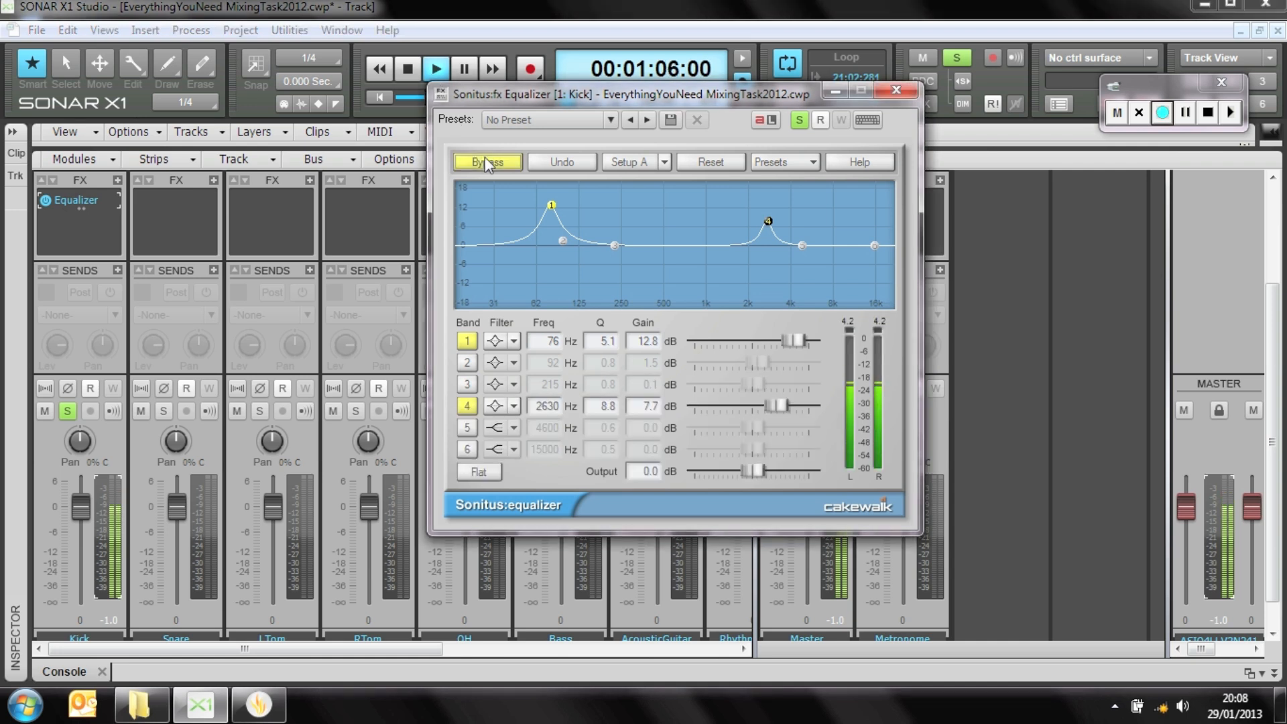
left_click(485, 163)
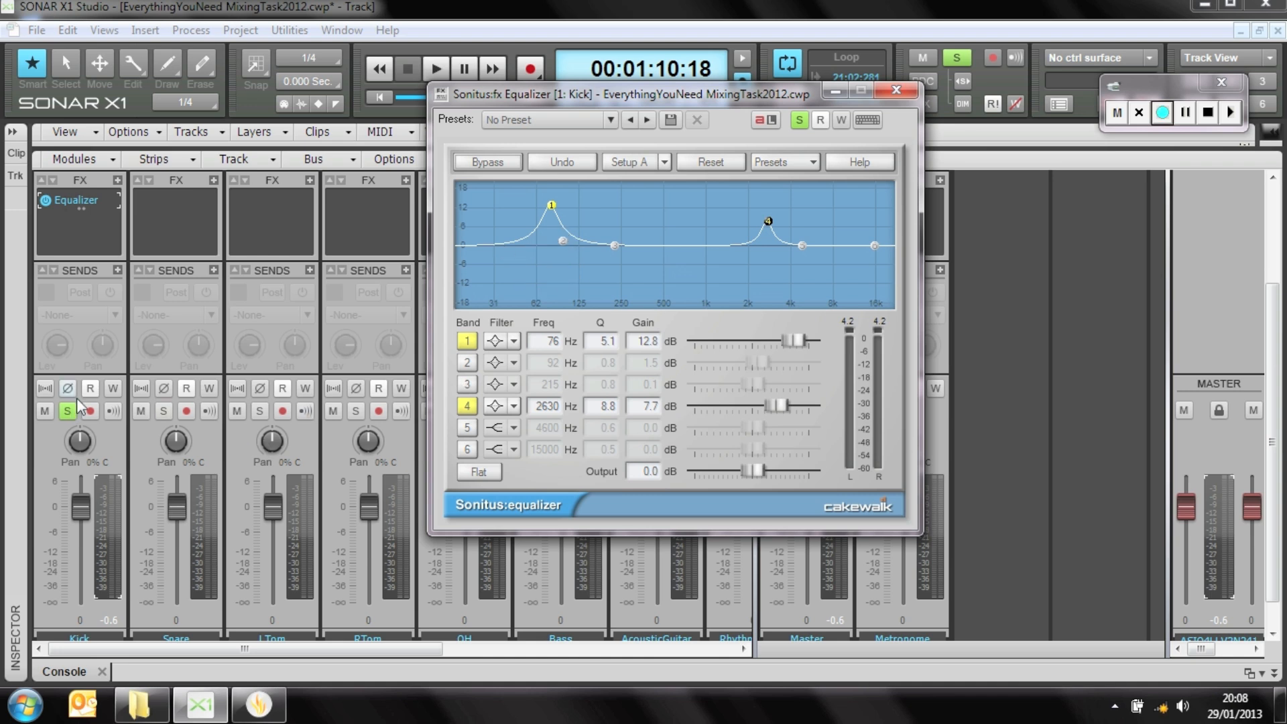
Switch the solo from Kick to Snare and audition it briefly, closing the Kick equalizer window.
left_click(162, 412)
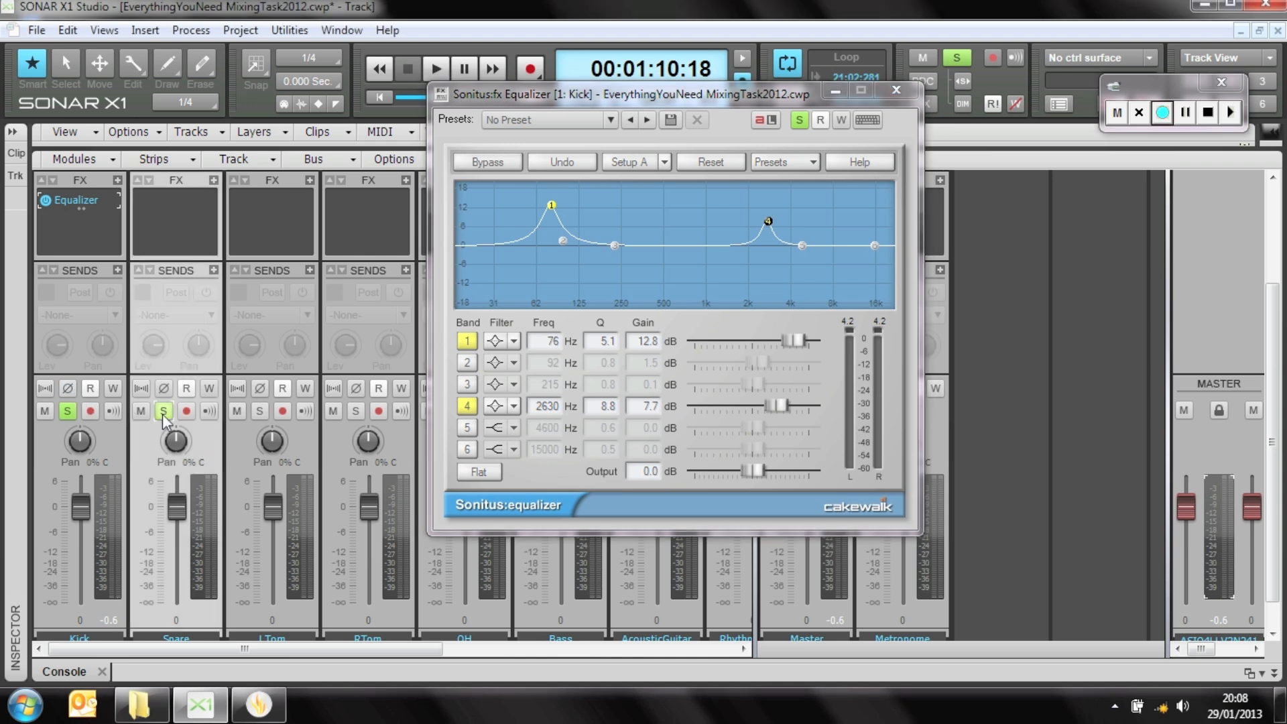
left_click(67, 409)
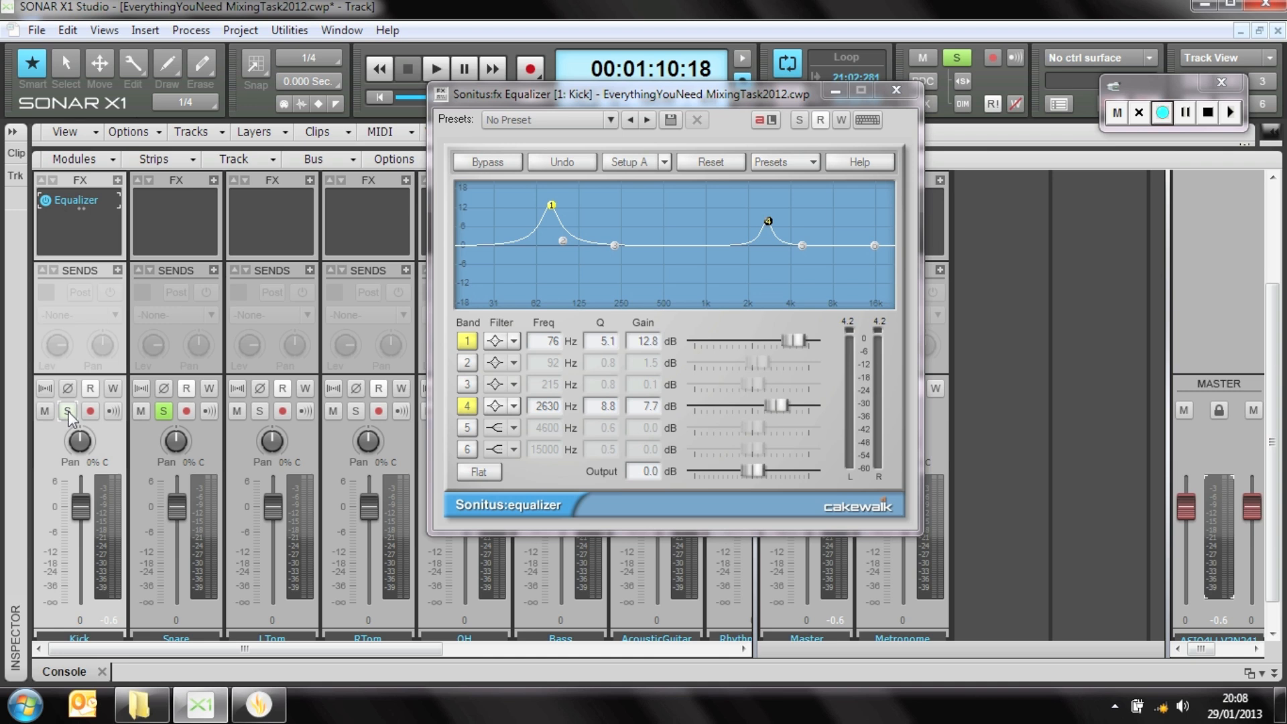
key("space")
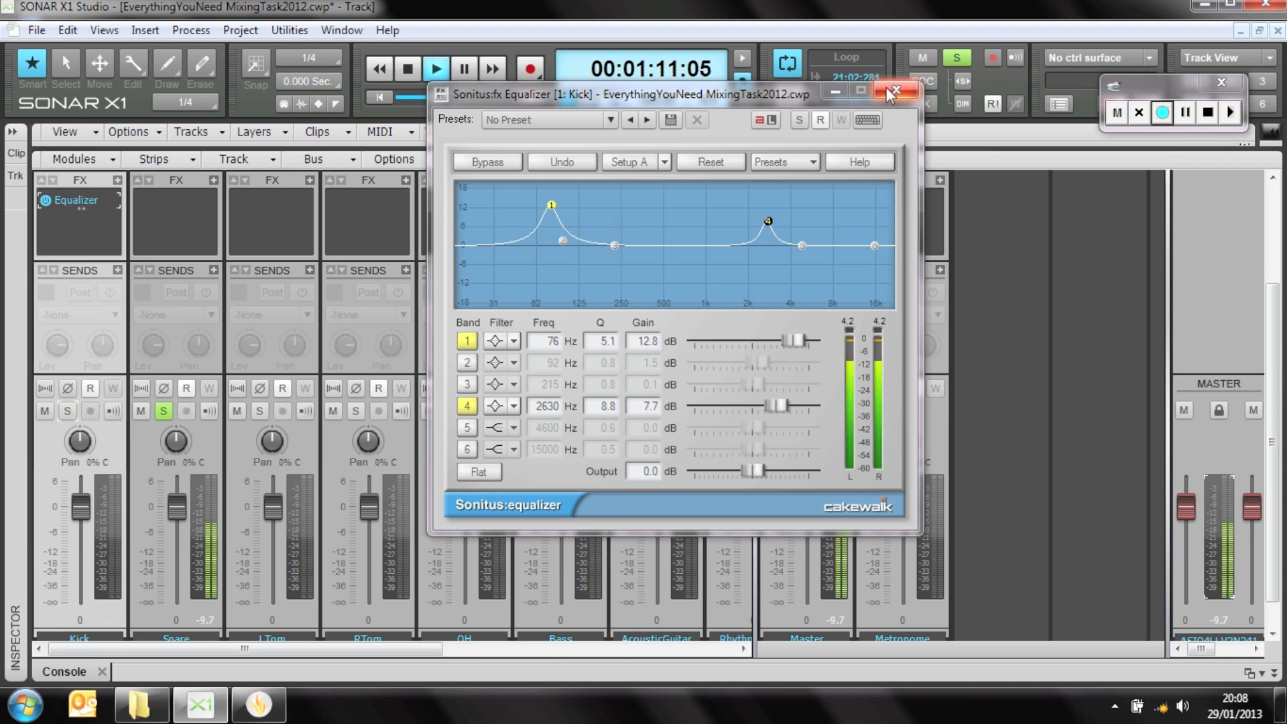
left_click(896, 90)
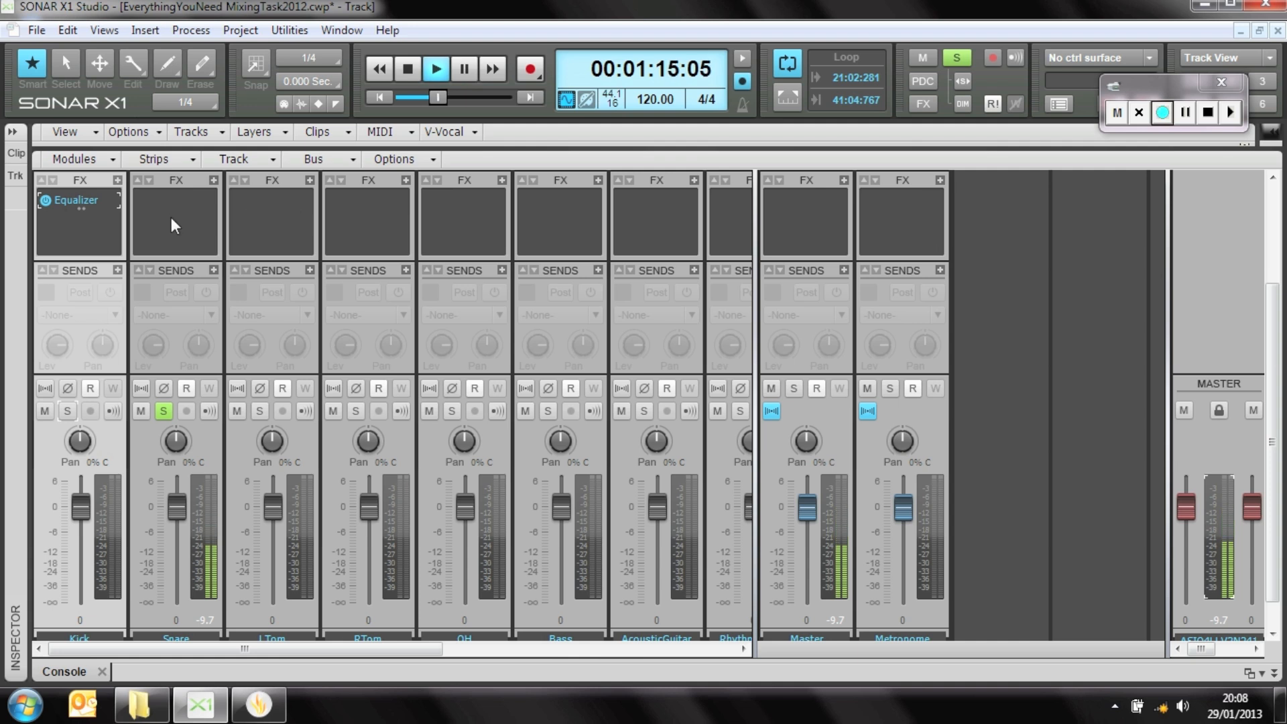
key("space")
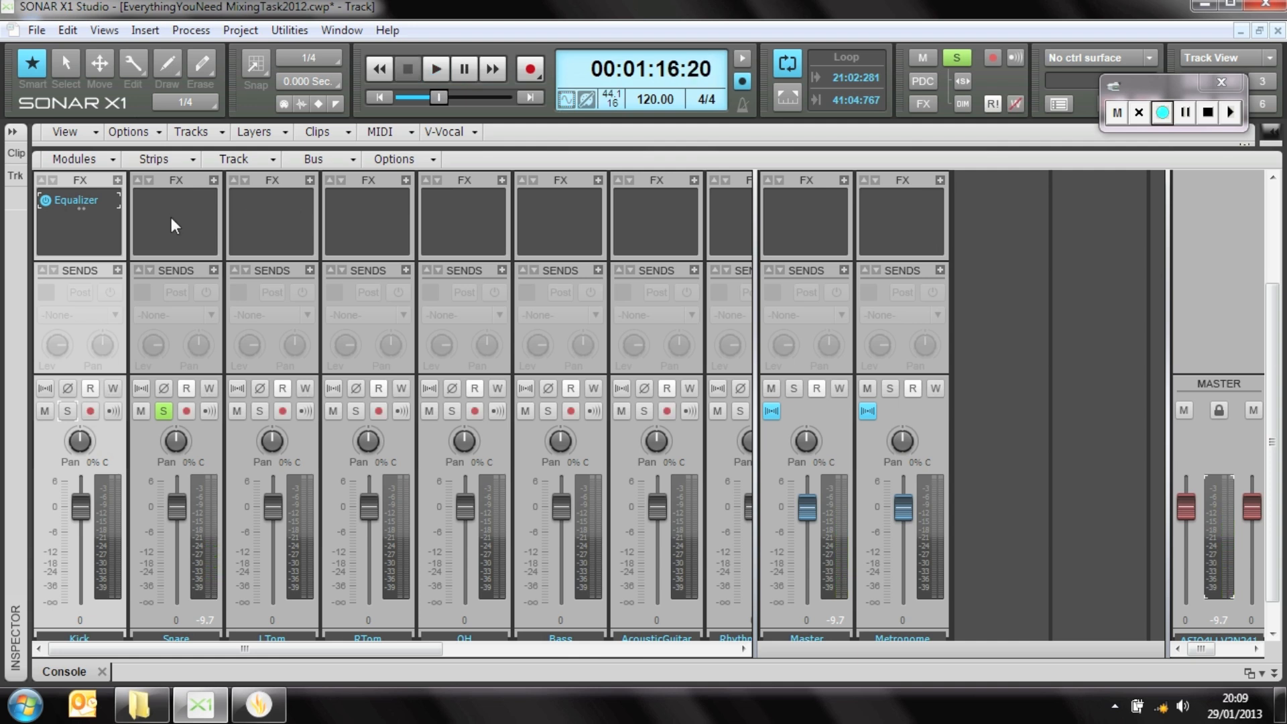
Insert the Sonitus:fx Equalizer in the Snare channel's effects bin.
right_click(171, 218)
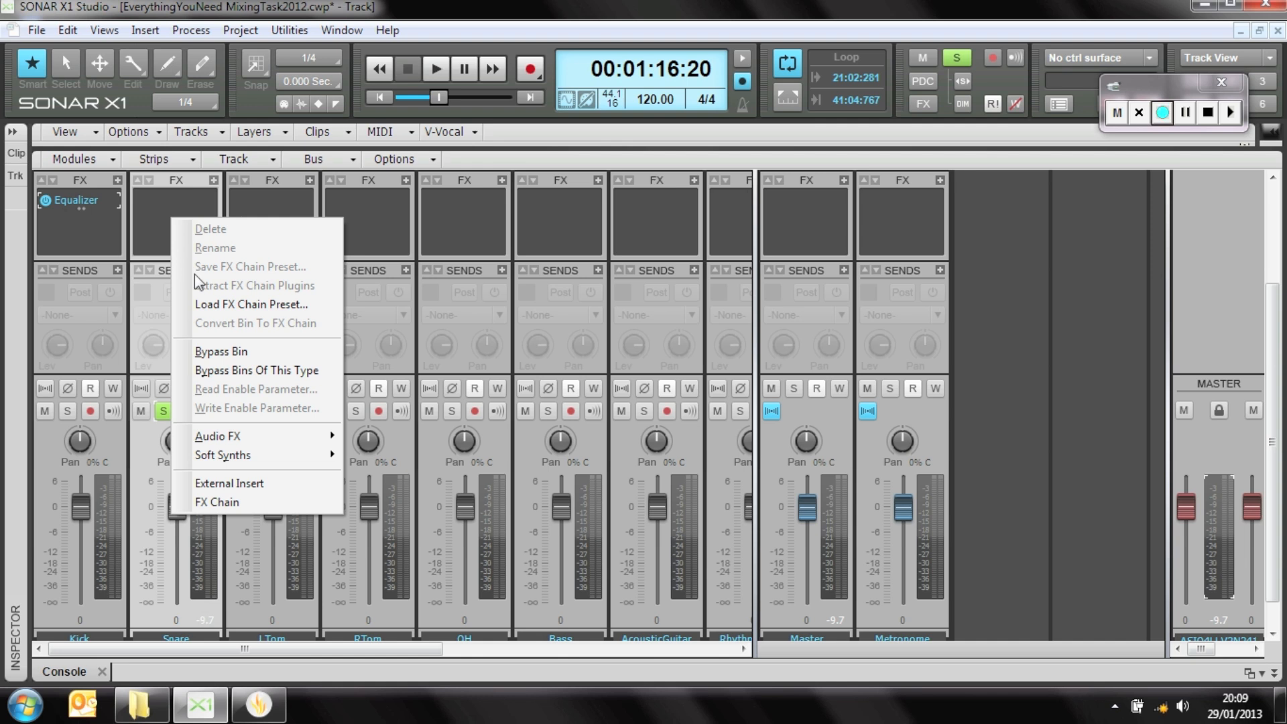
mouse_move(293, 439)
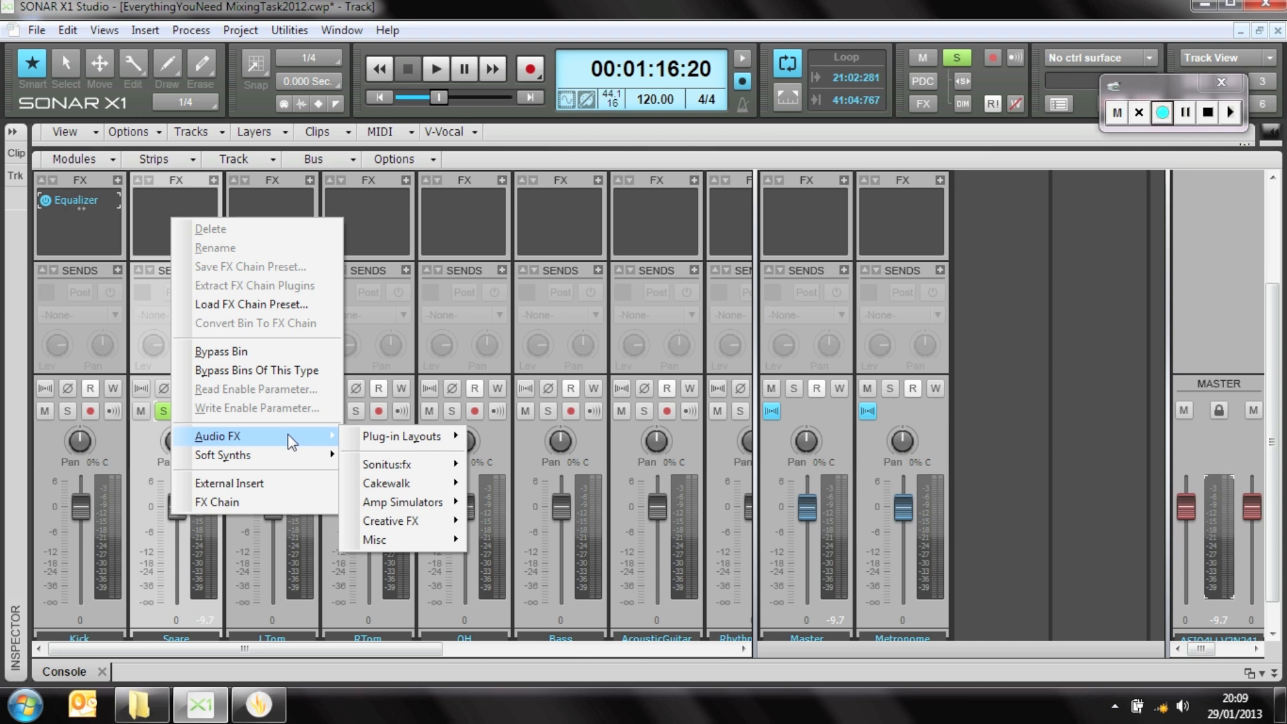
mouse_move(434, 466)
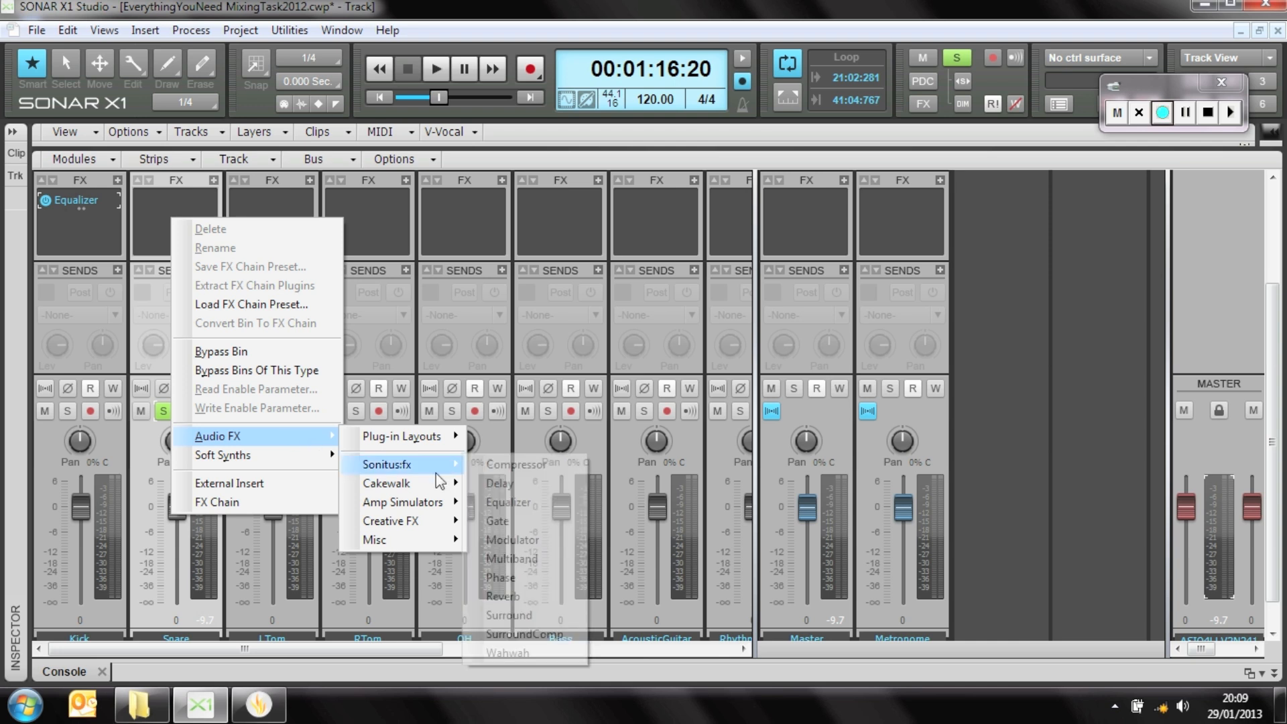
left_click(543, 512)
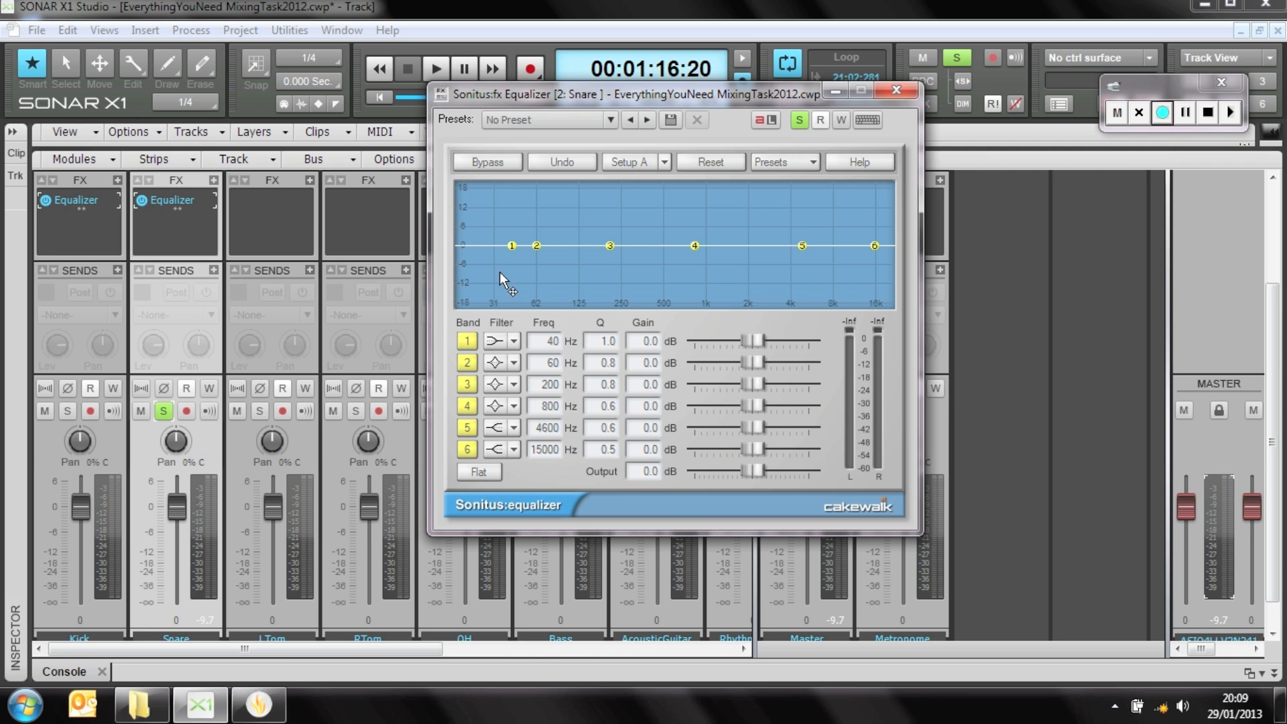
With the Snare playing, shape band 2 of its equalizer into a 9.4 dB boost at 103 Hz with Q 15.0.
left_click_drag(555, 365, 562, 333)
left_click(437, 69)
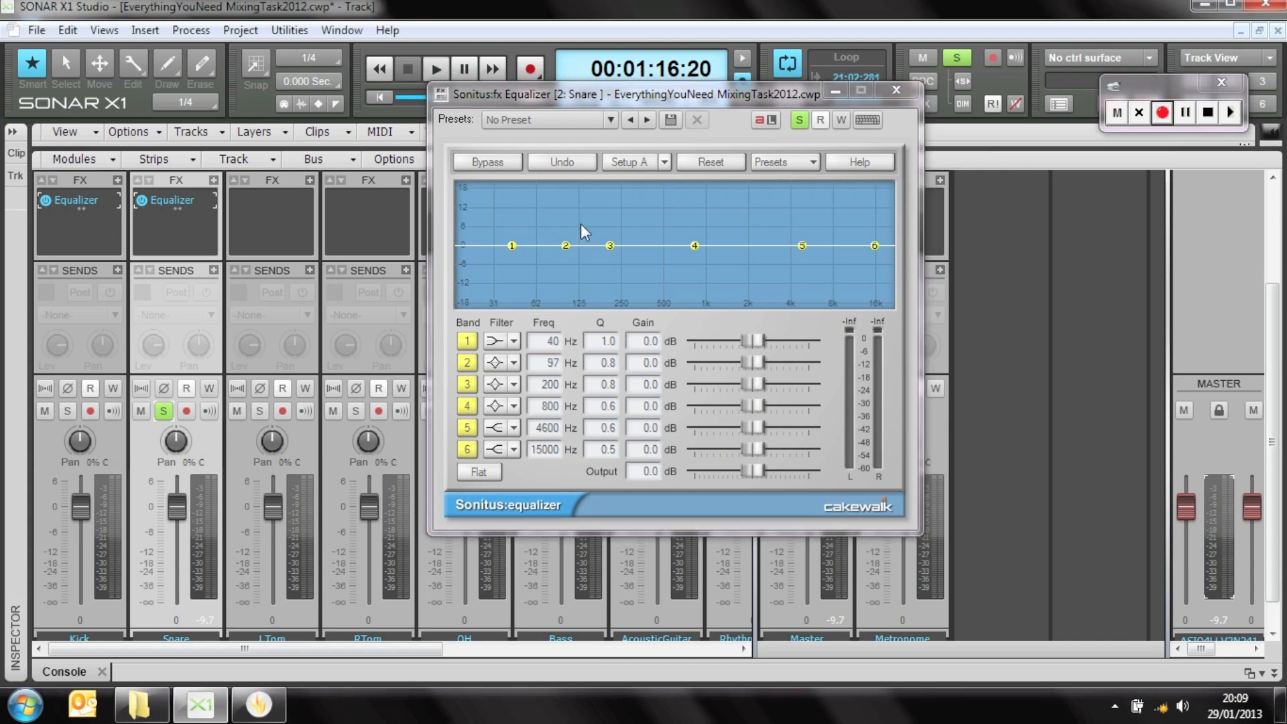
left_click(565, 239)
left_click_drag(566, 246, 567, 216)
left_click_drag(603, 366, 612, 263)
mouse_move(567, 215)
left_mouse_down()
mouse_move(582, 198)
mouse_move(569, 217)
left_mouse_up()
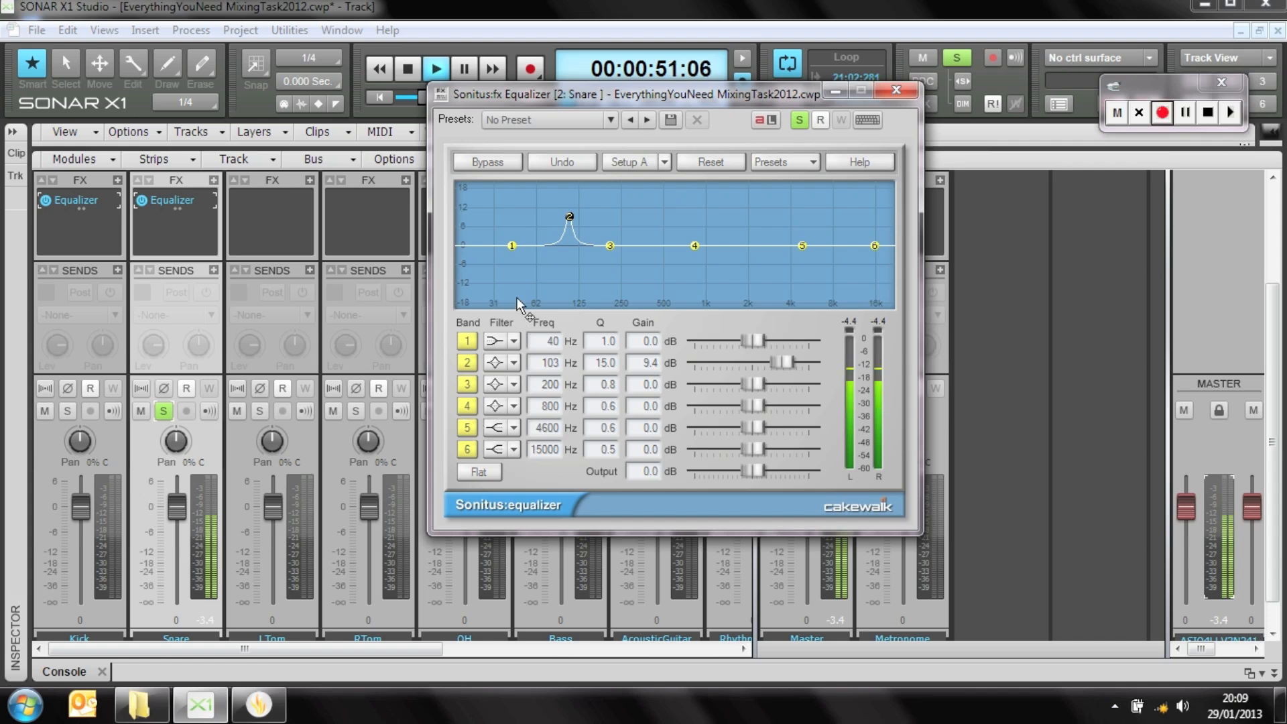
Move band 3 of the Snare equalizer to 302 Hz, restart playback and switch band 2 off.
key("space")
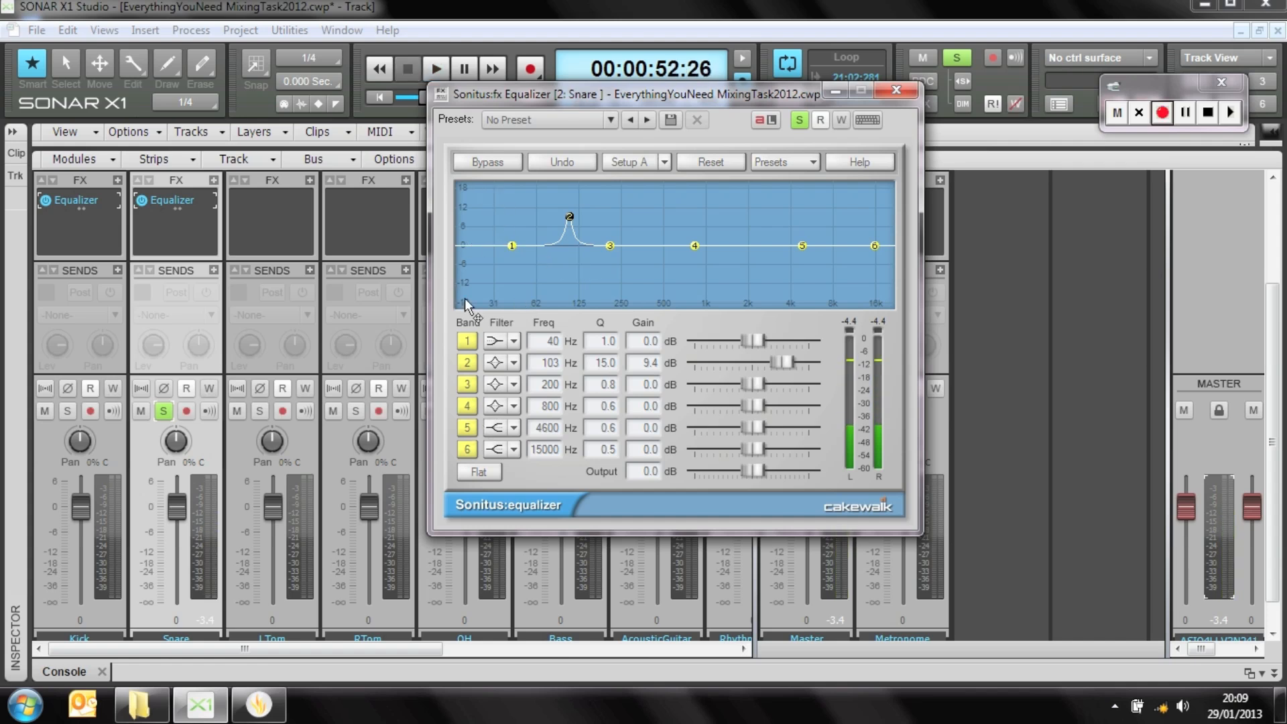
left_click_drag(610, 245, 618, 245)
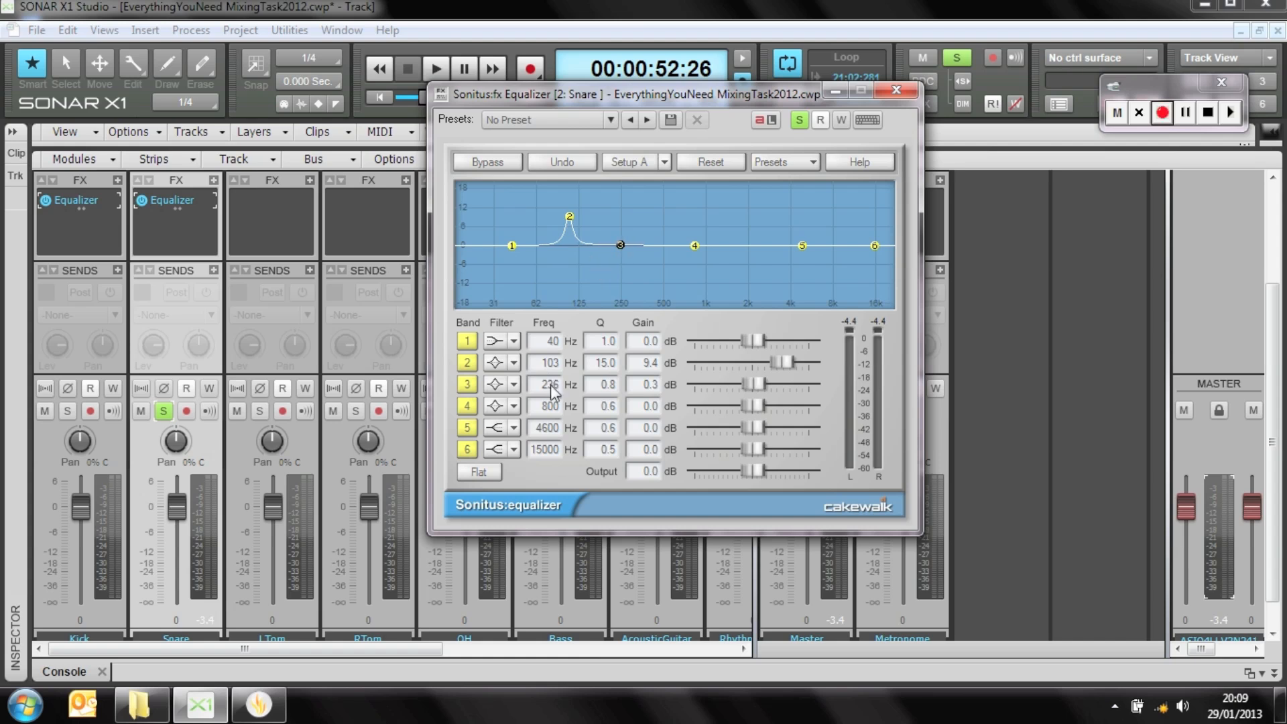
left_click_drag(551, 389, 568, 323)
key("space")
left_click_drag(639, 230, 637, 230)
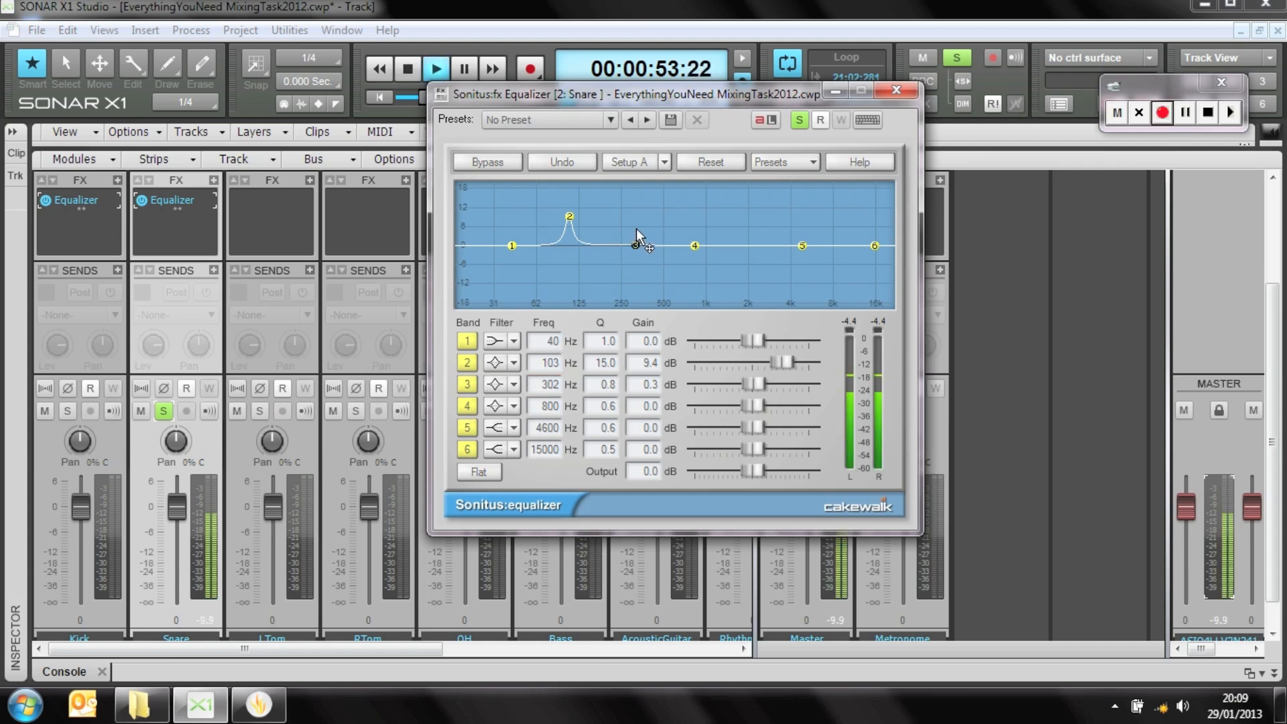
left_click(467, 362)
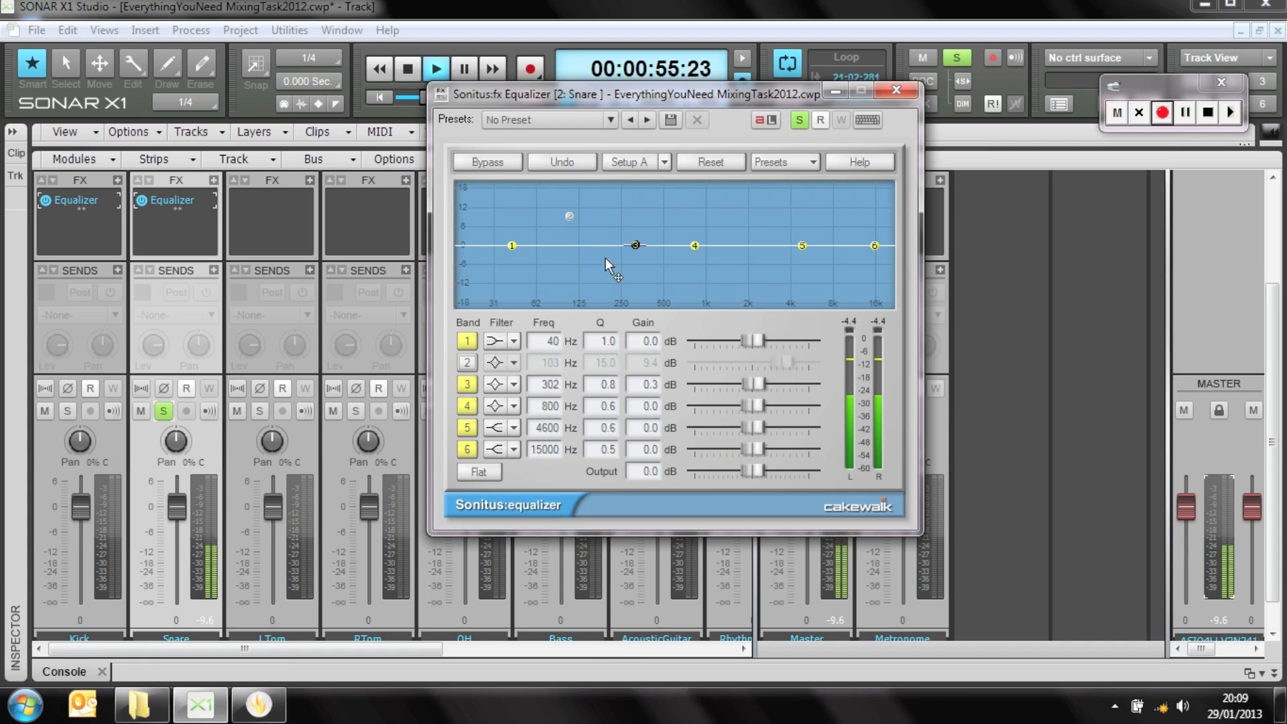
With the Snare playing, shape band 3 into a 9.7 dB cut at 306 Hz with Q 3.6.
left_click_drag(636, 246, 633, 272)
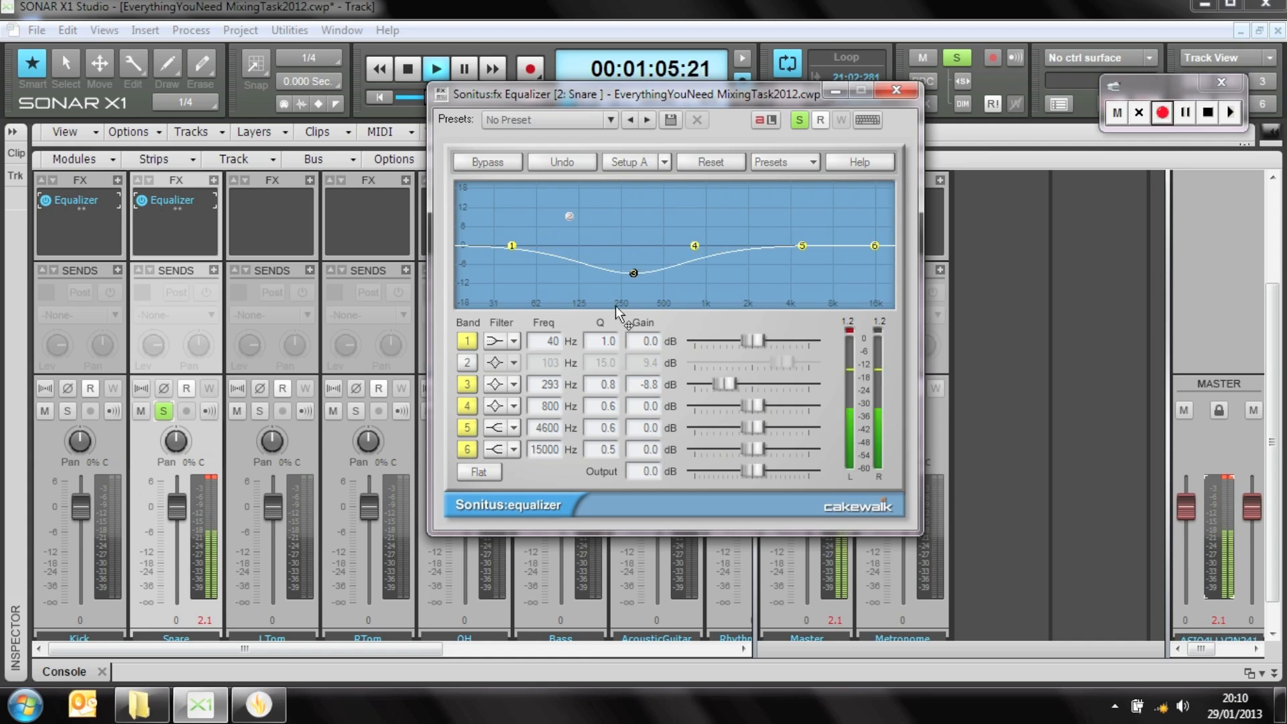
left_click_drag(604, 386, 608, 370)
left_click_drag(633, 272, 636, 273)
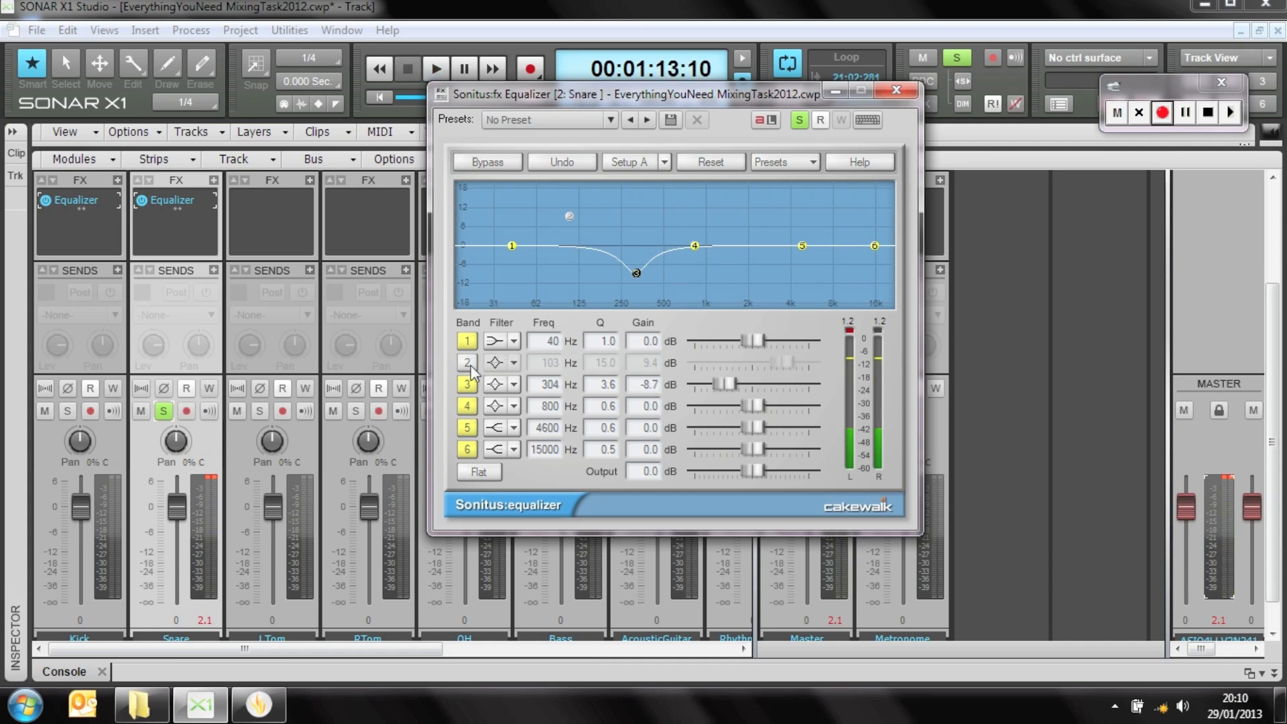
left_click_drag(635, 273, 634, 210)
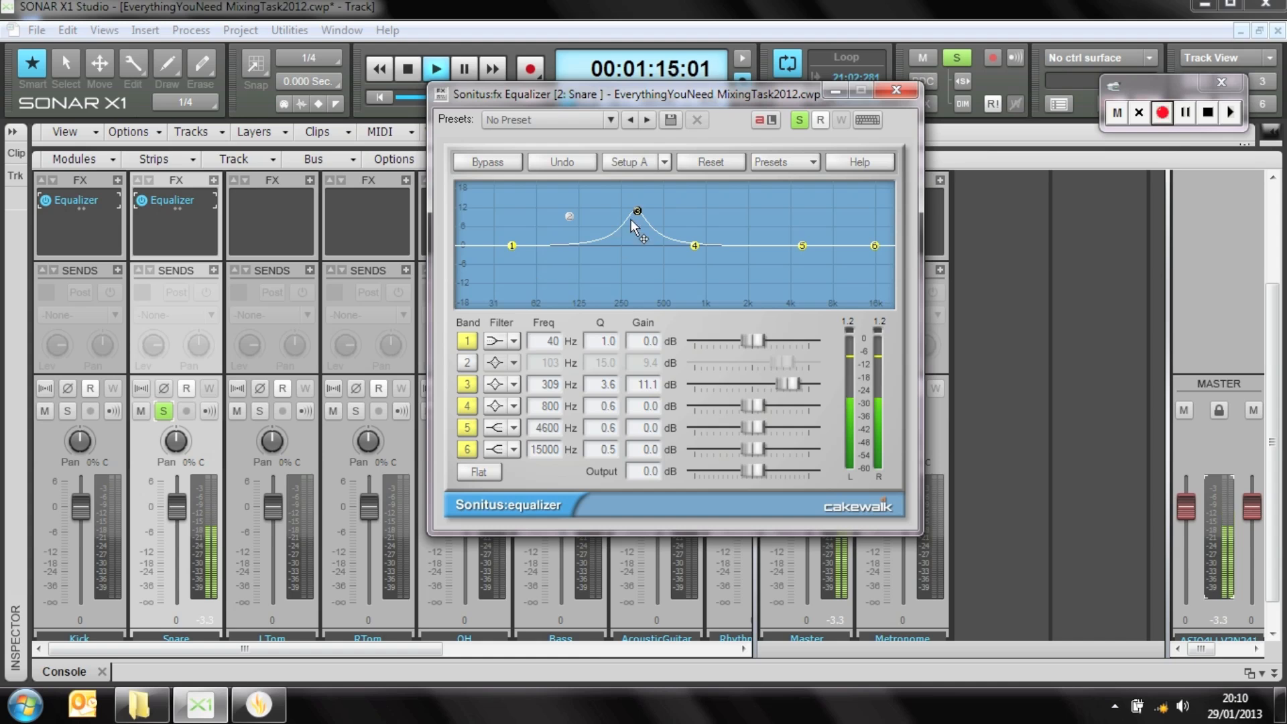
left_click_drag(638, 209, 637, 275)
key("space")
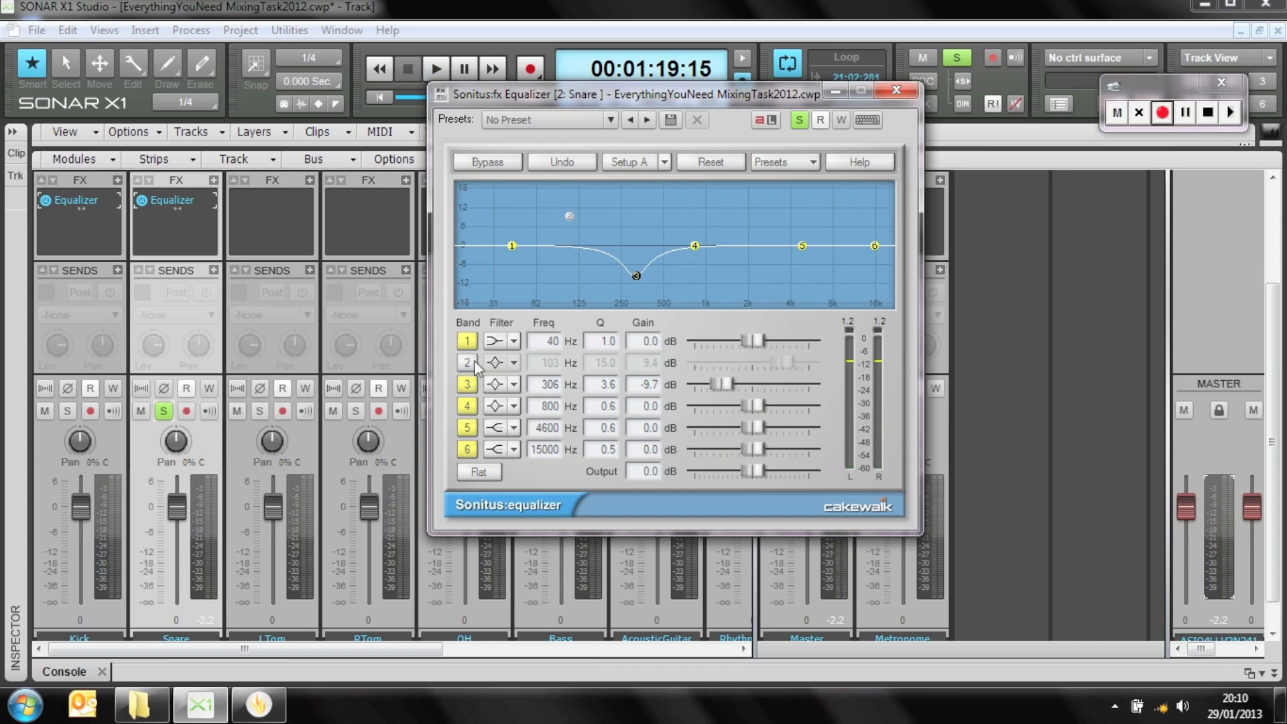
Switch band 2 of the Snare equalizer back on and audition the Snare with both bands active.
left_click(468, 363)
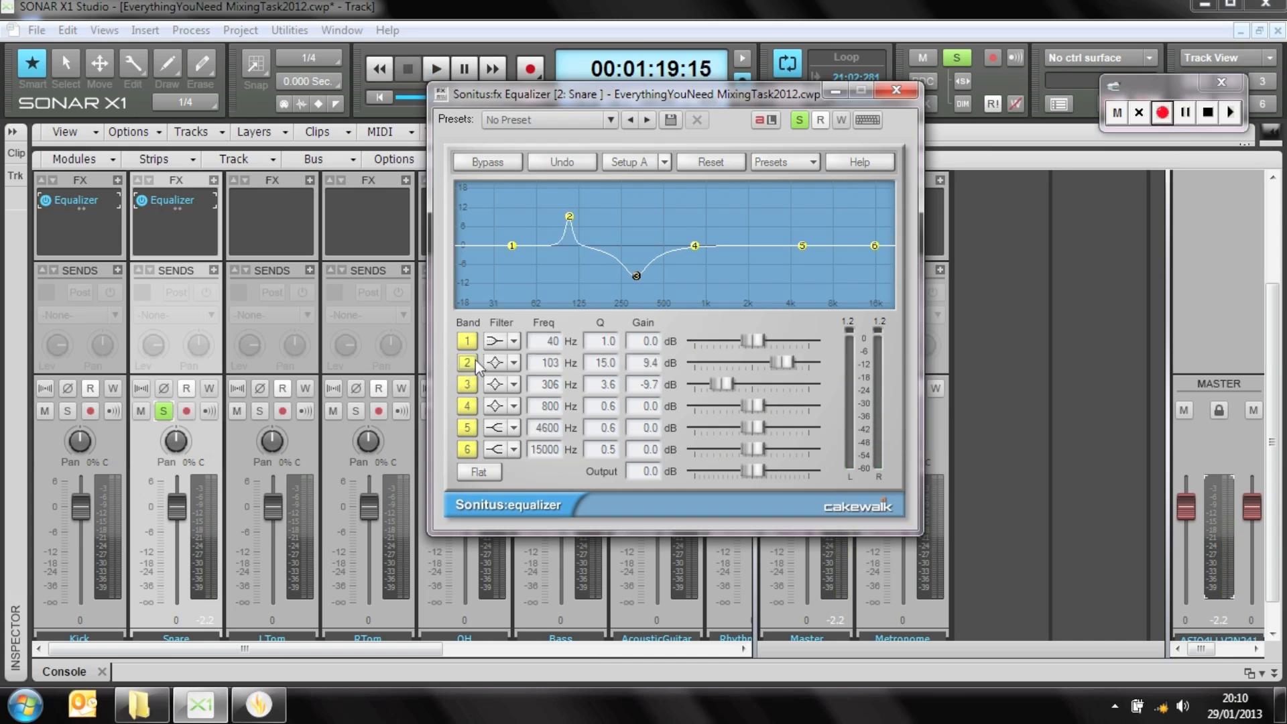
key("space")
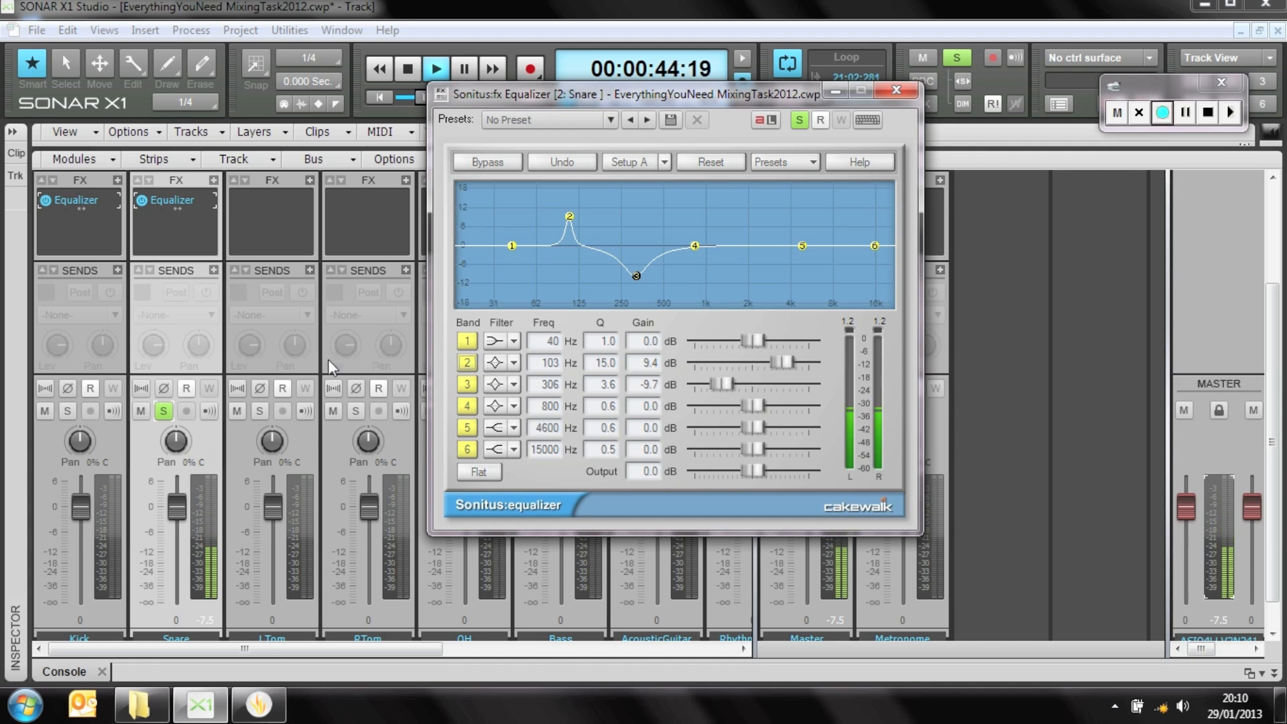
key("space")
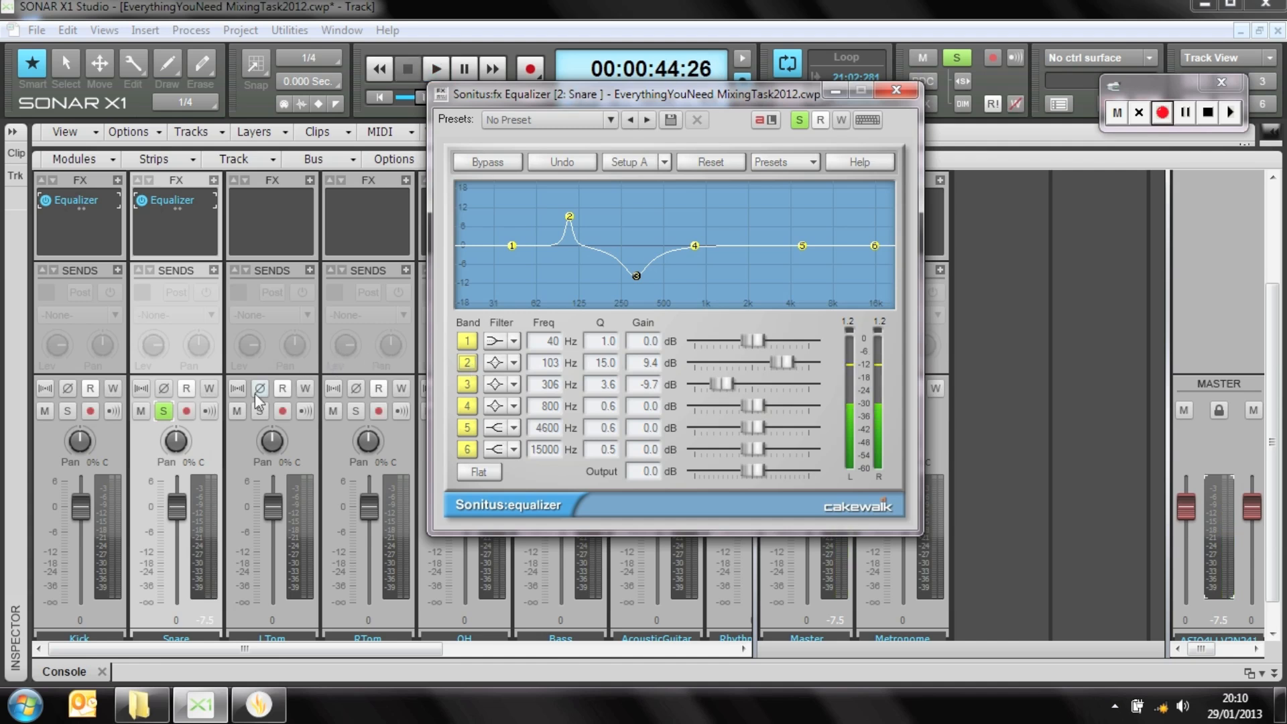
Move the equalizer window clear of the drum channels and solo Kick, Snare, LTom, RTom and OH together.
left_click(164, 411)
left_click_drag(533, 98, 763, 90)
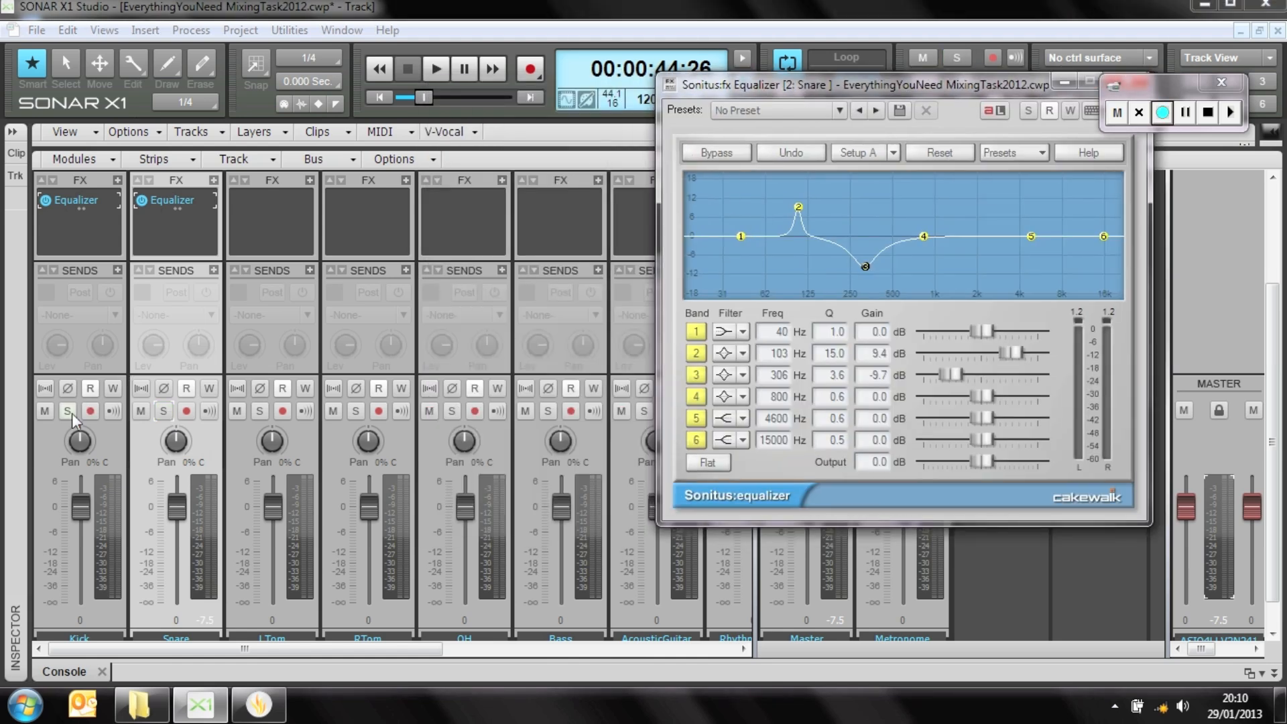
left_click_drag(67, 411, 455, 415)
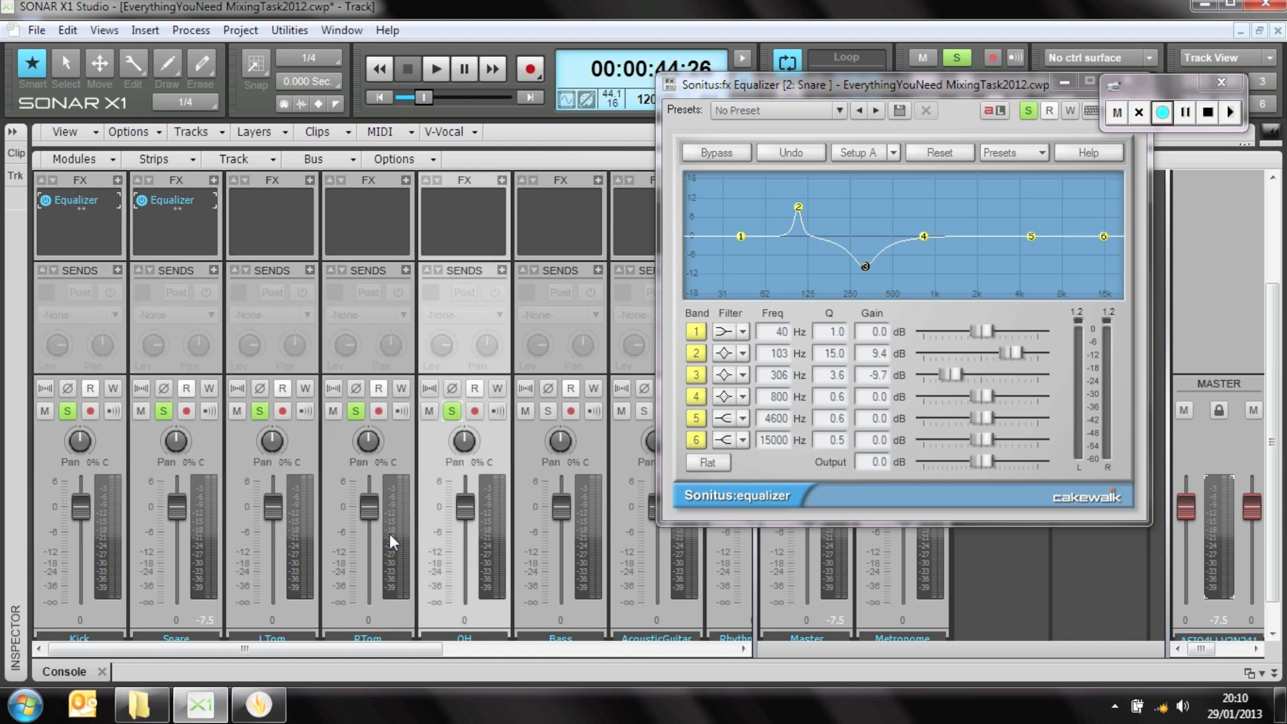
Play the soloed drums and lower the channel faders to -4.1 for Kick, -12.4 for LTom and -11.9 for RTom.
key("space")
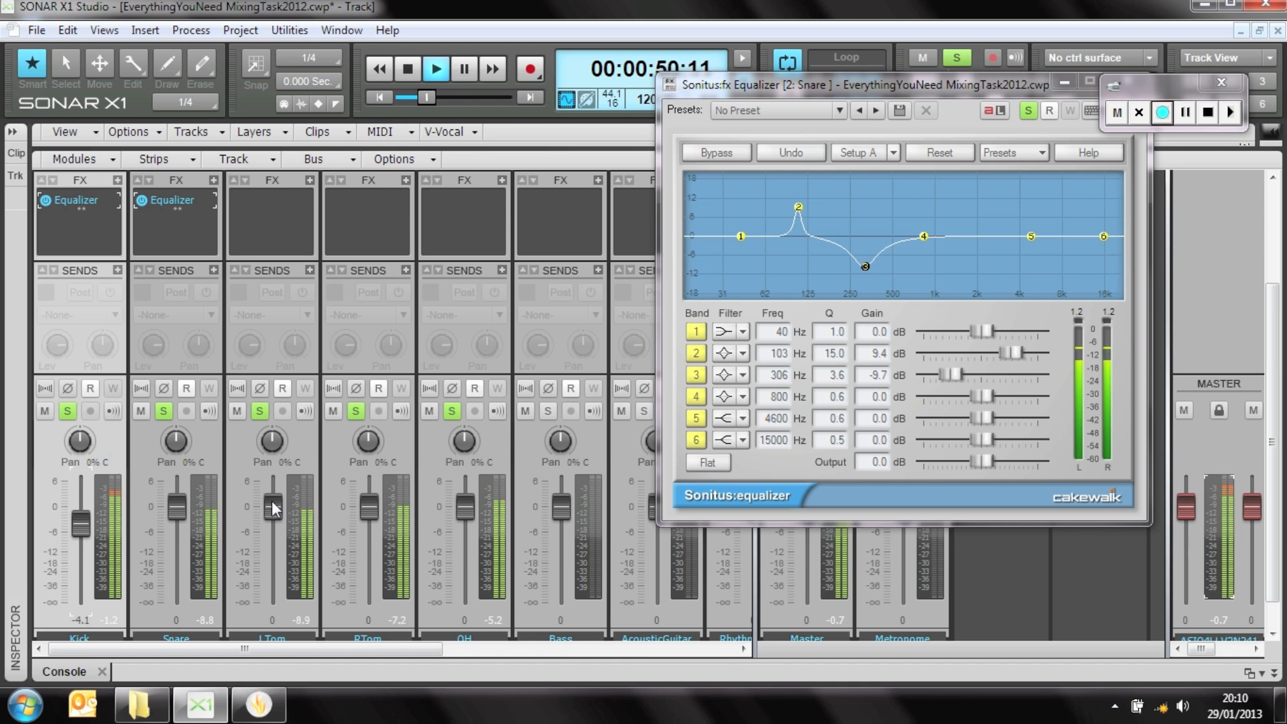
scroll(273, 510, "down", 9)
scroll(377, 505, "down", 8)
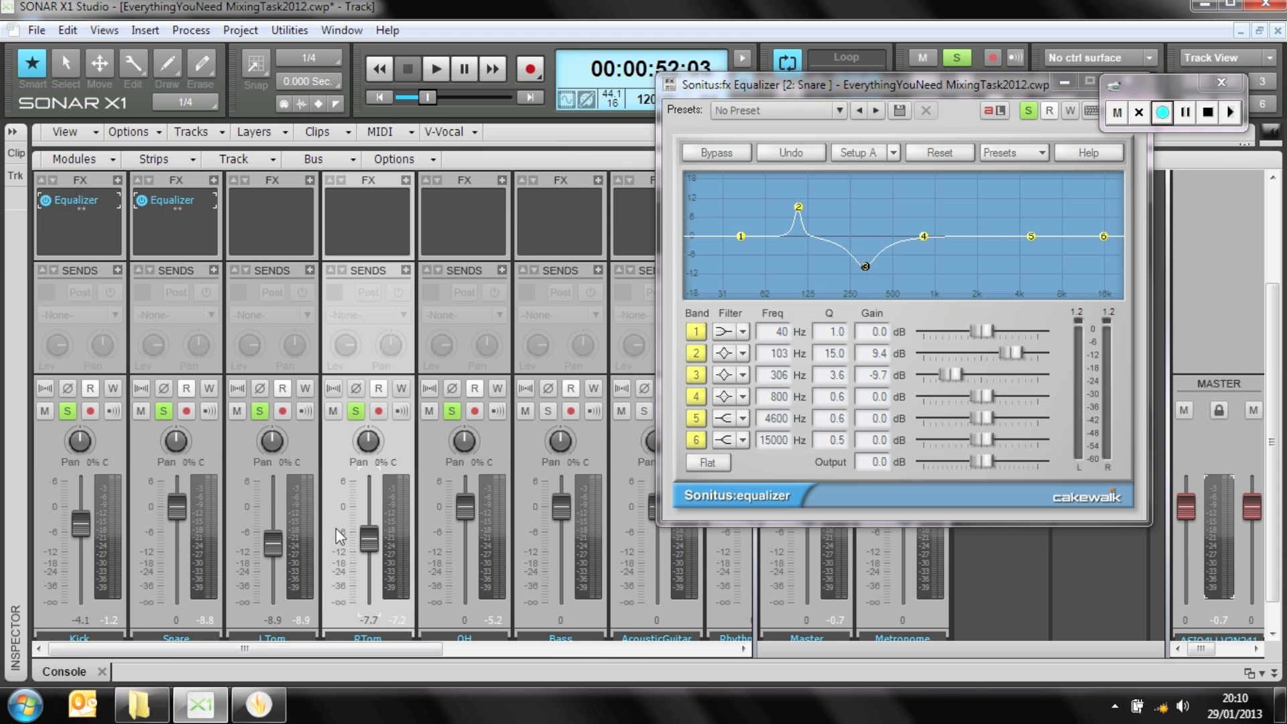
scroll(314, 529, "down", 1)
left_click_drag(272, 511, 273, 515)
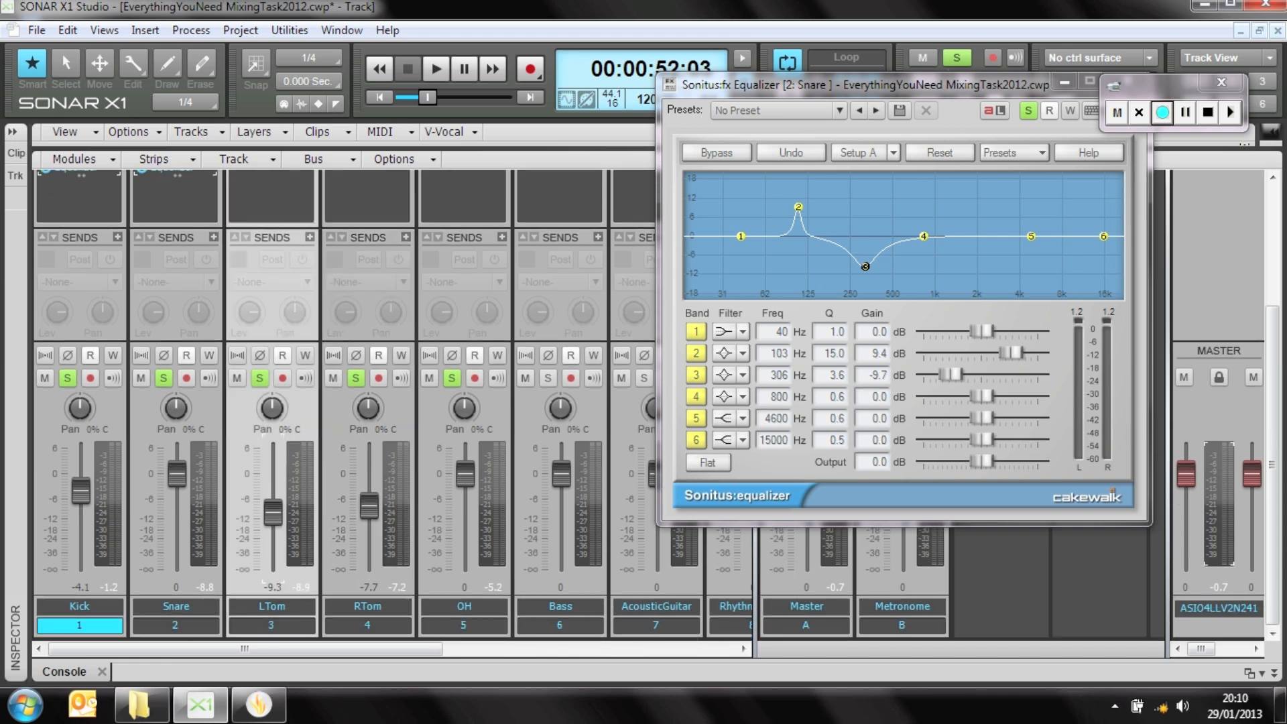
left_click_drag(369, 508, 369, 518)
left_click_drag(273, 513, 273, 522)
left_click_drag(368, 513, 369, 516)
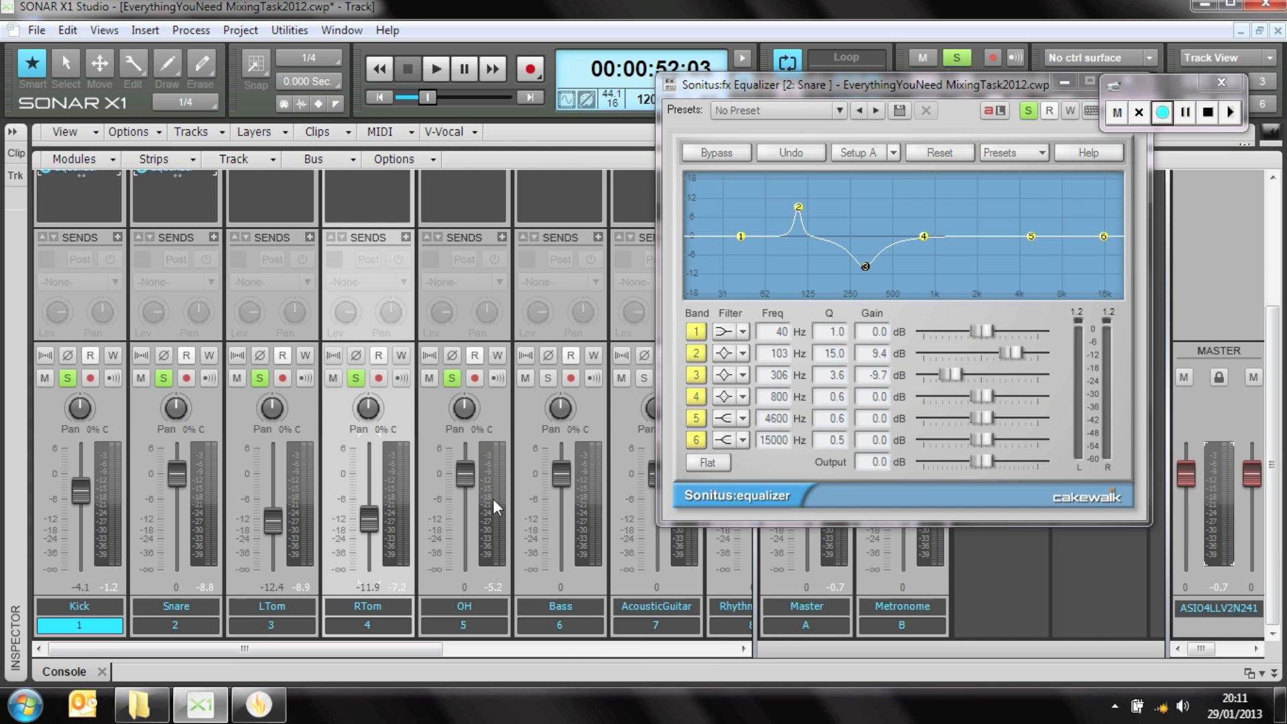
Lower the OH channel fader to -4.1 and play the drum mix briefly to check the balance.
left_click_drag(467, 475, 468, 491)
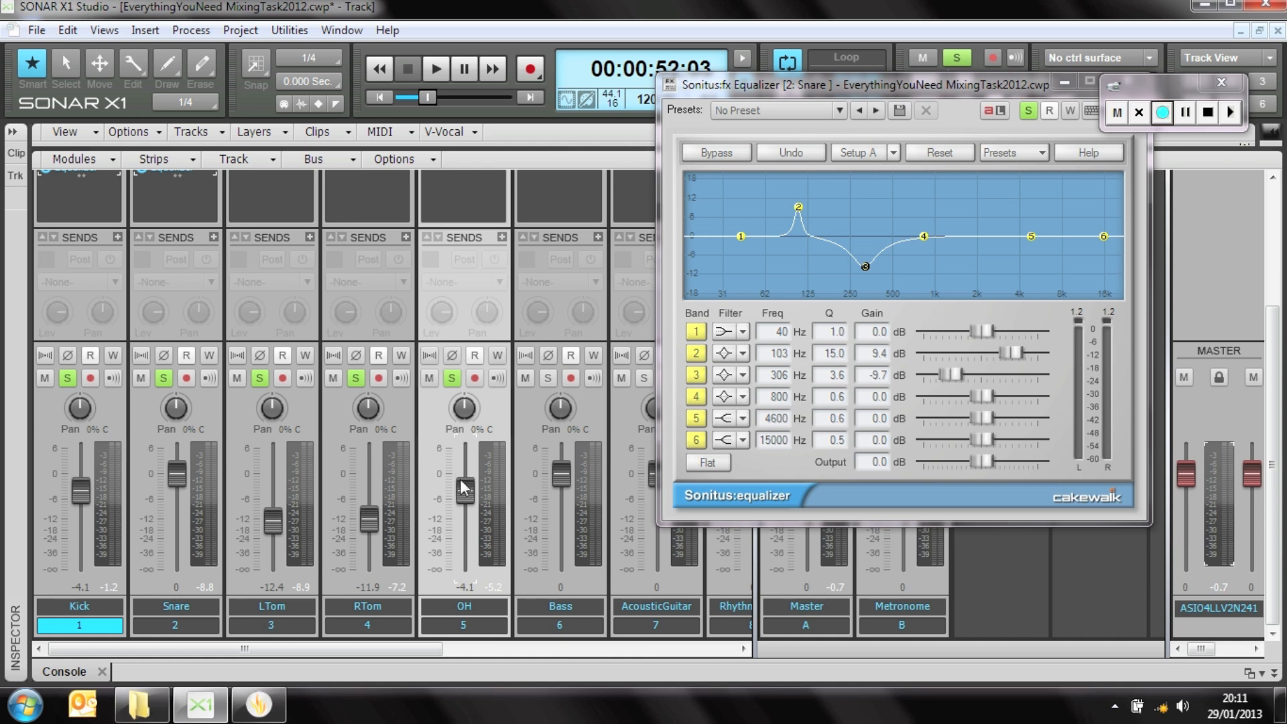
key("space")
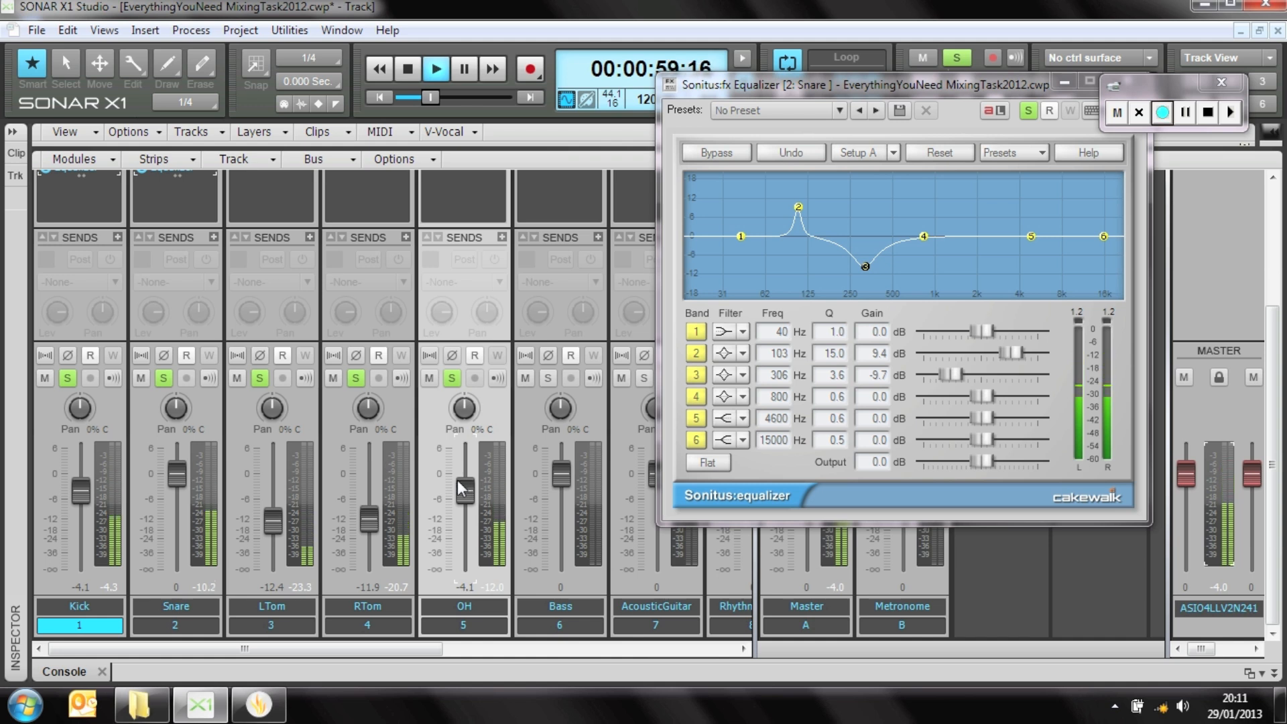
key("space")
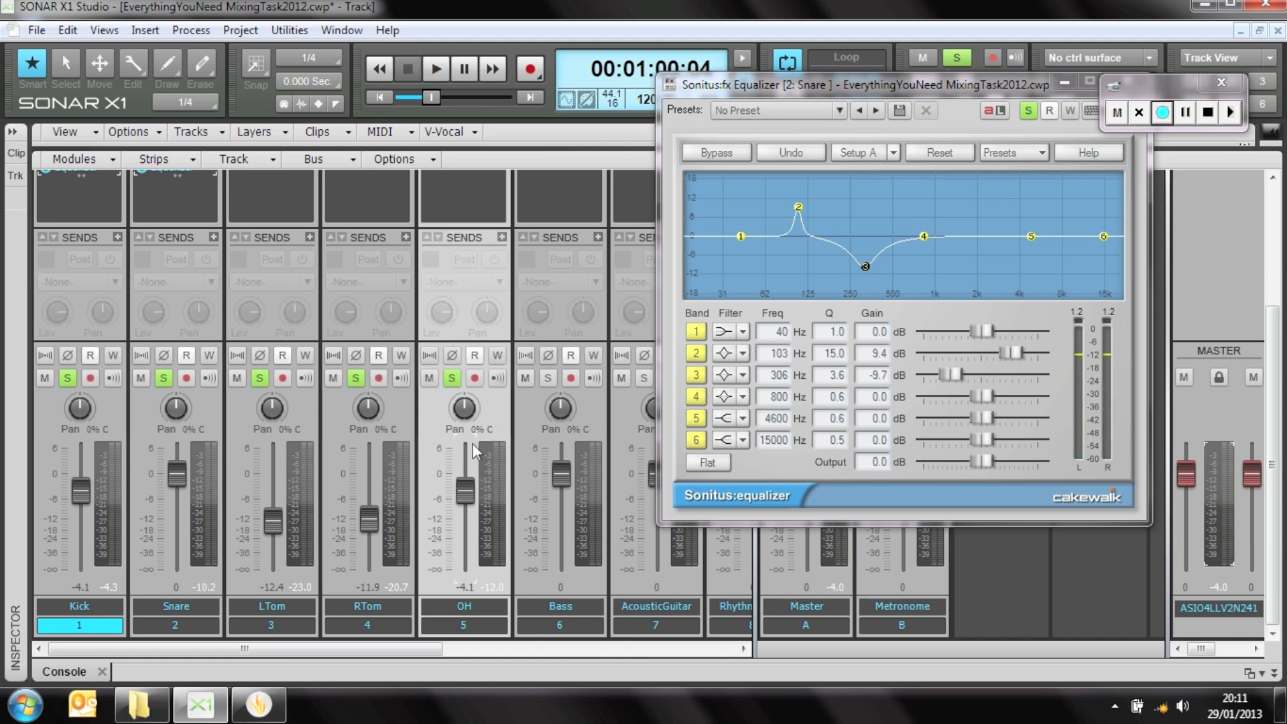
Close the Snare equalizer and insert the Sonitus:fx Equalizer in the OH channel's effects bin.
scroll(439, 320, "up", 2)
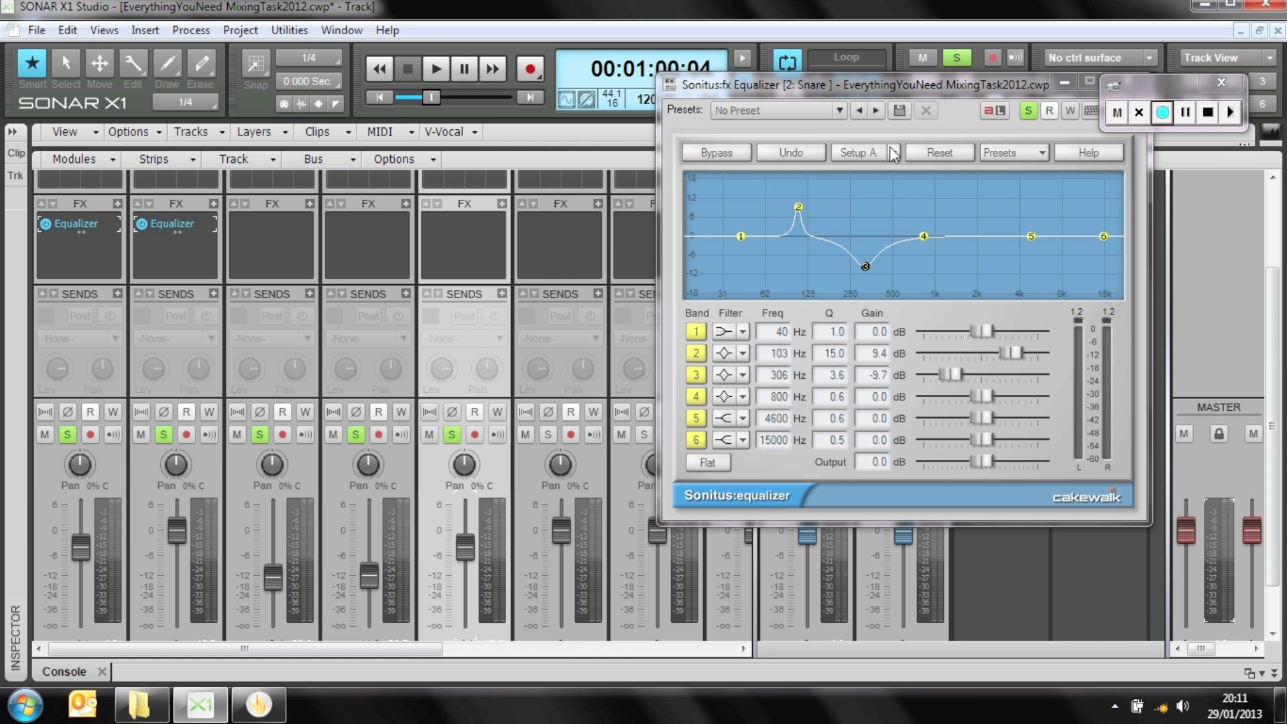
left_click_drag(970, 82, 646, 88)
left_click(802, 88)
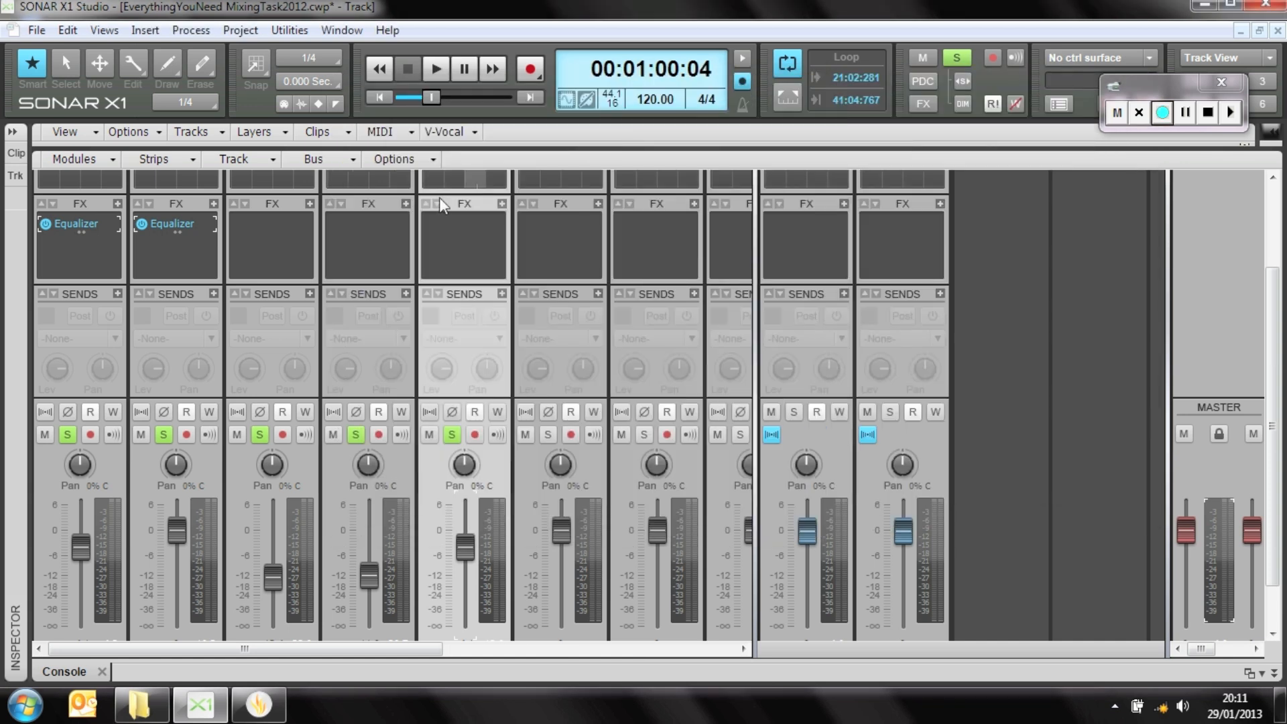
right_click(362, 236)
key("Escape")
scroll(449, 278, "down", 2)
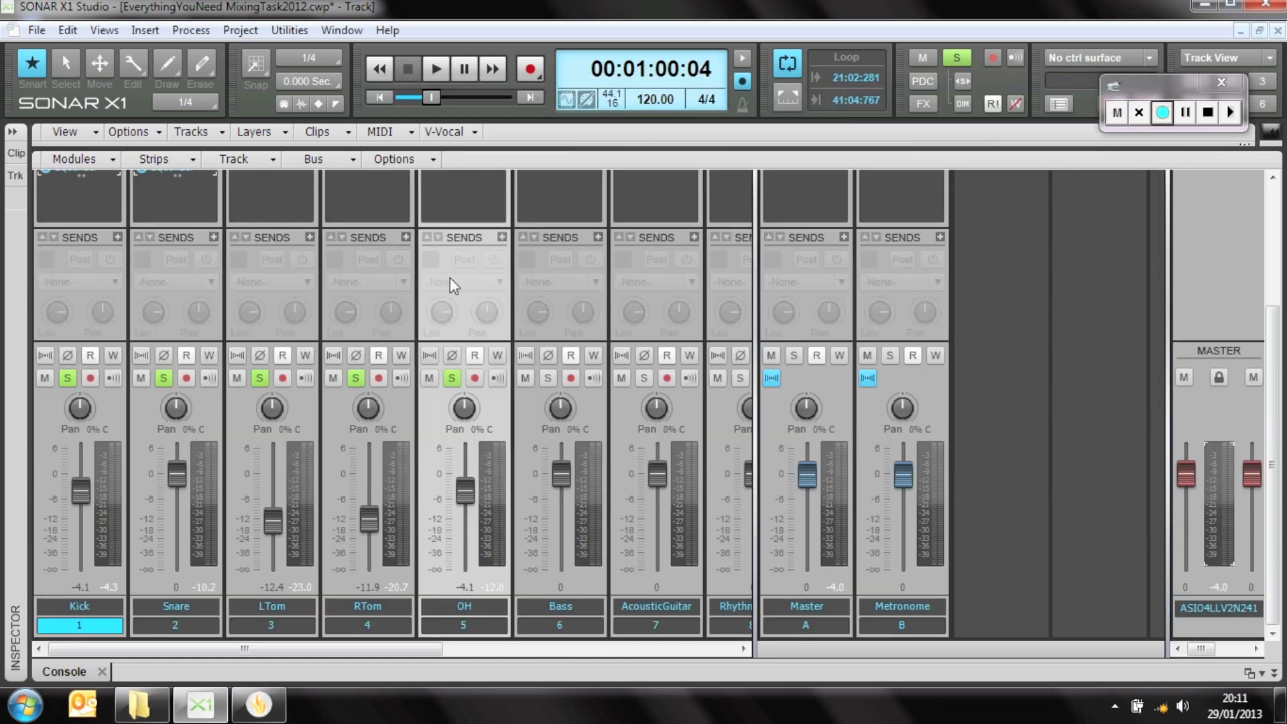
scroll(445, 280, "up", 1)
right_click(449, 235)
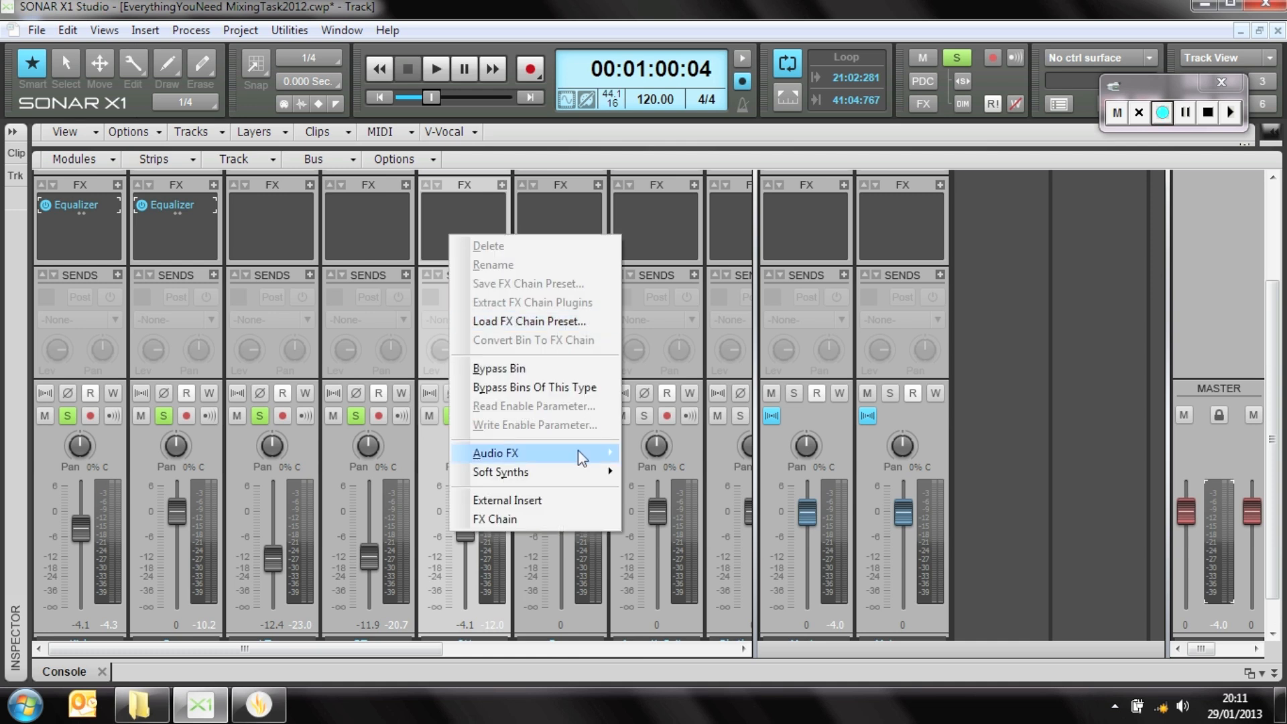
mouse_move(574, 453)
mouse_move(692, 484)
left_click(795, 521)
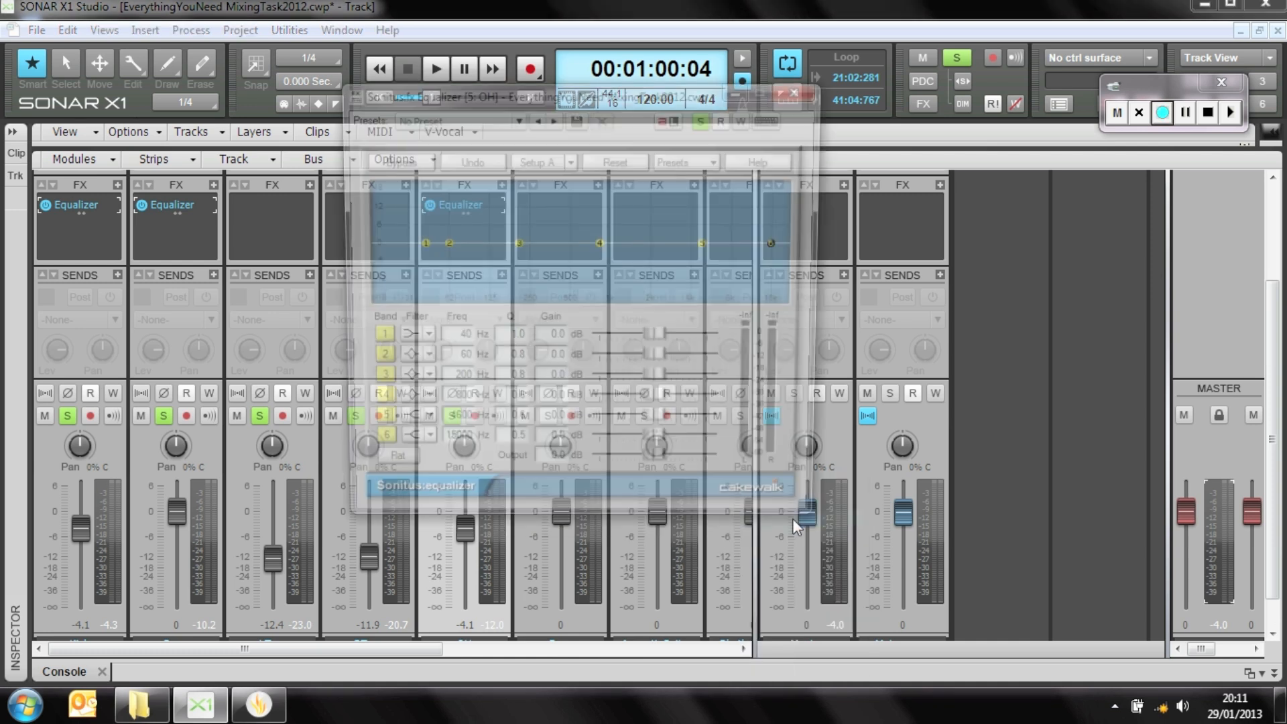
left_click_drag(641, 92, 573, 95)
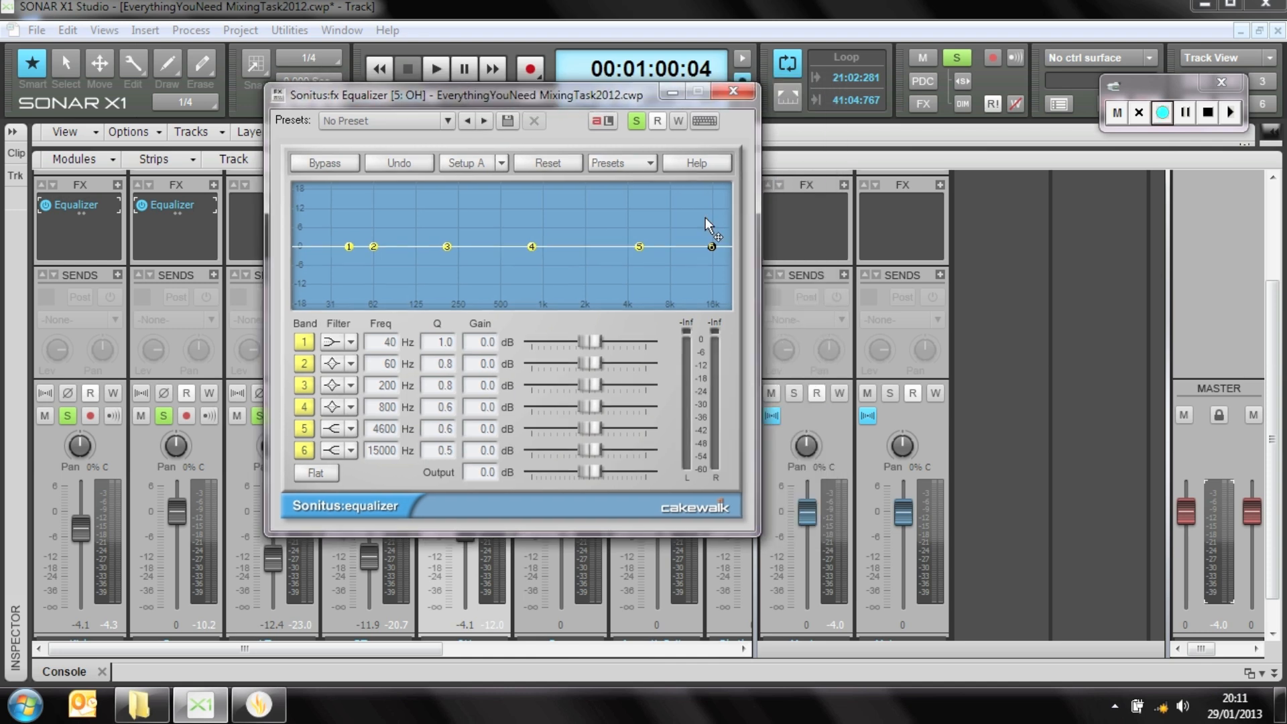
Move band 5 of the OH equalizer to 1183 Hz and switch off bands 1 to 5, leaving only band 6.
left_click_drag(639, 247, 557, 247)
left_click(303, 428)
left_click(305, 406)
left_click(303, 385)
left_click(304, 363)
left_click(305, 342)
Try band 6's high shelf near 2.2 kHz as an 8.9 dB boost, a 5.0 dB boost and a 9.8 dB cut.
left_click(350, 450)
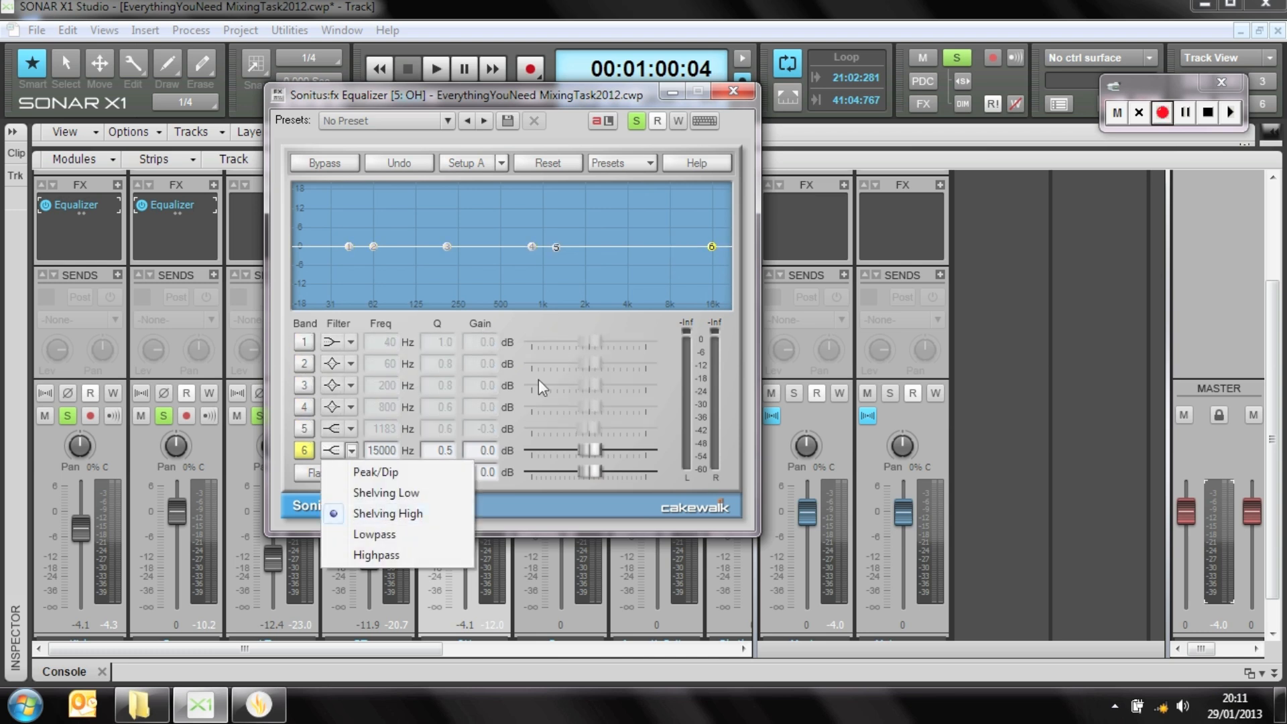
left_click_drag(711, 247, 592, 218)
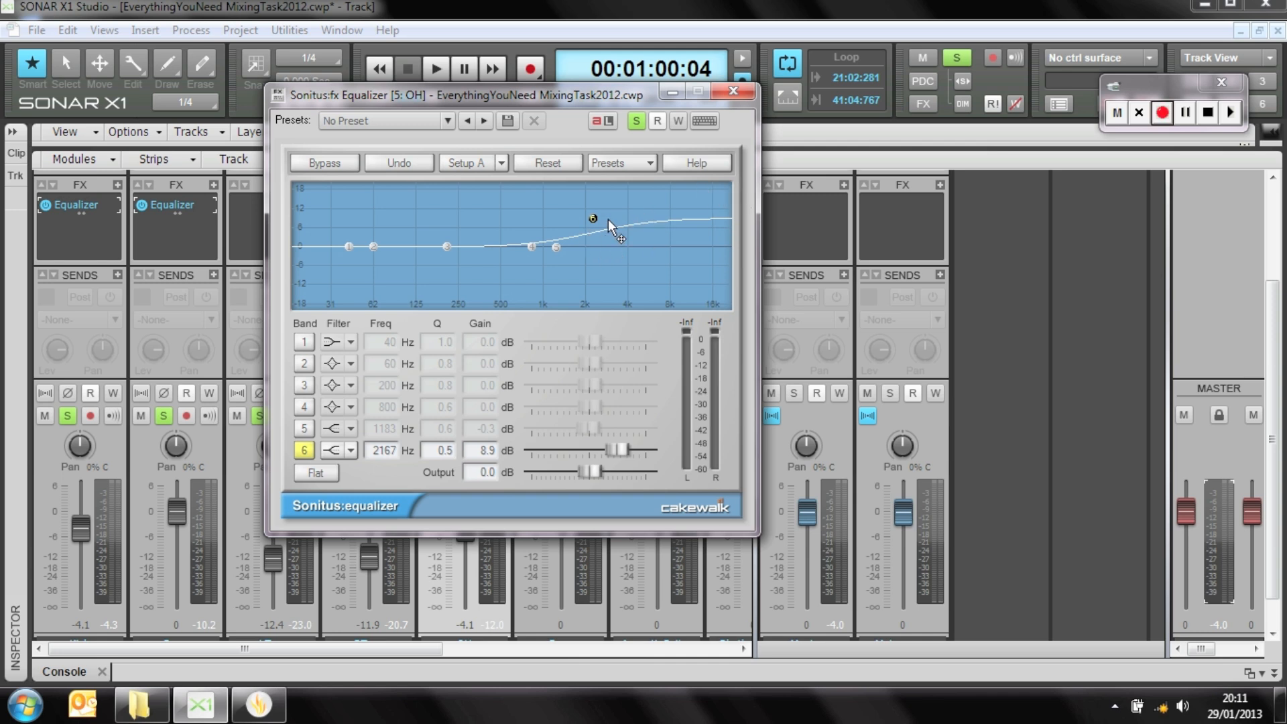
mouse_move(592, 219)
left_mouse_down()
mouse_move(592, 279)
mouse_move(595, 230)
left_mouse_up()
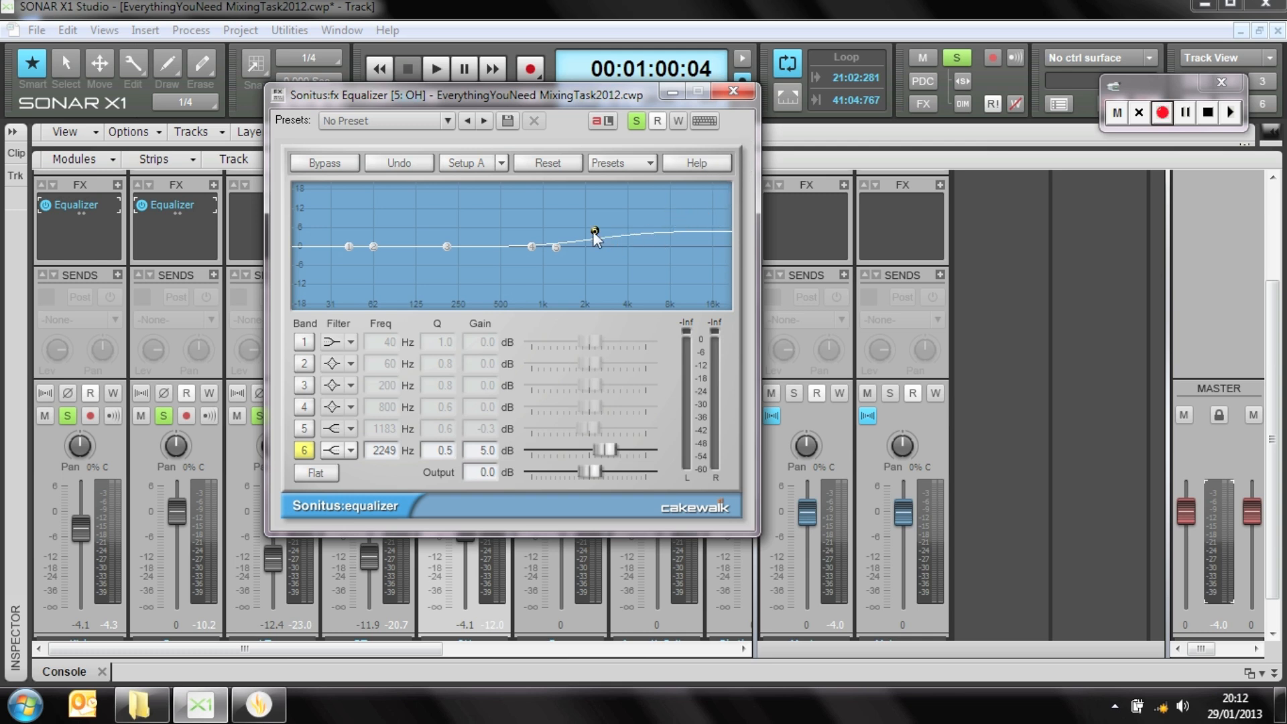
left_click_drag(594, 232, 593, 278)
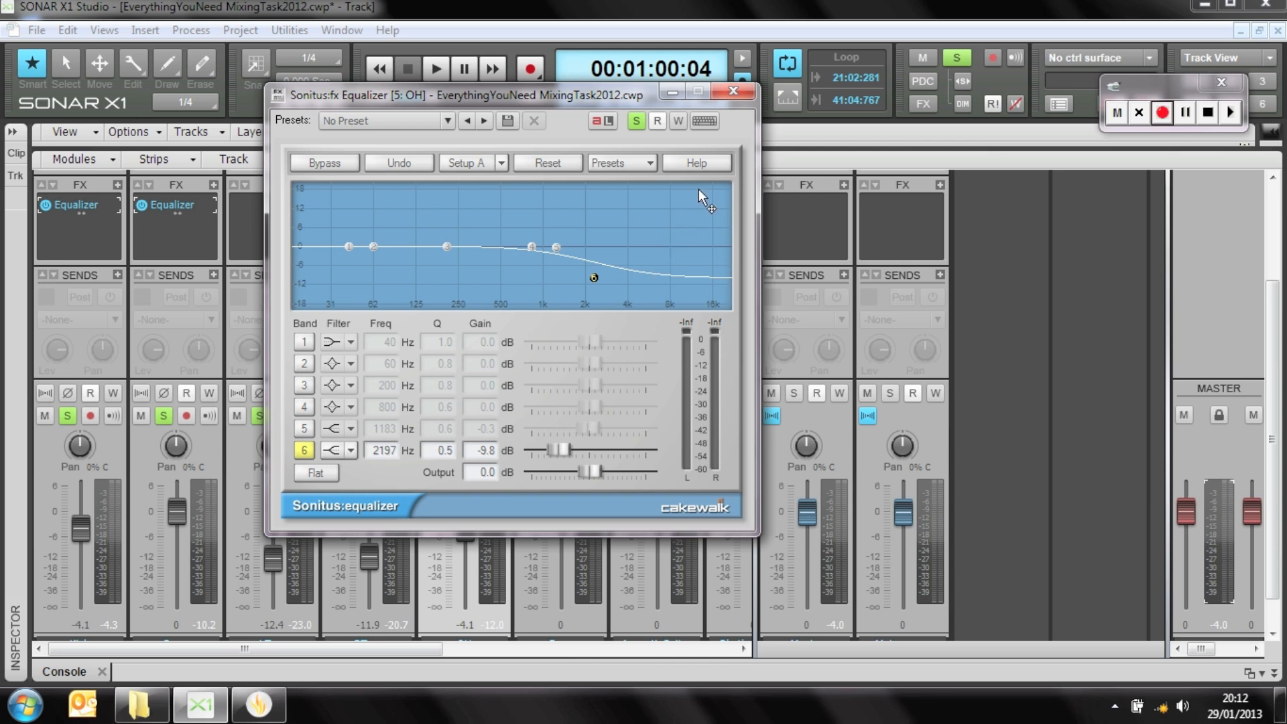
Change band 6 of the OH equalizer to a Lowpass filter at 3303 Hz.
left_click(351, 450)
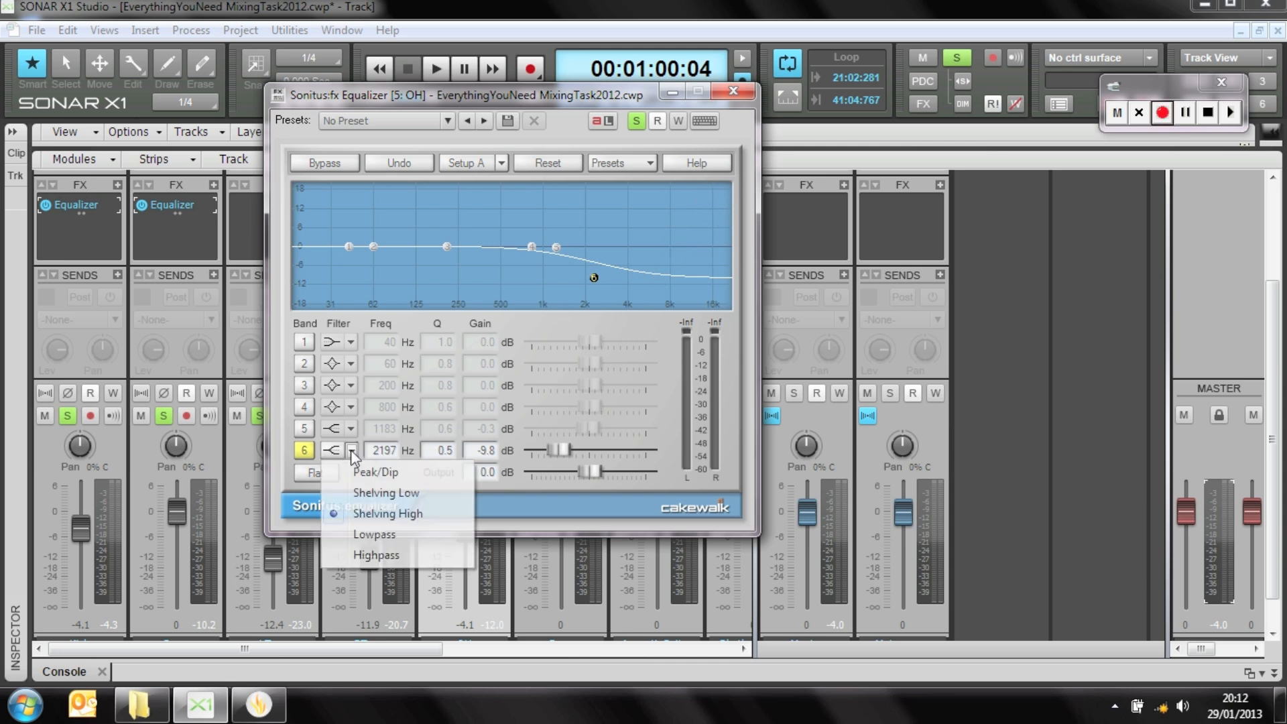
left_click(379, 535)
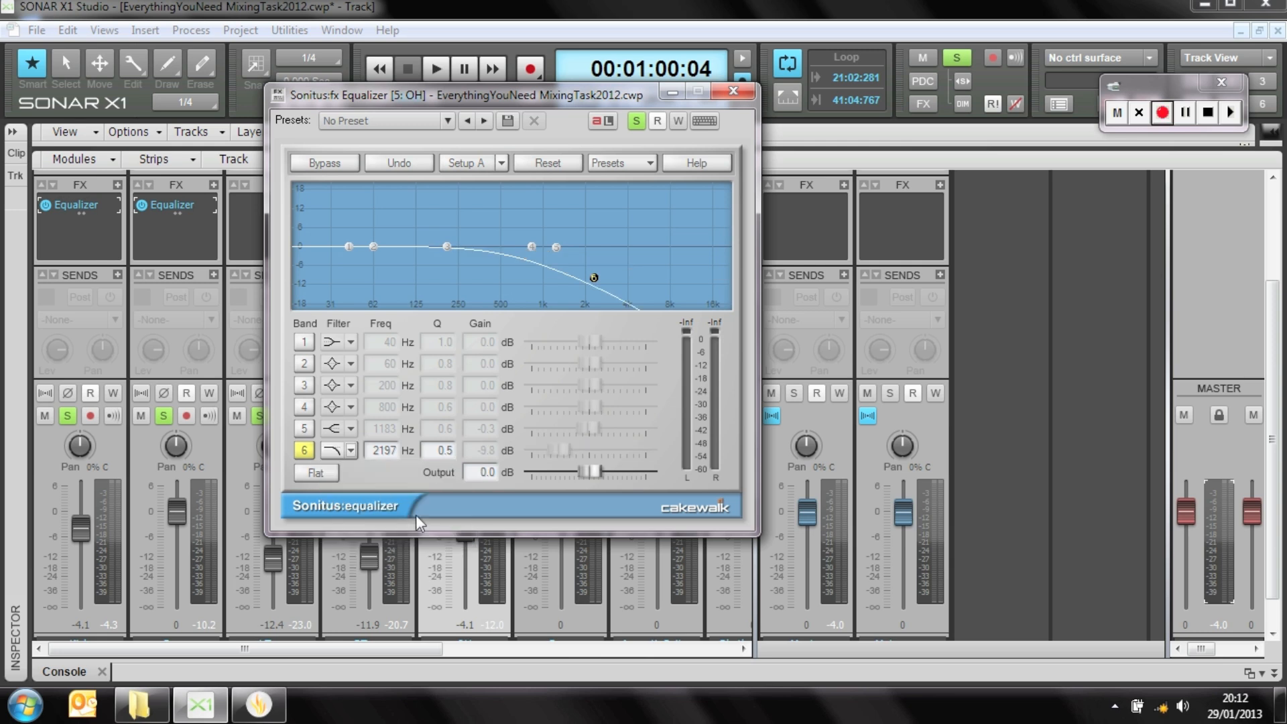
left_click_drag(592, 279, 618, 261)
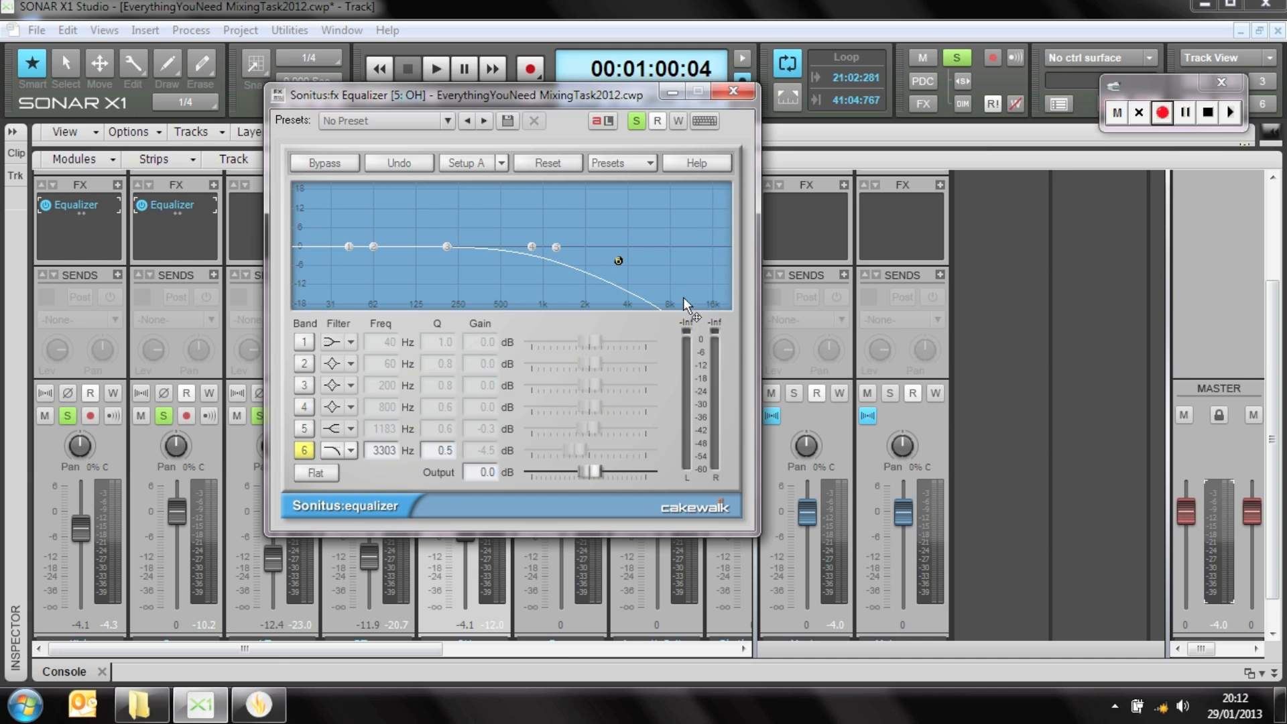
Move the OH equalizer window off the drum channels and unsolo Kick, Snare, LTom and RTom, leaving OH soloed.
left_click_drag(446, 106, 689, 127)
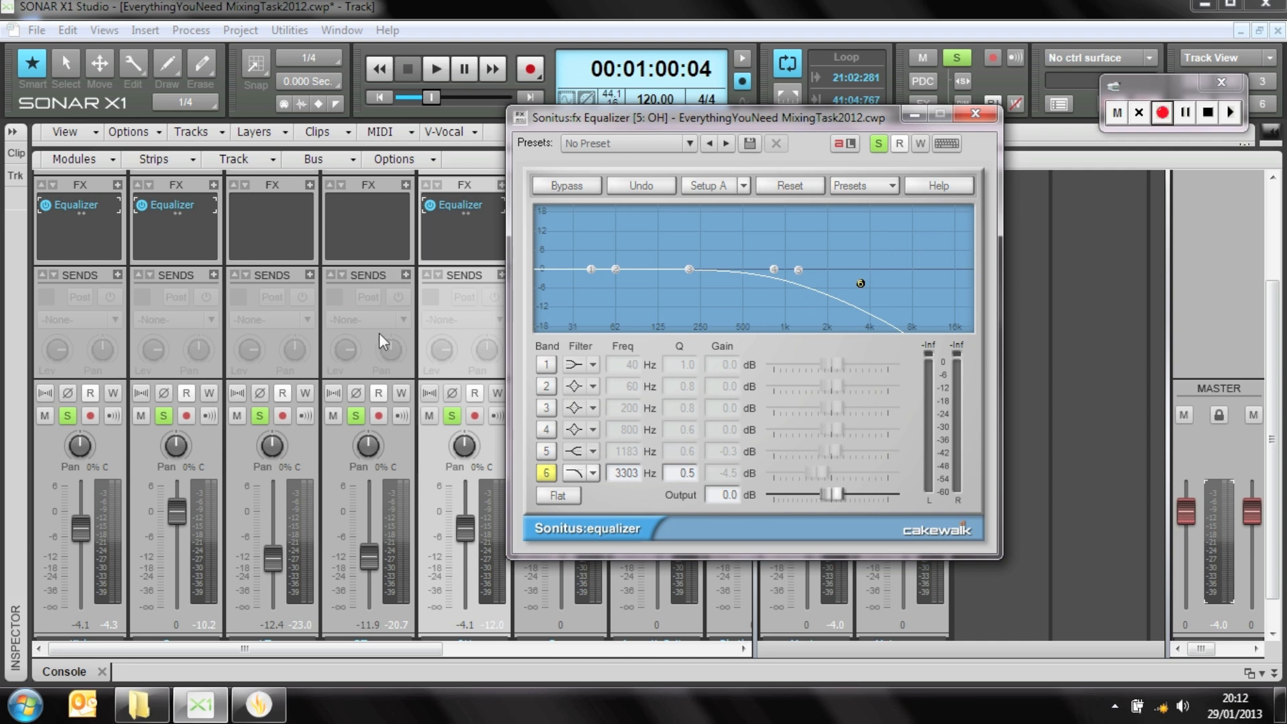
left_click_drag(352, 412, 67, 415)
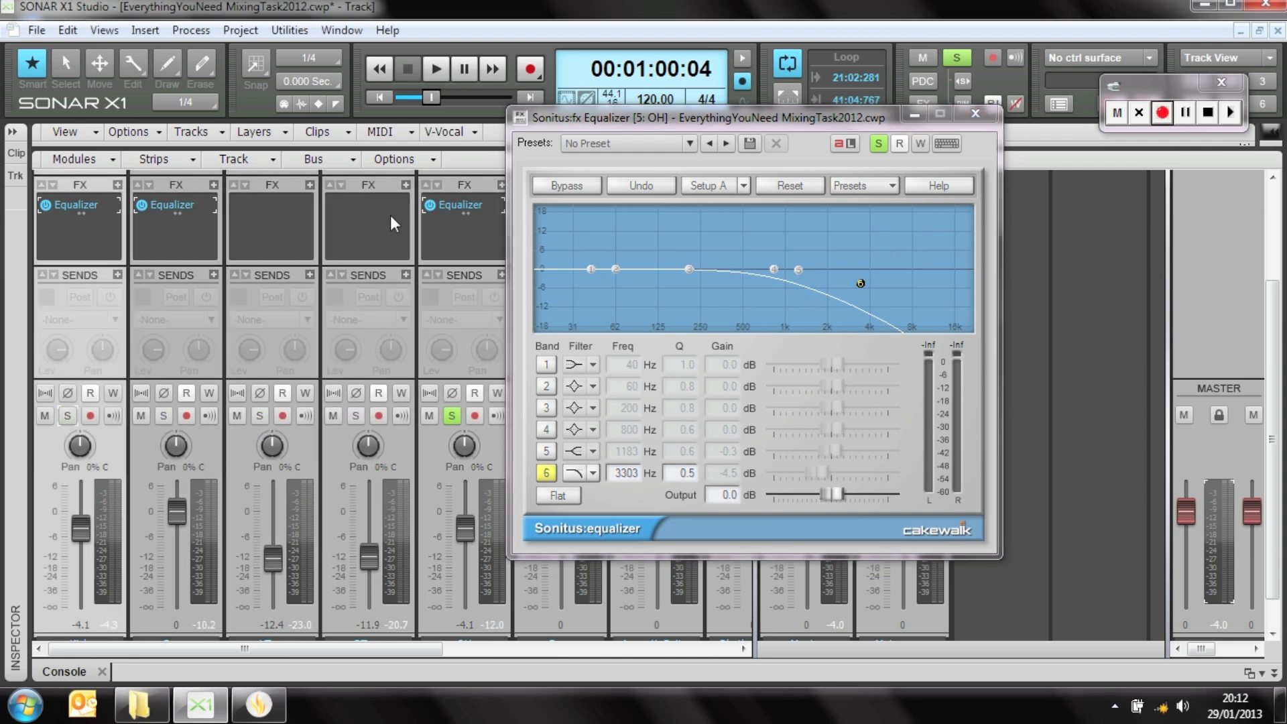
Play the soloed overheads while opening band 6's Lowpass filter up to 22029 Hz, and switch the band off.
left_click(440, 71)
left_click_drag(624, 120, 407, 111)
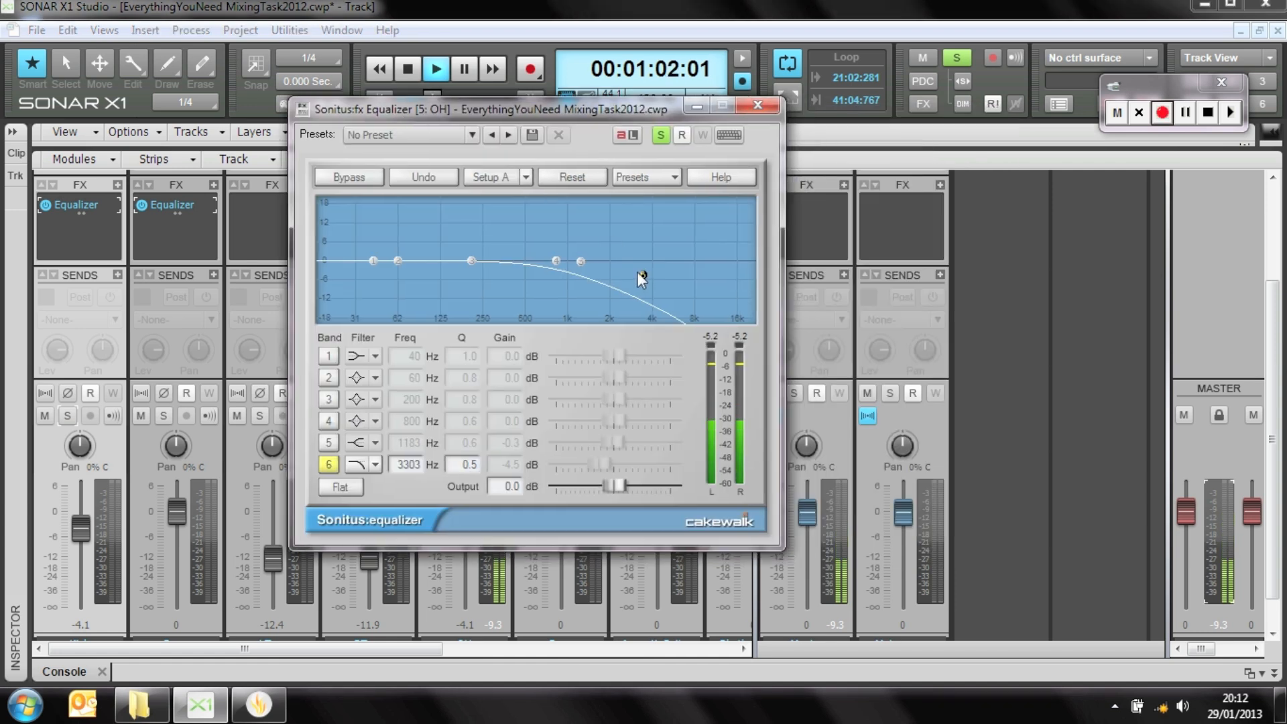
left_click_drag(642, 273, 755, 214)
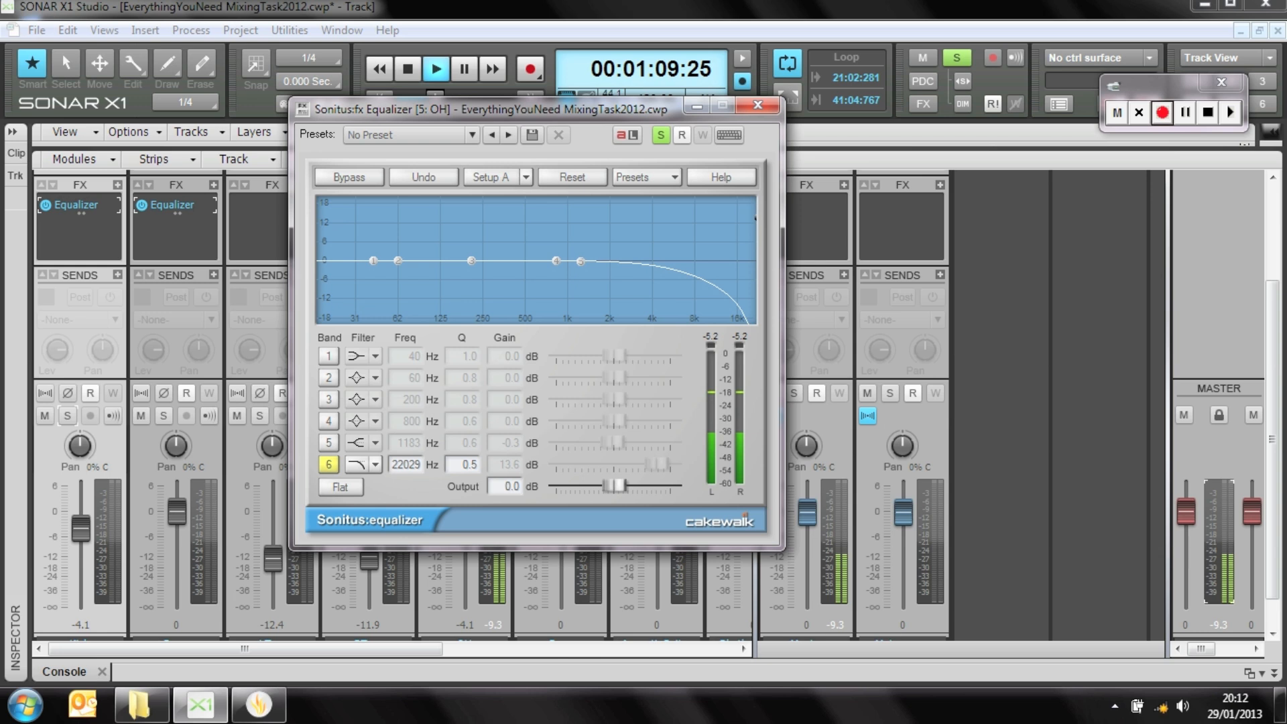
left_click(333, 462)
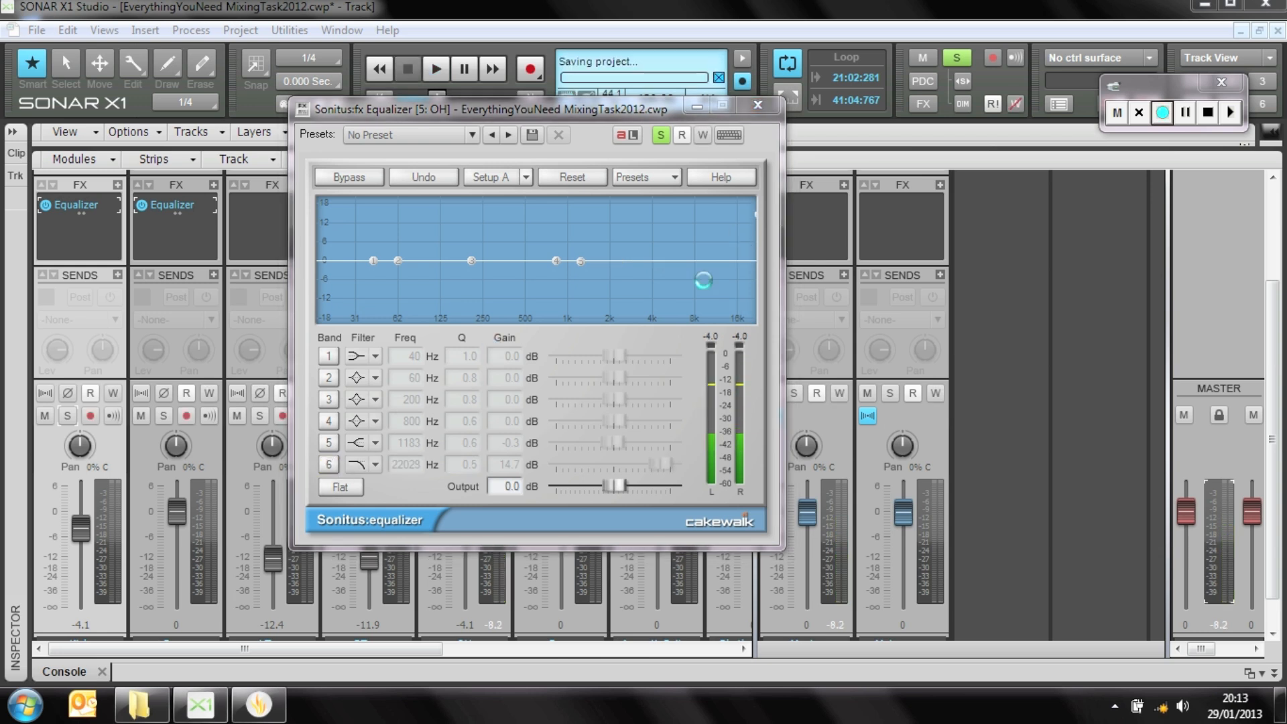
Switch band 6 of the OH equalizer on as a Shelving High filter at 1415 Hz with a 6.3 dB boost.
left_click(328, 464)
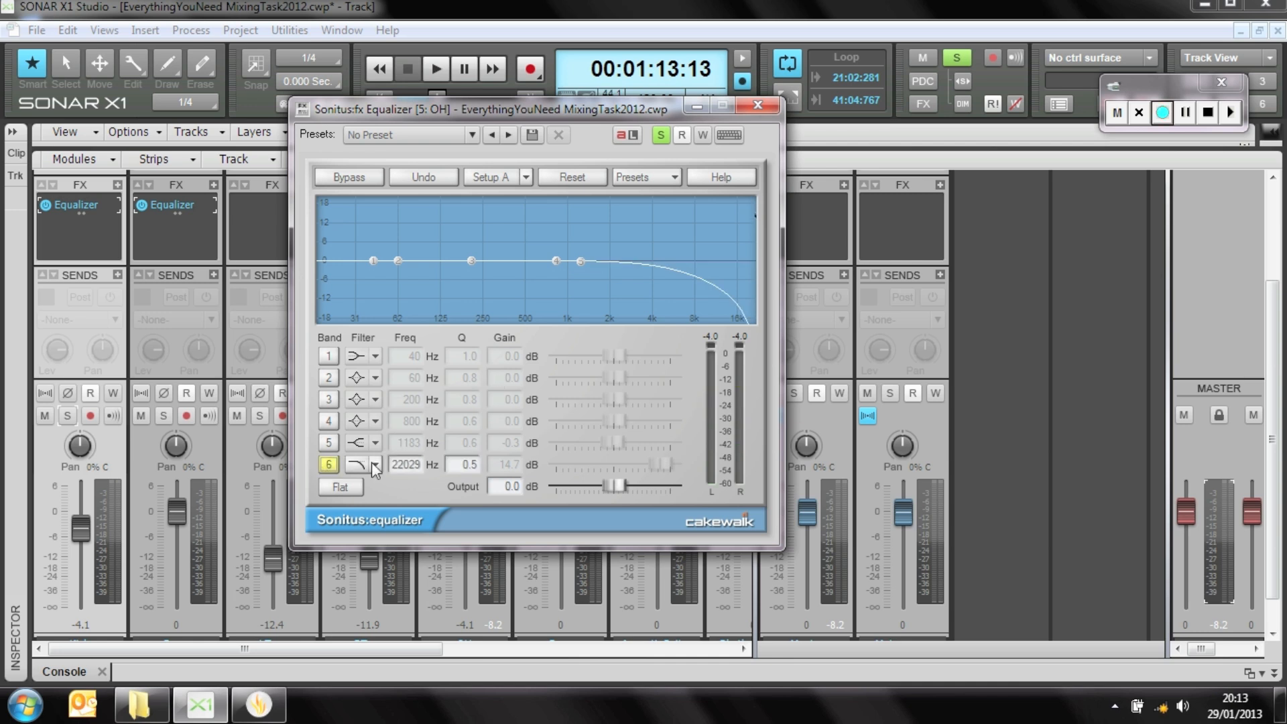
left_click(375, 464)
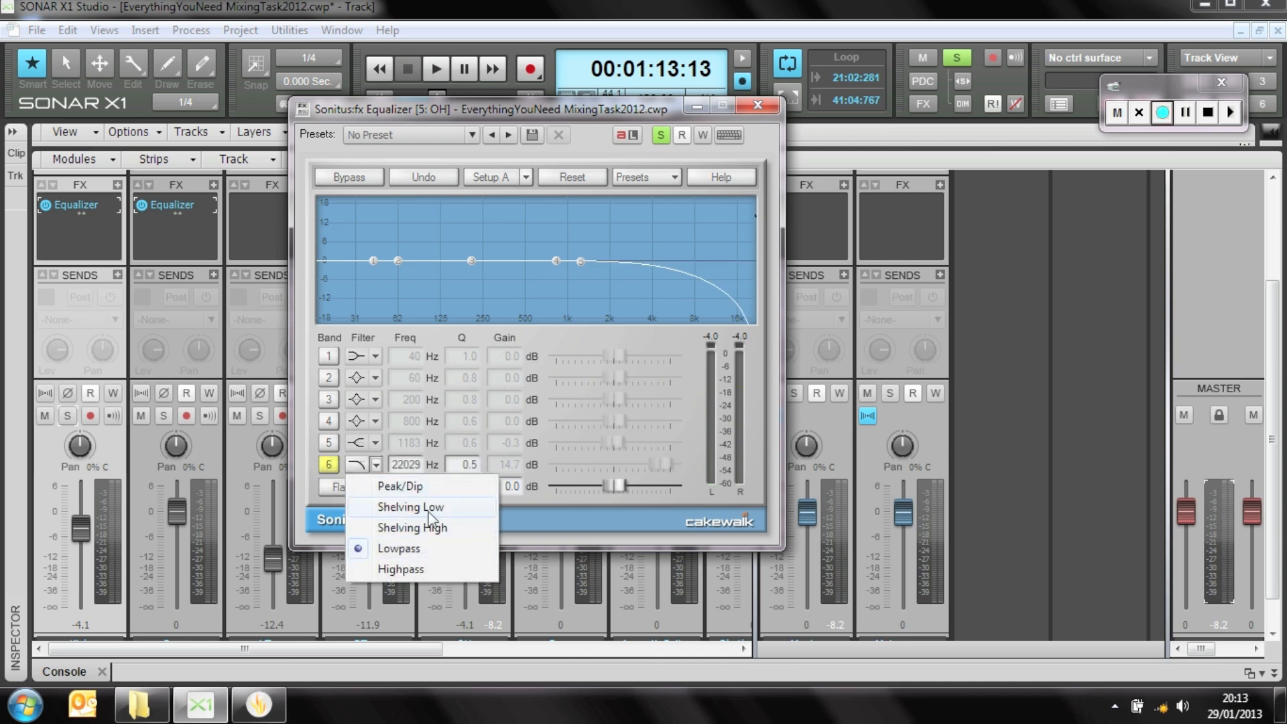
left_click(429, 528)
left_click_drag(756, 216, 592, 241)
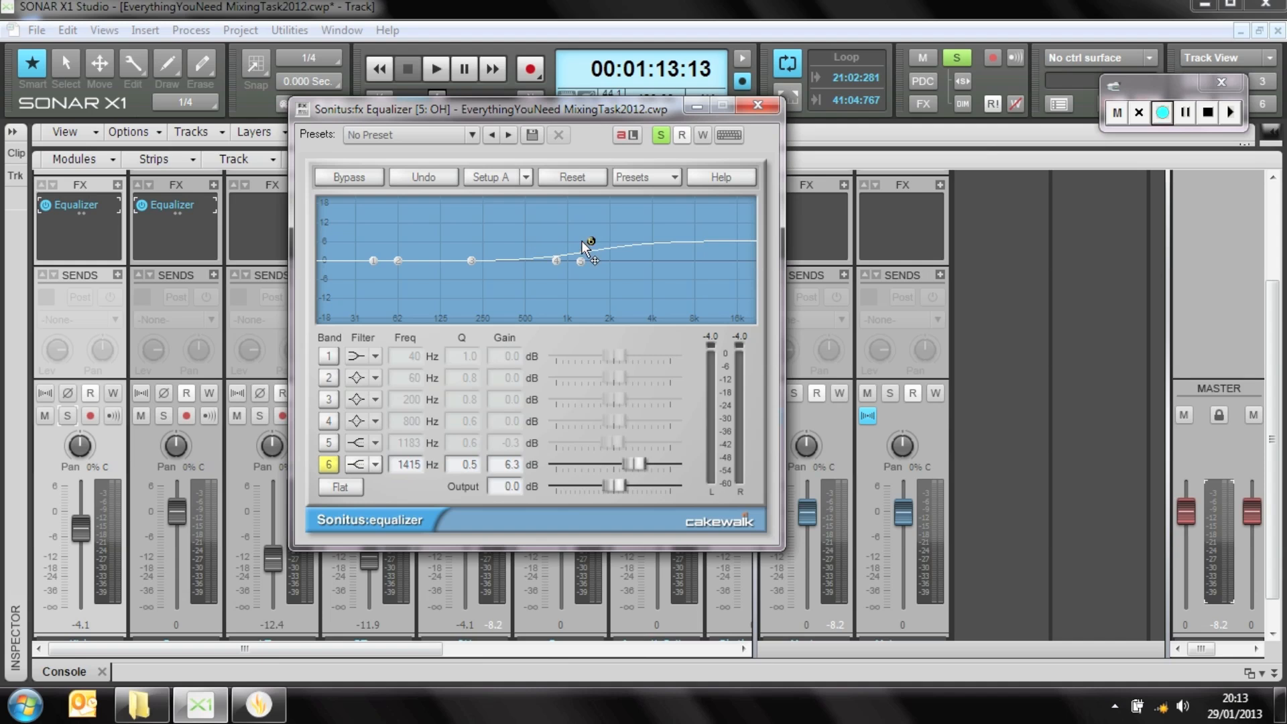
Compare the overheads with the equalizer active and bypassed during playback, and close the OH equalizer window.
key("space")
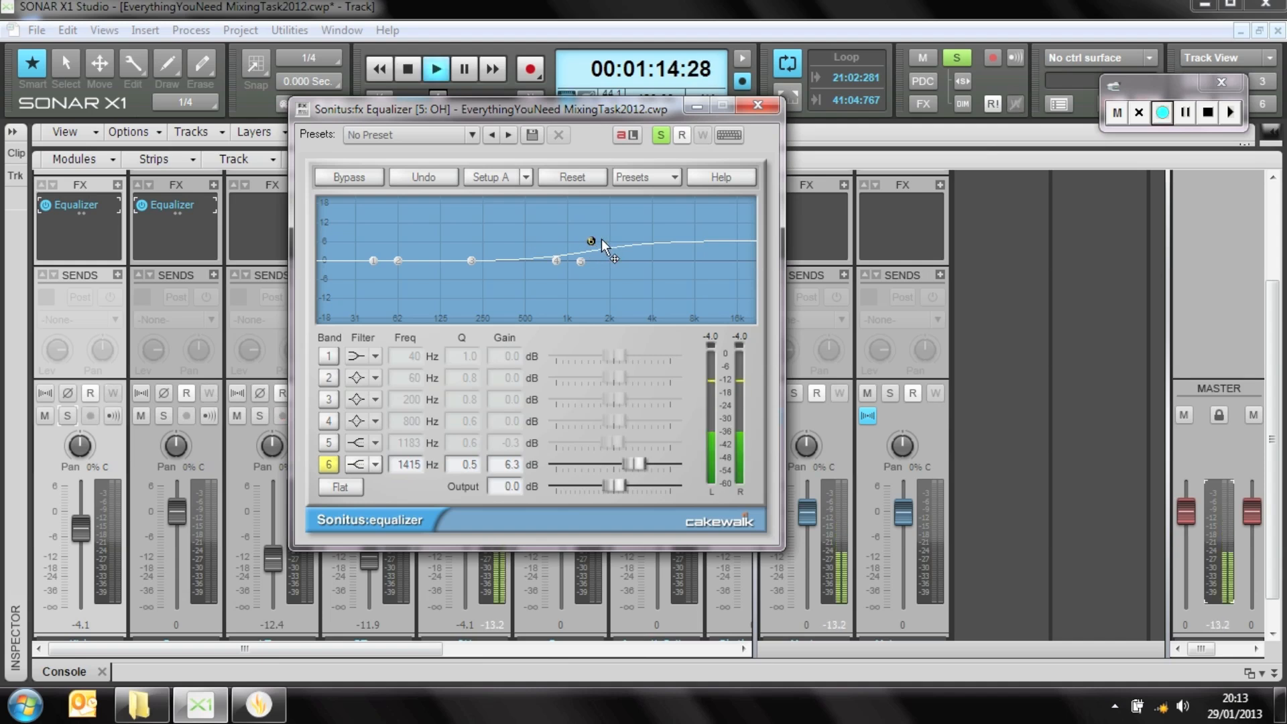
left_click(378, 181)
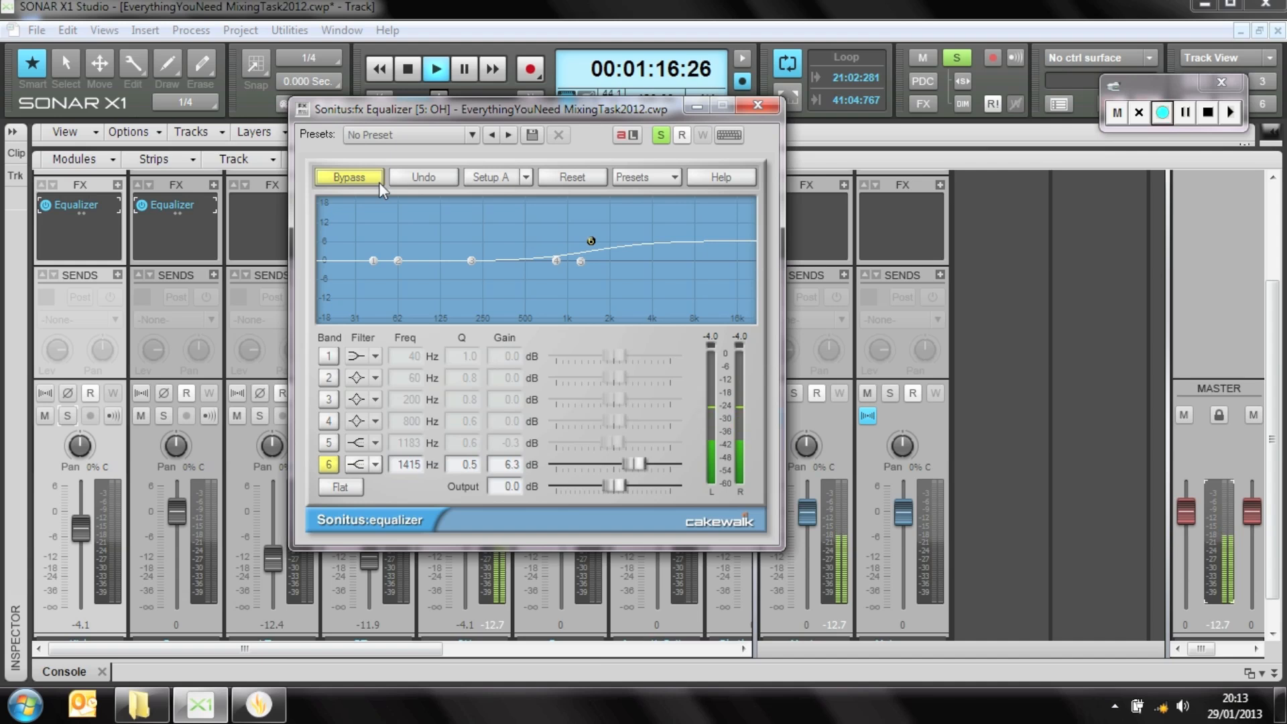
left_click(378, 179)
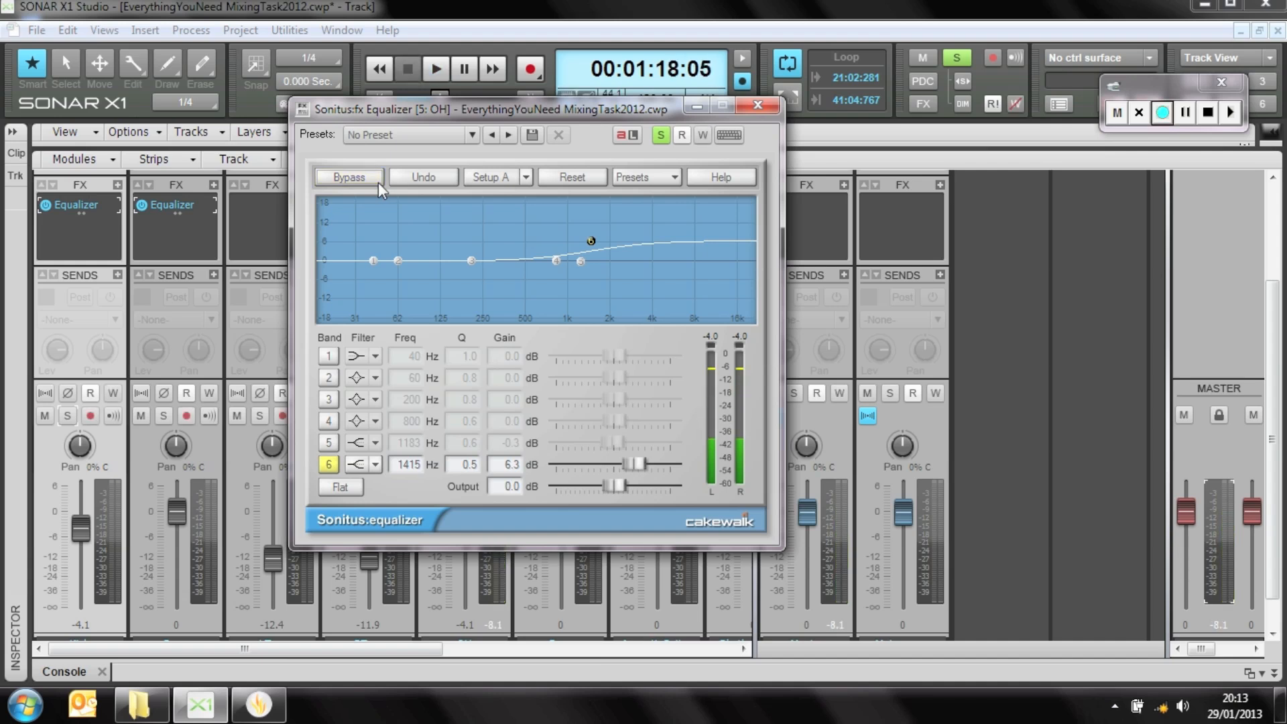
left_click(742, 108)
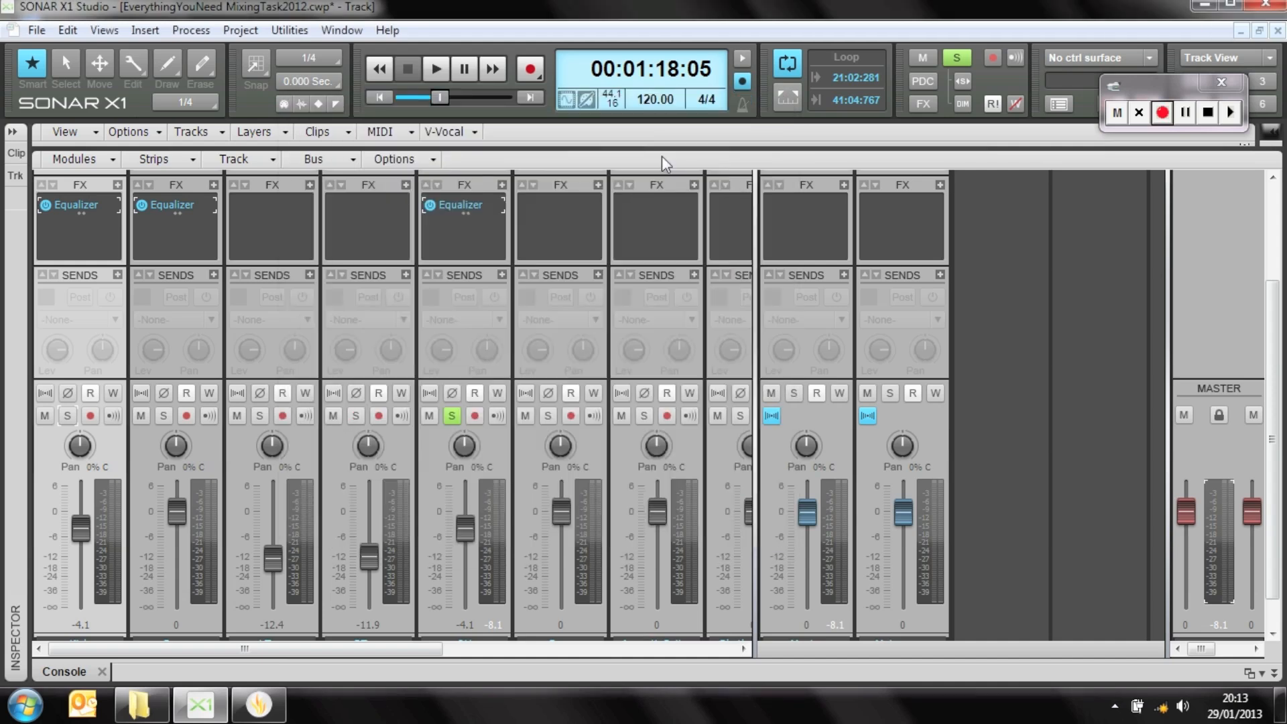
Solo RTom, LTom, Snare and Kick alongside the already soloed OH.
left_click(356, 412)
left_click(260, 416)
scroll(480, 600, "down", 1)
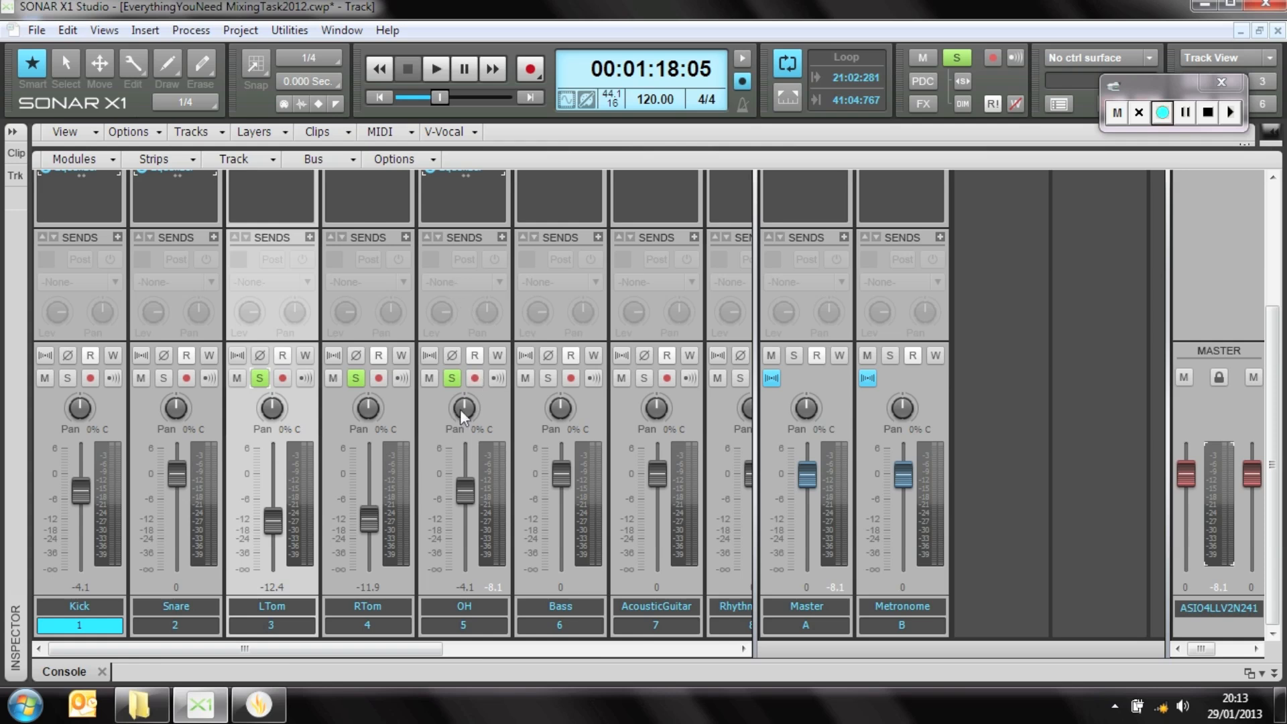
scroll(344, 472, "up", 1)
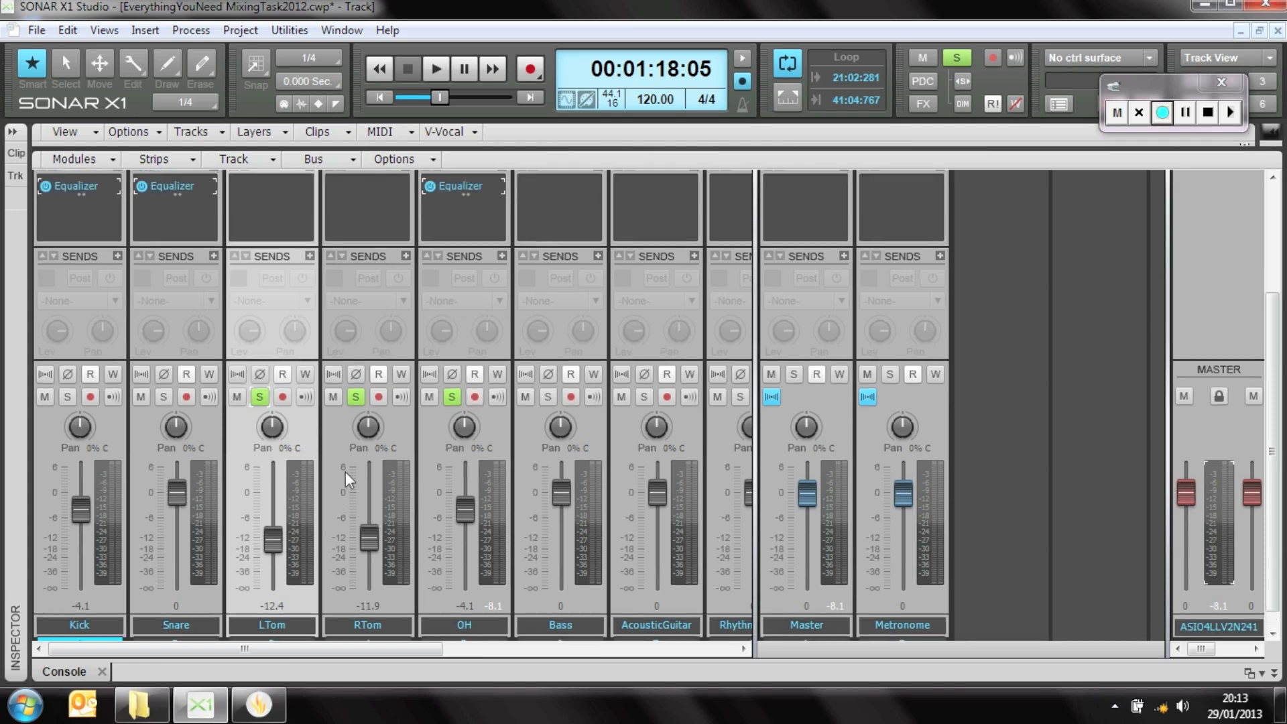
left_click(161, 417)
left_click(68, 416)
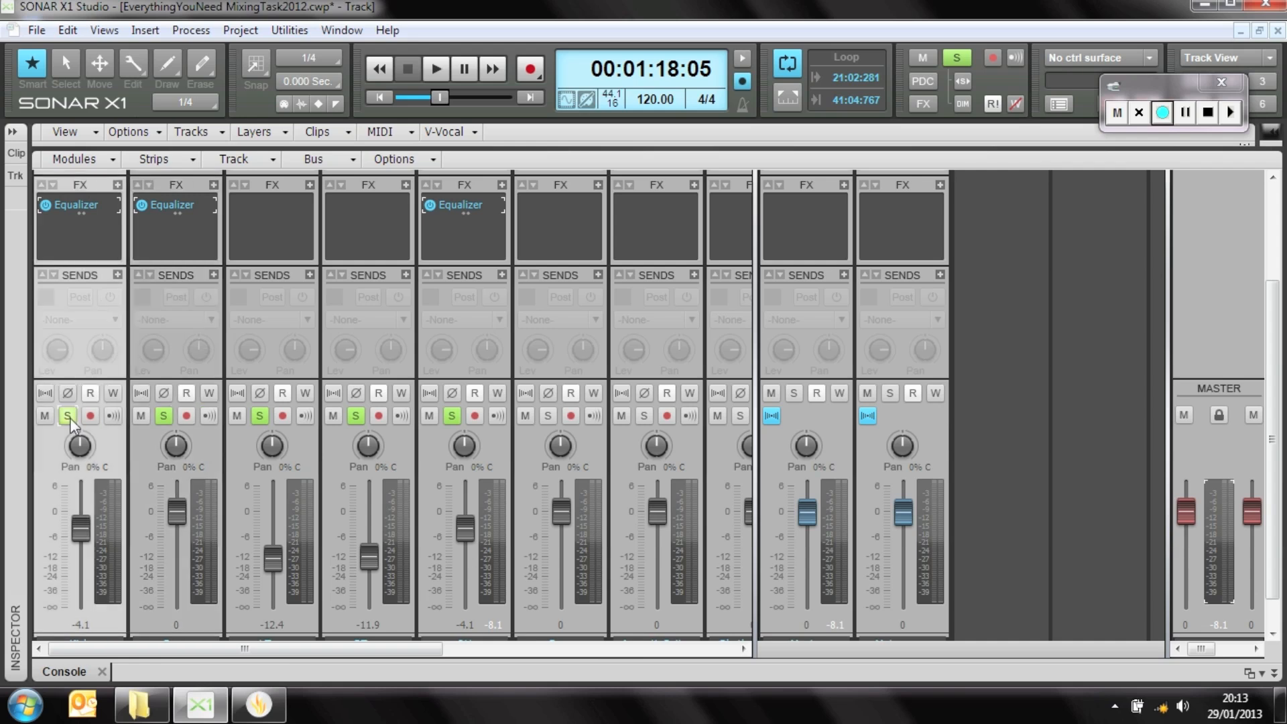
Play all five soloed drum tracks together from an earlier point in the song.
left_click_drag(428, 97, 441, 97)
left_click(442, 68)
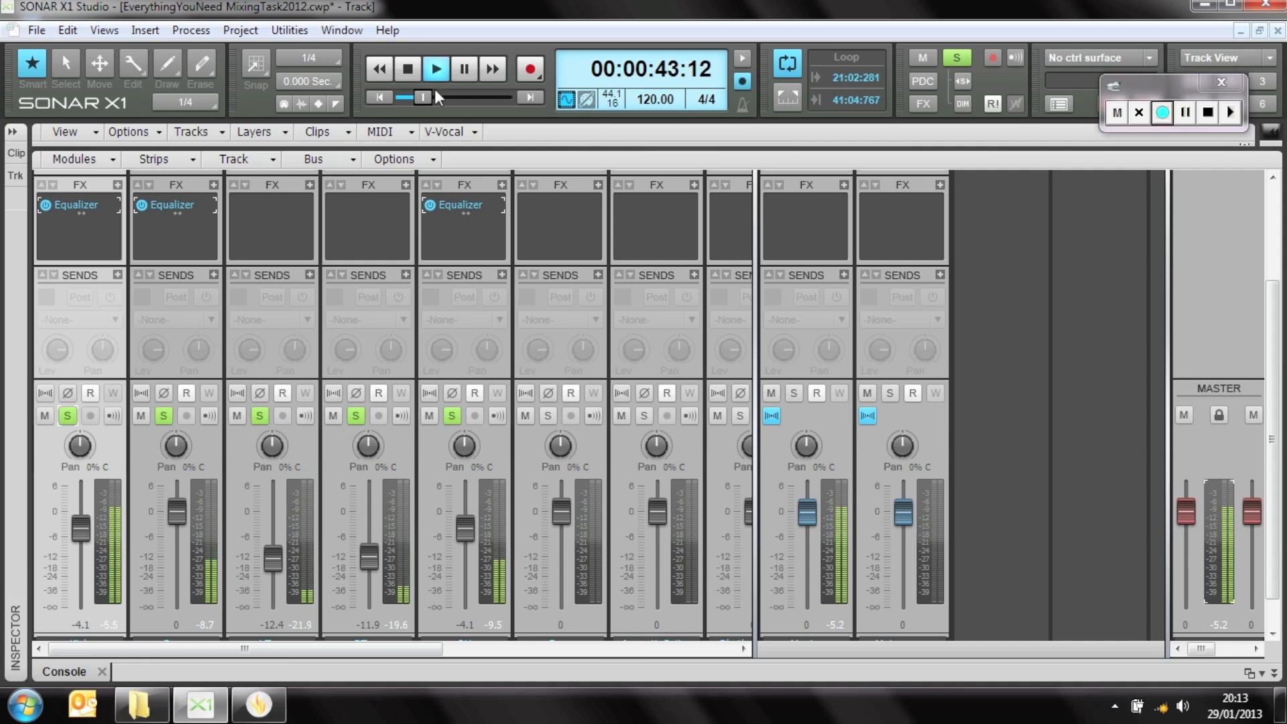
left_click(406, 68)
Select tracks 1 to 5 and lower their faders together, bringing Kick to -9.5 dB, and play back the result.
scroll(980, 311, "down", 2)
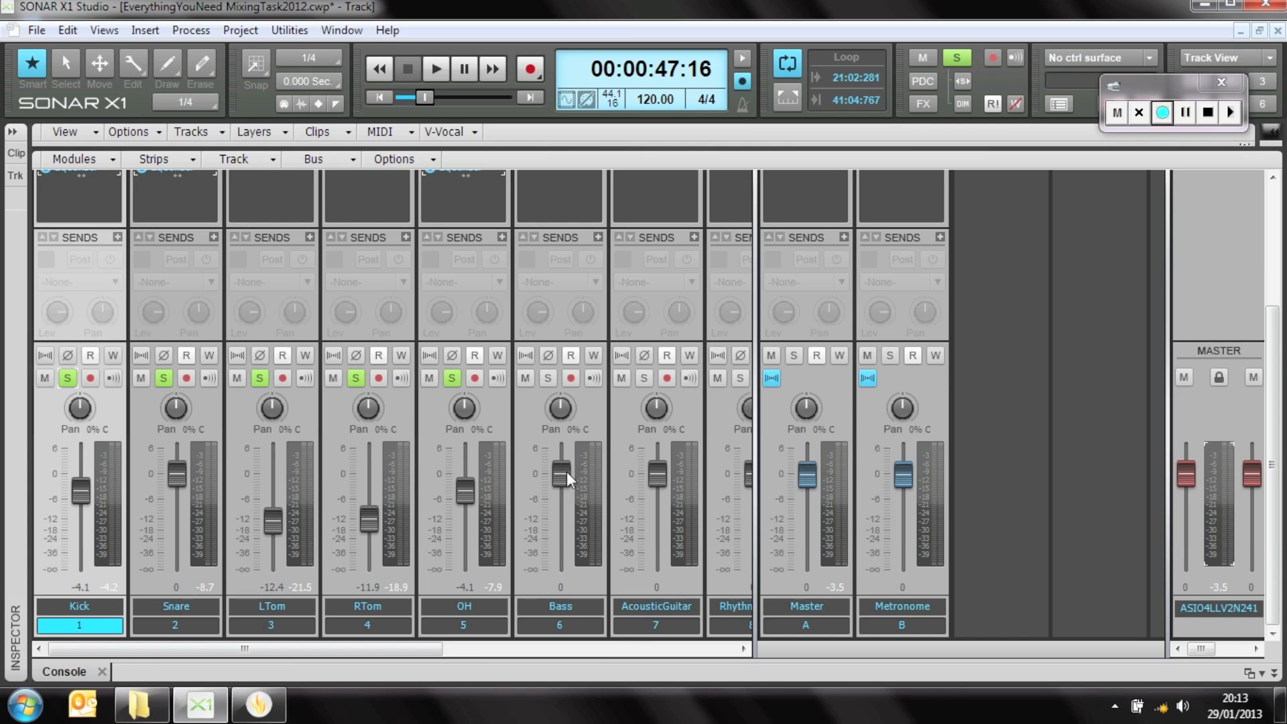
left_click(74, 630)
left_click(72, 630)
left_click_drag(110, 633, 472, 633)
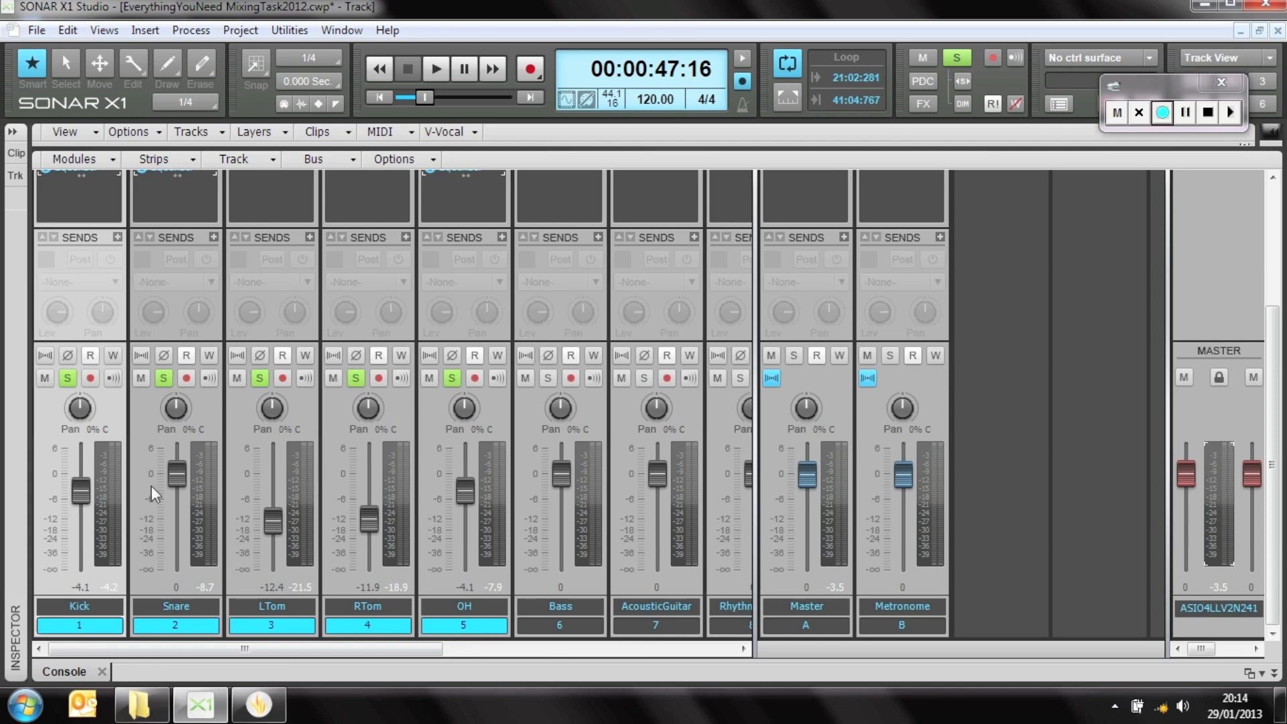
left_click_drag(82, 485, 82, 486)
left_click_drag(81, 491, 81, 513)
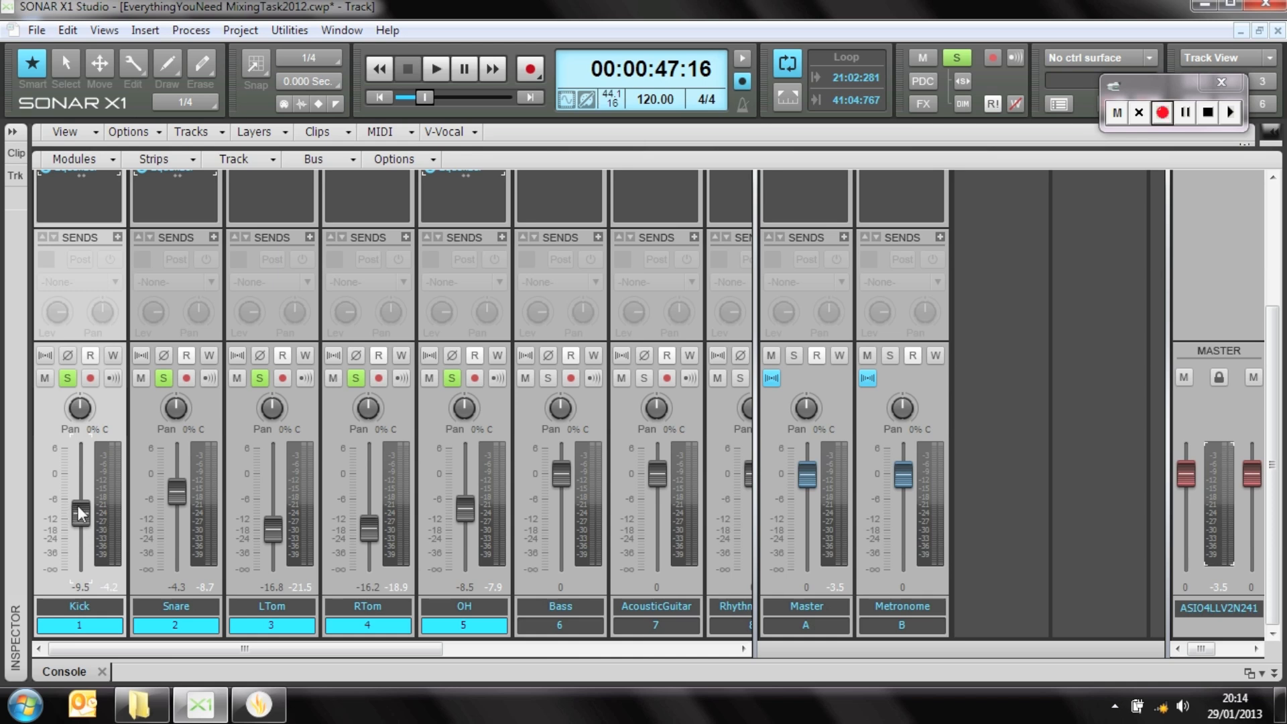
key("space")
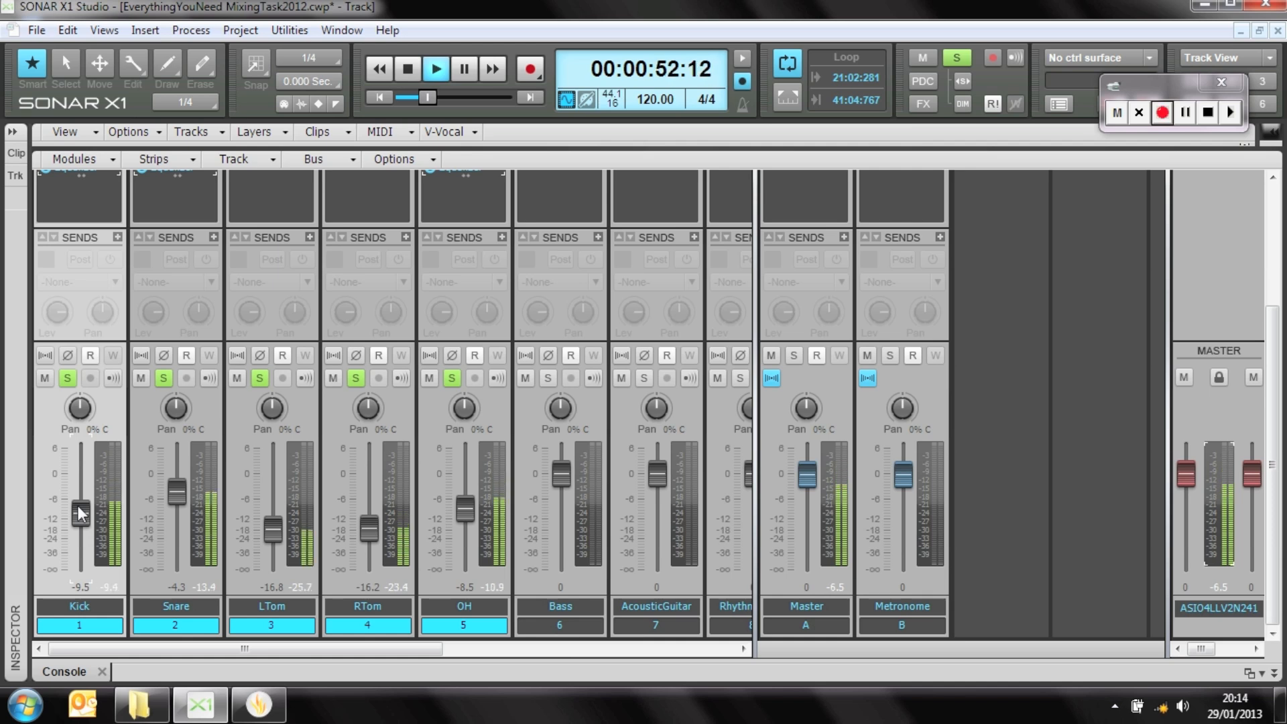
key("space")
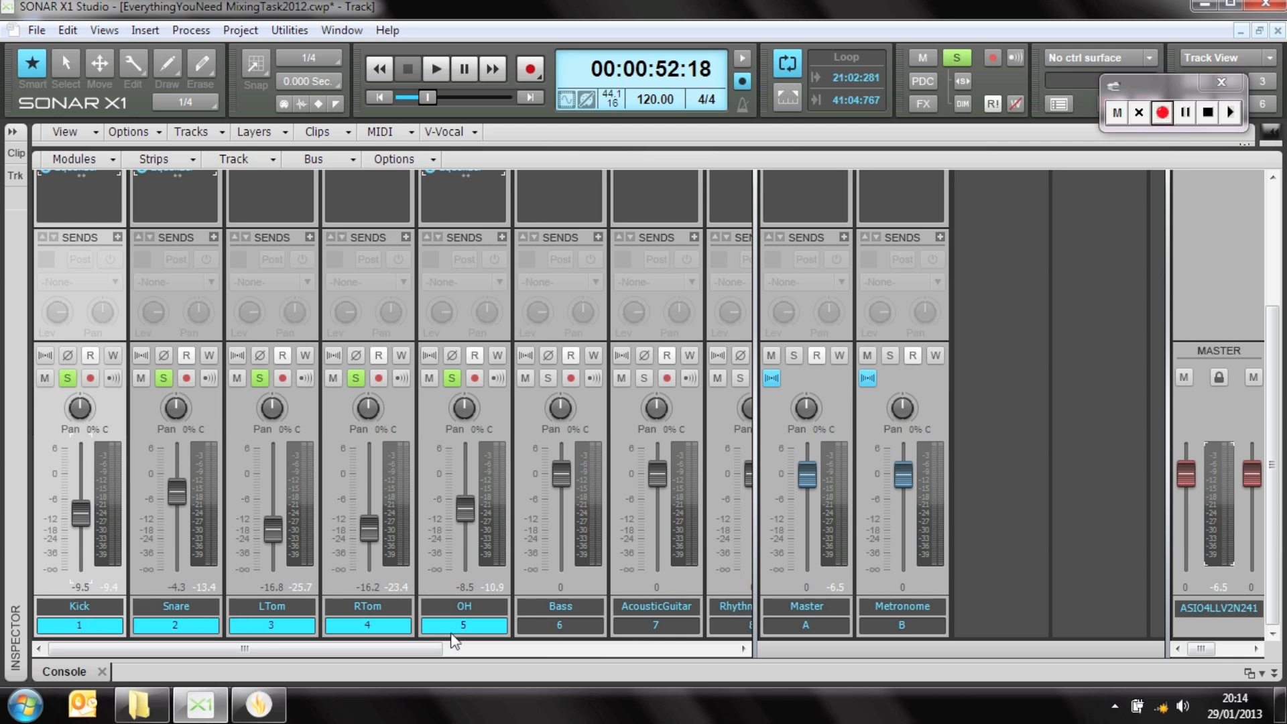
Show the In/Out module in the console and route the selected tracks 1 to 5 to a new stereo bus.
left_click(114, 162)
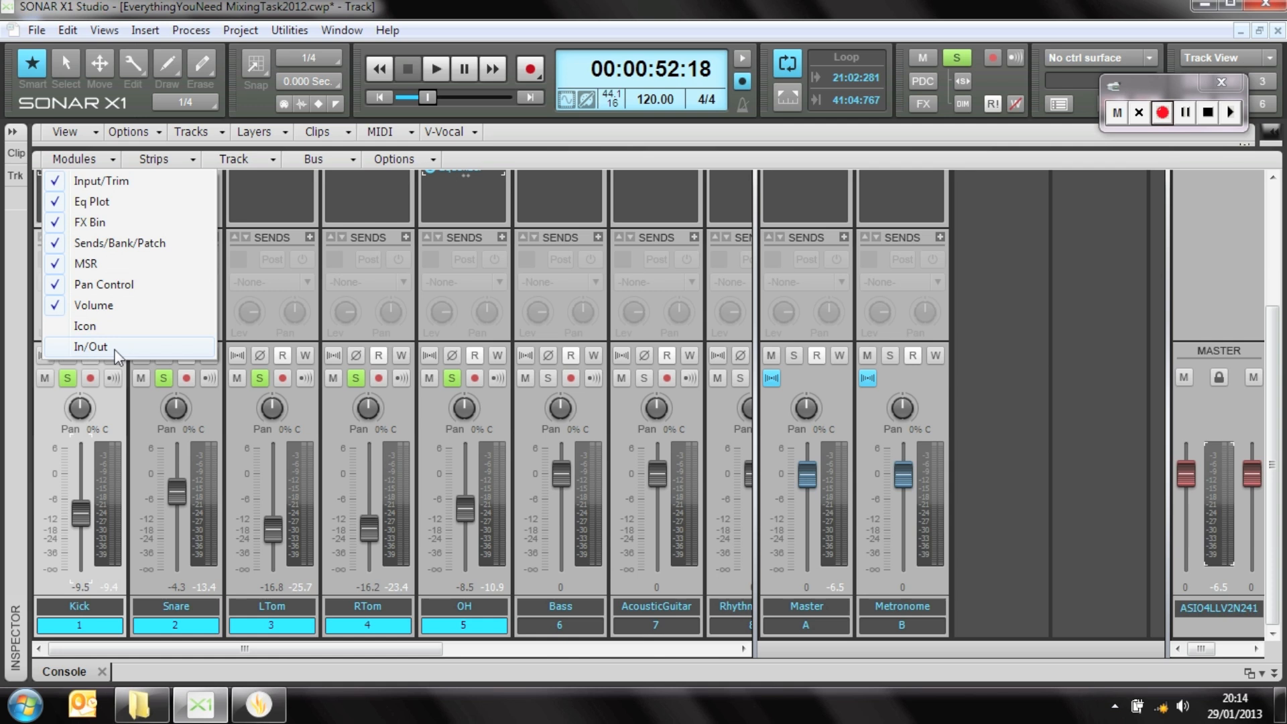
left_click(94, 347)
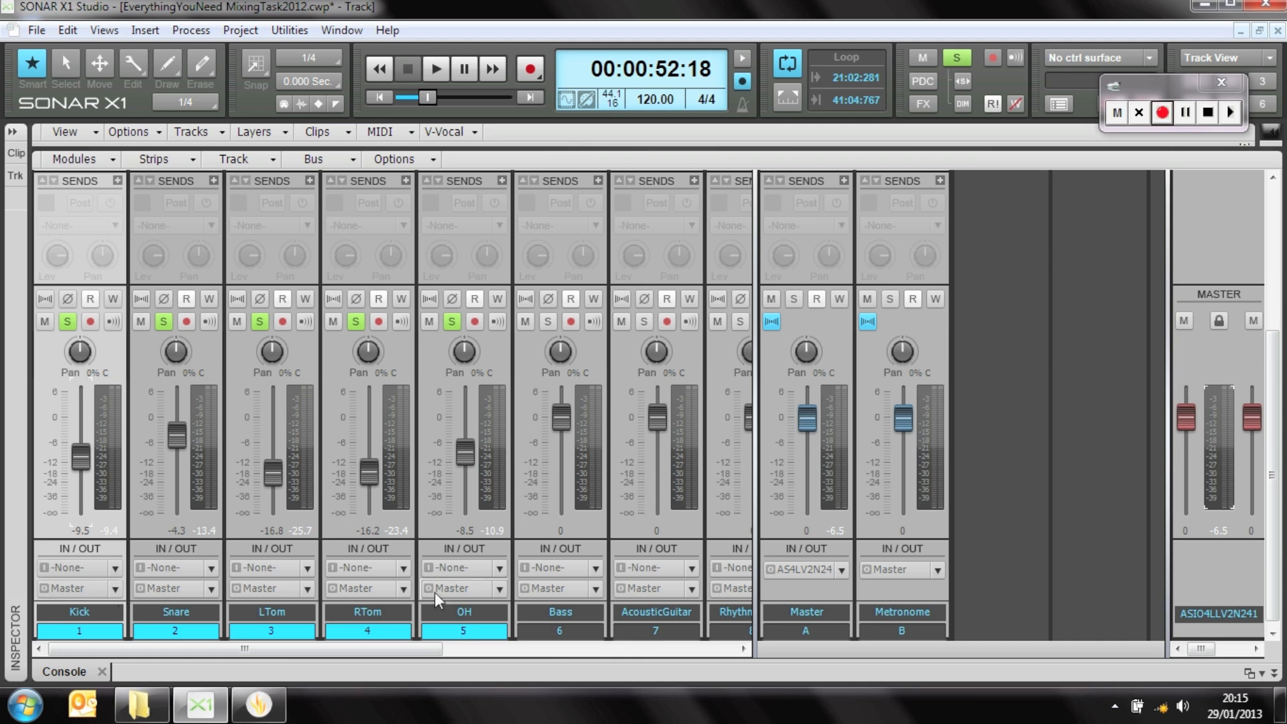
left_click(112, 588)
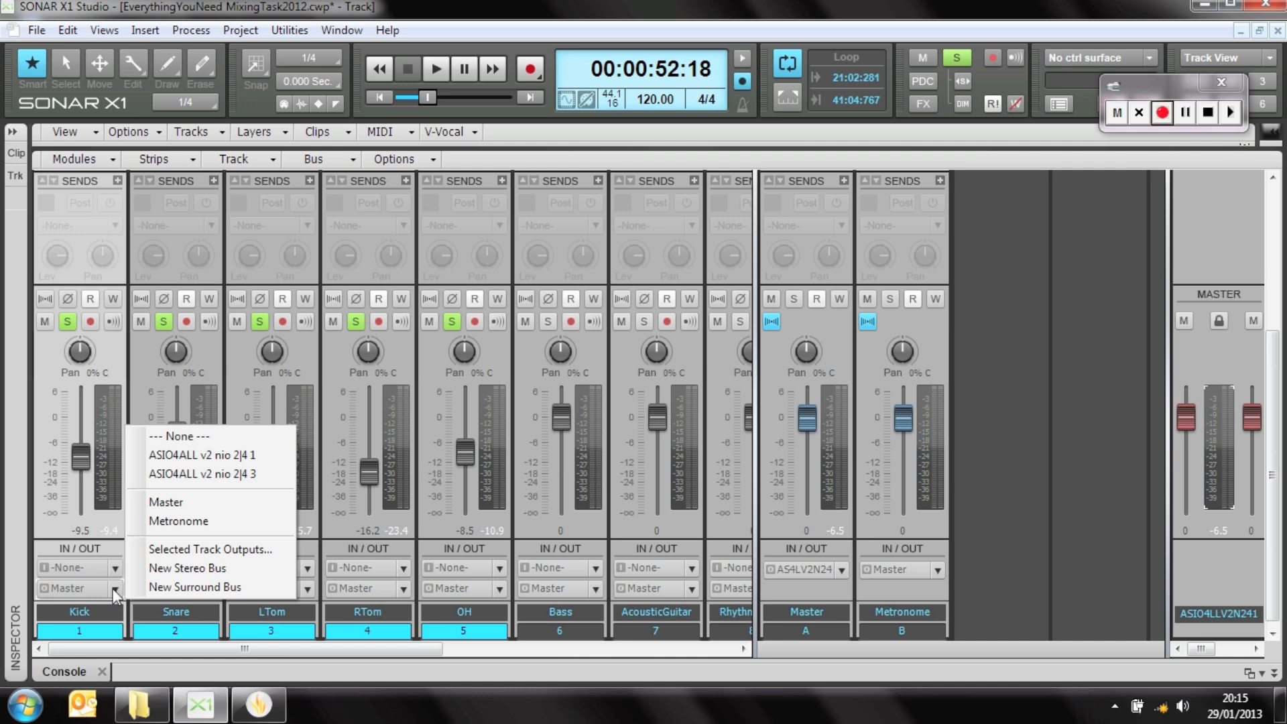
left_click(199, 570)
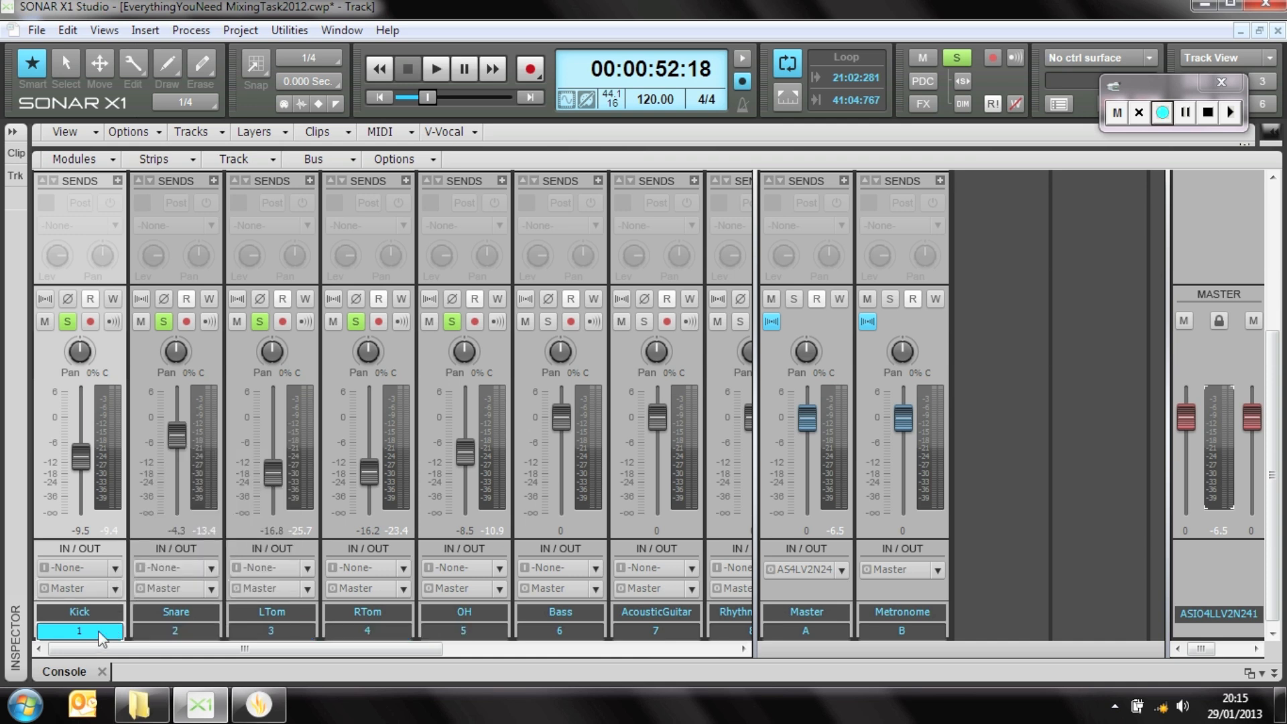
left_click_drag(103, 637, 444, 634)
left_click(116, 589)
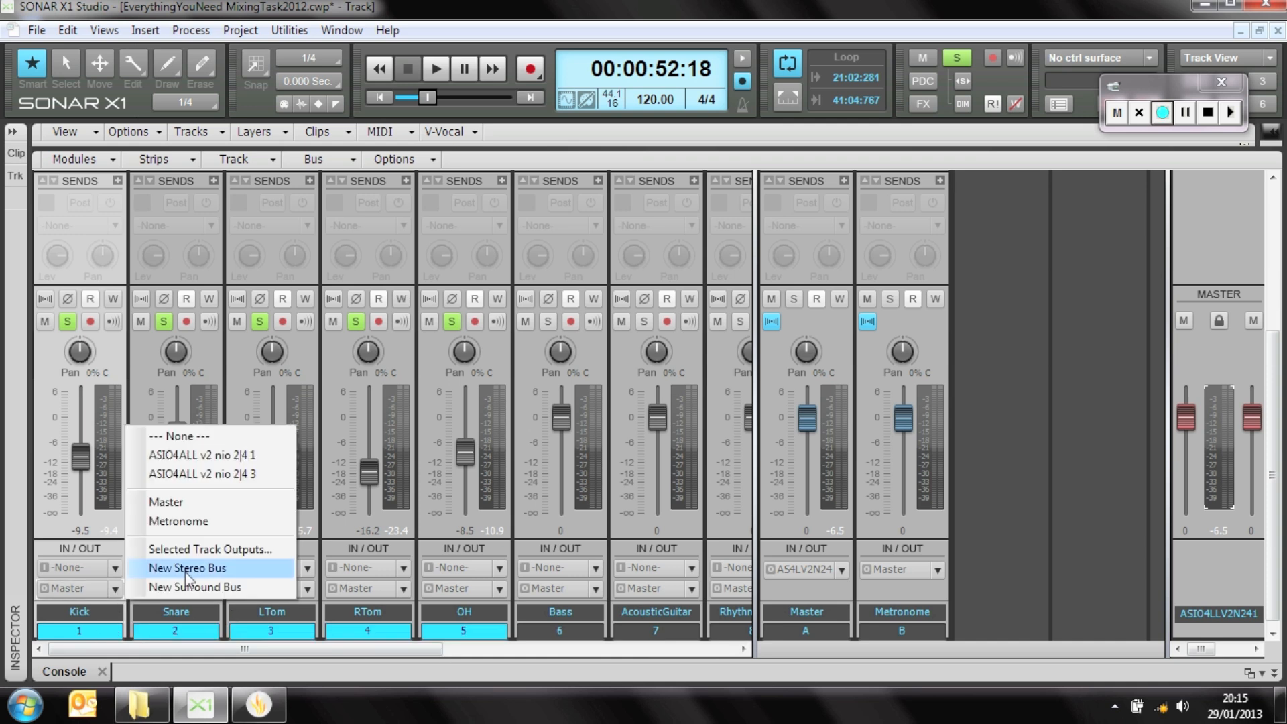
left_click(243, 572)
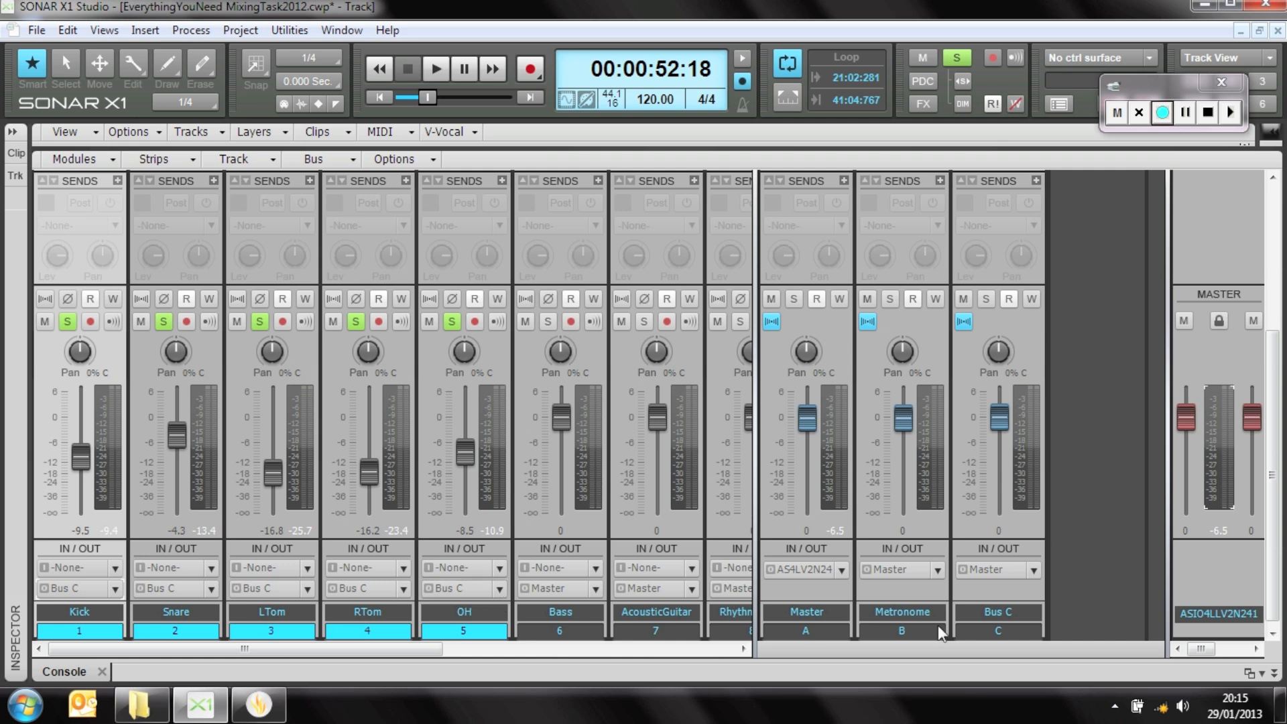
Rename the new stereo bus as Drums and play the soloed drum tracks through it.
double_click(1000, 612)
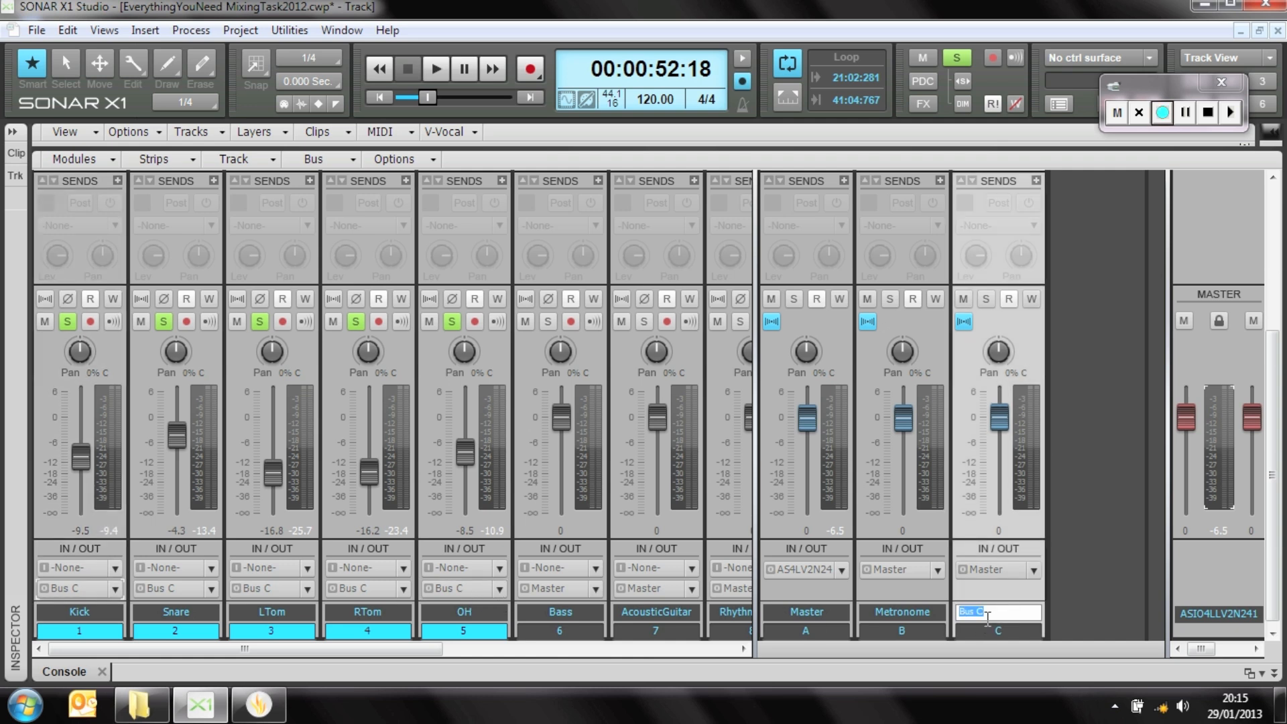
type("Drums")
key("Return")
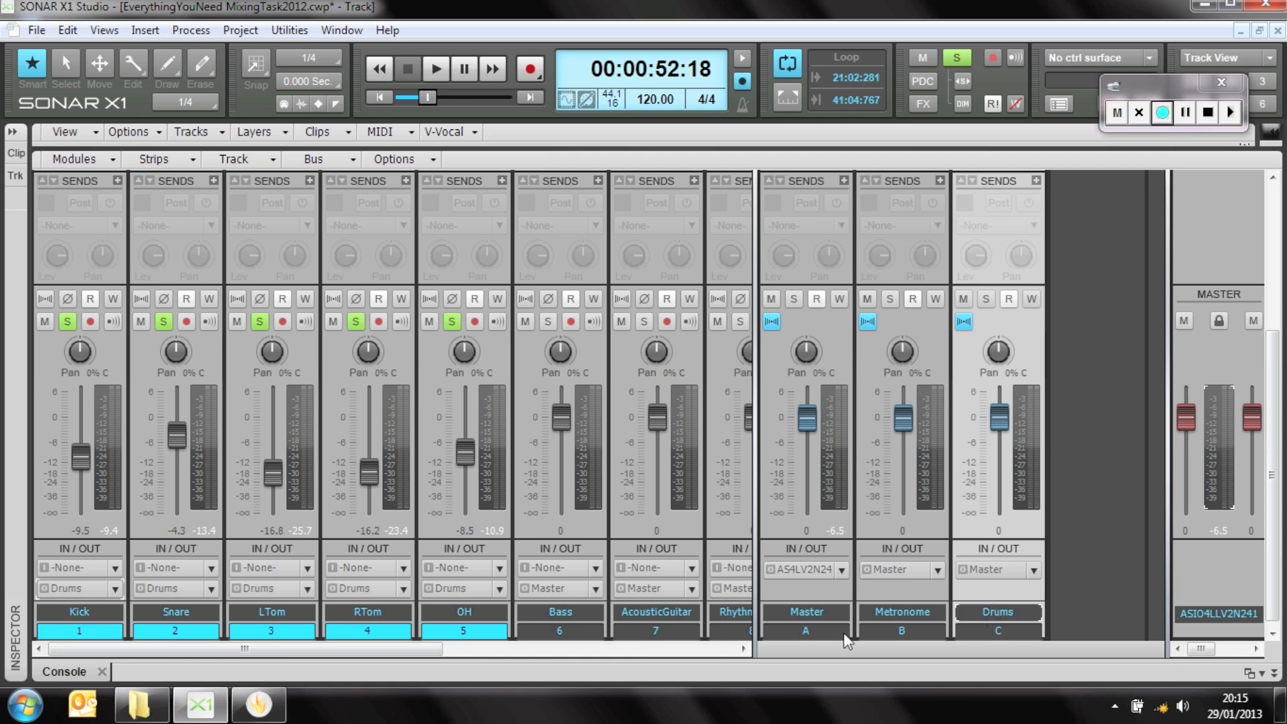
key("space")
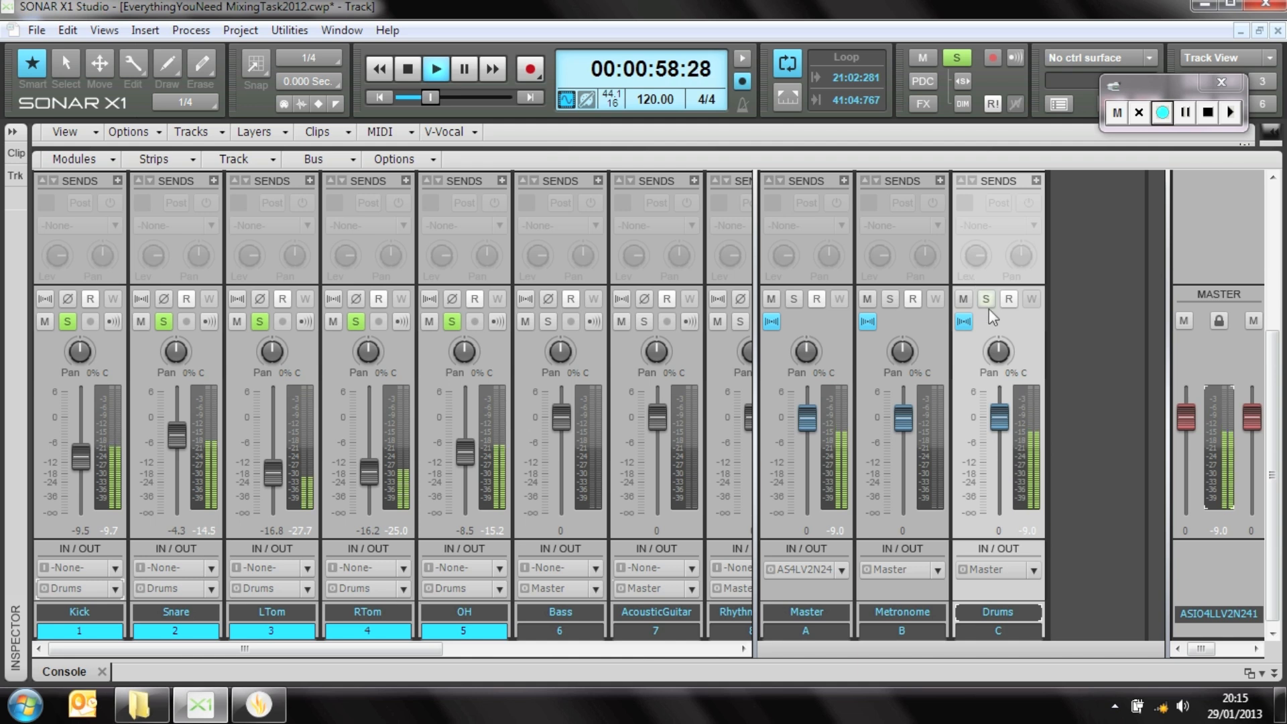
key("space")
Unsolo OH, RTom, LTom, Snare and Kick.
left_click(453, 320)
left_click(357, 322)
left_click(259, 321)
left_click(164, 321)
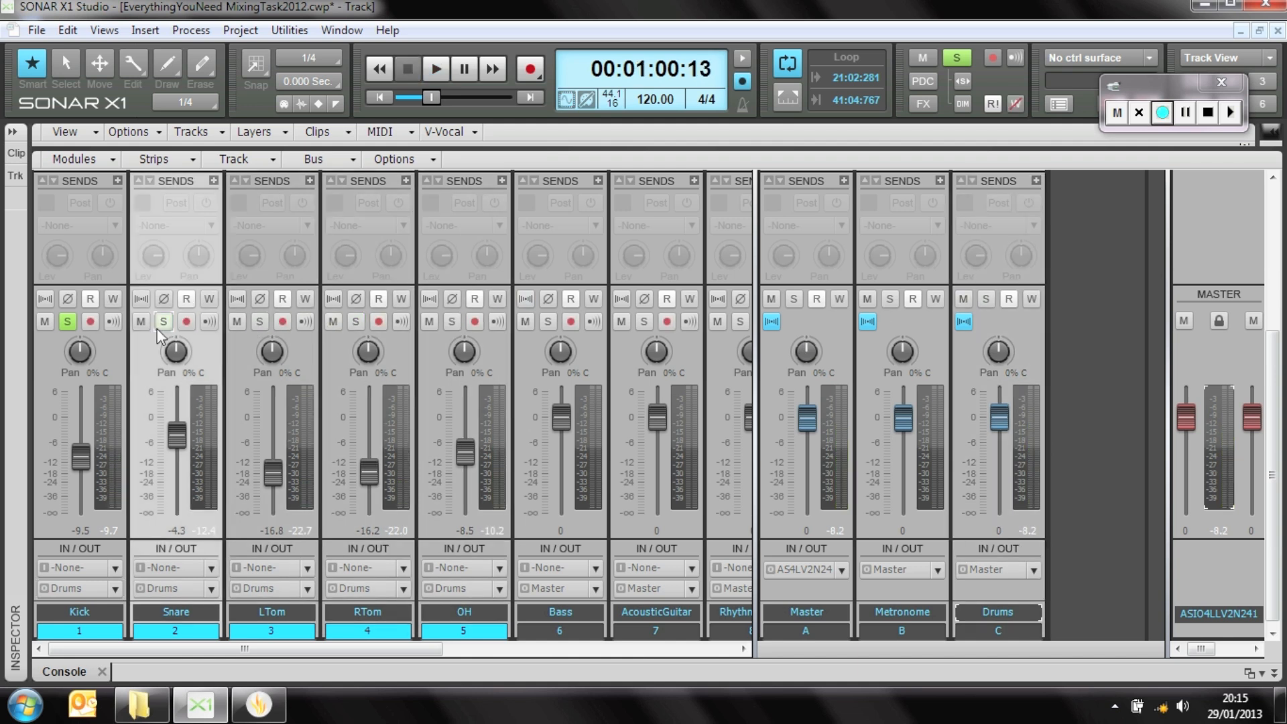
left_click(67, 321)
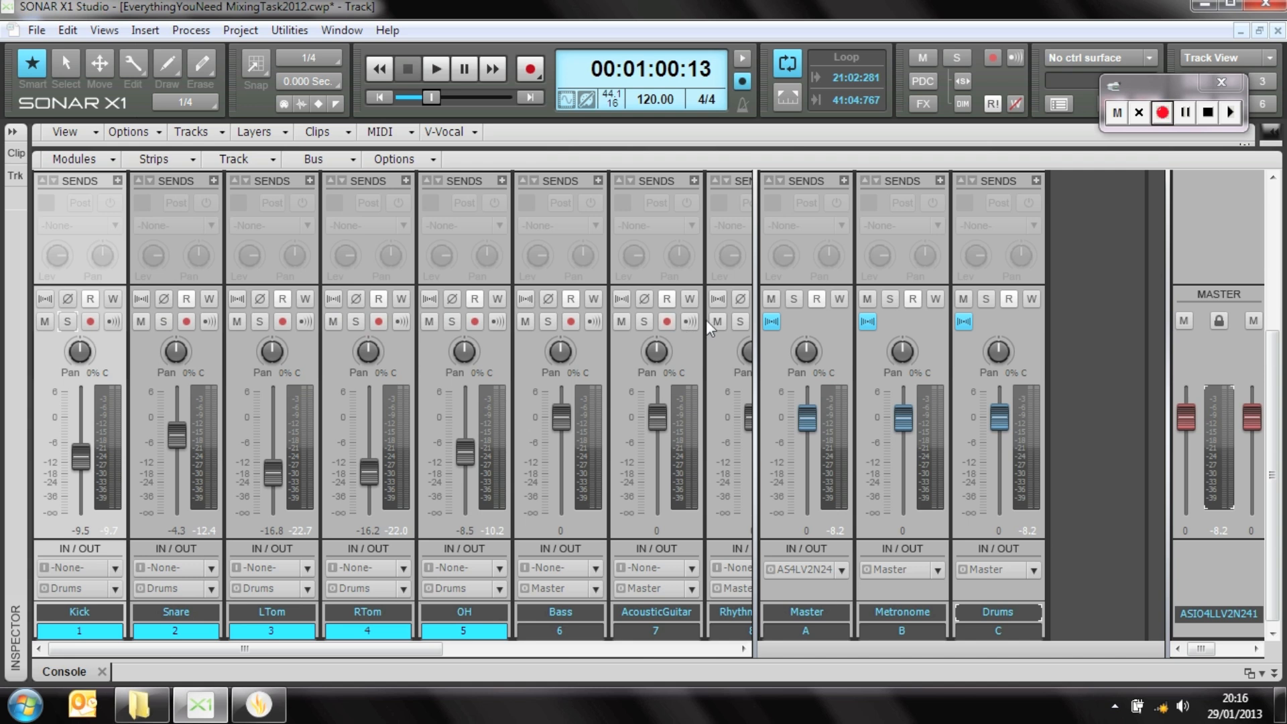
Solo the Drums bus during playback and reset the Master bus clip indicator.
key("space")
left_click(987, 299)
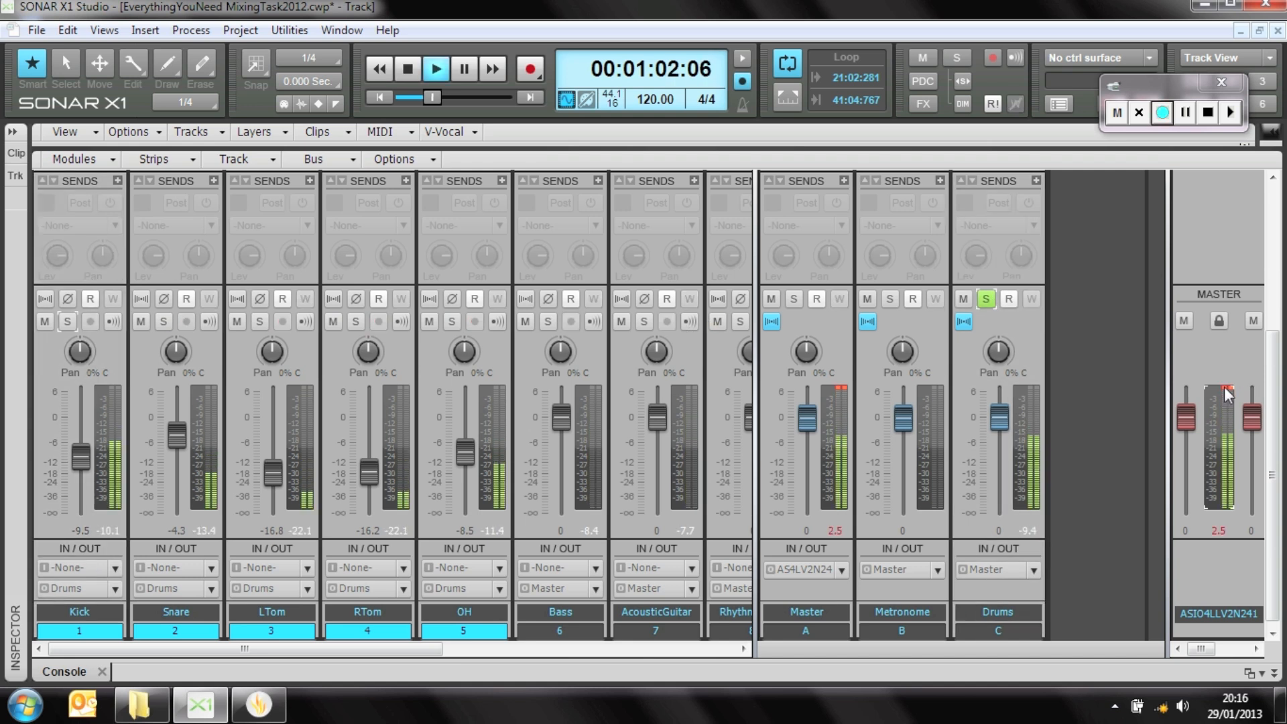
left_click(843, 387)
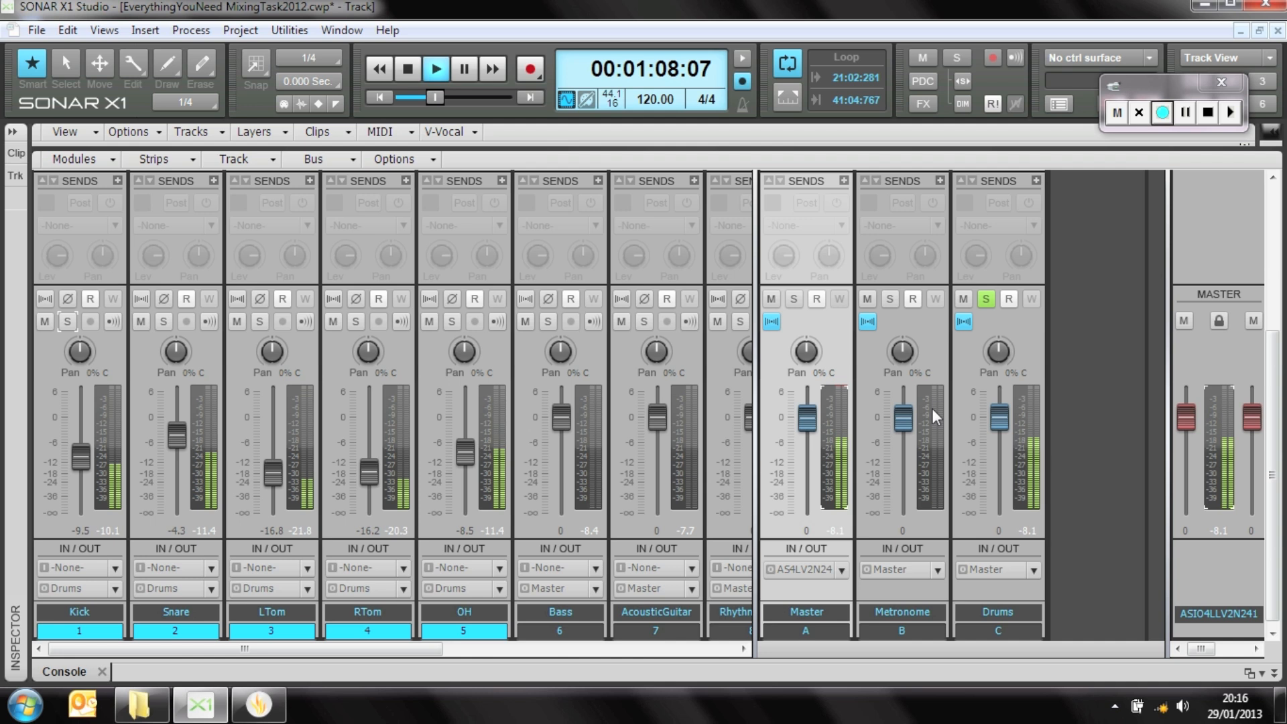
key("space")
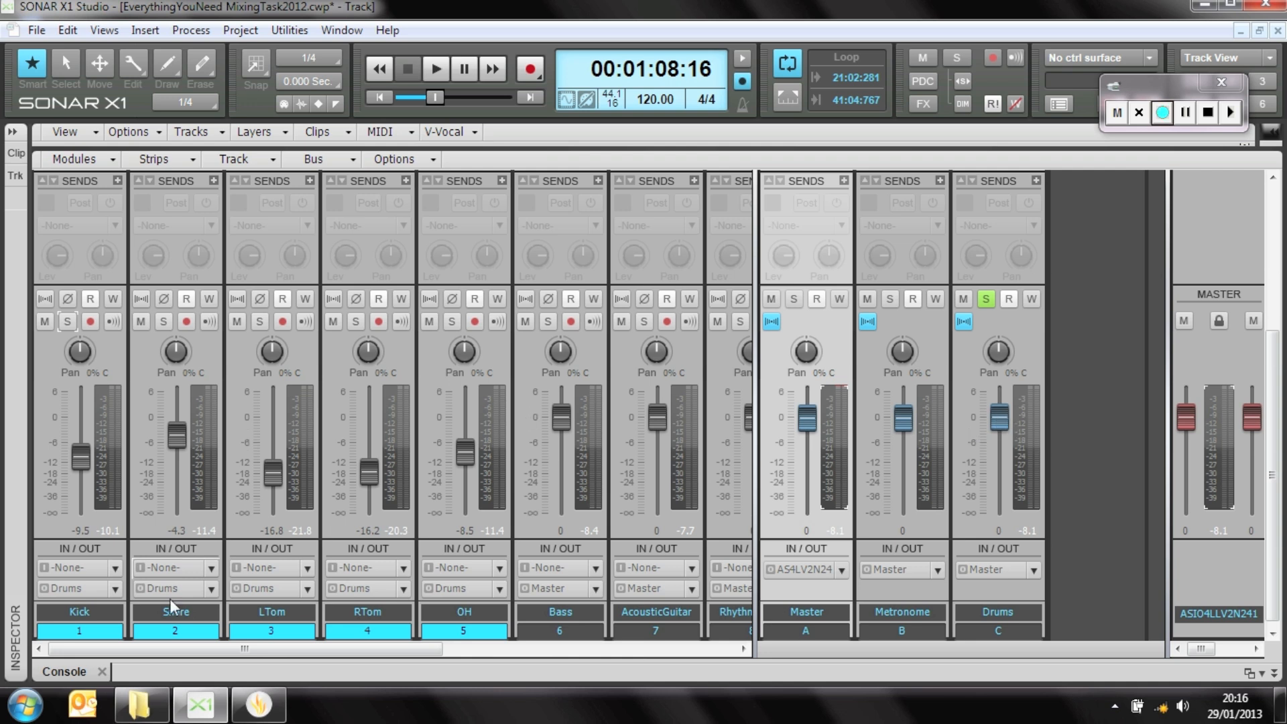
scroll(213, 585, "up", 4)
scroll(213, 586, "up", 1)
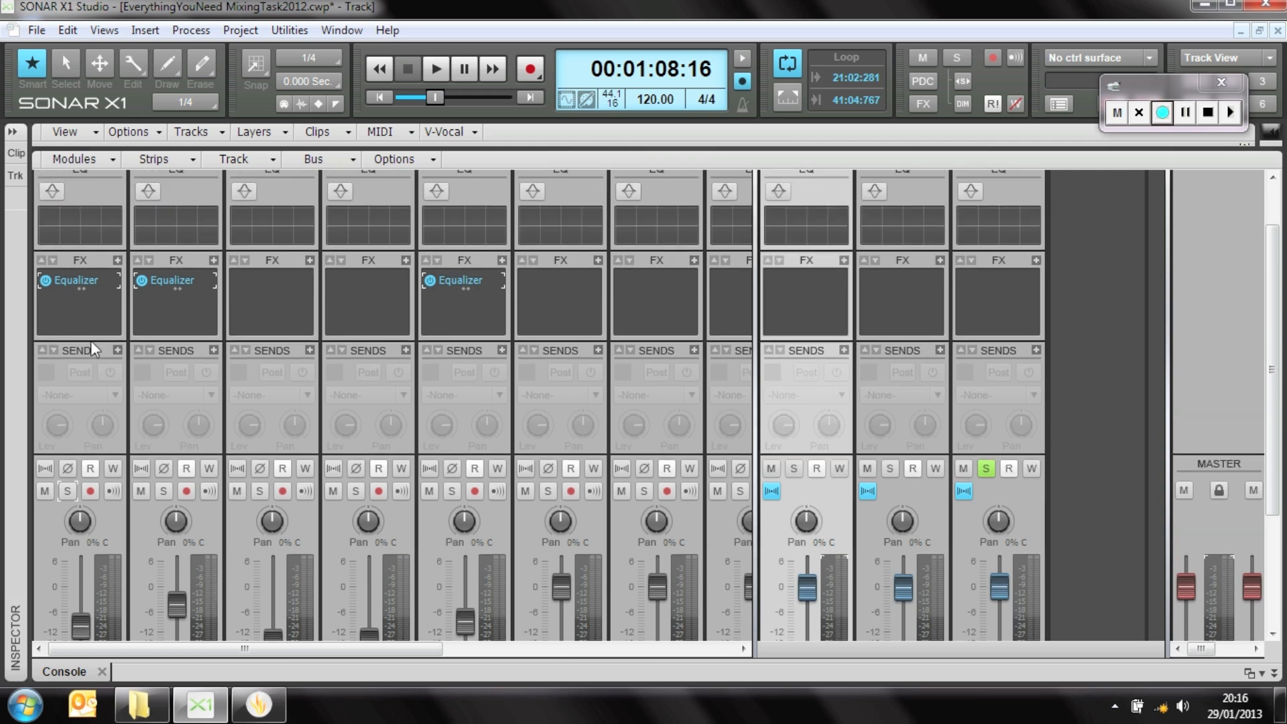
scroll(87, 360, "down", 1)
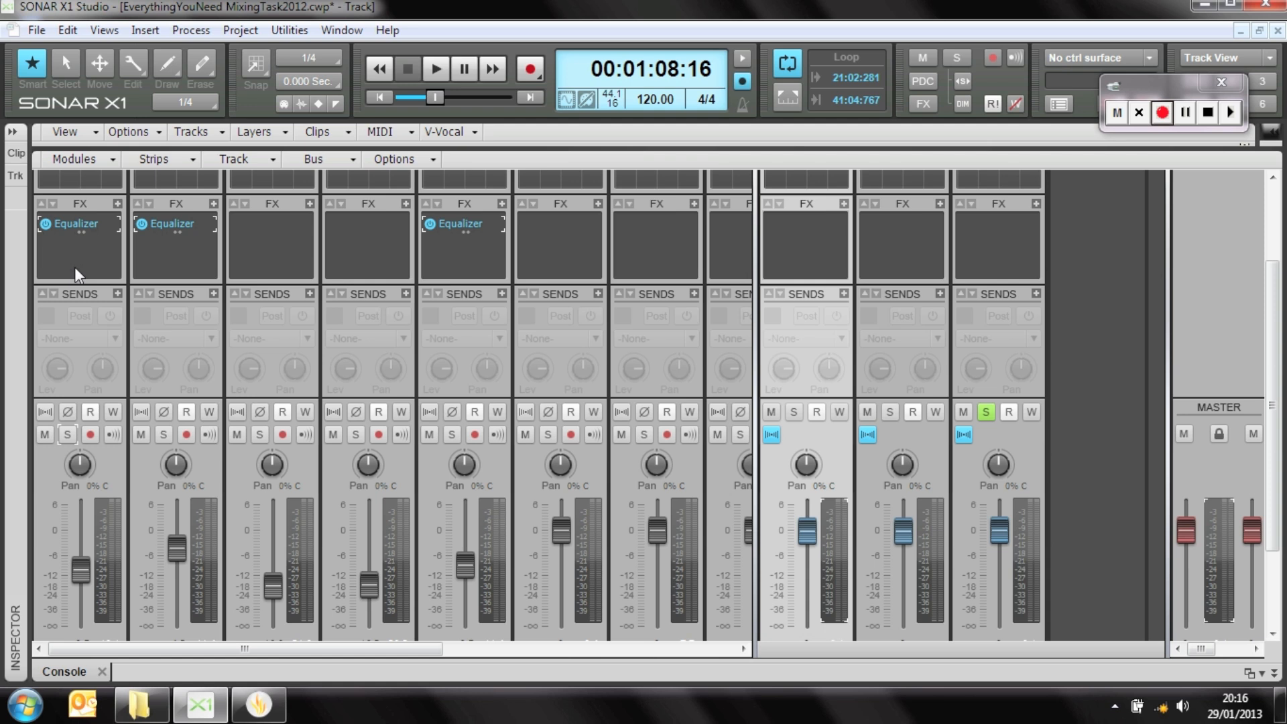
Insert a Sonitus:fx Compressor on the Kick track, set its threshold to -2.0 dB, and play the track soloed.
right_click(75, 267)
mouse_move(174, 483)
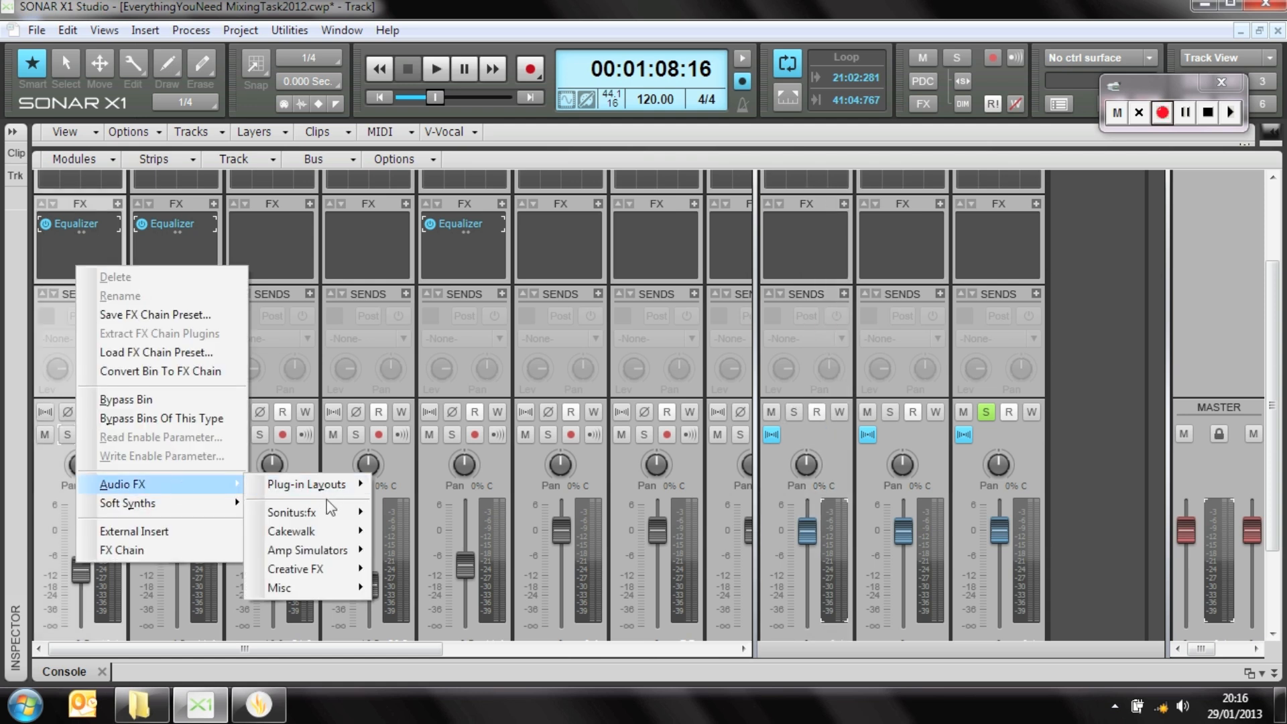
mouse_move(327, 522)
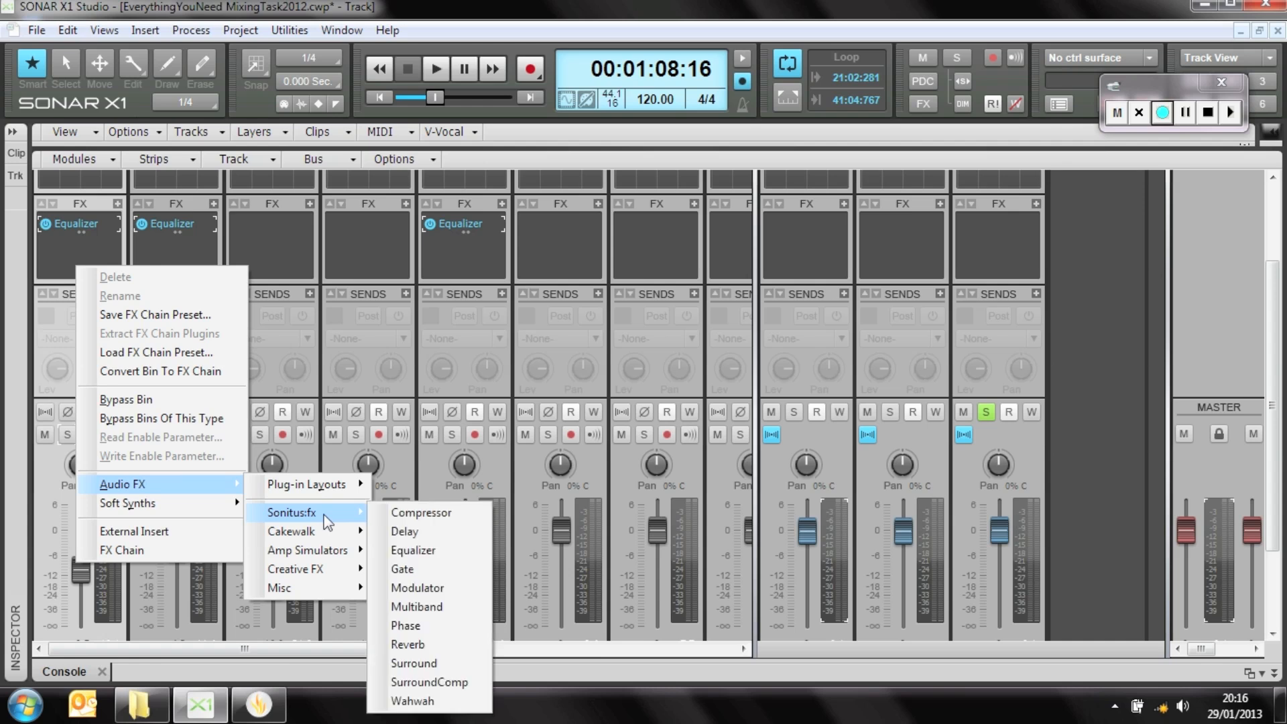
left_click(421, 520)
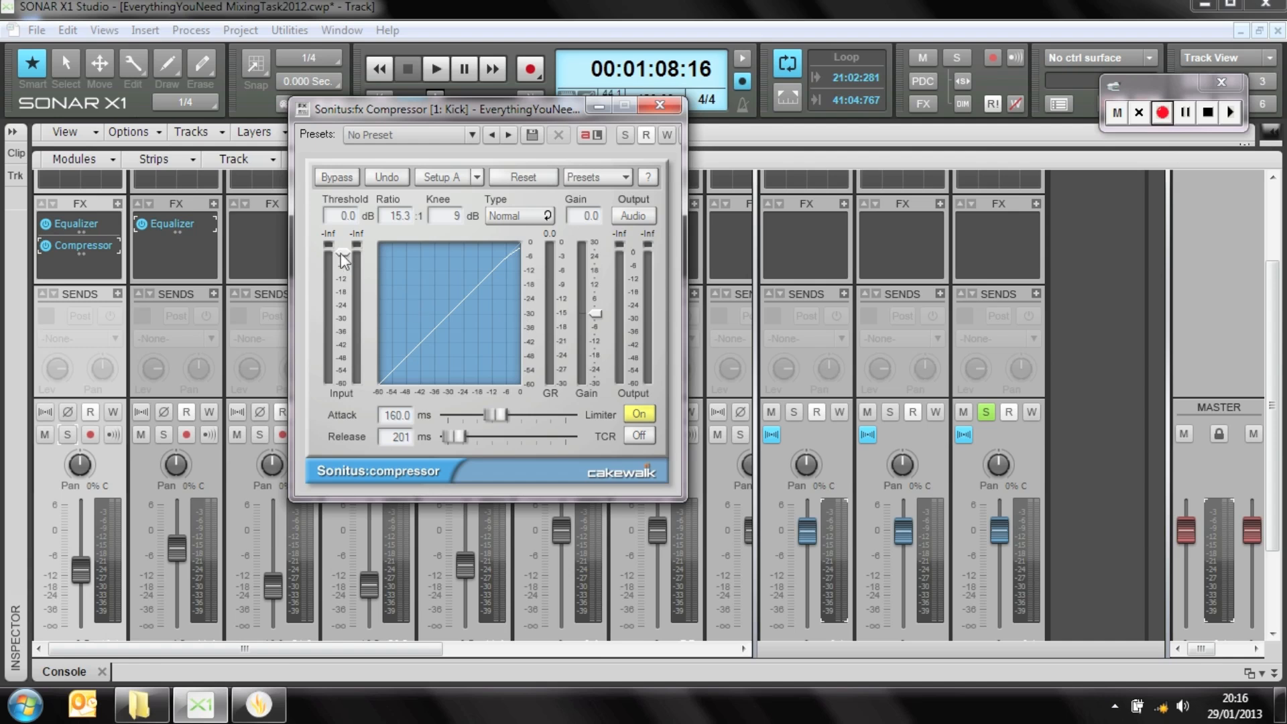
mouse_move(342, 259)
left_mouse_down()
mouse_move(343, 306)
mouse_move(342, 258)
left_mouse_up()
left_click(67, 435)
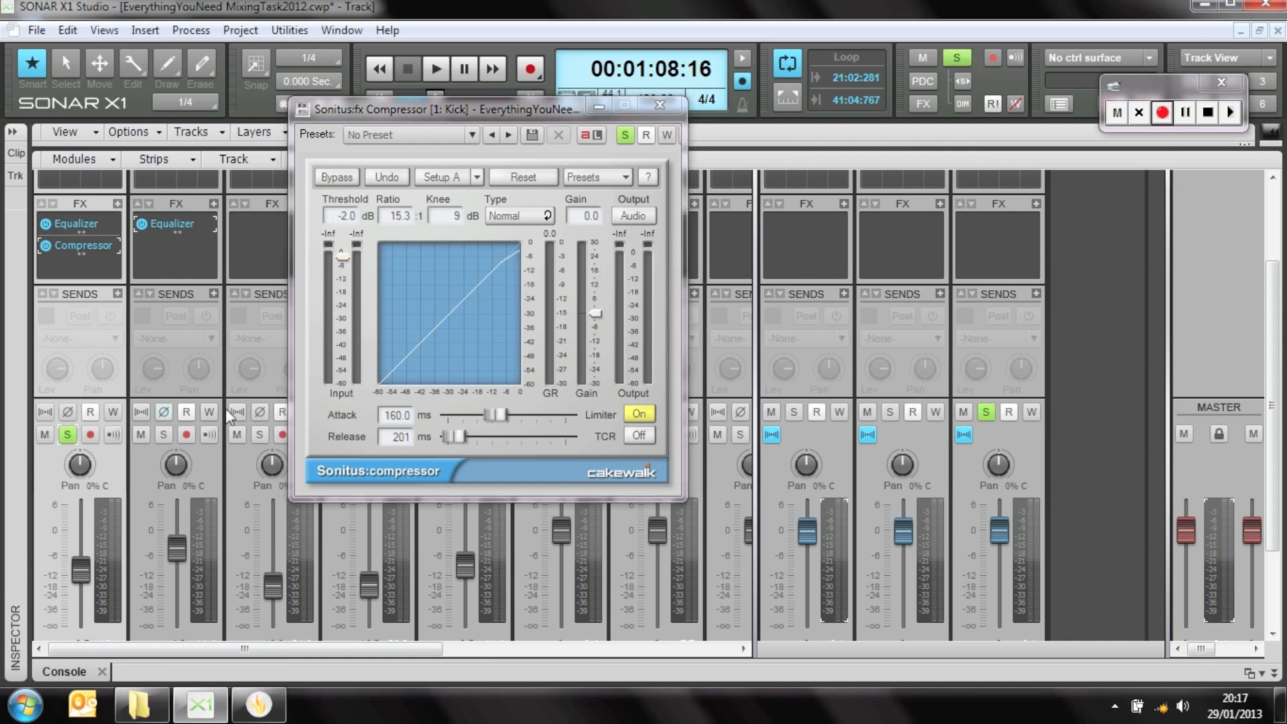
key("space")
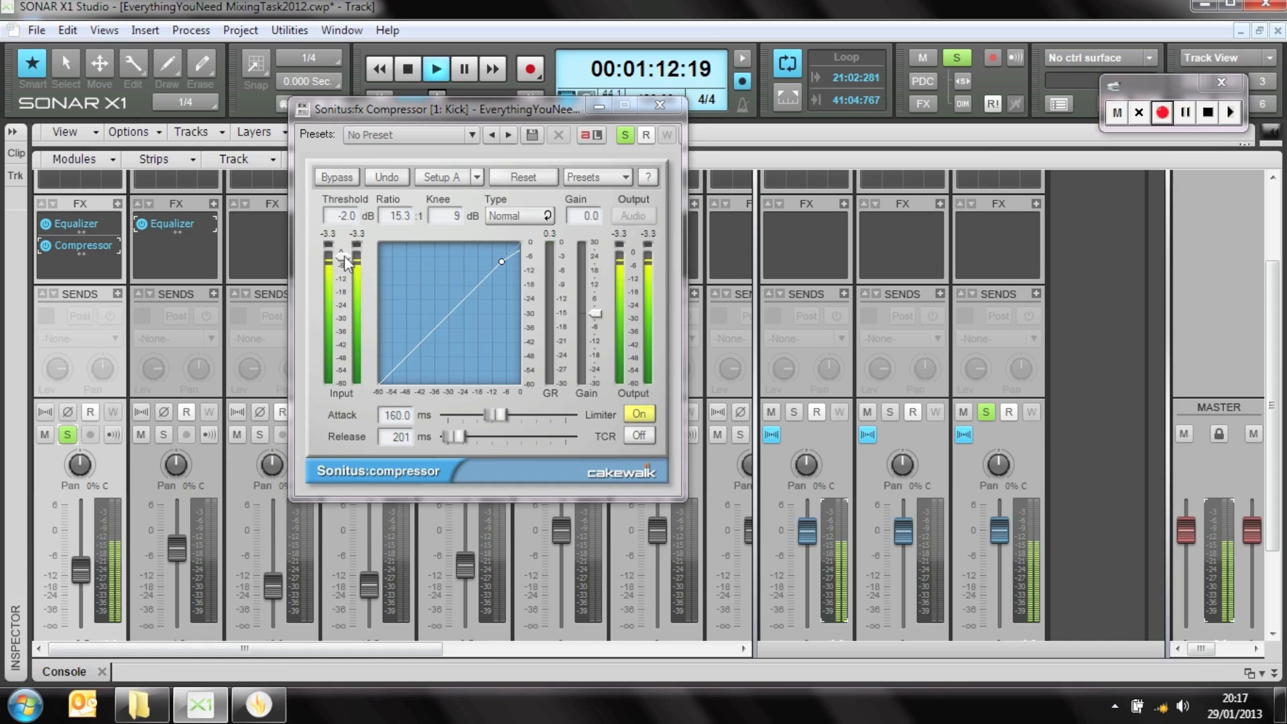
Set the Kick compressor's threshold to -11.7 dB and its gain to 6.2 dB during playback.
left_click_drag(344, 255, 342, 278)
key("space")
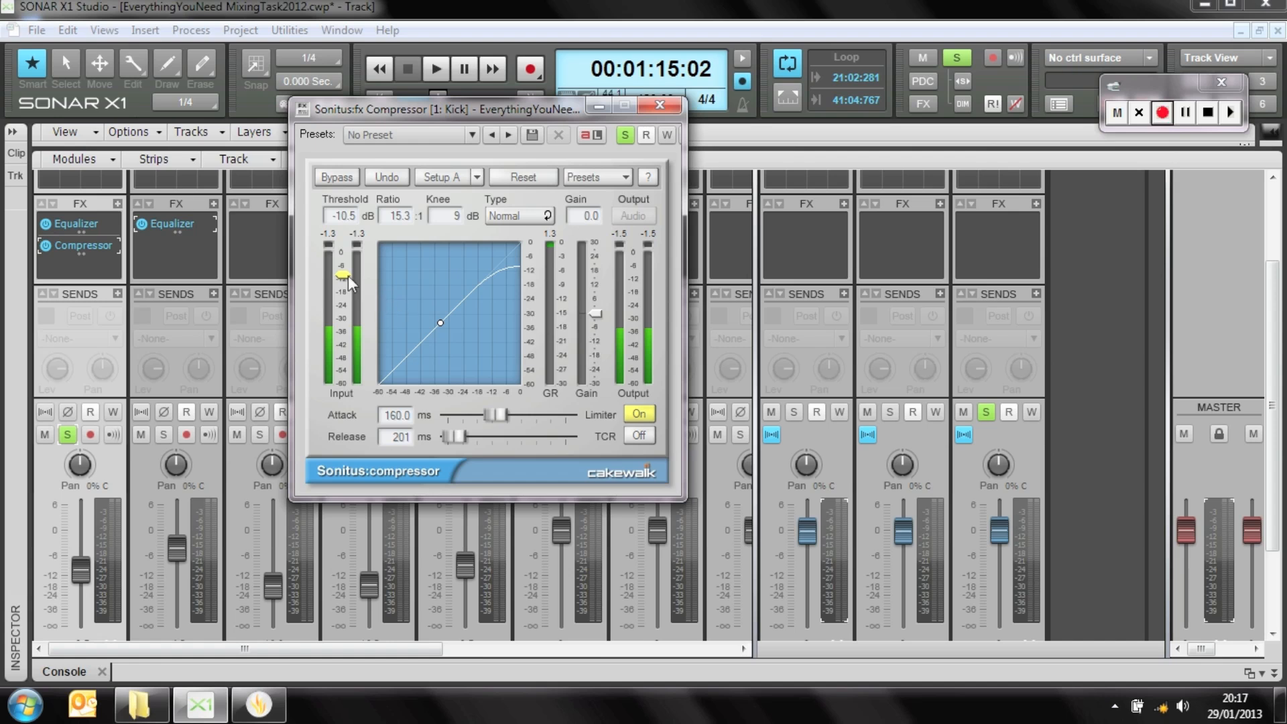
key("space")
left_click_drag(343, 275, 344, 278)
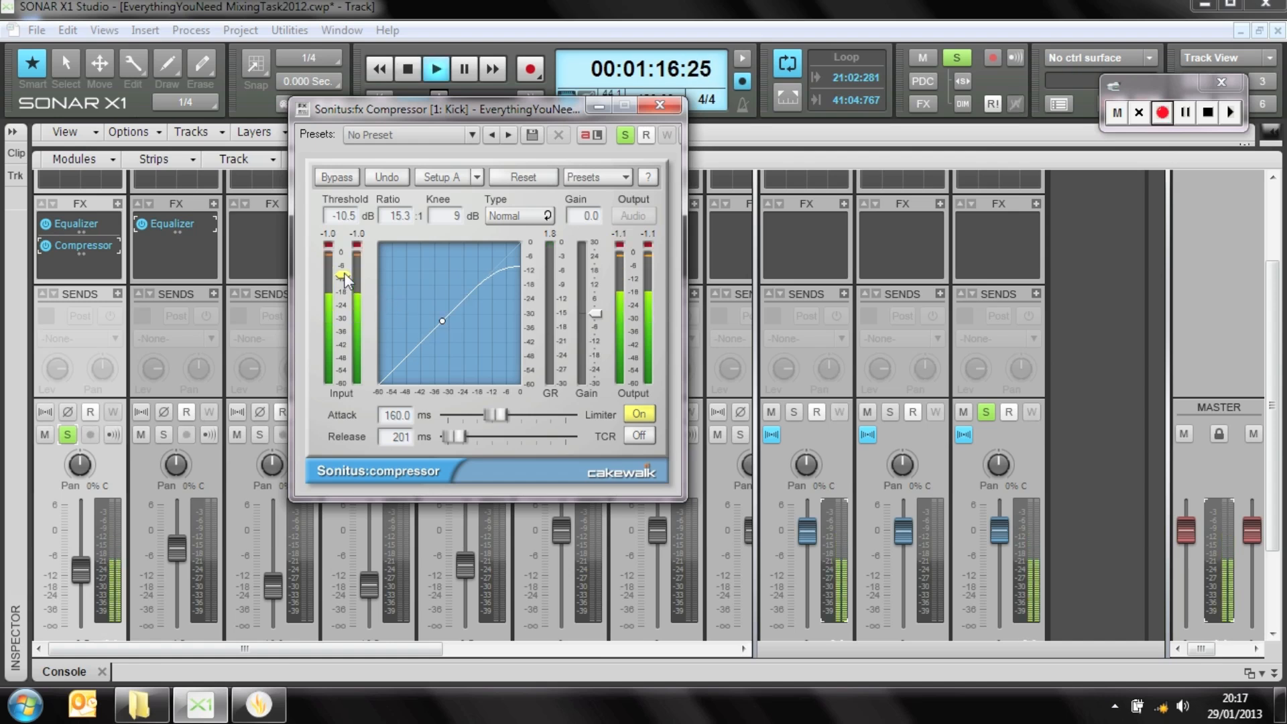
mouse_move(595, 314)
left_mouse_down()
mouse_move(595, 287)
mouse_move(595, 298)
left_mouse_up()
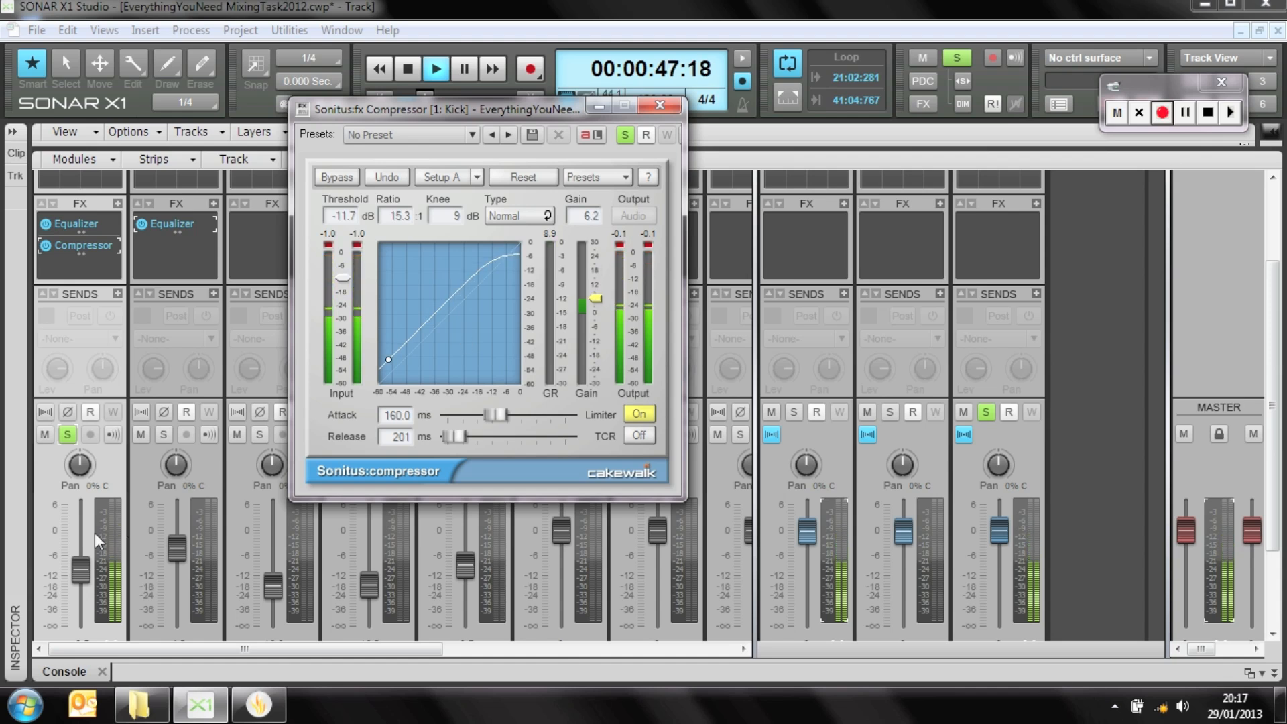
Lower the band 1 gain in the Kick track's Equalizer and reopen the track's Compressor.
double_click(87, 224)
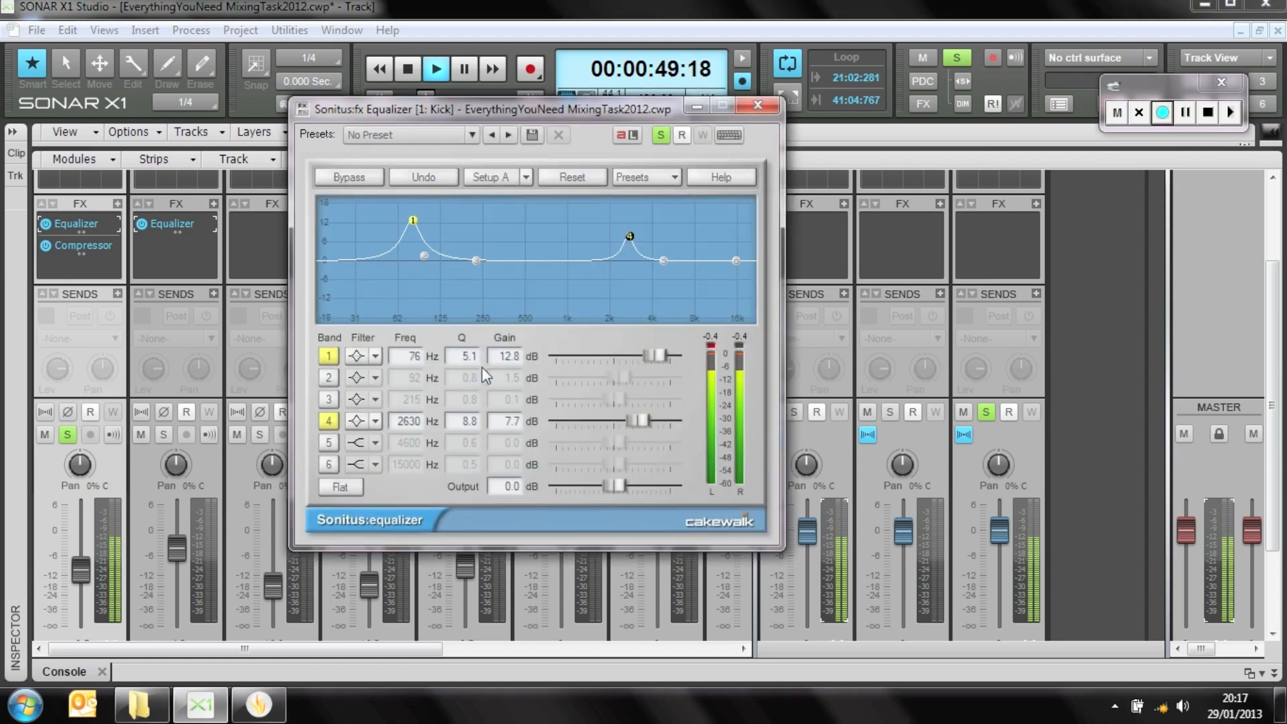
left_click_drag(415, 221, 412, 238)
left_click(757, 106)
double_click(84, 246)
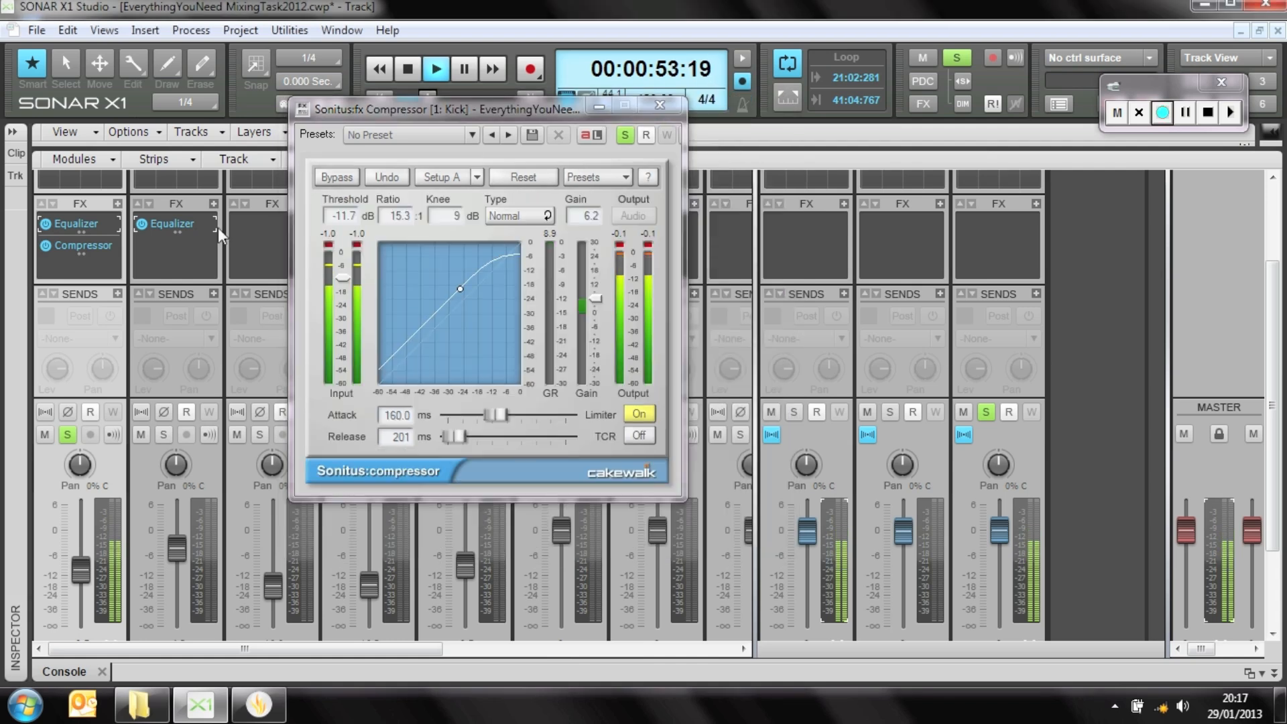
Compare the kick with the compressor bypassed and active, and set the threshold to -16.3 dB.
left_click(343, 179)
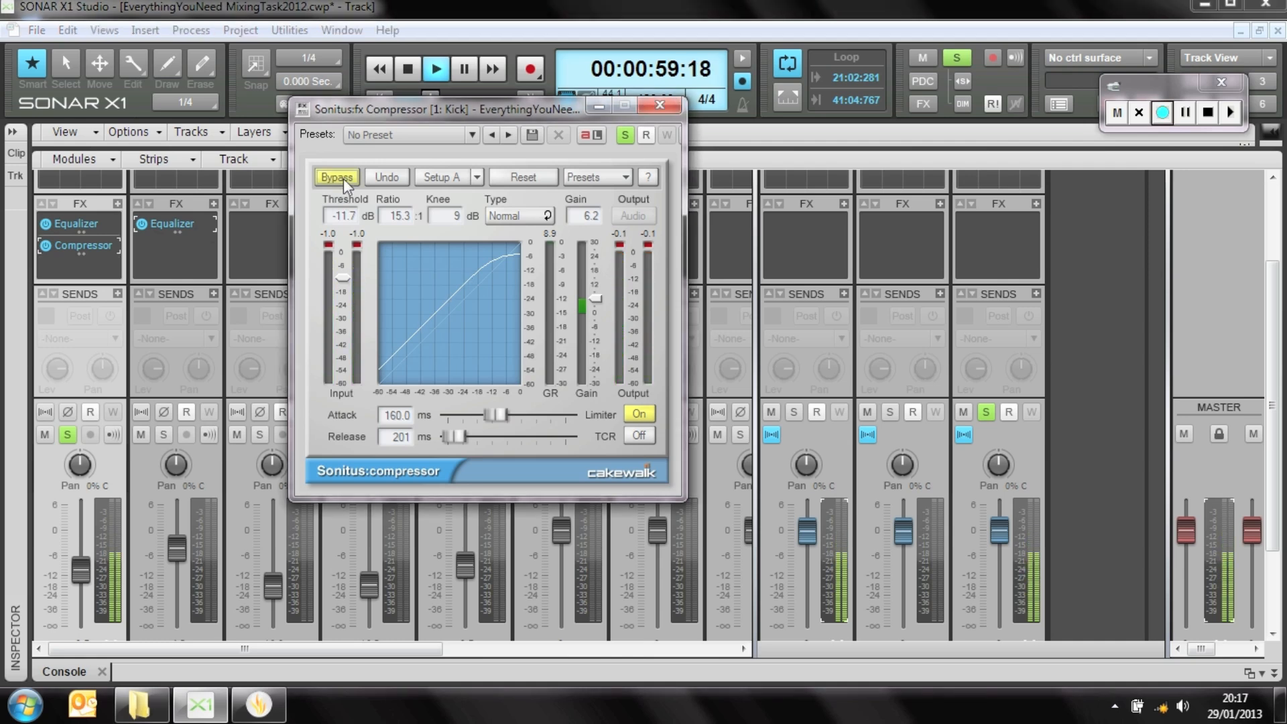
left_click(343, 178)
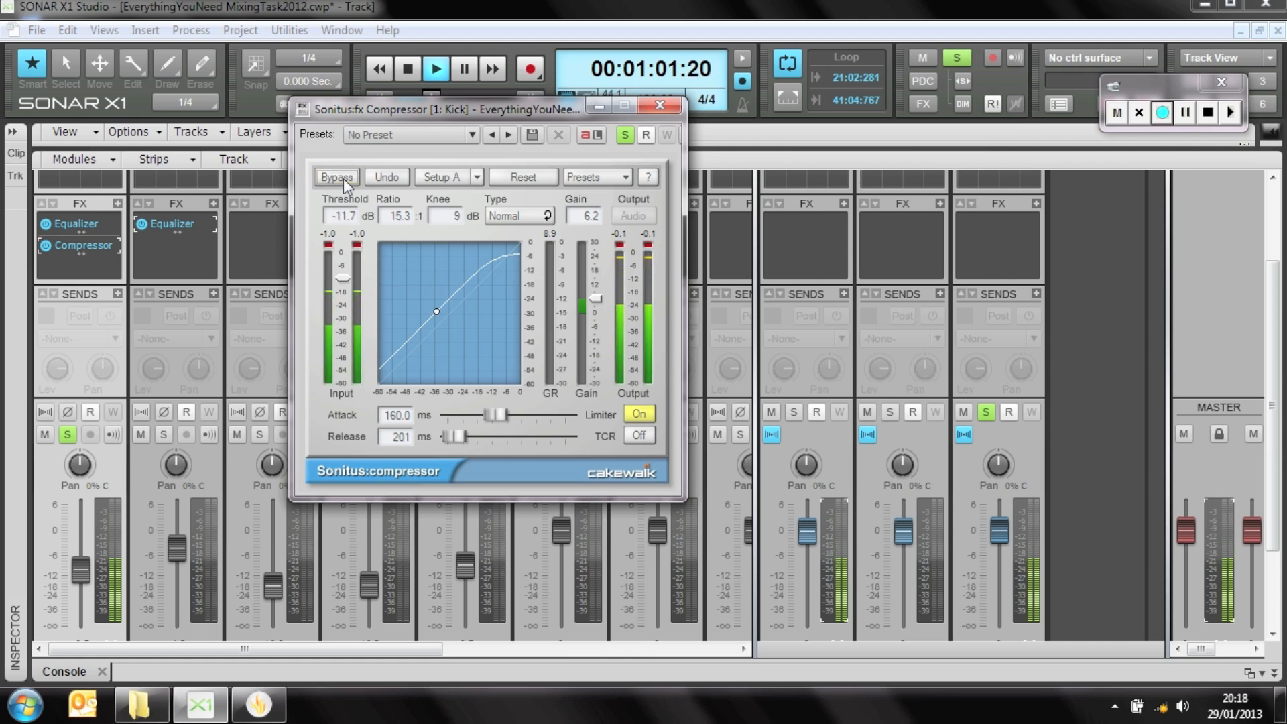
left_click_drag(344, 279, 343, 288)
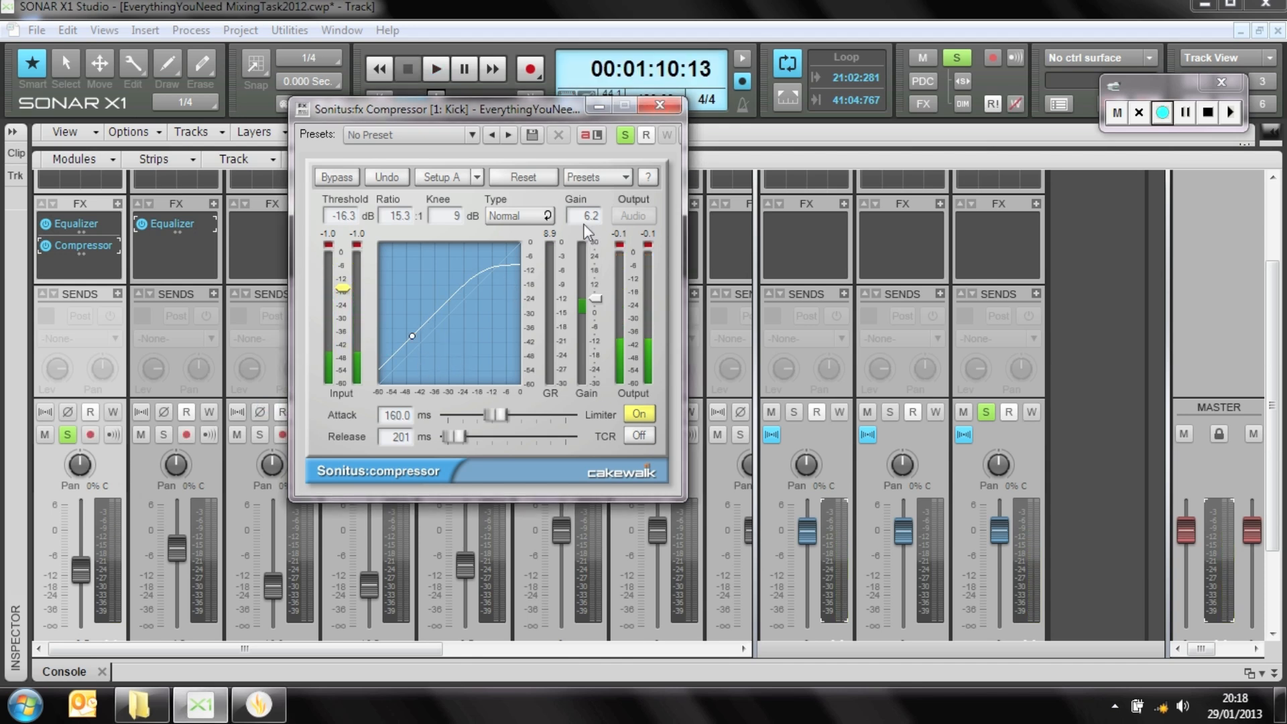
Load the Music preset Kick Drum (GR 5-12dB) in the Kick compressor and start playback.
left_click(610, 178)
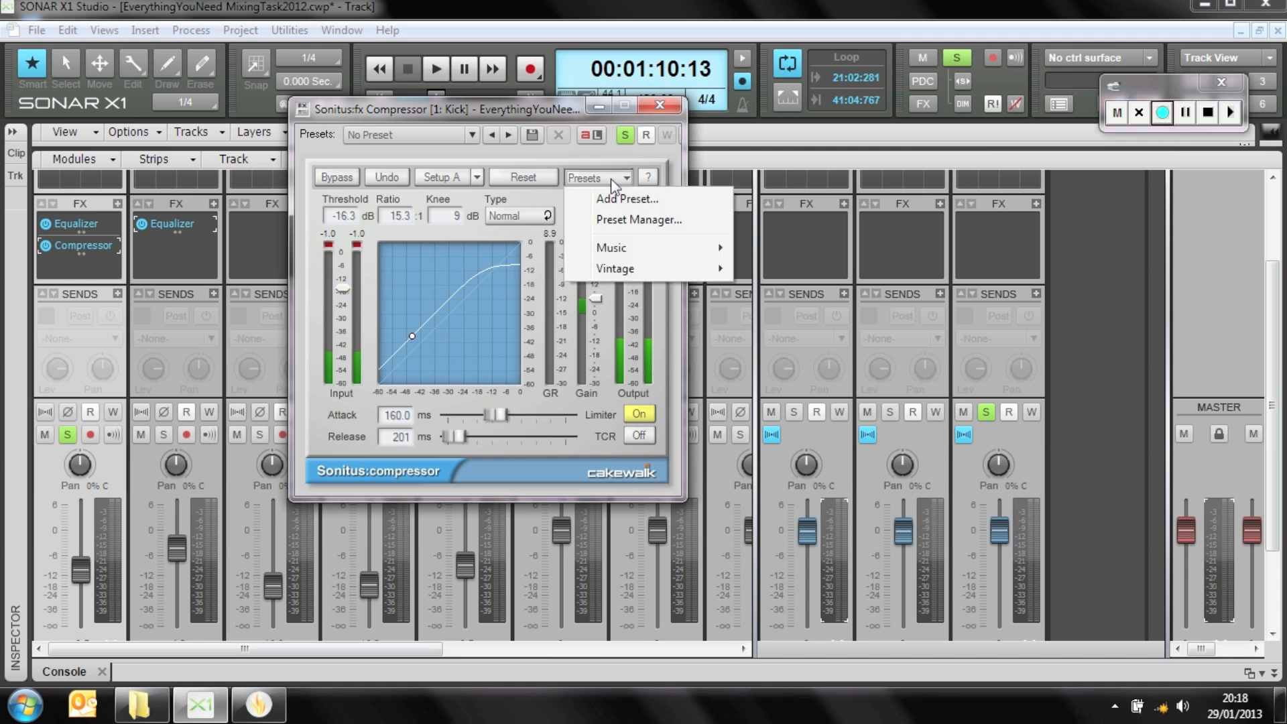
mouse_move(622, 268)
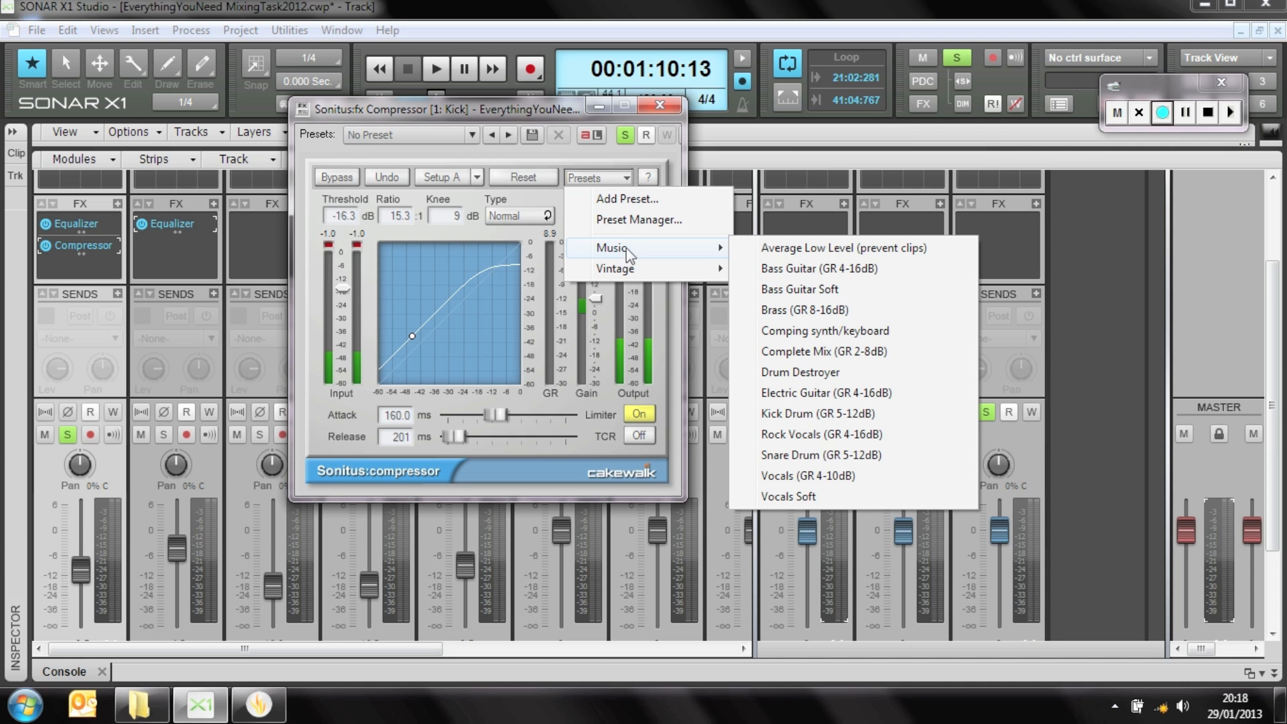
left_click(790, 416)
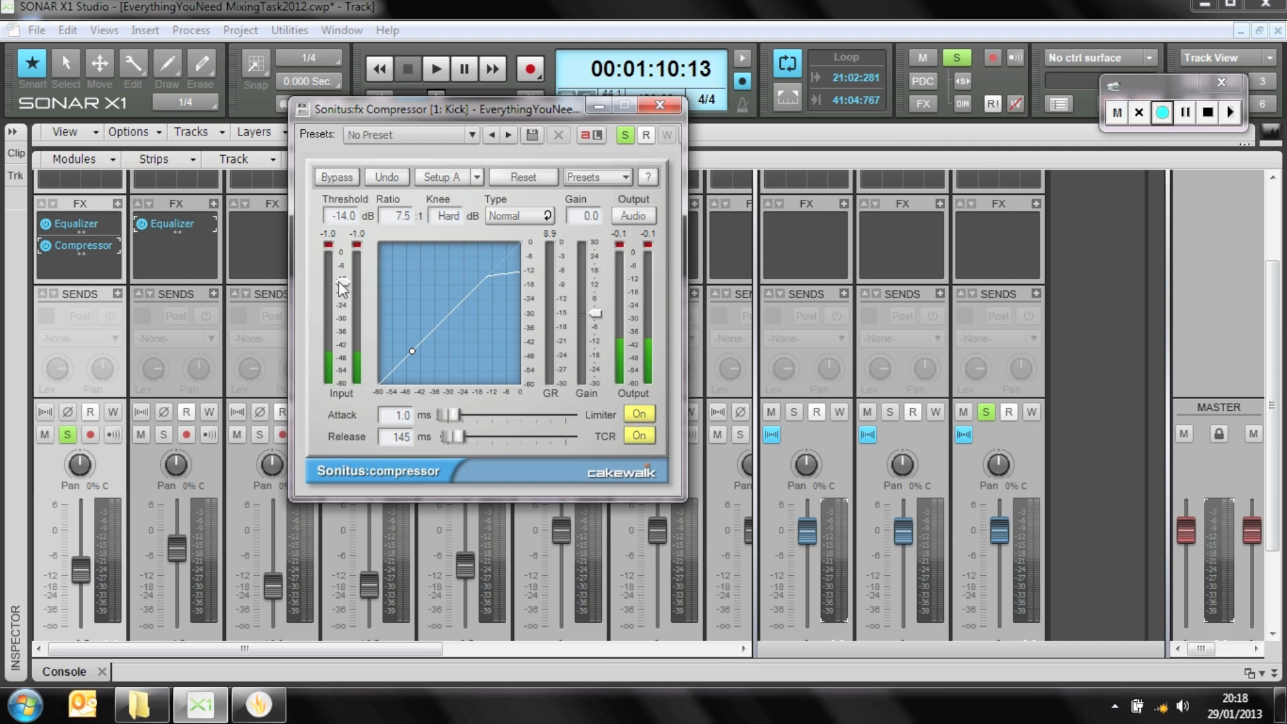
key("space")
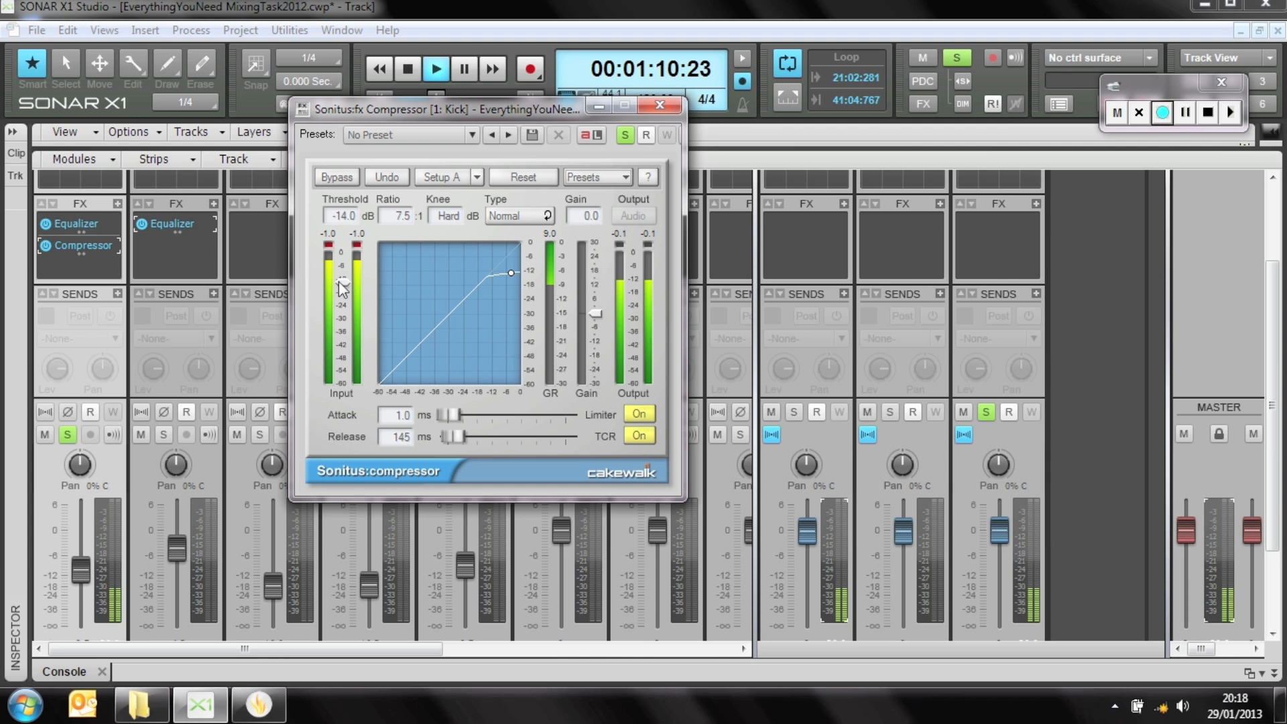
Reset the Kick fader to 0 dB and set the compressor's threshold to -17.8 dB and gain to 6.9 dB.
left_click_drag(593, 314, 591, 305)
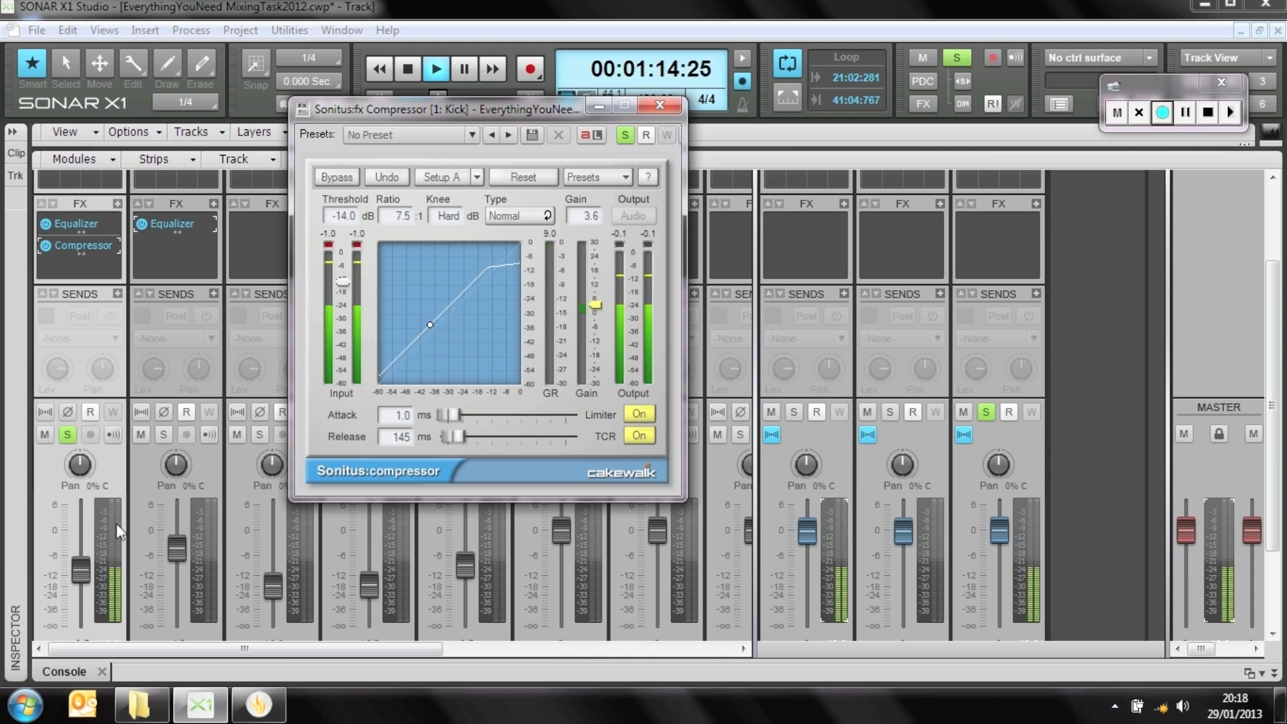
double_click(86, 566)
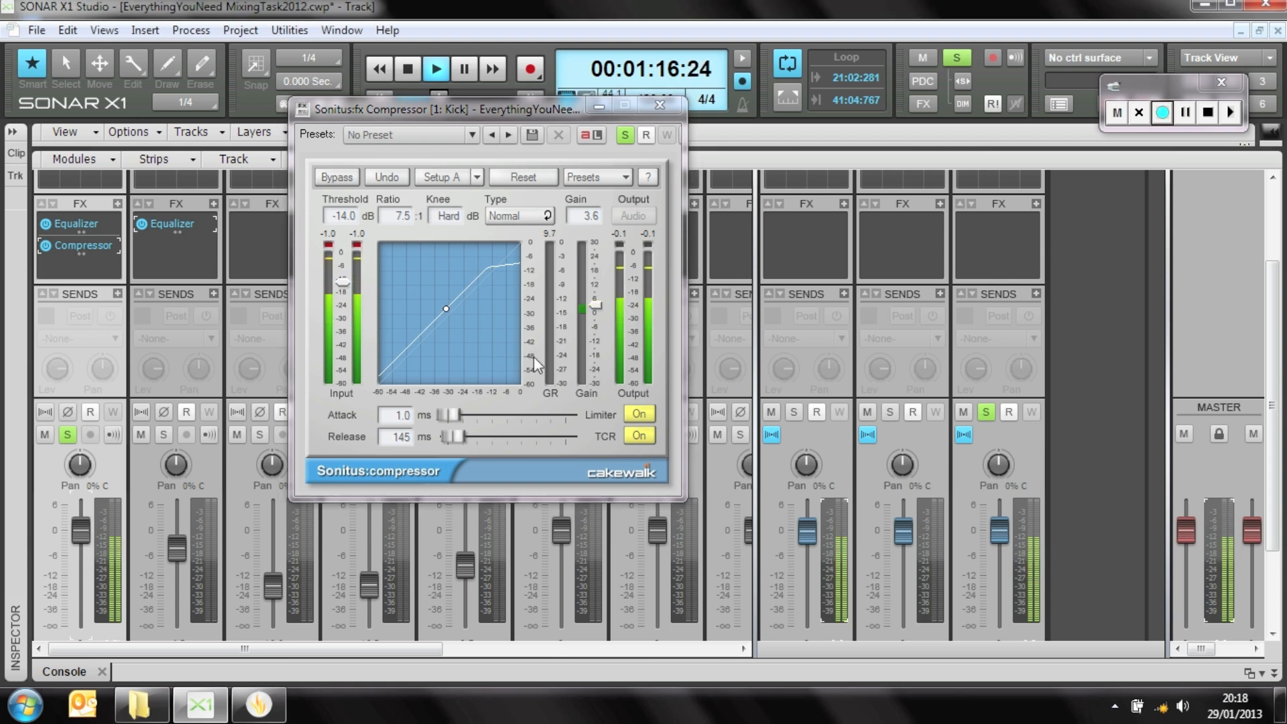
left_click_drag(594, 299, 594, 294)
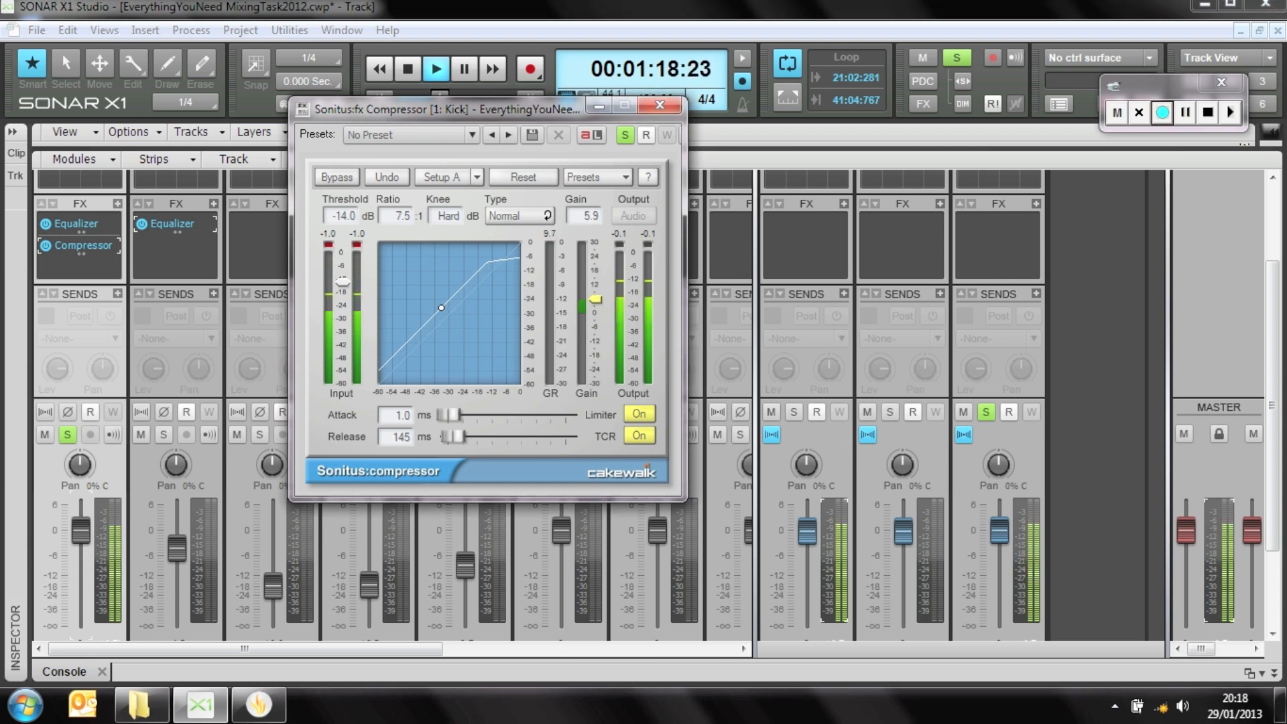
left_click_drag(341, 281, 342, 290)
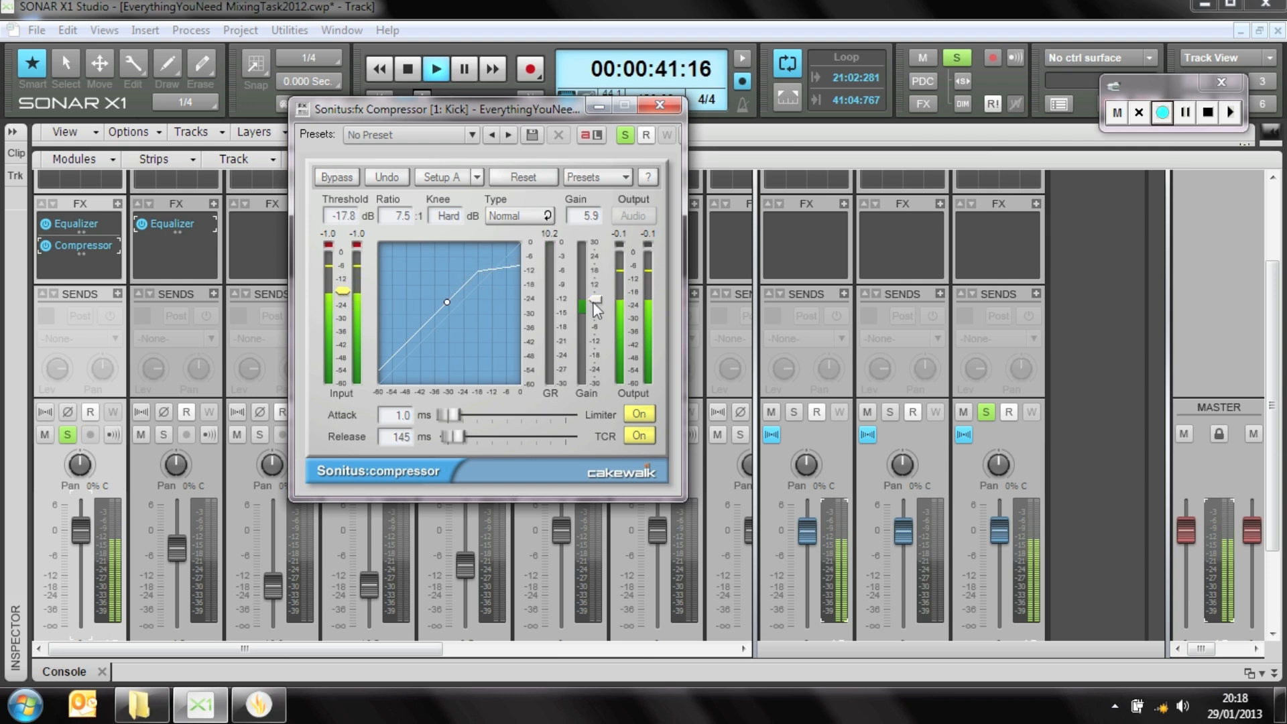
left_click_drag(594, 300, 594, 298)
Compare the kick with the compressor bypassed and active, raise its gain to 7.6 dB, and stop playback.
left_click(329, 181)
left_click(329, 181)
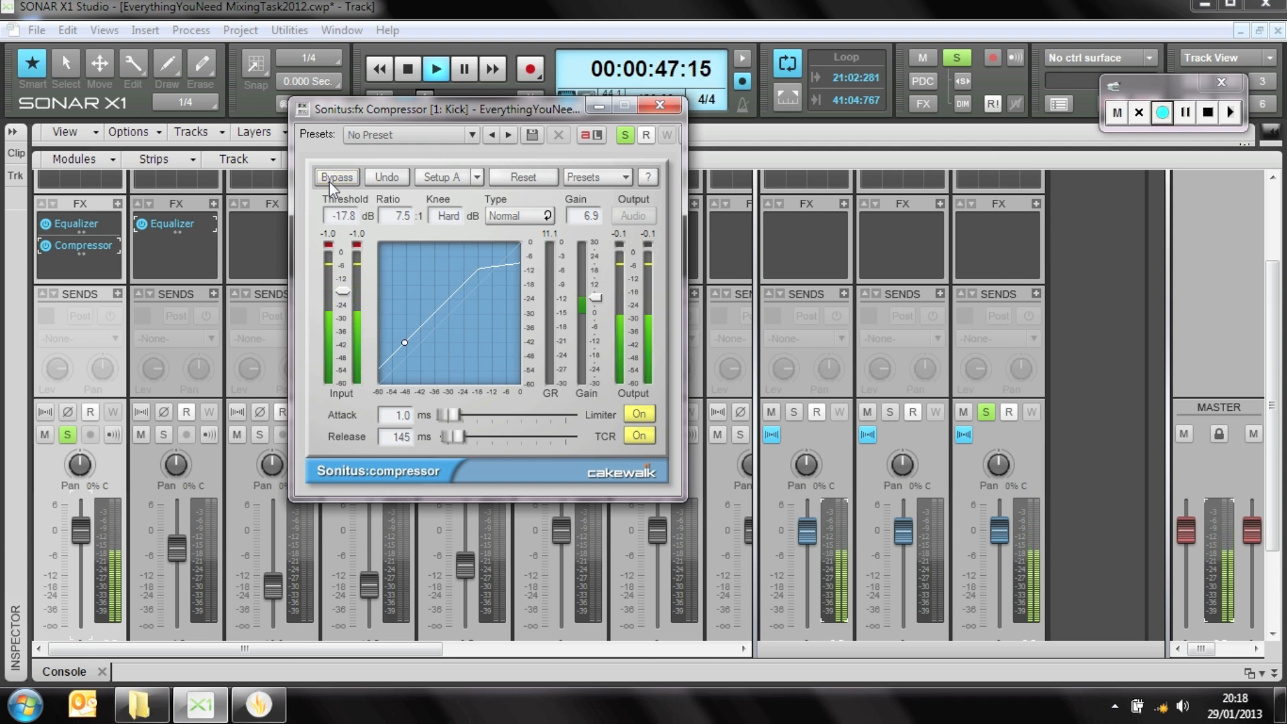
left_click_drag(594, 298, 593, 295)
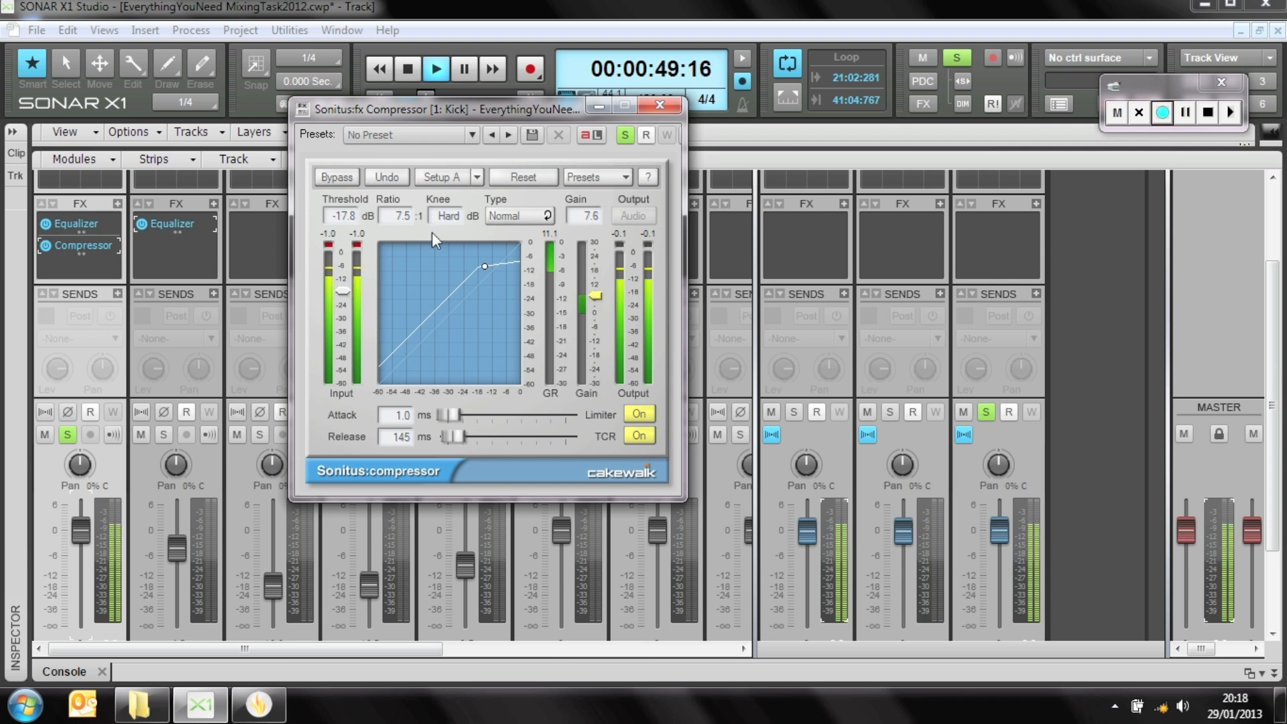
left_click(344, 180)
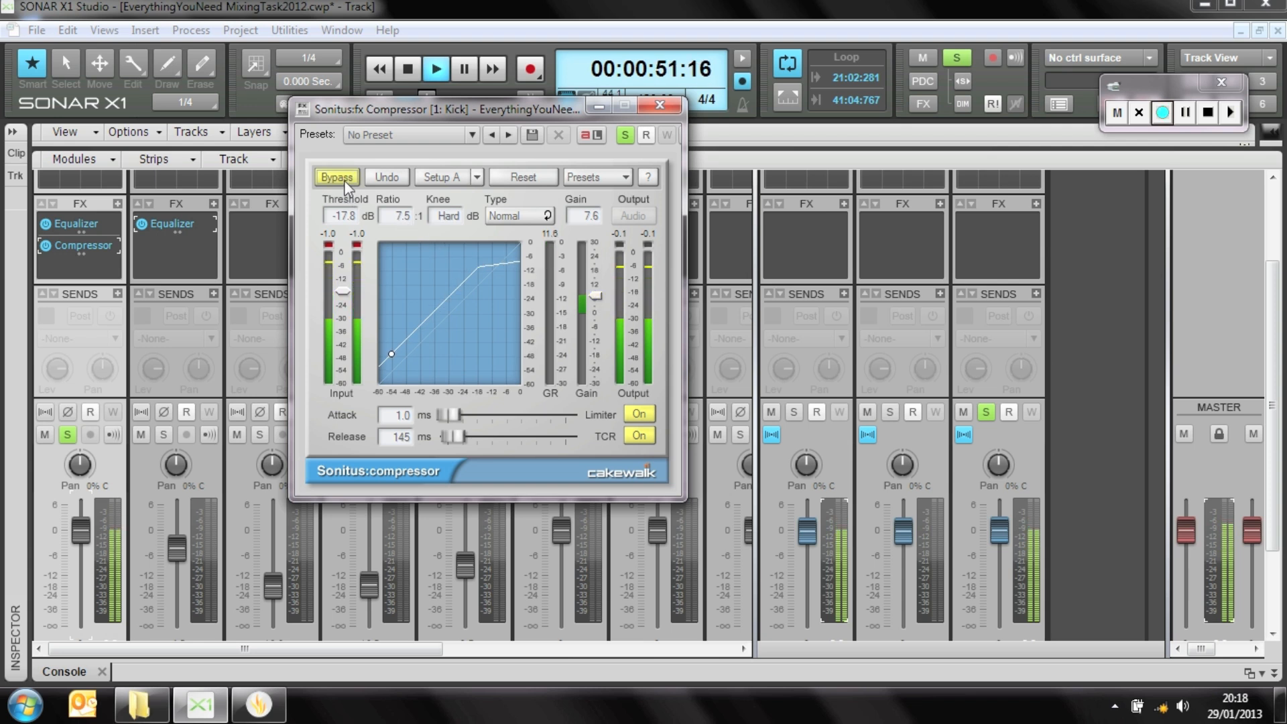
left_click(344, 179)
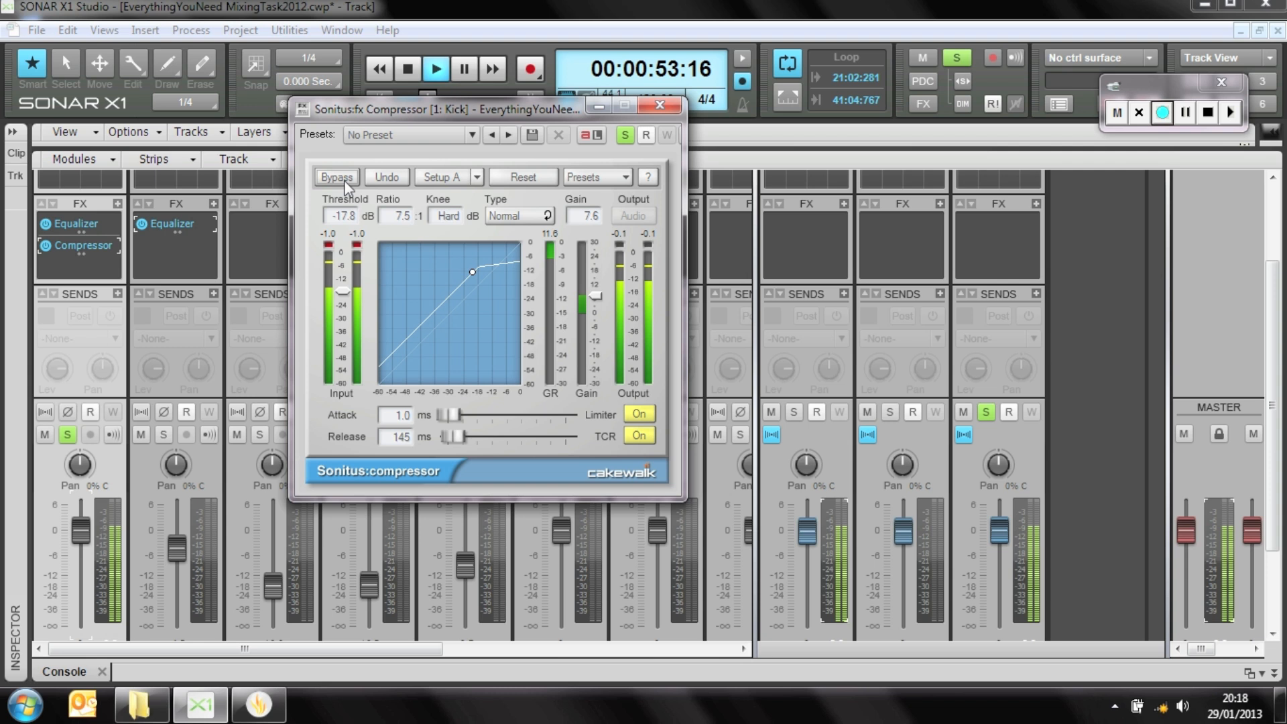
key("space")
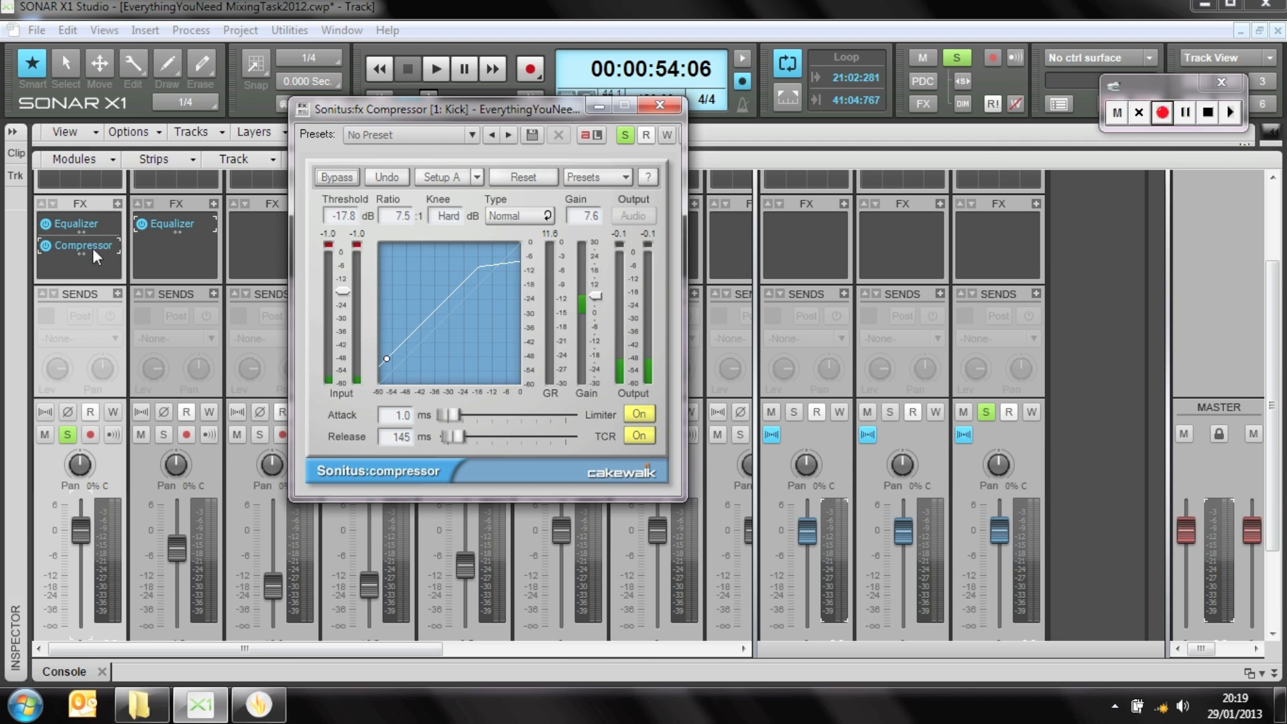
Set the Kick compressor's threshold to -39.6 dB and play briefly to audition heavy compression.
left_click_drag(342, 291, 343, 338)
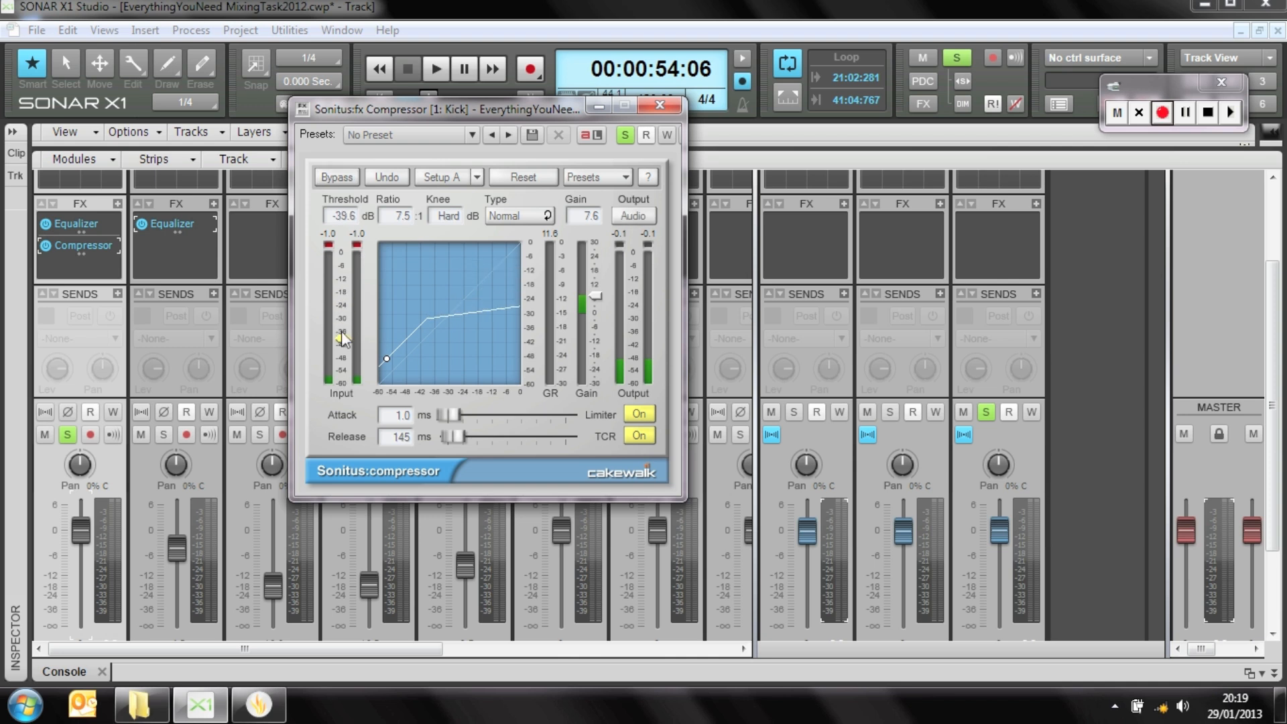
key("space")
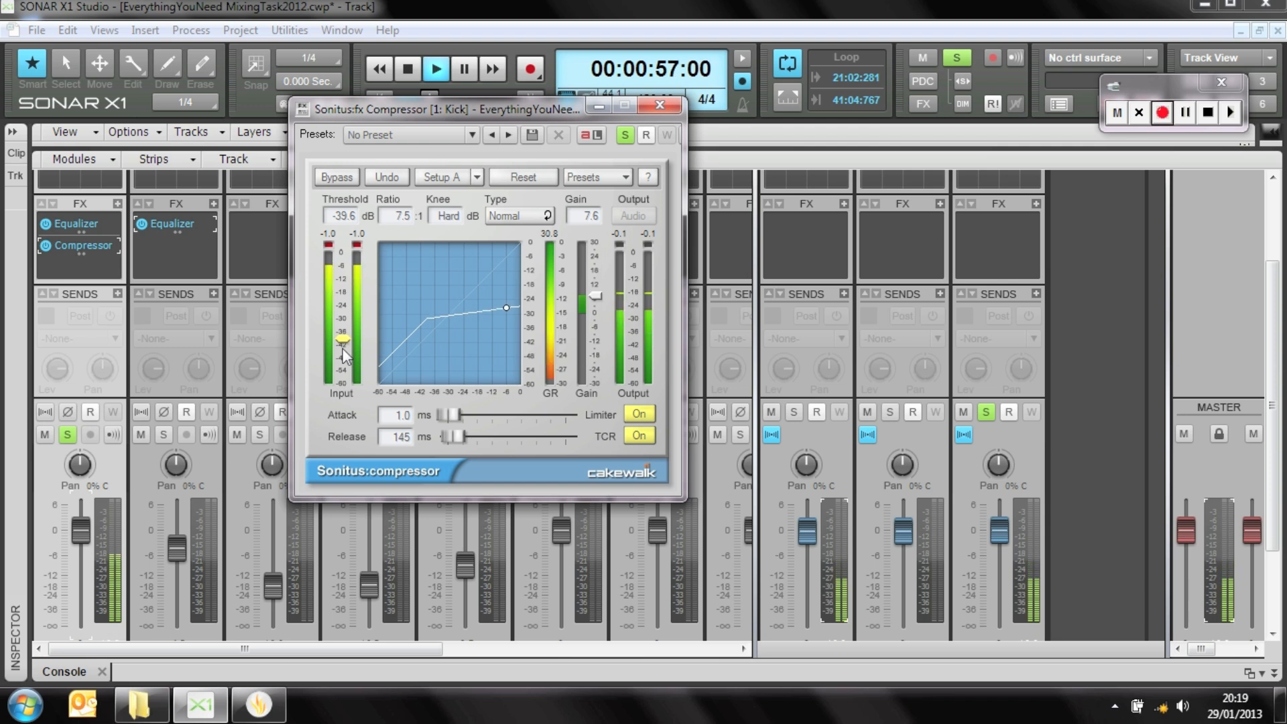
key("space")
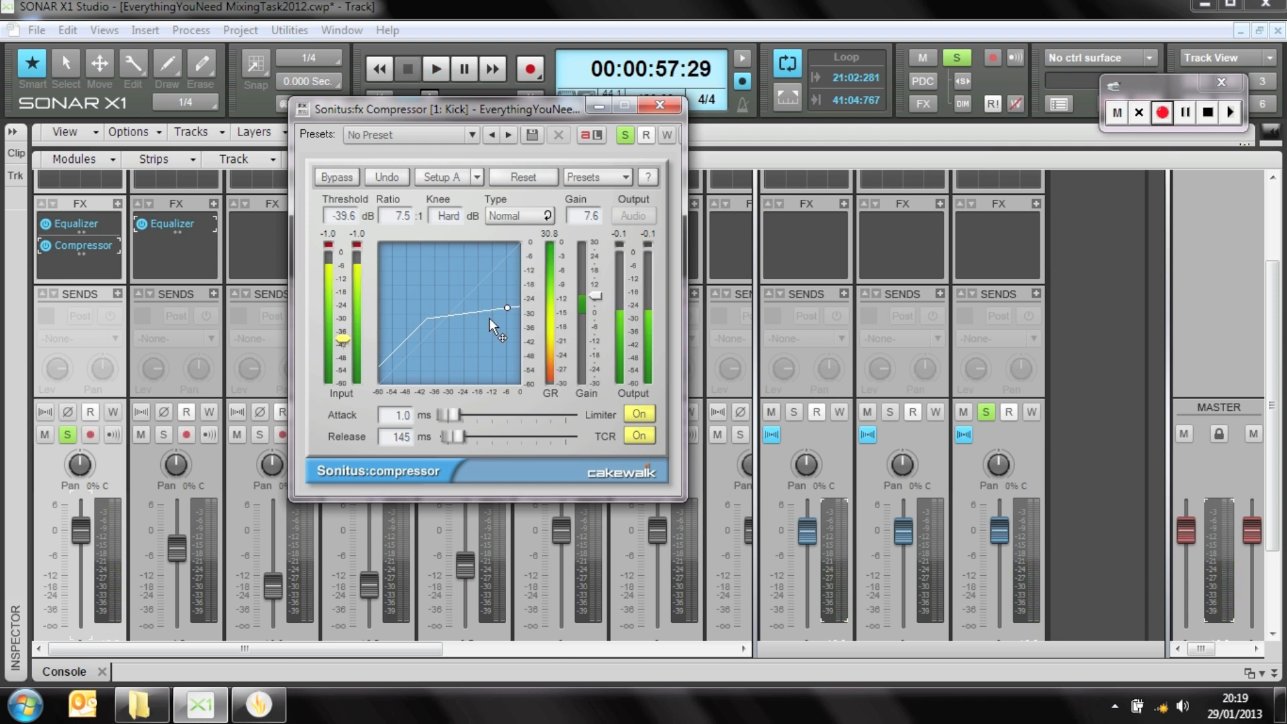
Set the Kick compressor's threshold to -18.5 dB and its gain to 6.8 dB, and play the result.
left_click_drag(343, 345, 480, 299)
left_click_drag(593, 299, 594, 306)
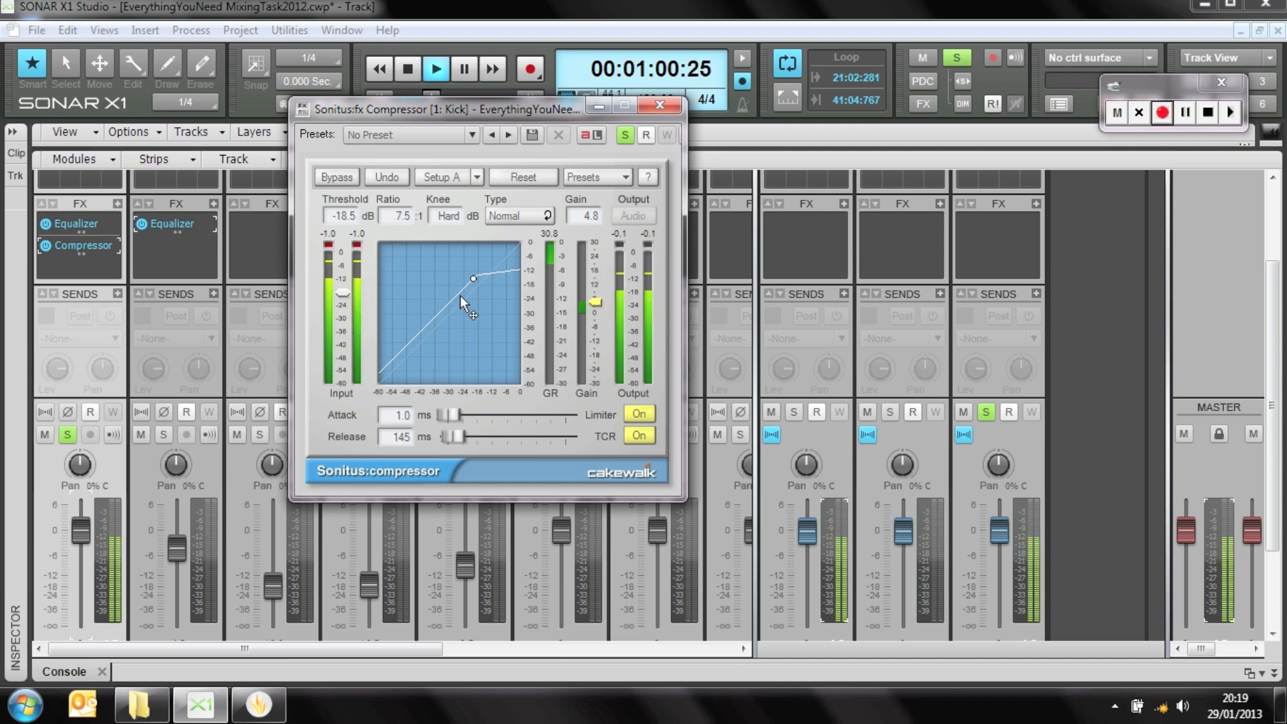
left_click_drag(599, 299, 599, 295)
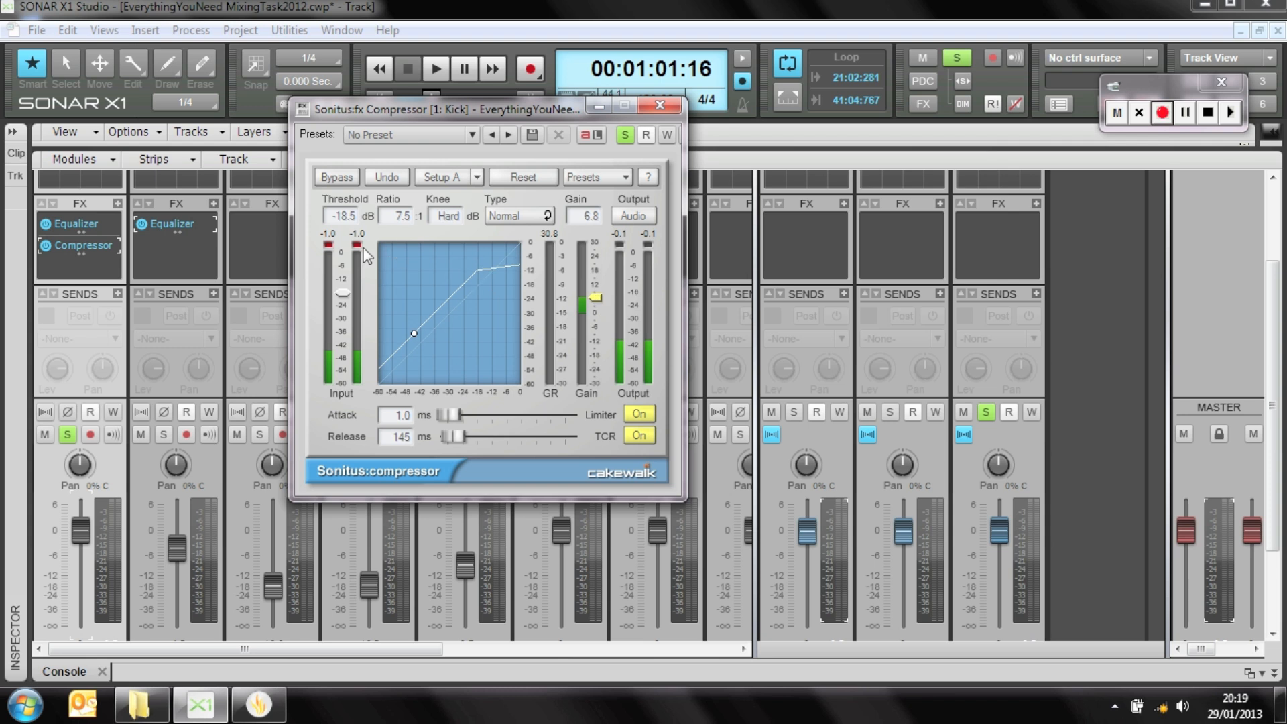
key("space")
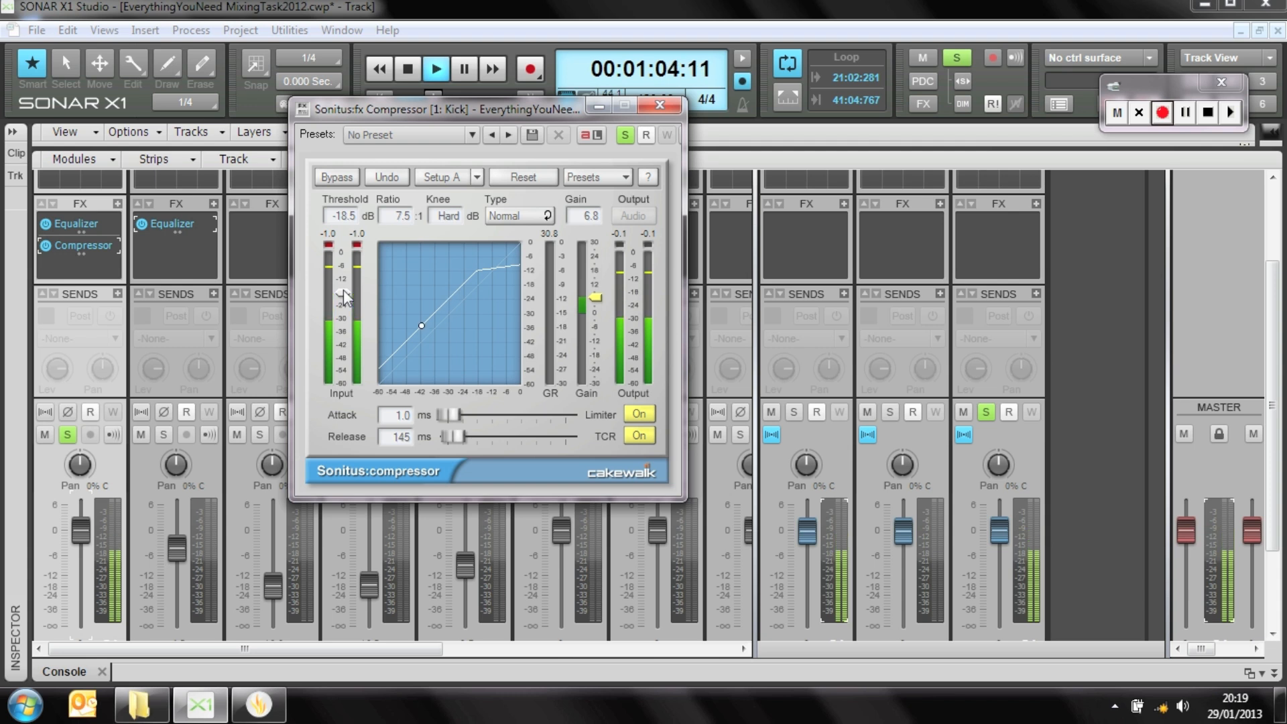
Close the Kick compressor, stop playback, and move the solo from the Kick track to the Snare track.
left_click(660, 106)
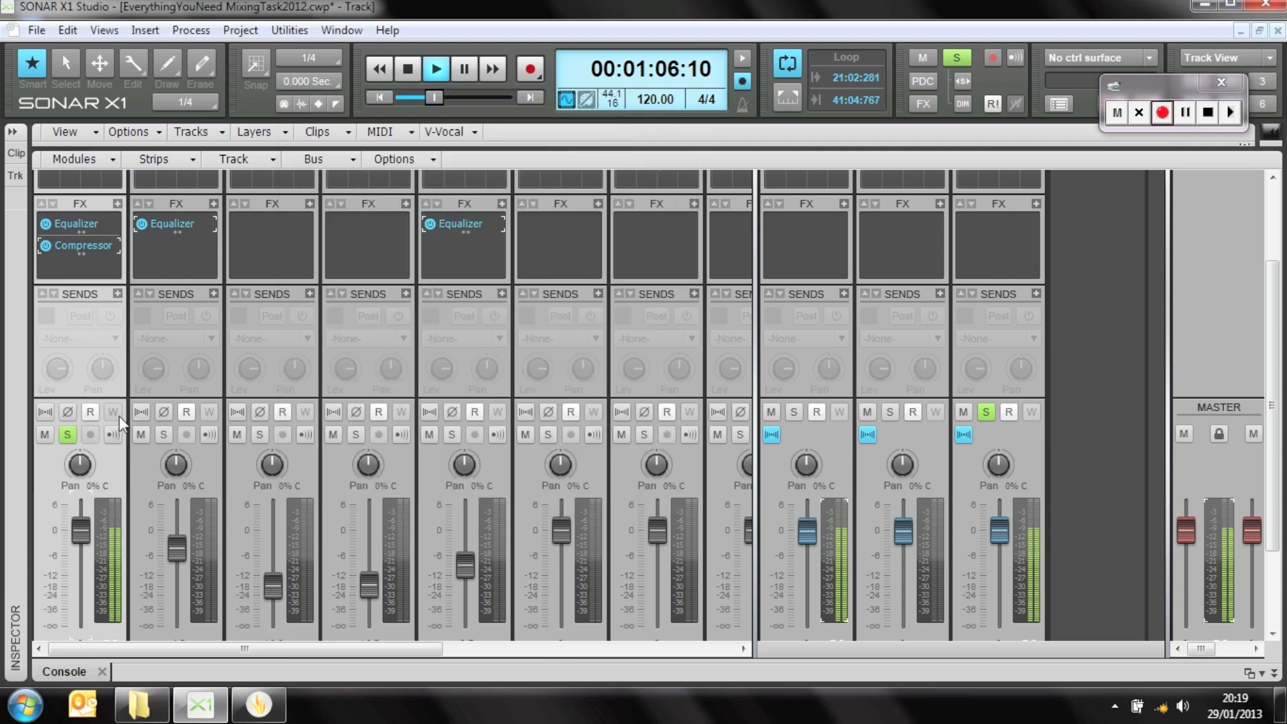
left_click(67, 435)
key("space")
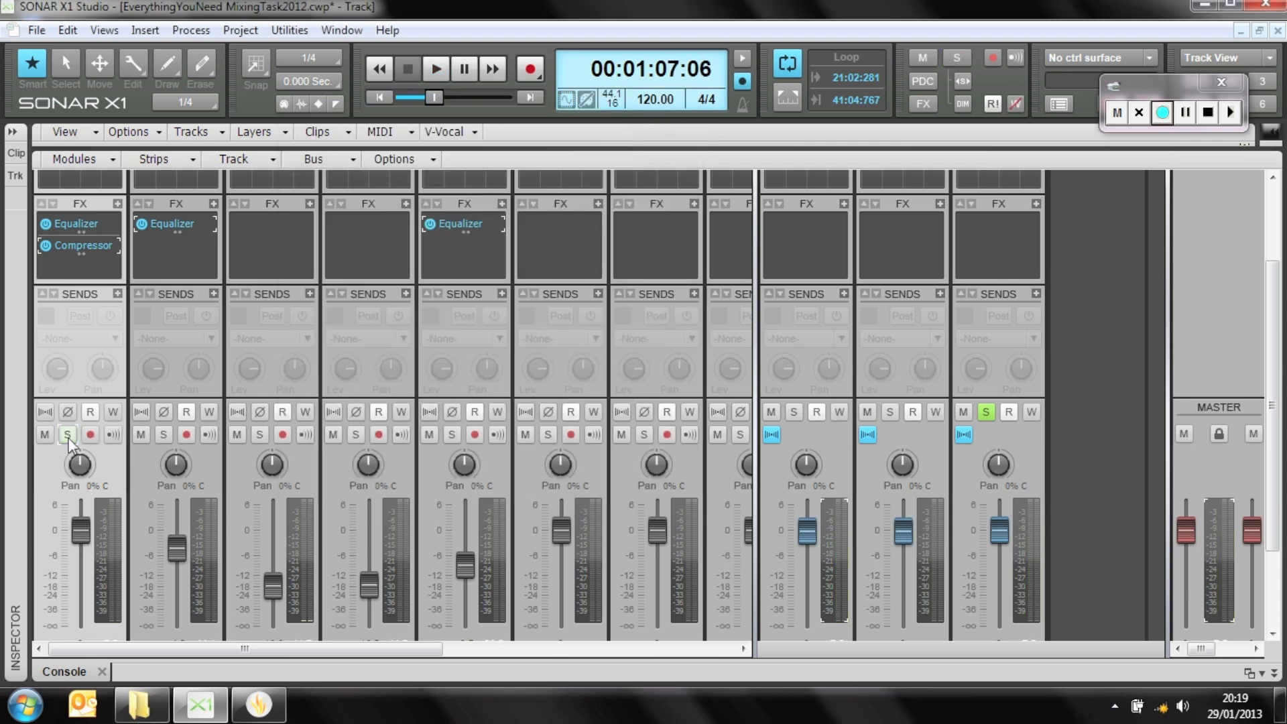
left_click(161, 434)
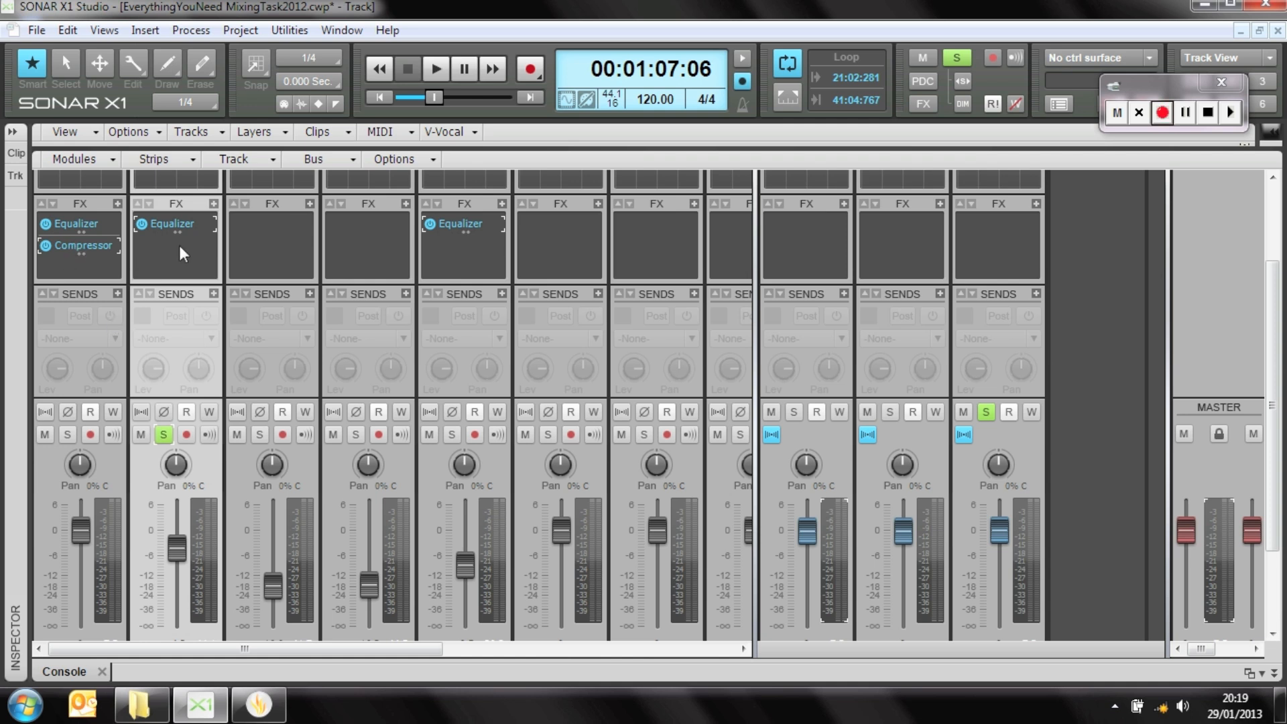
Copy the Kick track's Compressor into the Snare's effects after its Equalizer and open the copy.
left_click_drag(83, 243, 167, 244)
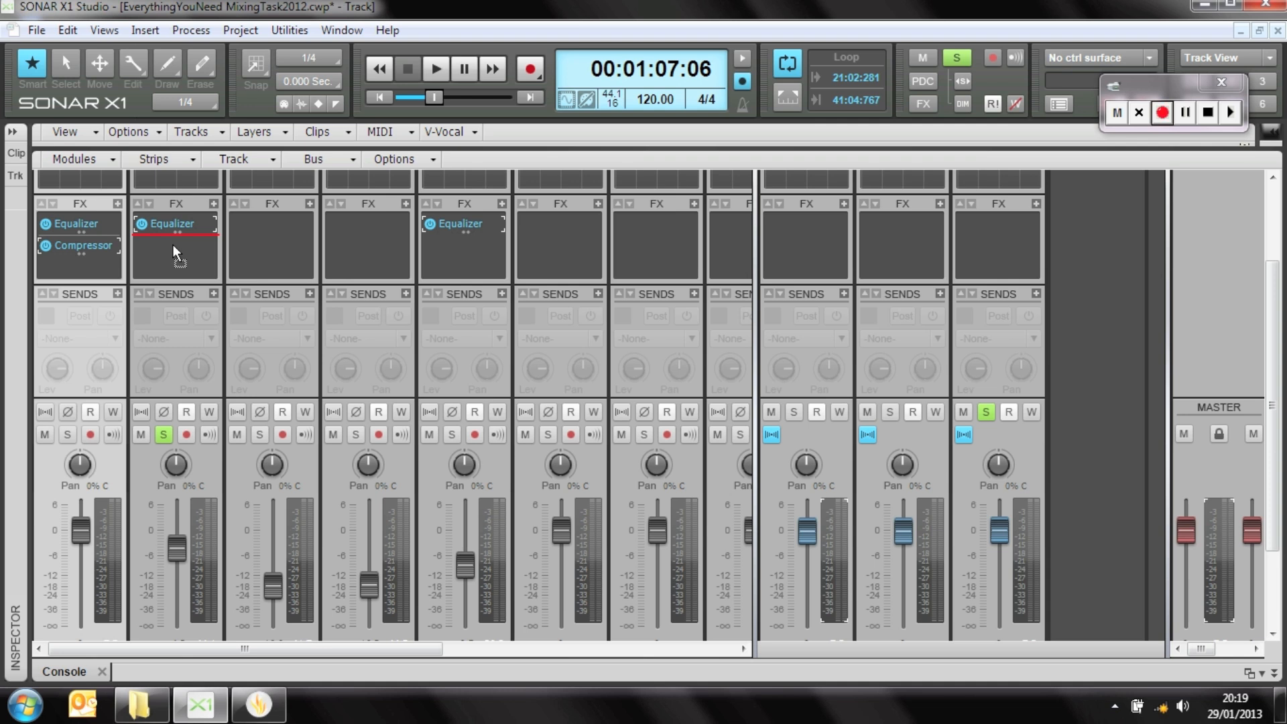
mouse_move(172, 244)
left_mouse_down()
mouse_move(102, 246)
mouse_move(158, 246)
left_mouse_up()
left_click_drag(158, 247, 159, 249)
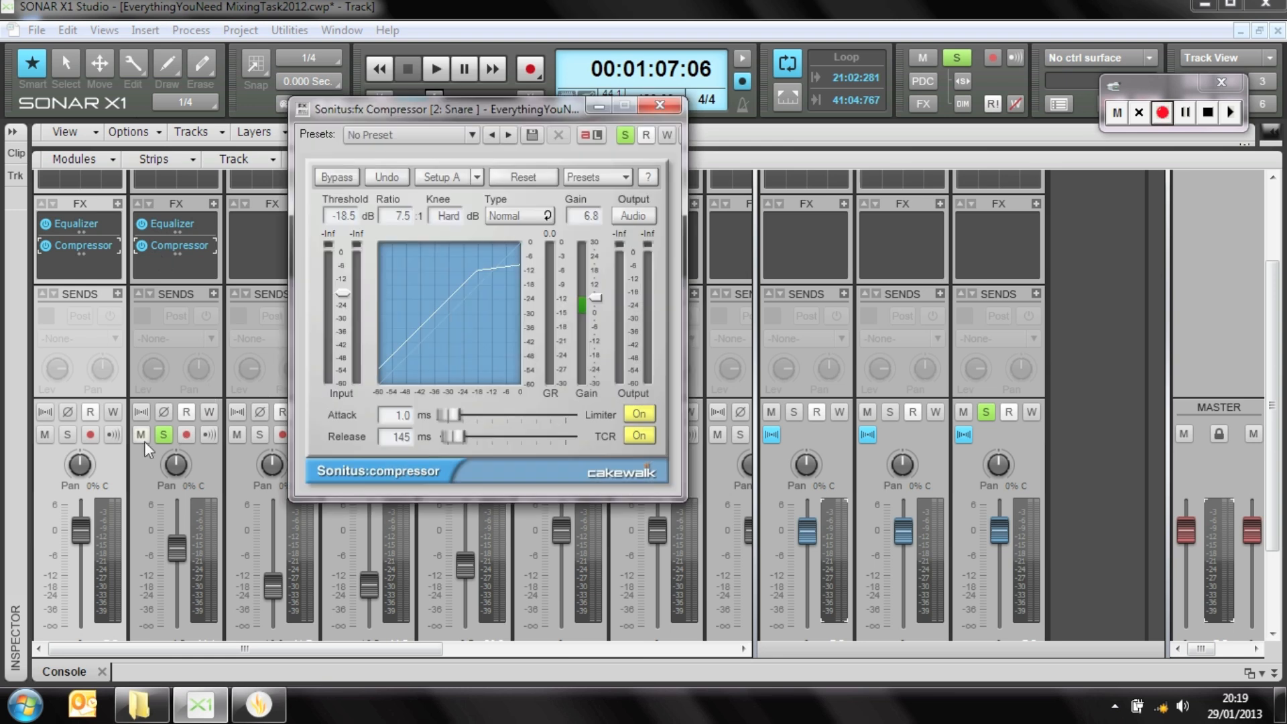
Play the Snare with its compressor bypassed and active, raise the gain to 7.4 dB, stop playback and close the compressor.
key("space")
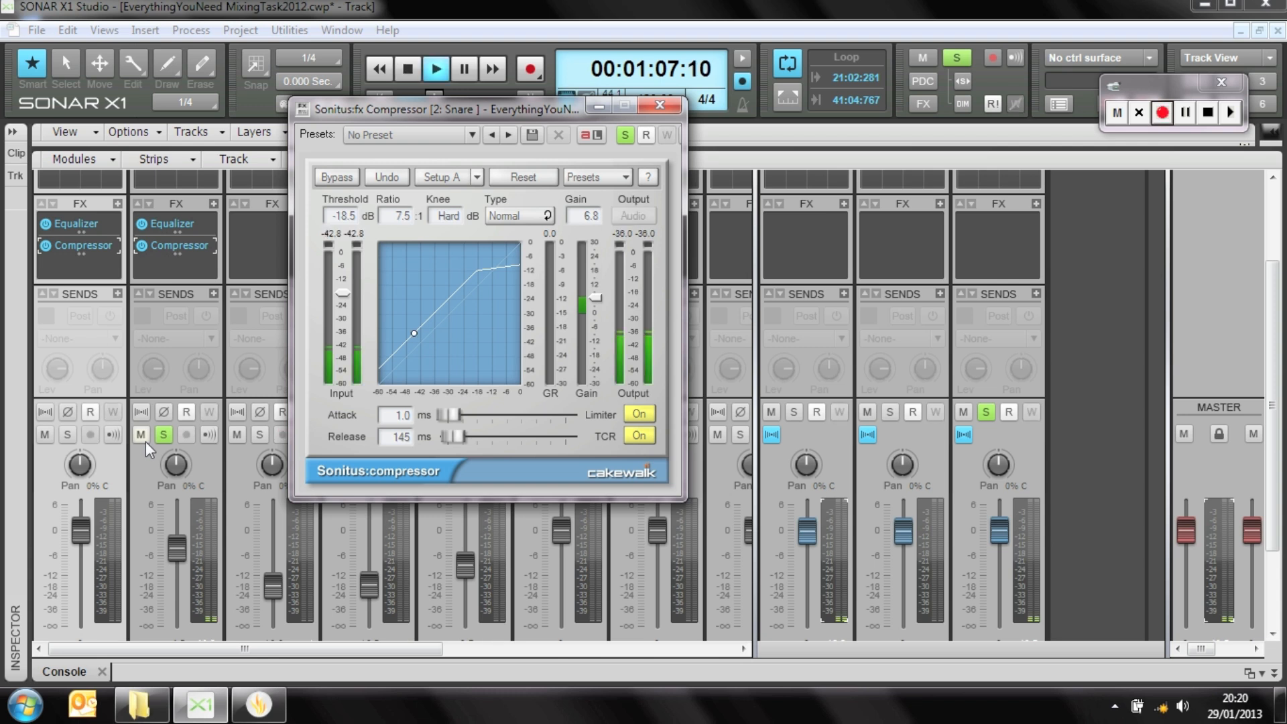
left_click(341, 178)
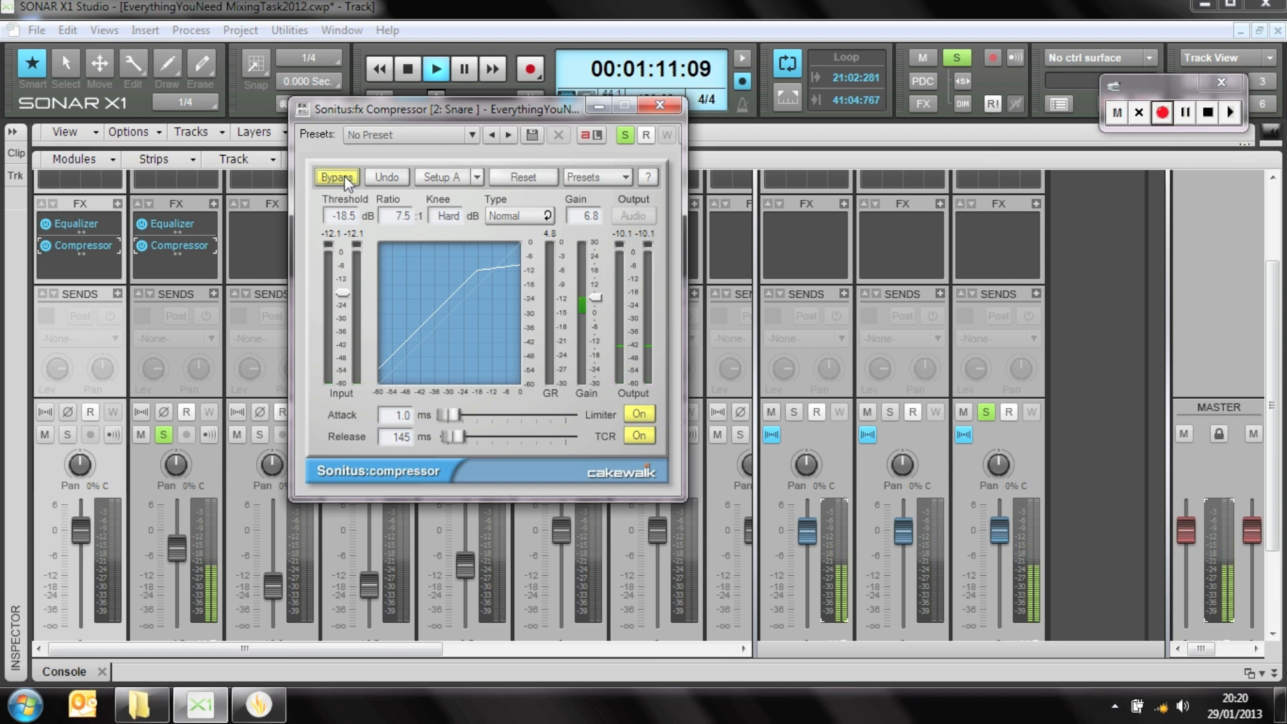
left_click(340, 179)
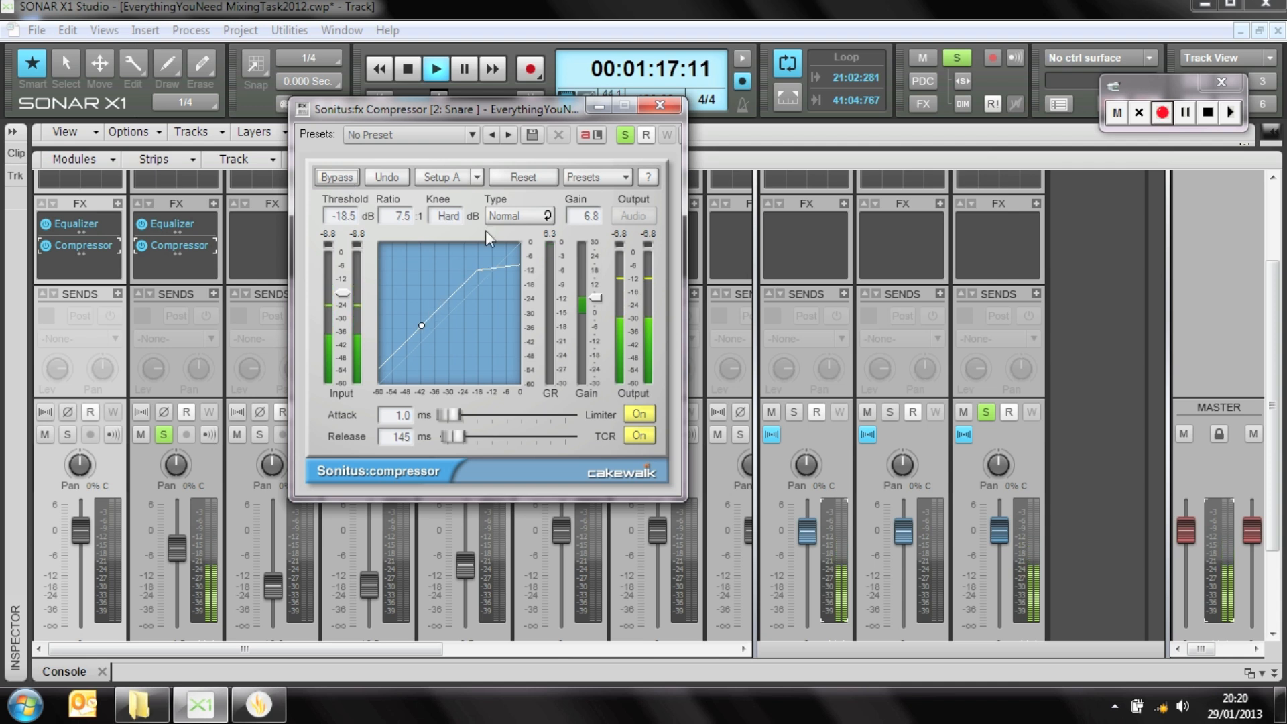
left_click_drag(595, 298, 594, 295)
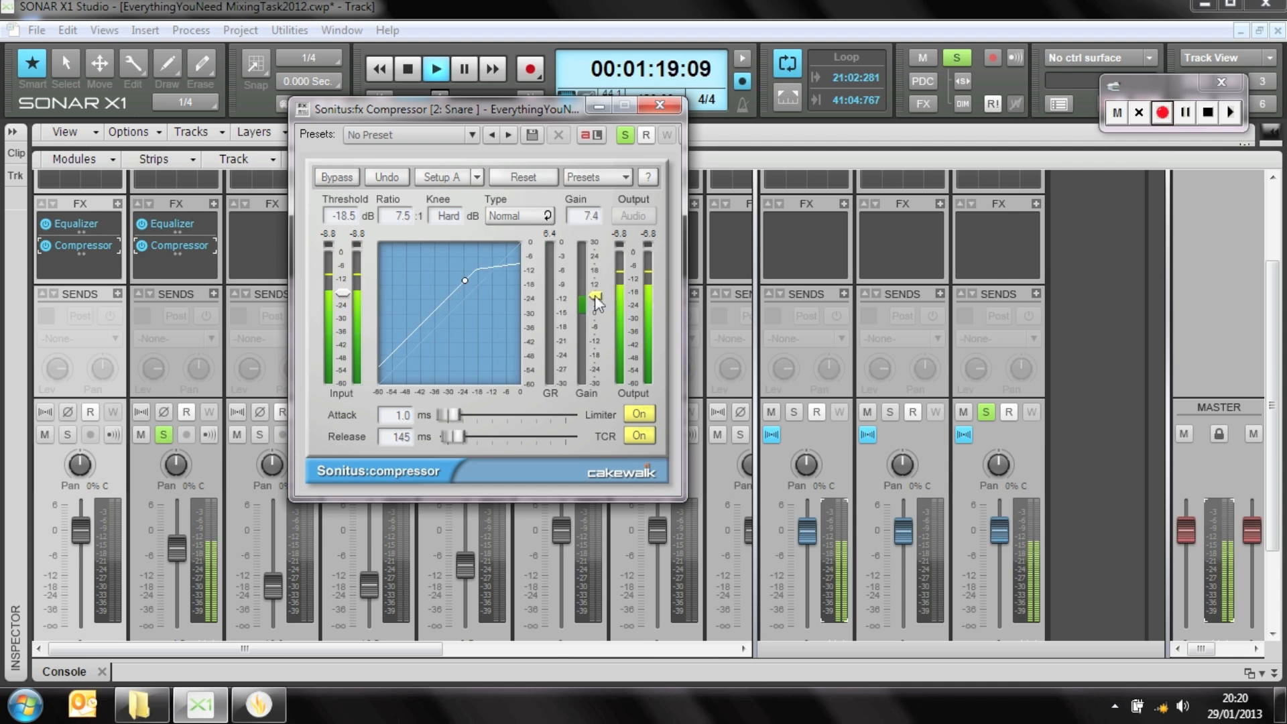
key("space")
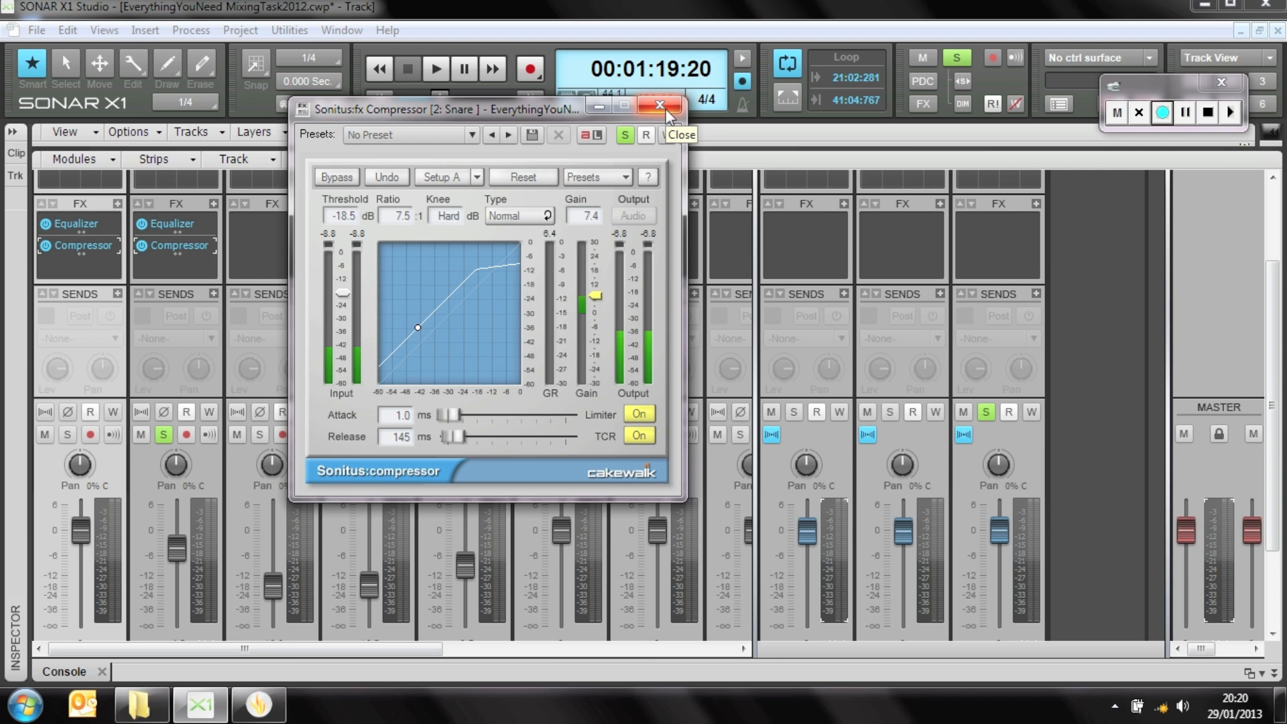
left_click(661, 106)
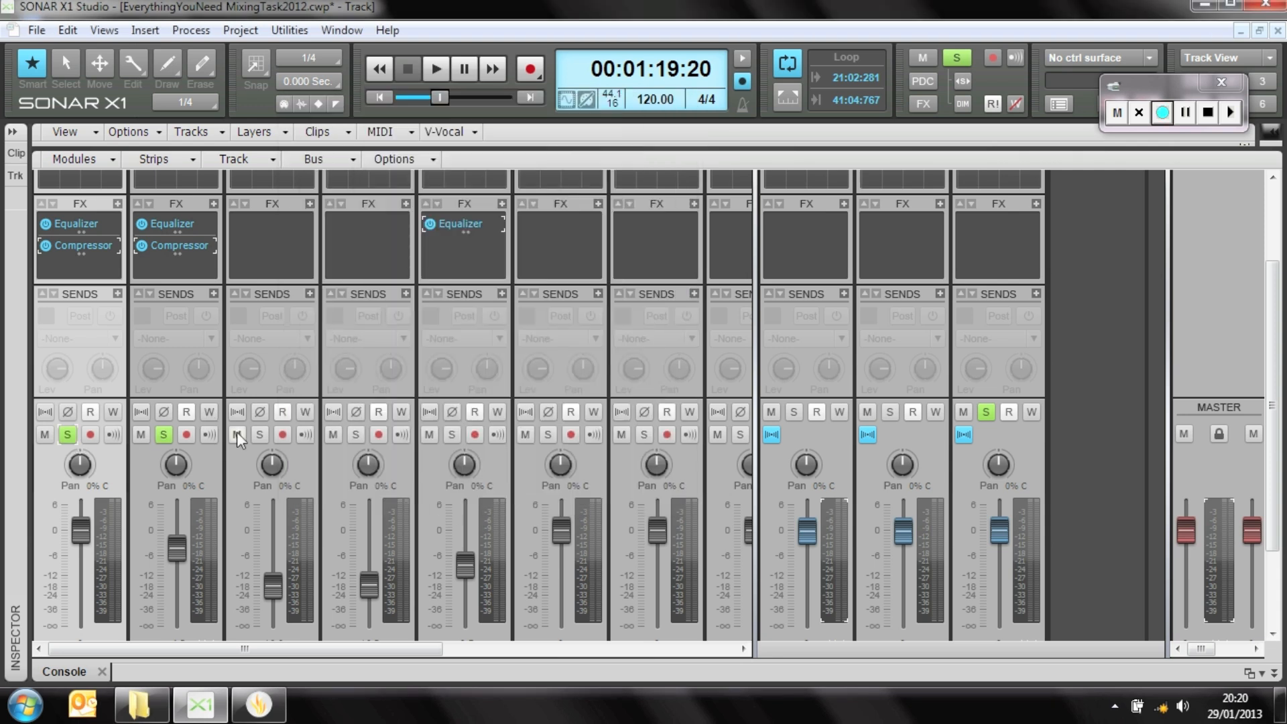
Solo the LTom, RTom and OH tracks together with Kick and Snare, and play the full kit briefly.
left_click(260, 435)
left_click(355, 434)
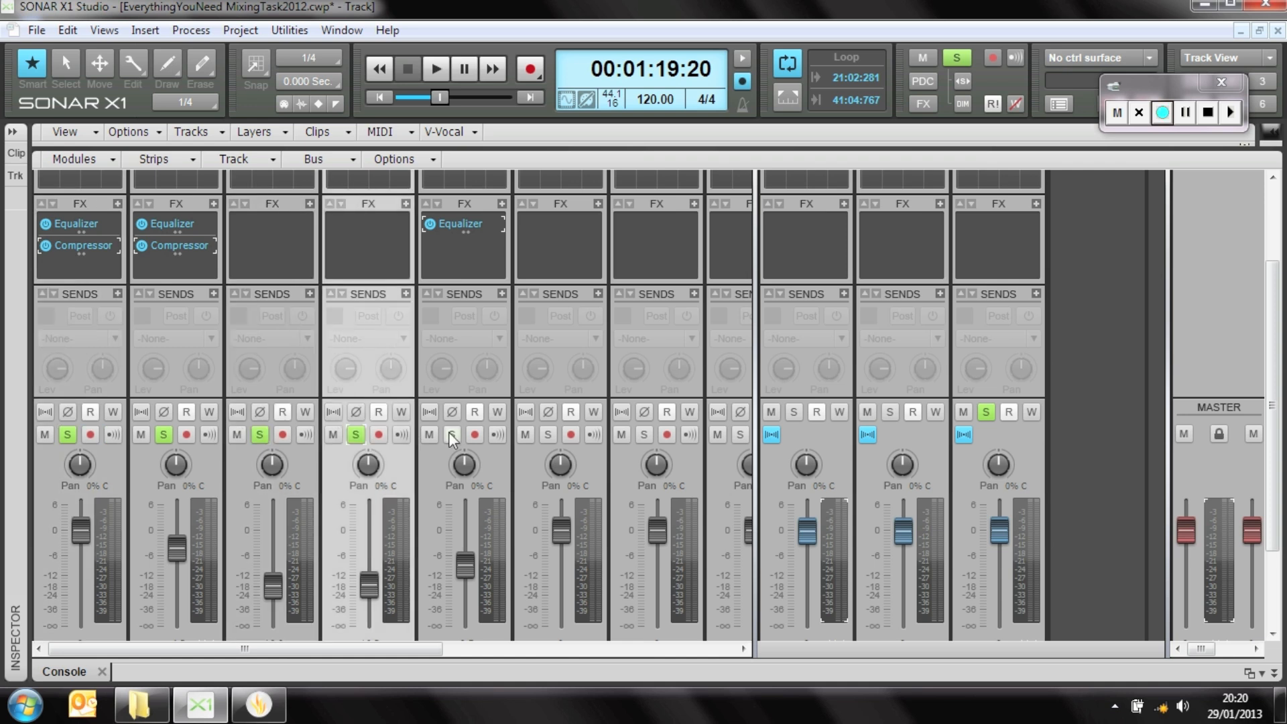
left_click(449, 434)
key("space")
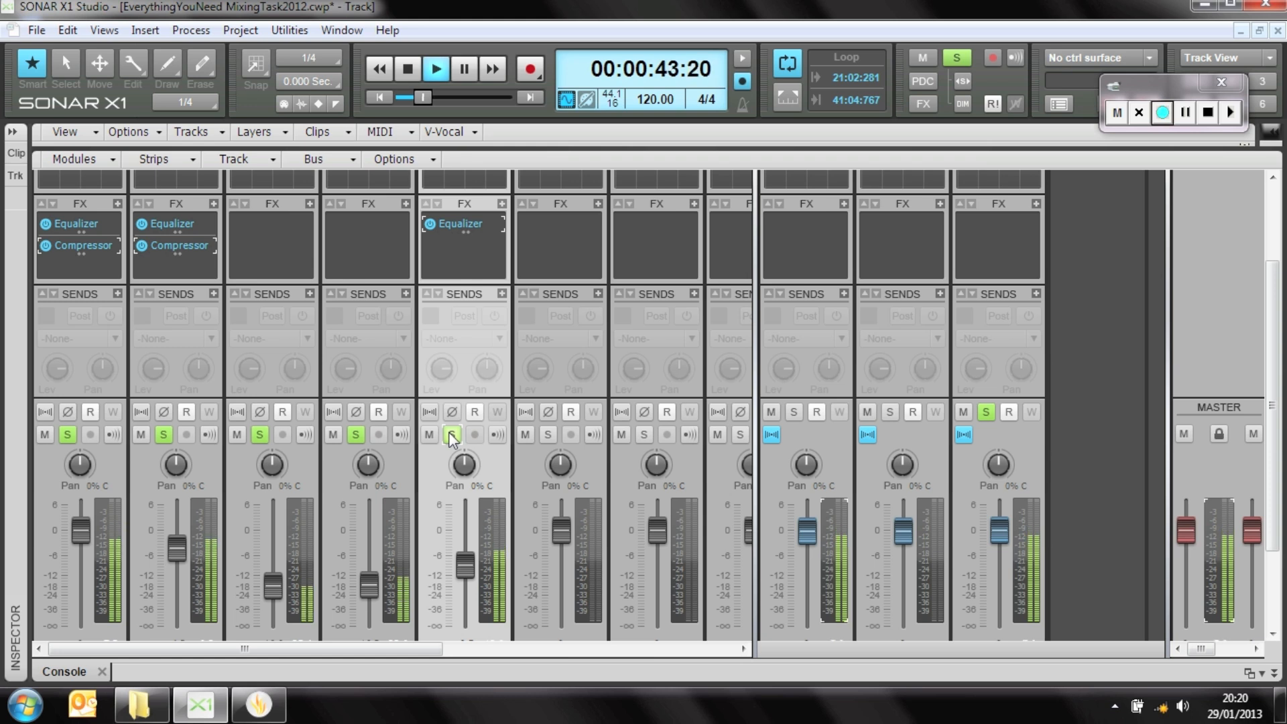
key("space")
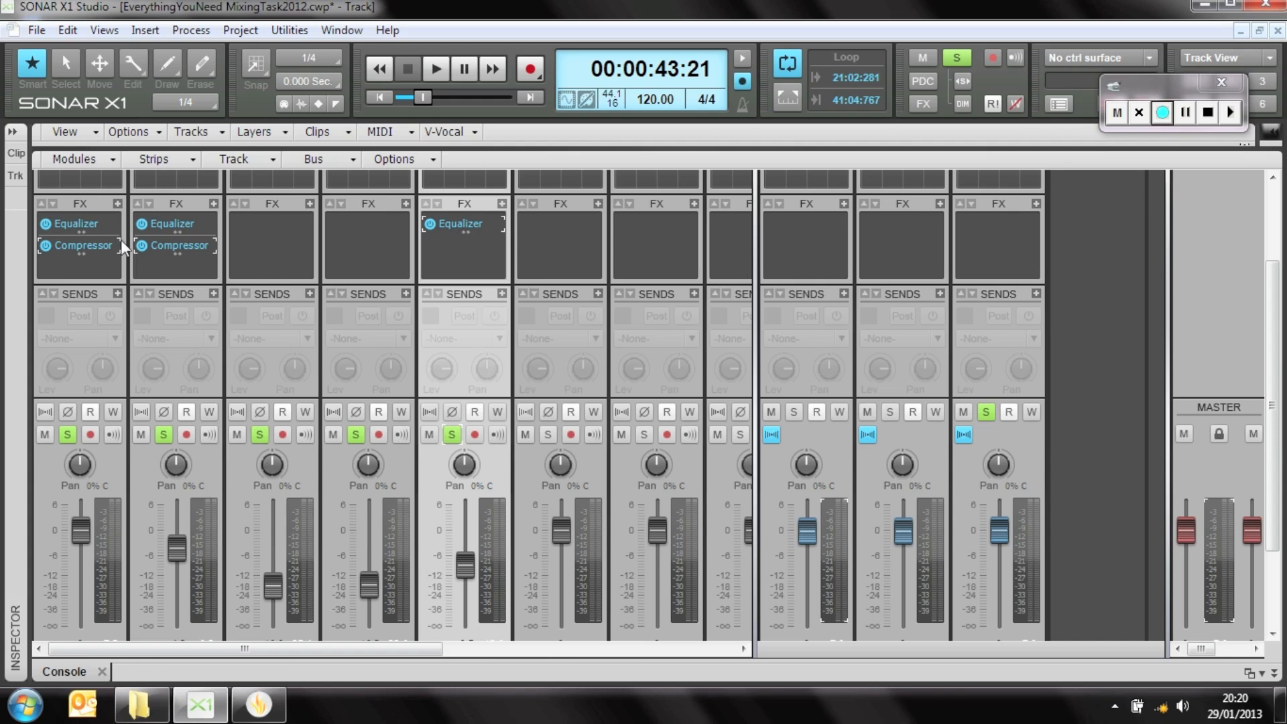
Clone the Snare track once, including its events, properties, effects and sends, starting at track 3.
scroll(224, 389, "down", 1)
scroll(180, 581, "down", 3)
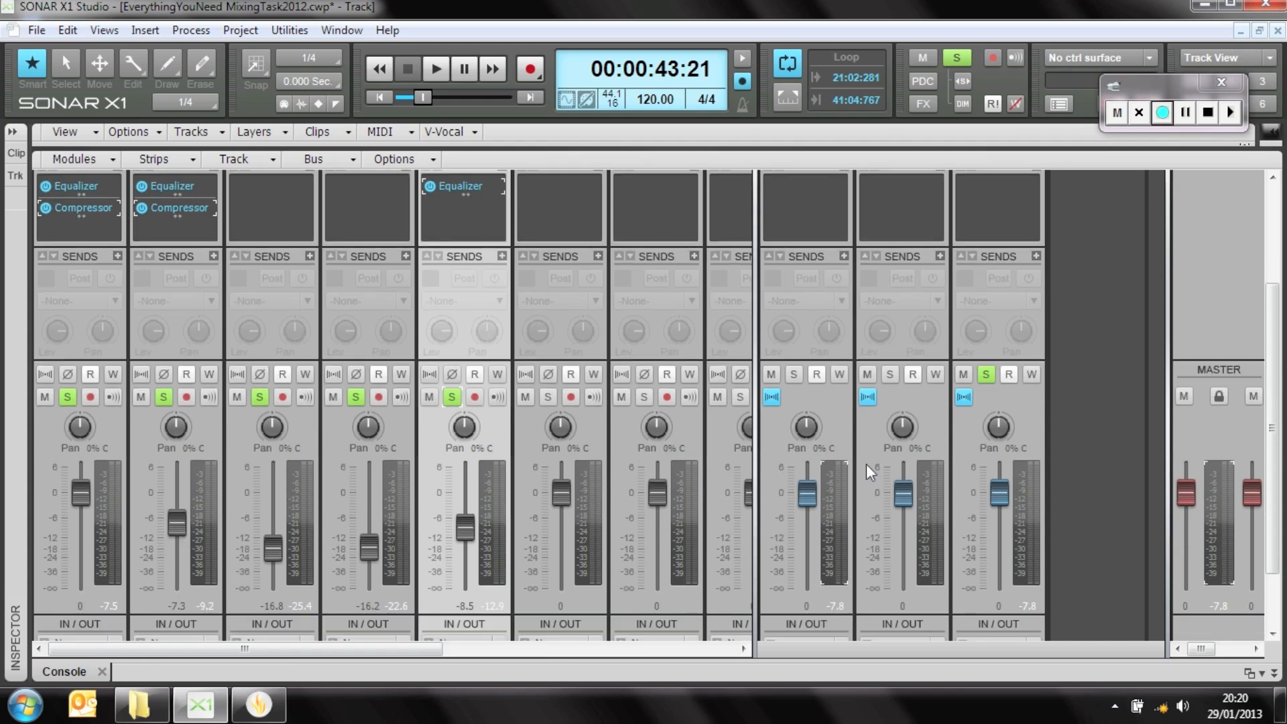
scroll(650, 573, "down", 2)
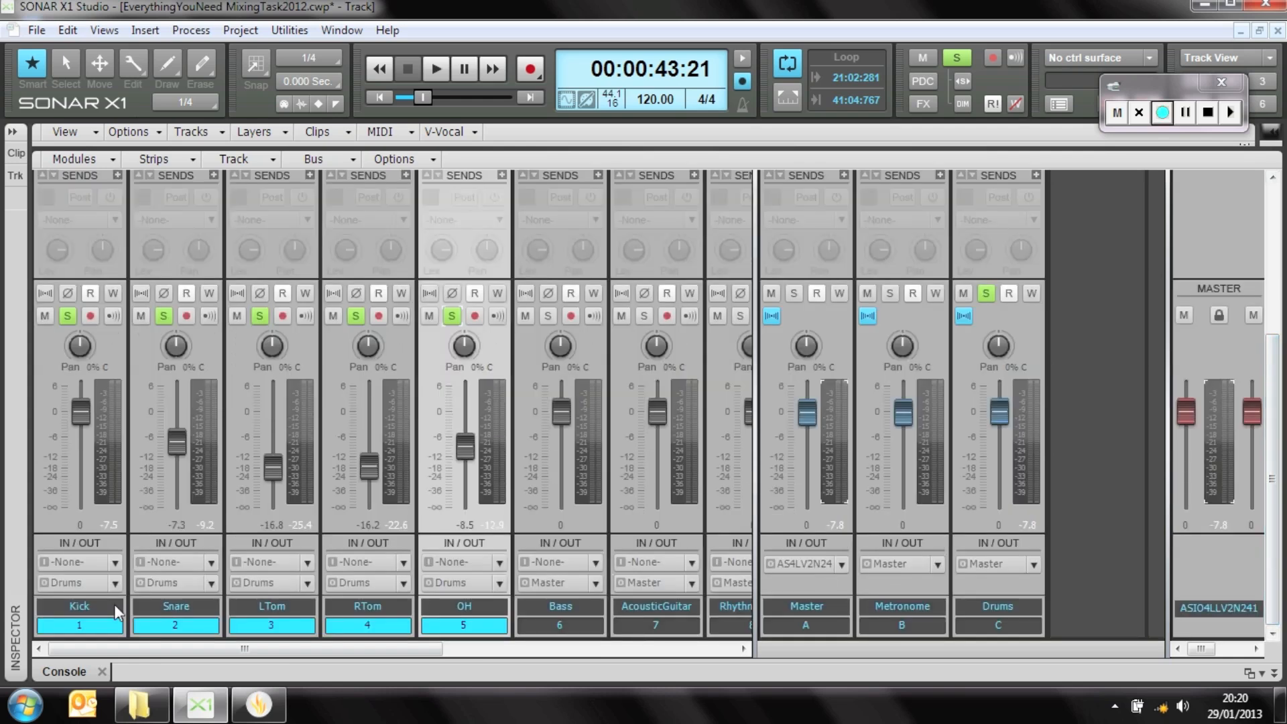
left_click(178, 628)
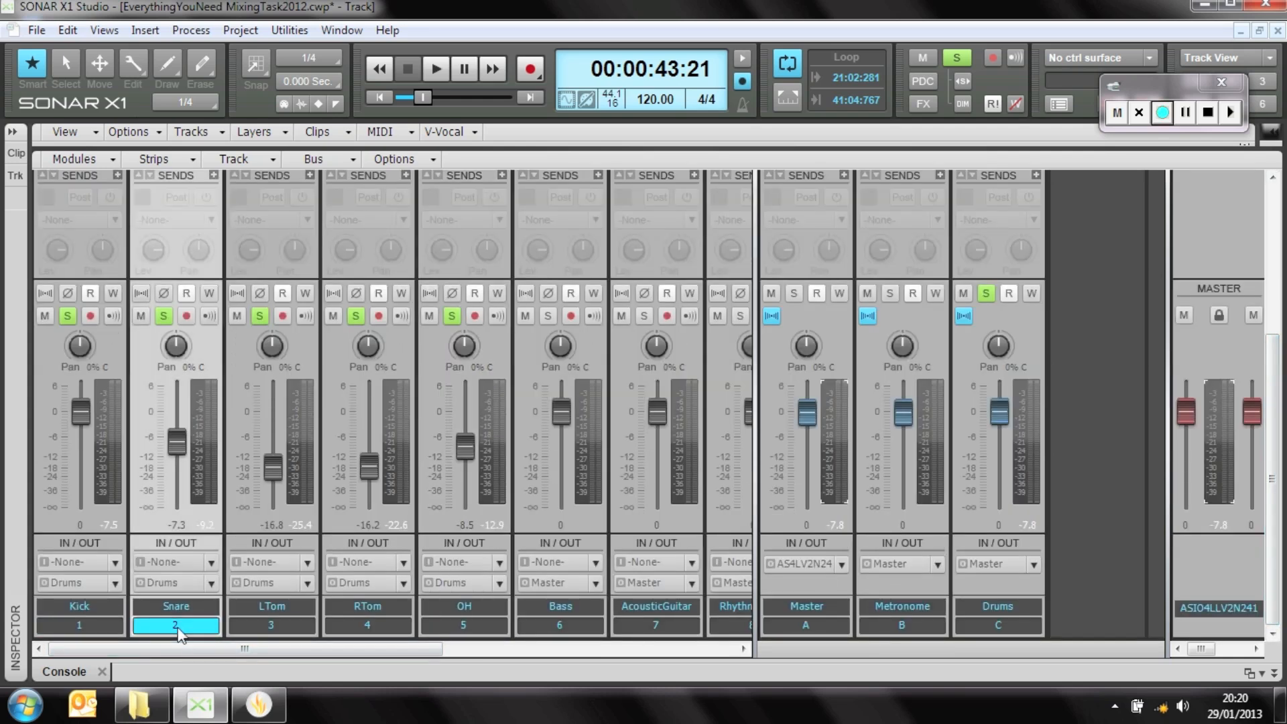
left_click_drag(544, 148, 575, 594)
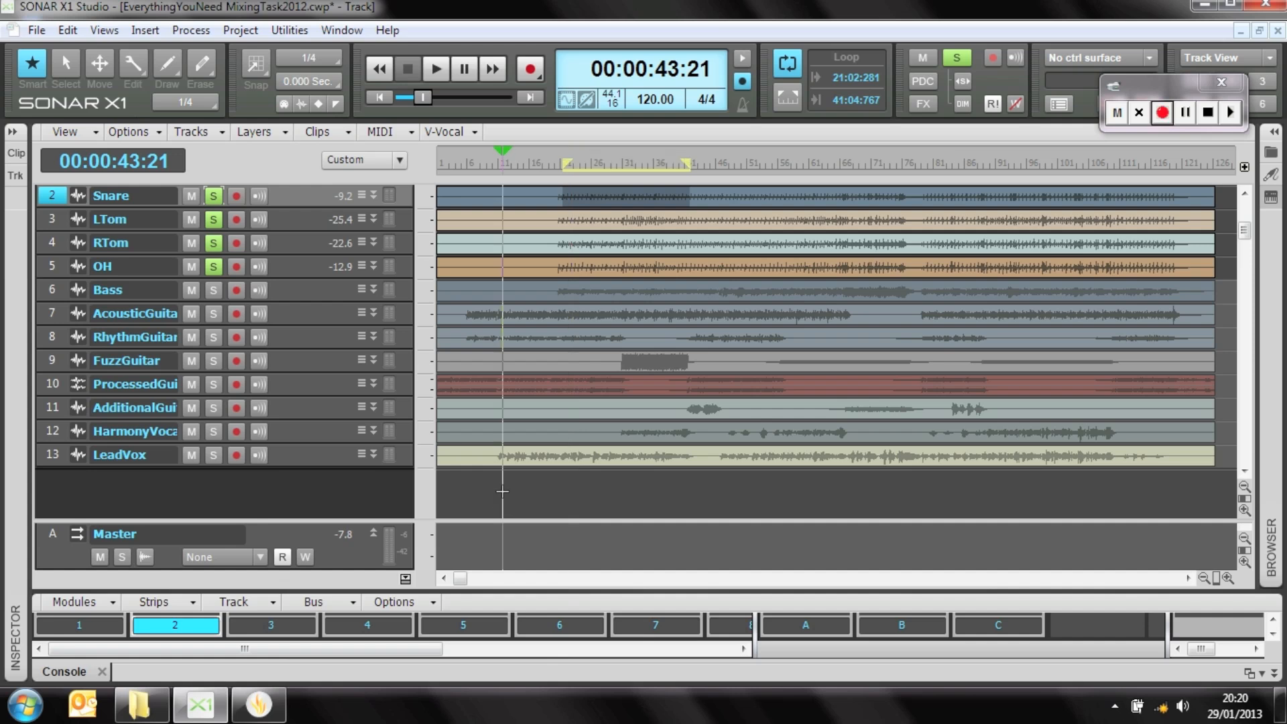
left_click(502, 493)
scroll(472, 469, "up", 1)
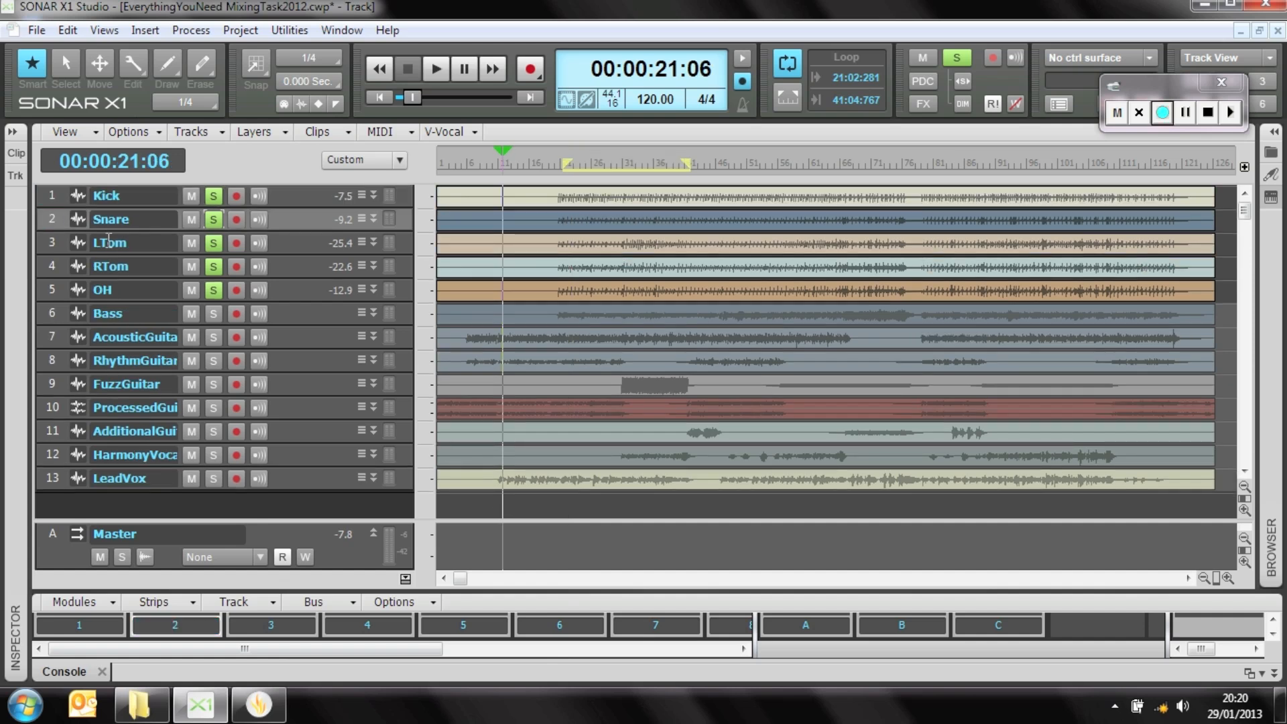
left_click(53, 220)
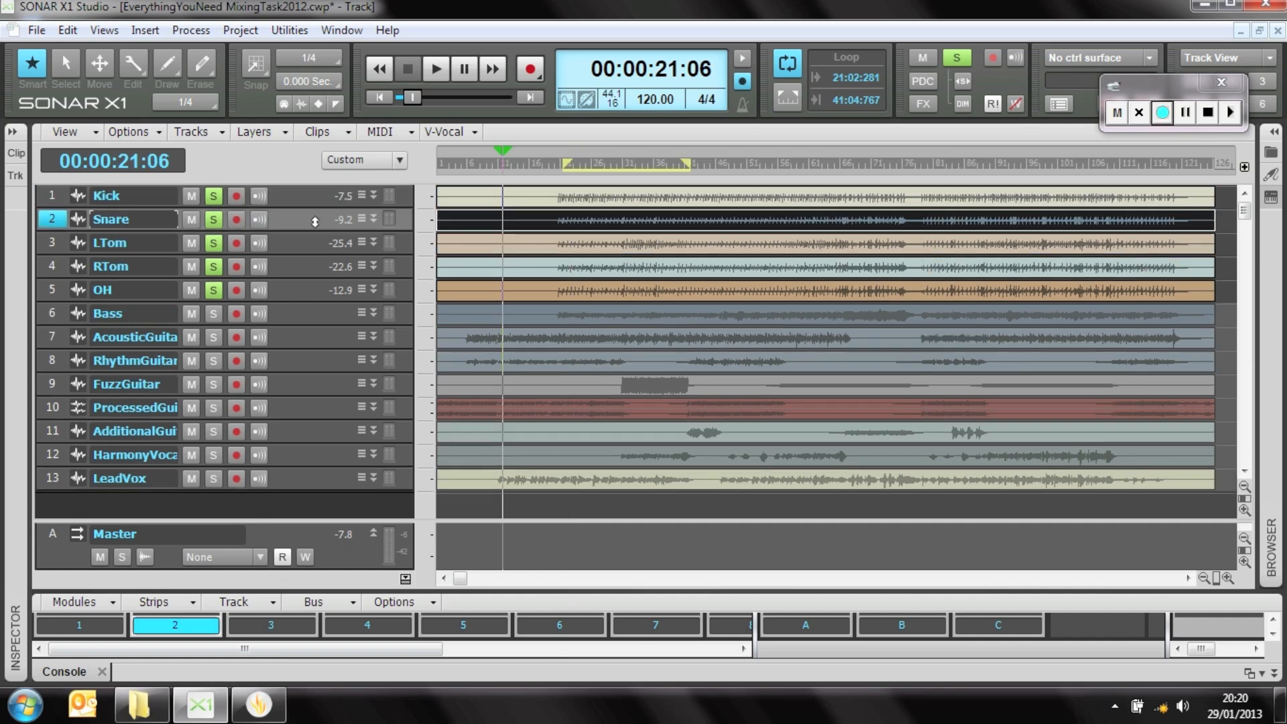
right_click(289, 221)
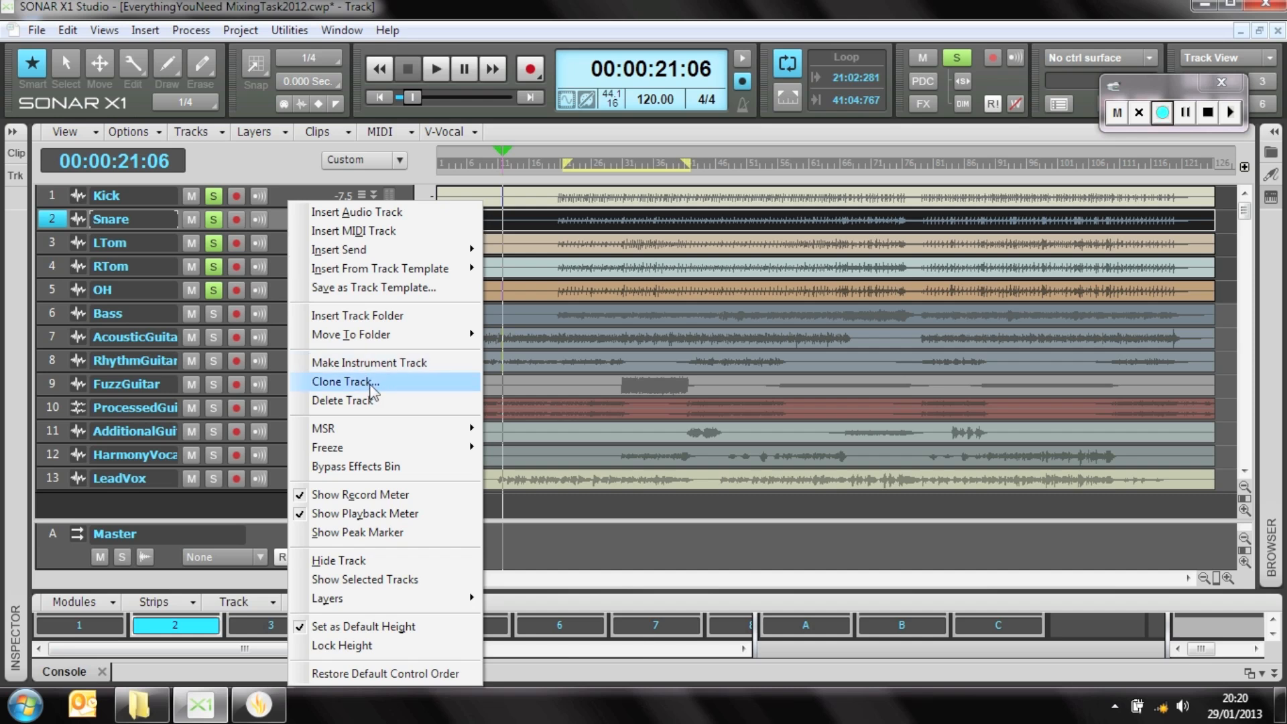
left_click(371, 383)
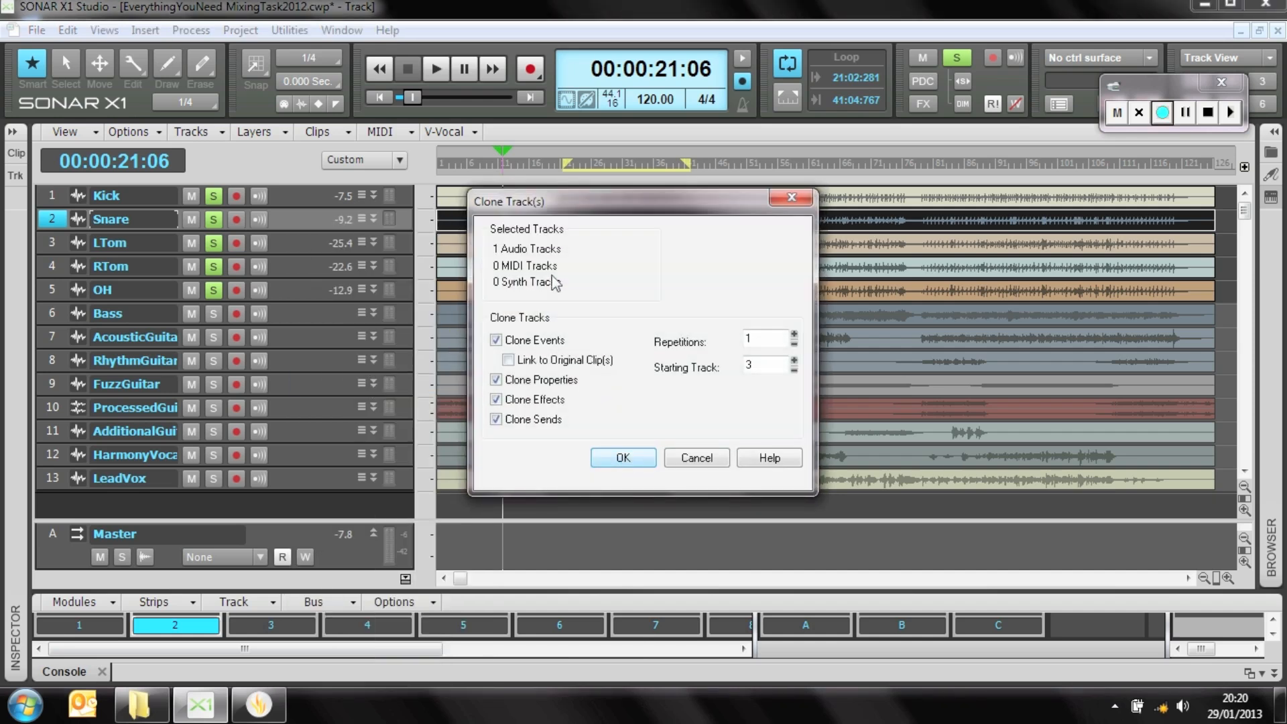
left_click(611, 460)
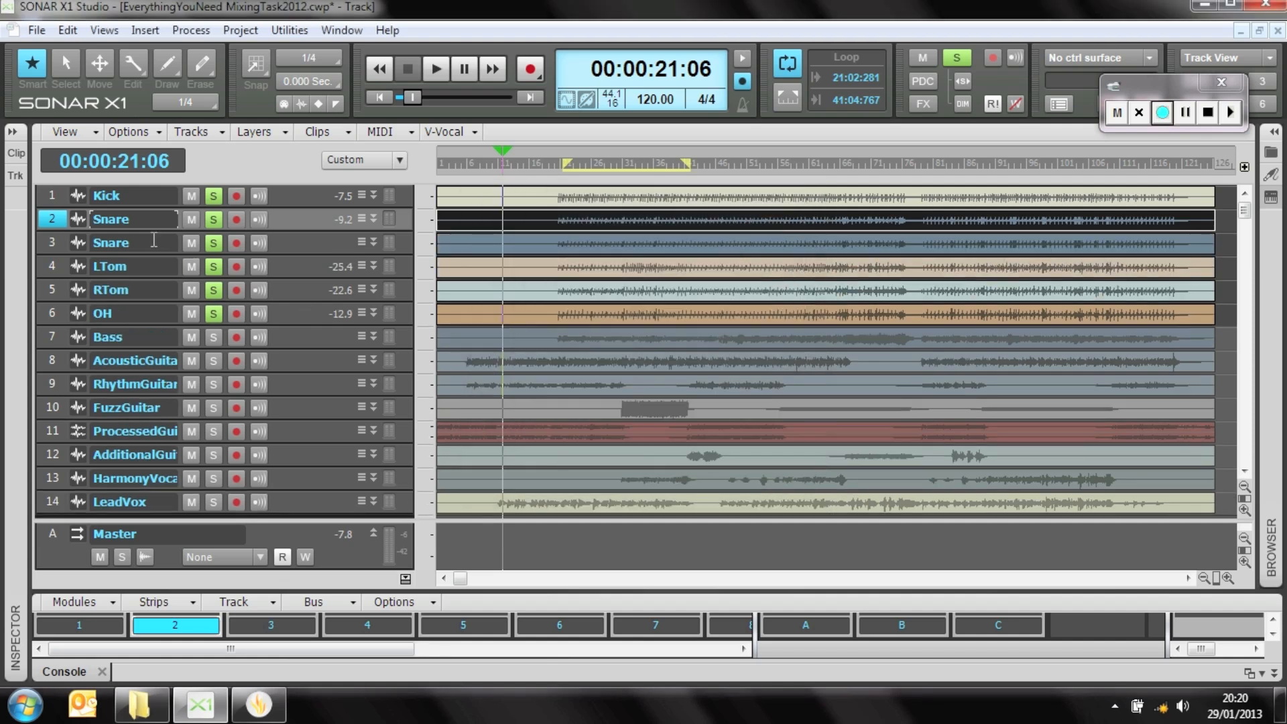
Rename the cloned track on track 3 as Snare Gated.
double_click(153, 241)
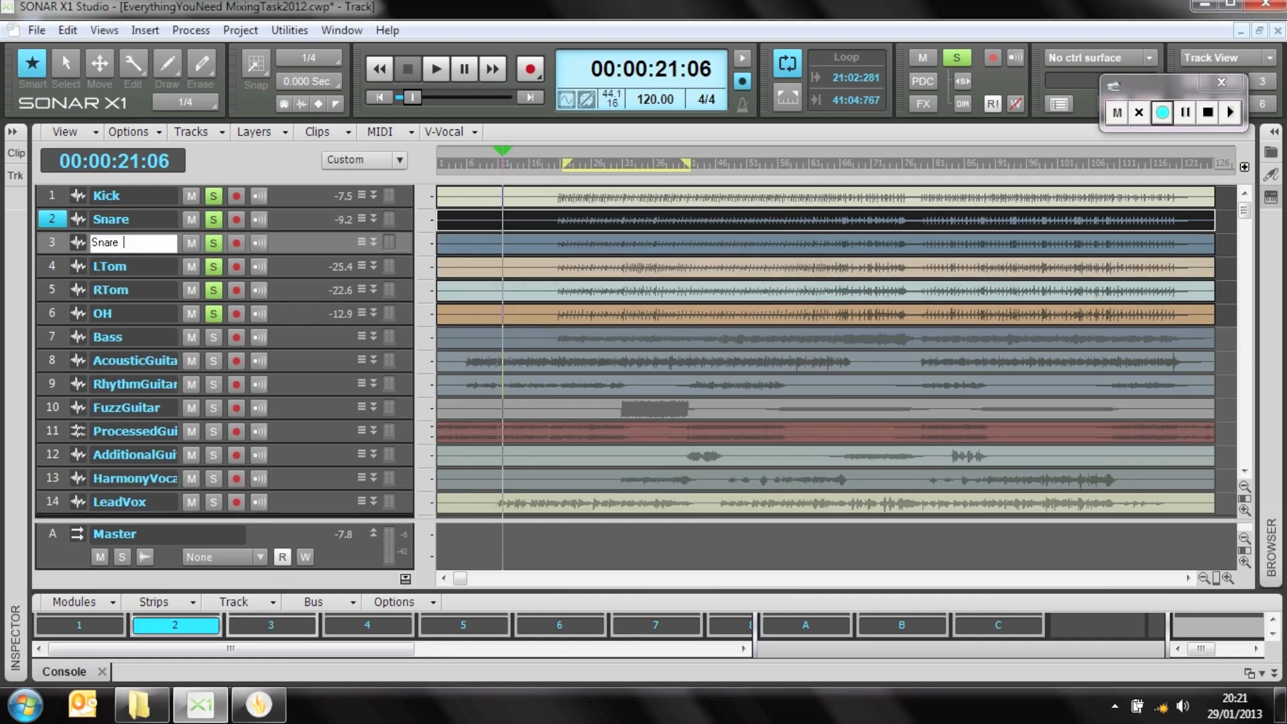
type("Gated")
key("Return")
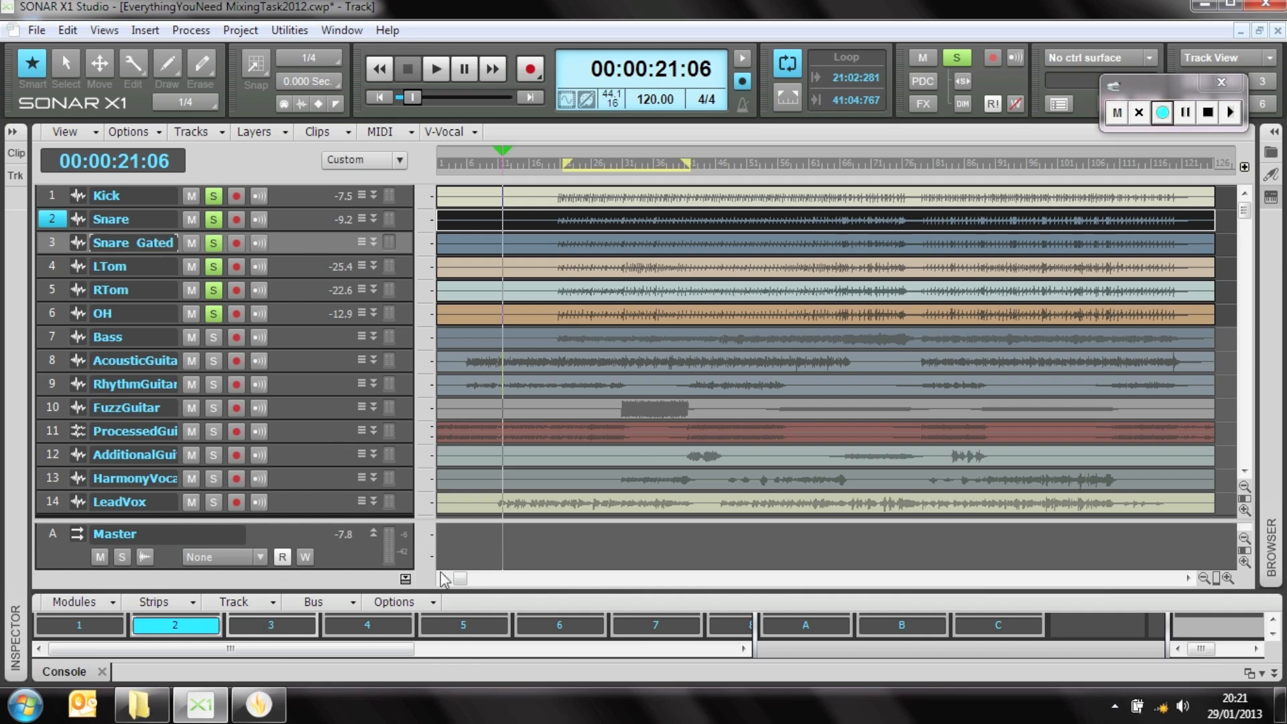
Enlarge the console again and remove the solo from Kick, LTom, RTom and OH, keeping only Snare and Snare Gated soloed.
left_click_drag(472, 590, 472, 205)
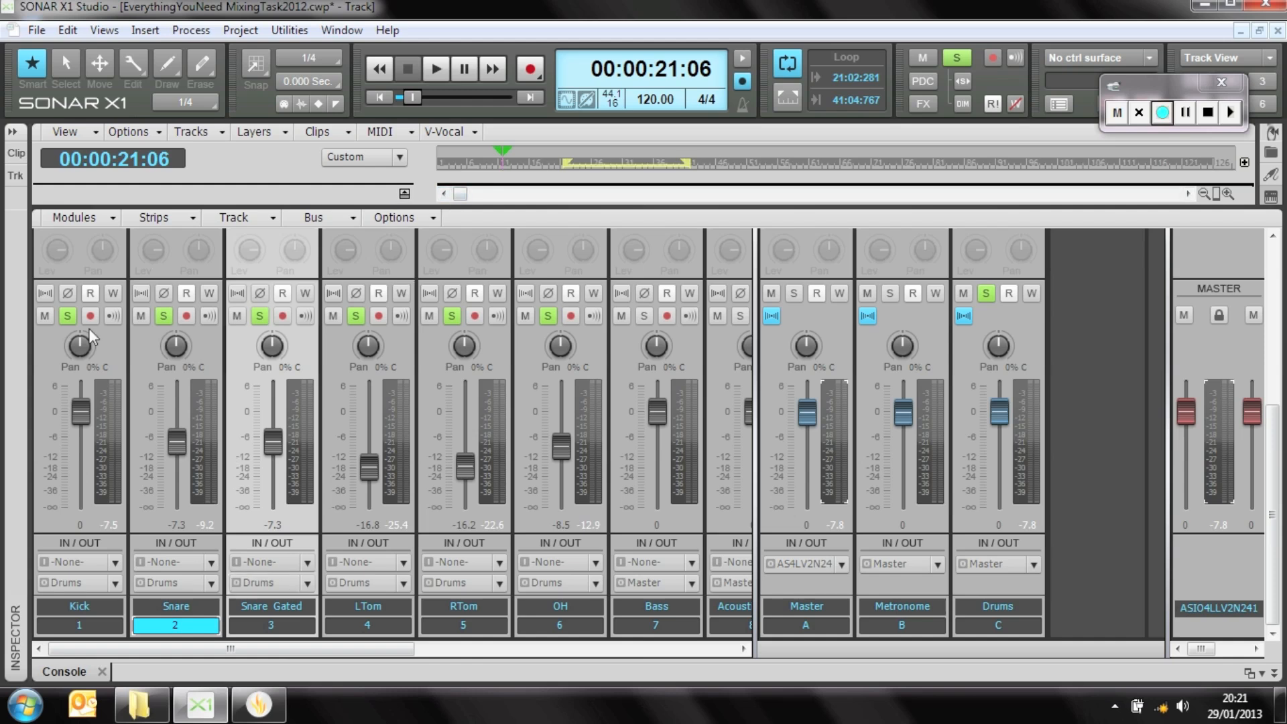
left_click(67, 315)
left_click(266, 315)
left_click(357, 316)
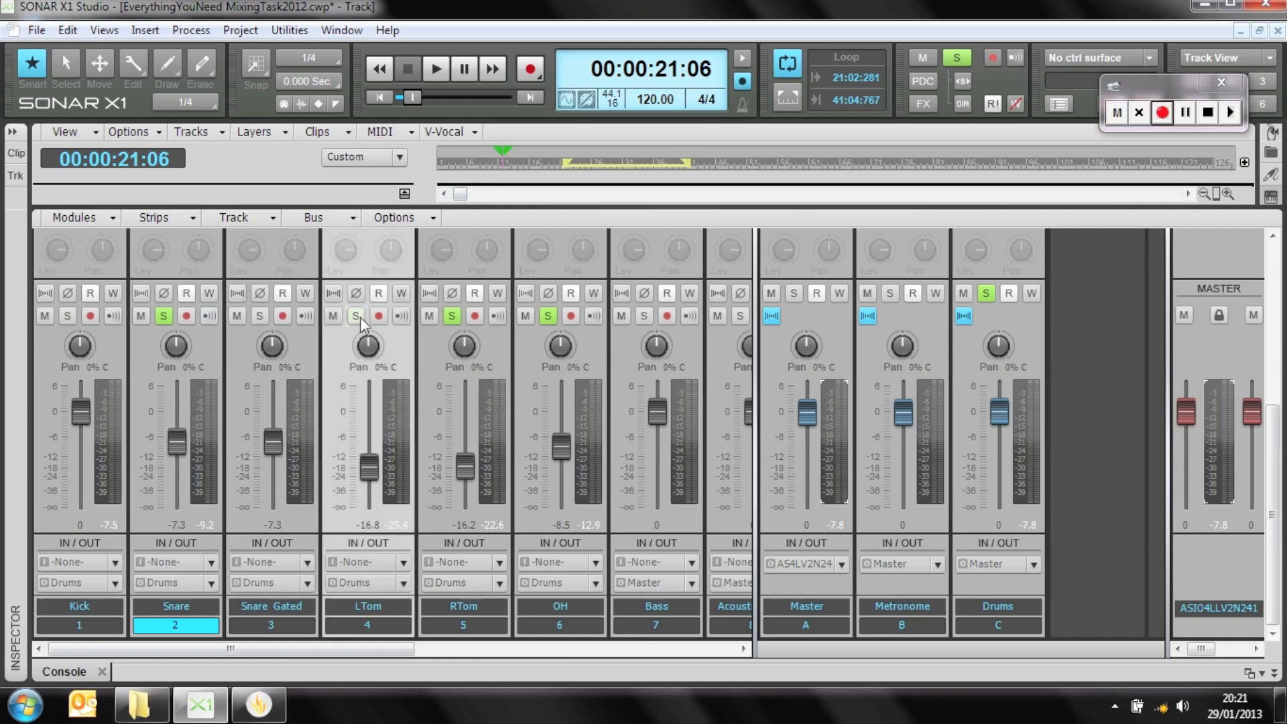
left_click(452, 314)
left_click(548, 315)
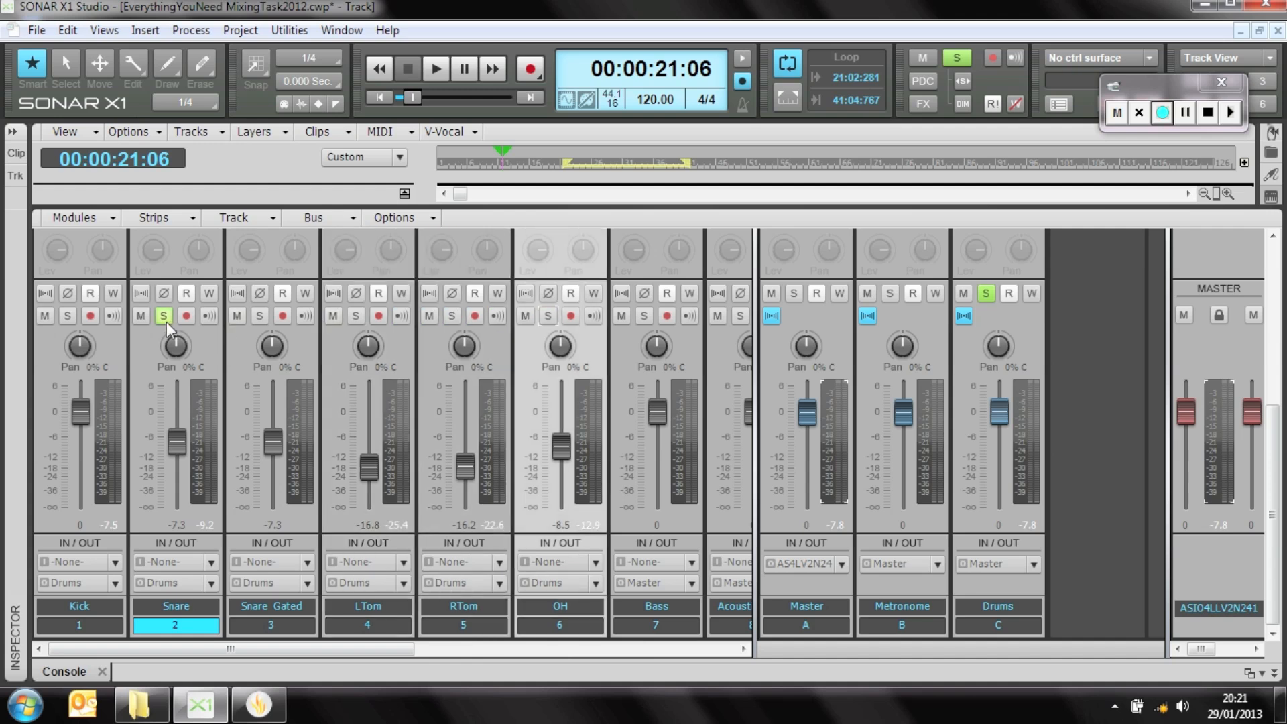
left_click(261, 315)
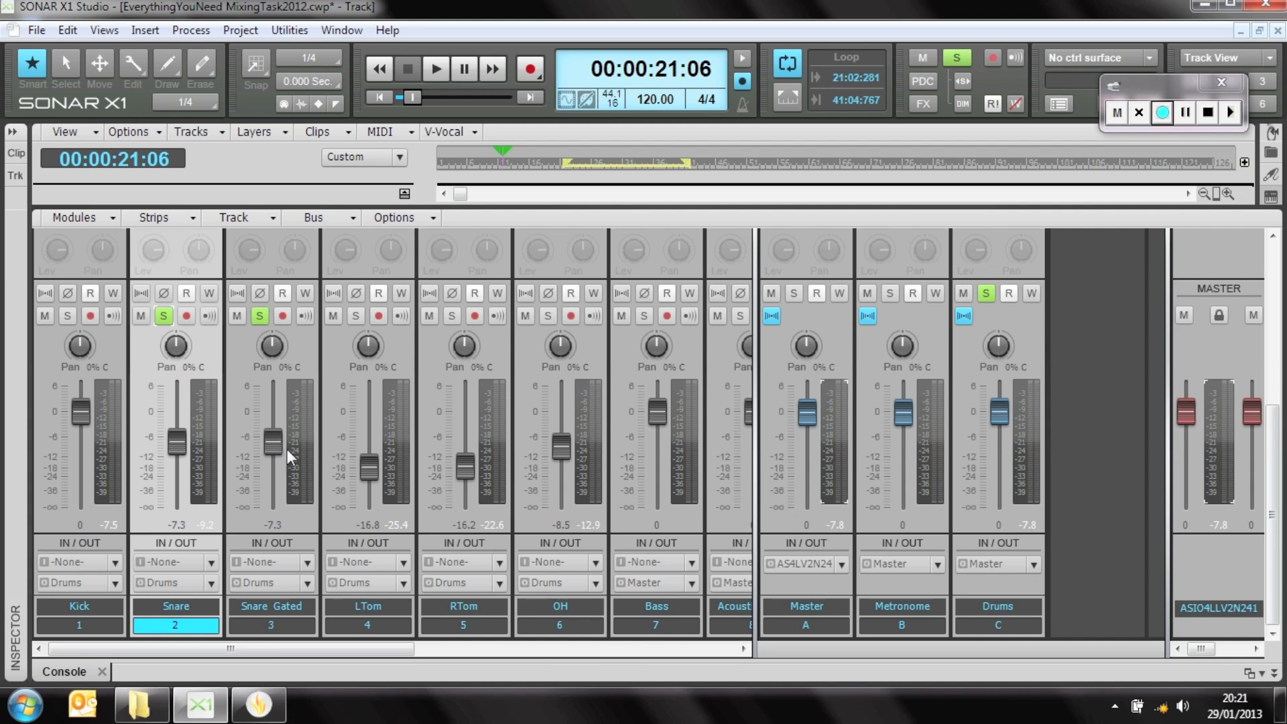
Play the two soloed snare tracks from within the loop region, muting and unmuting Snare Gated, and stop playback.
key("space")
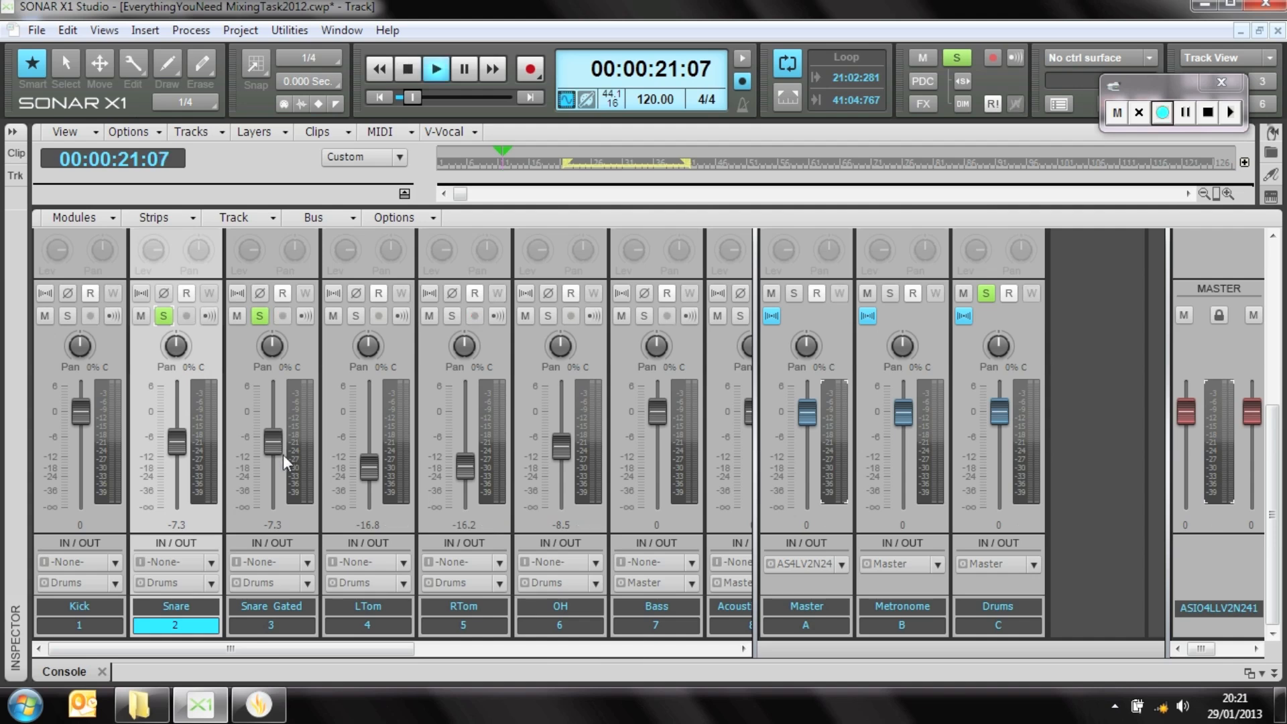
key("space")
key("space")
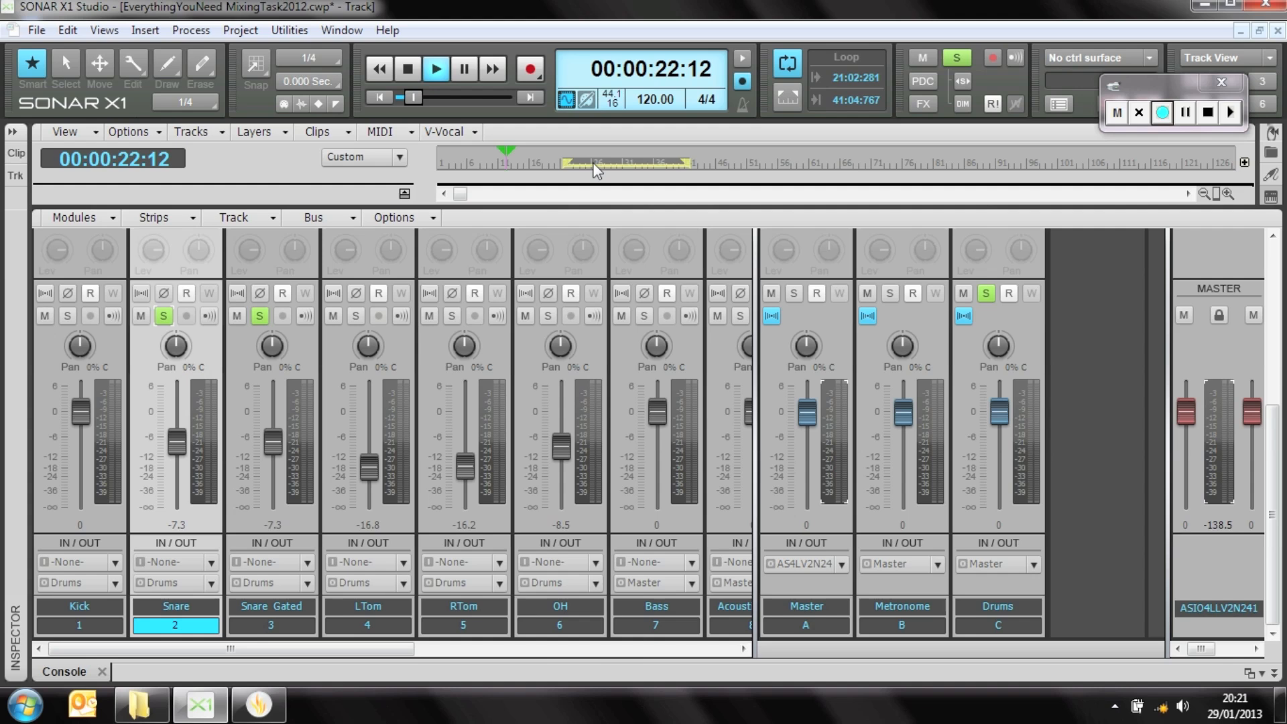
left_click(593, 159)
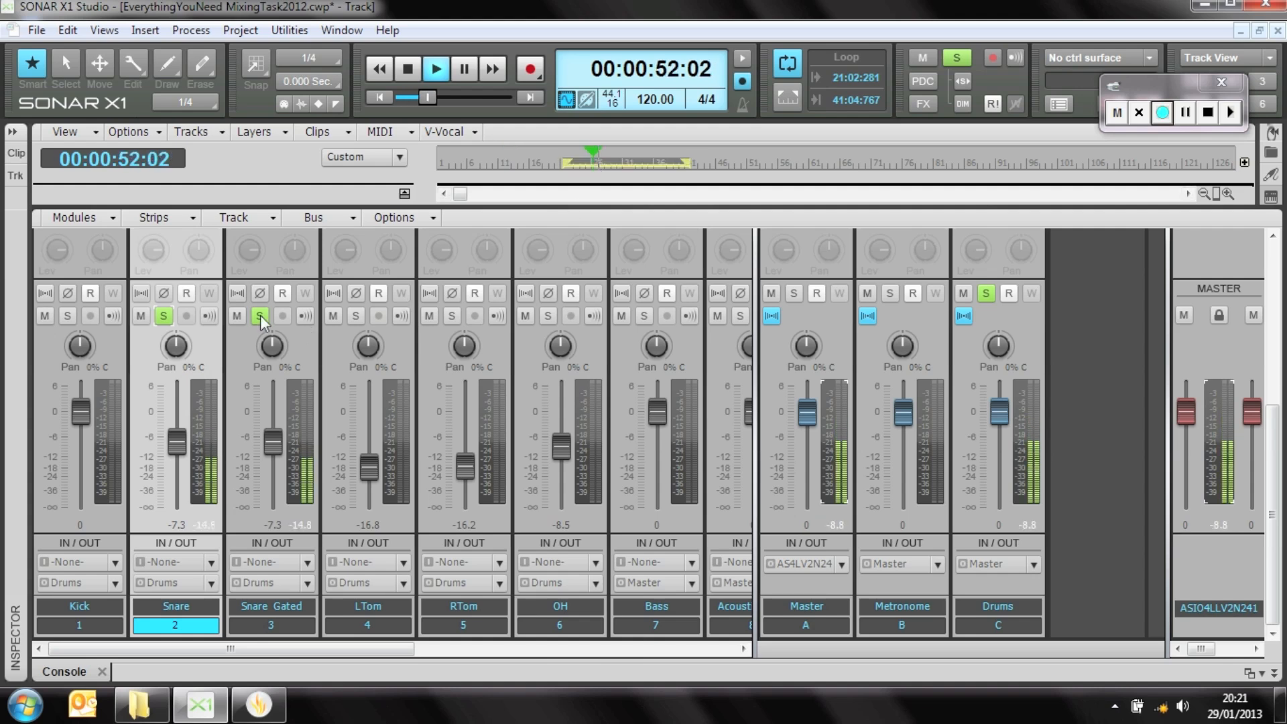
left_click(243, 318)
left_click(244, 319)
key("space")
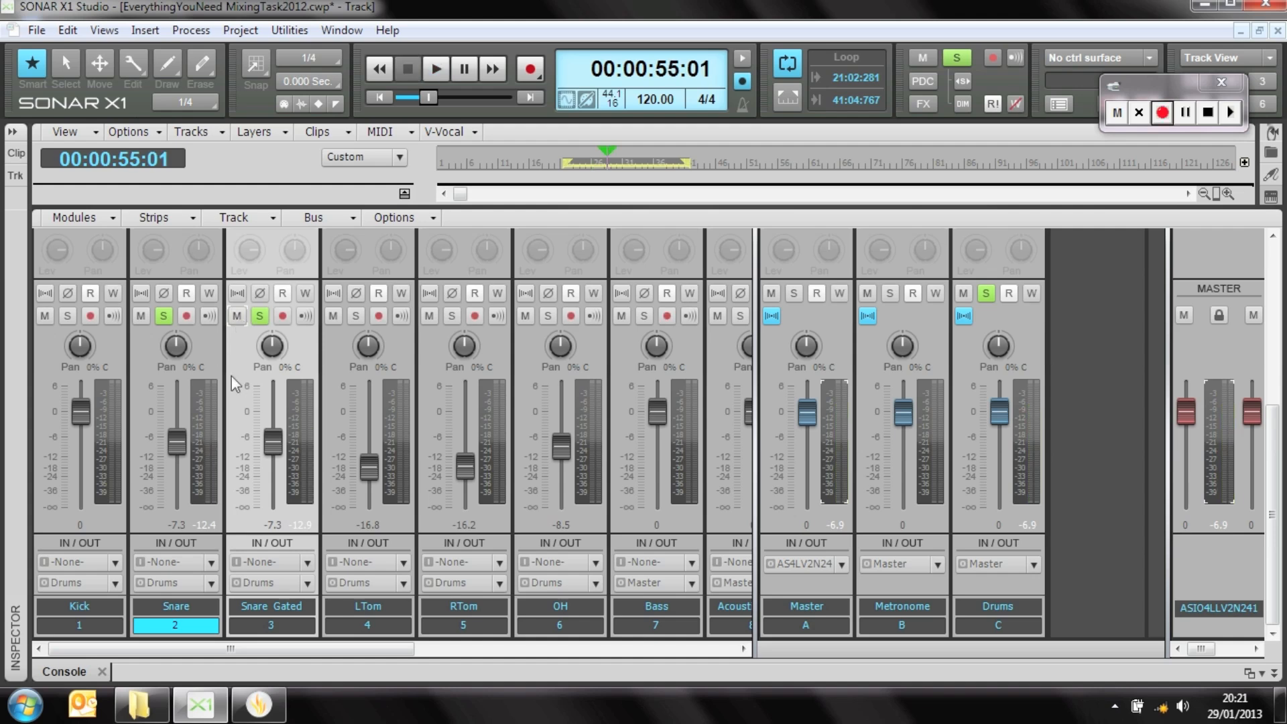
Switch off the Compressor on the Snare Gated track.
left_click_drag(1272, 484, 1260, 393)
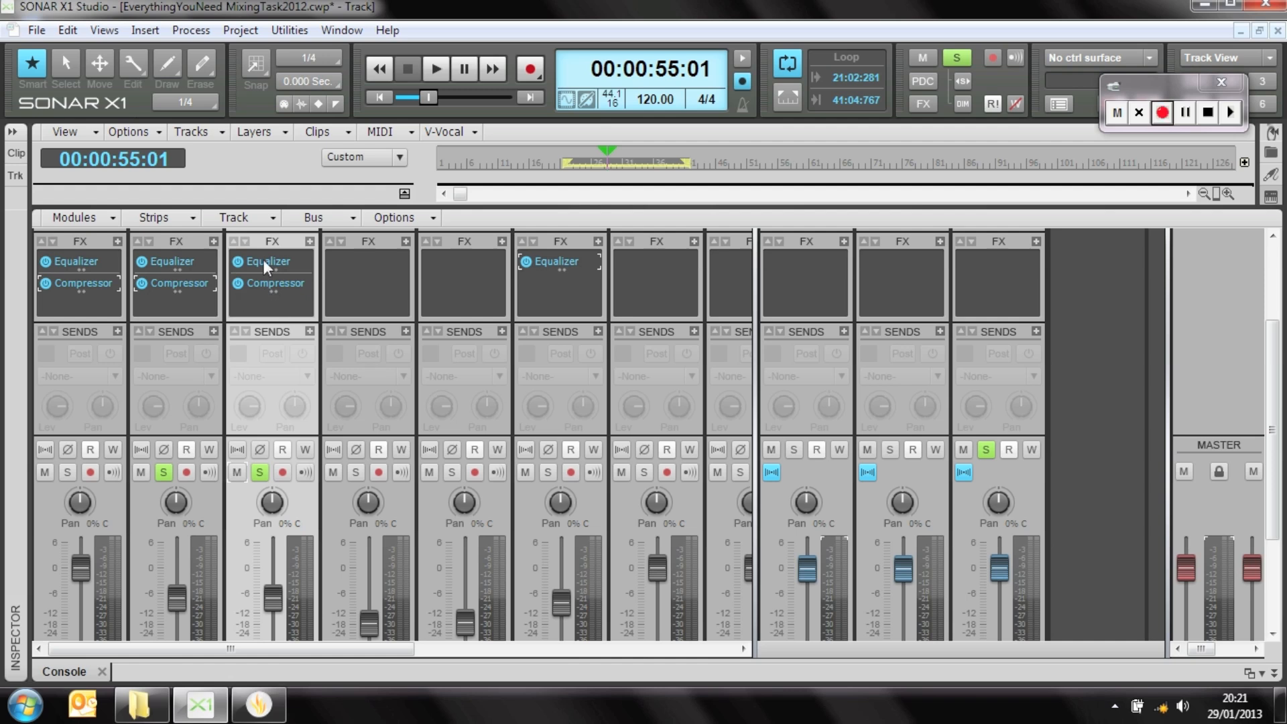
right_click(260, 311)
left_click(240, 288)
Toggle the bypass of all effects in the project on and off several times, ending with the effects active.
key("e")
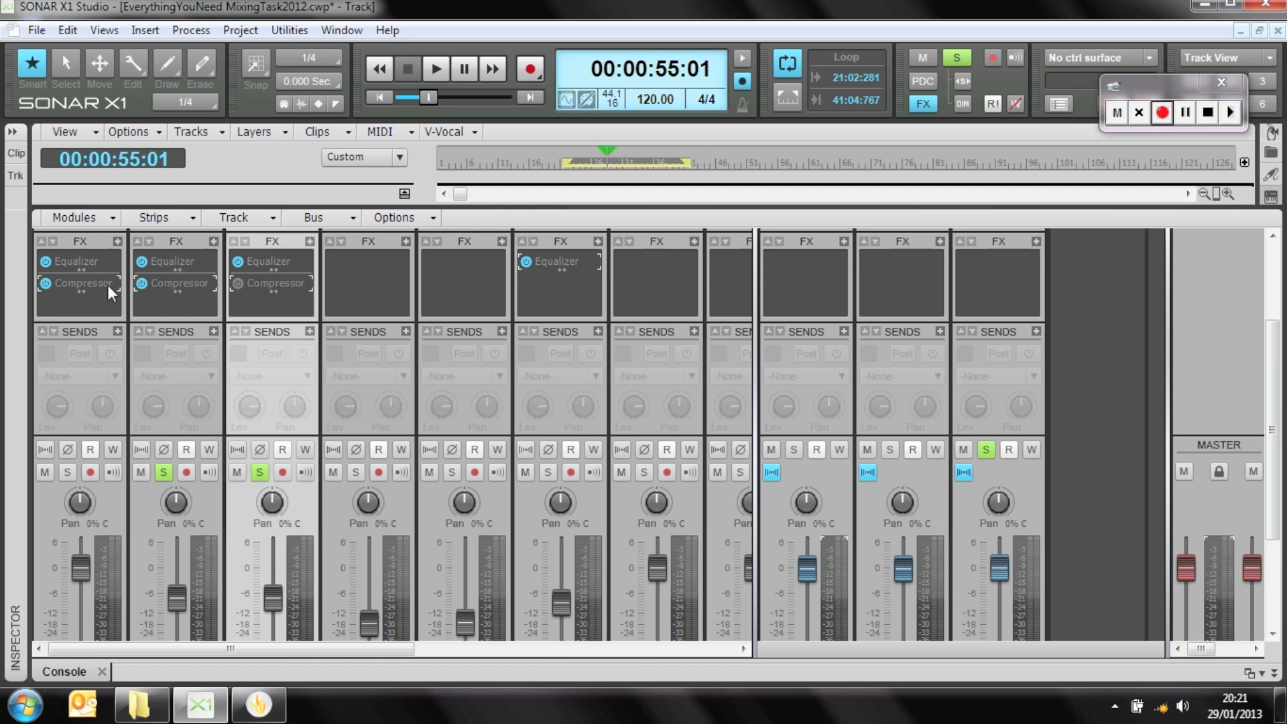
key("e")
key("e")
key("e")
key("e")
key("e")
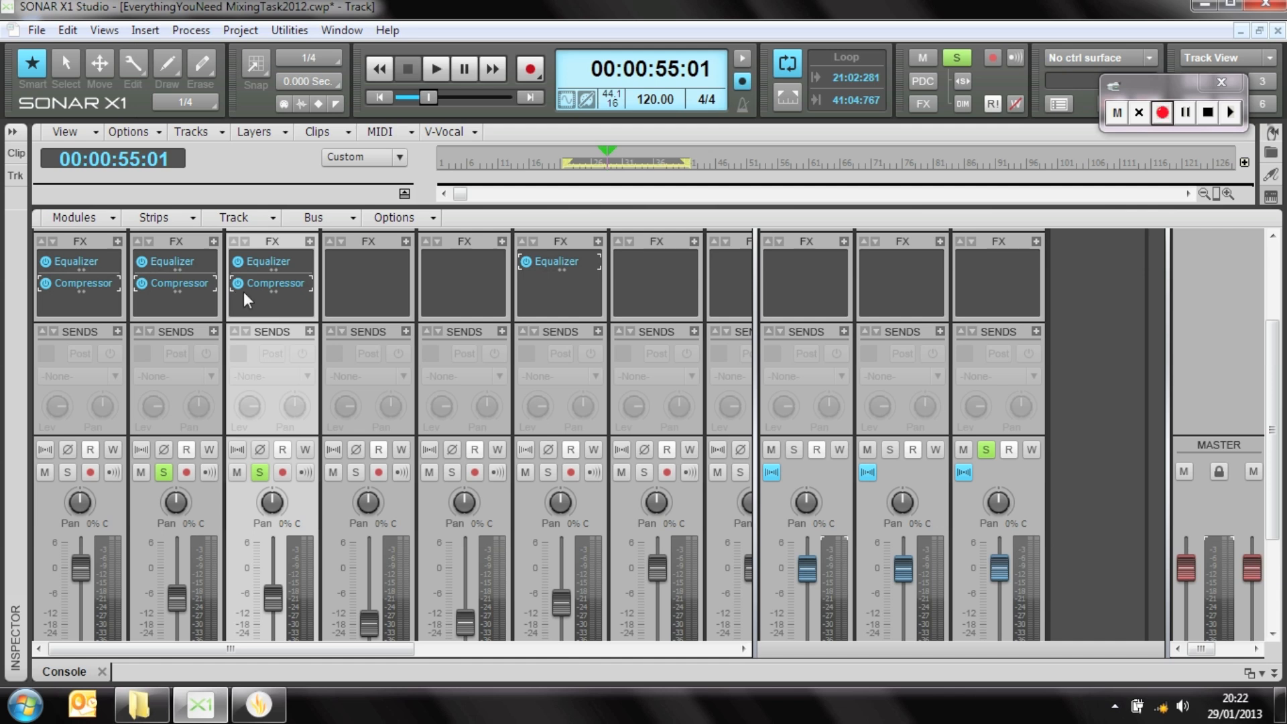
Insert the Sonitus:fx Gate in the effects bin of the Snare Gated track.
right_click(255, 300)
mouse_move(400, 512)
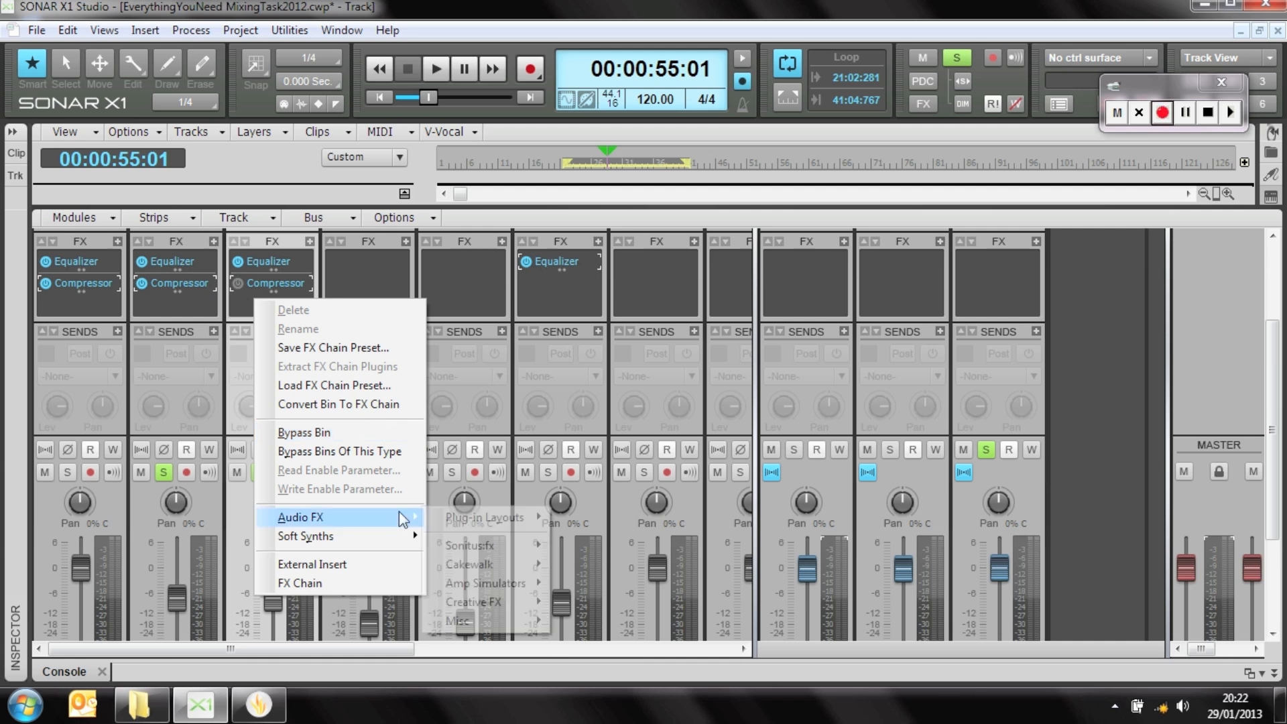
mouse_move(508, 547)
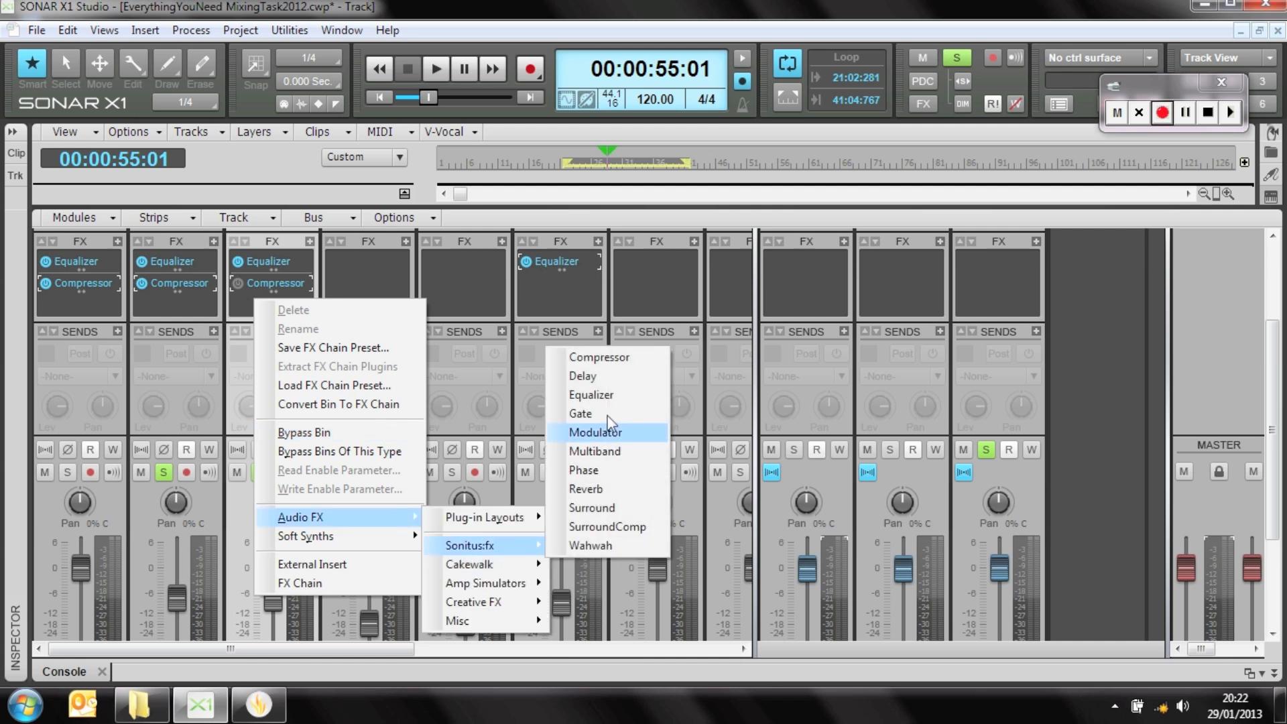
left_click(581, 413)
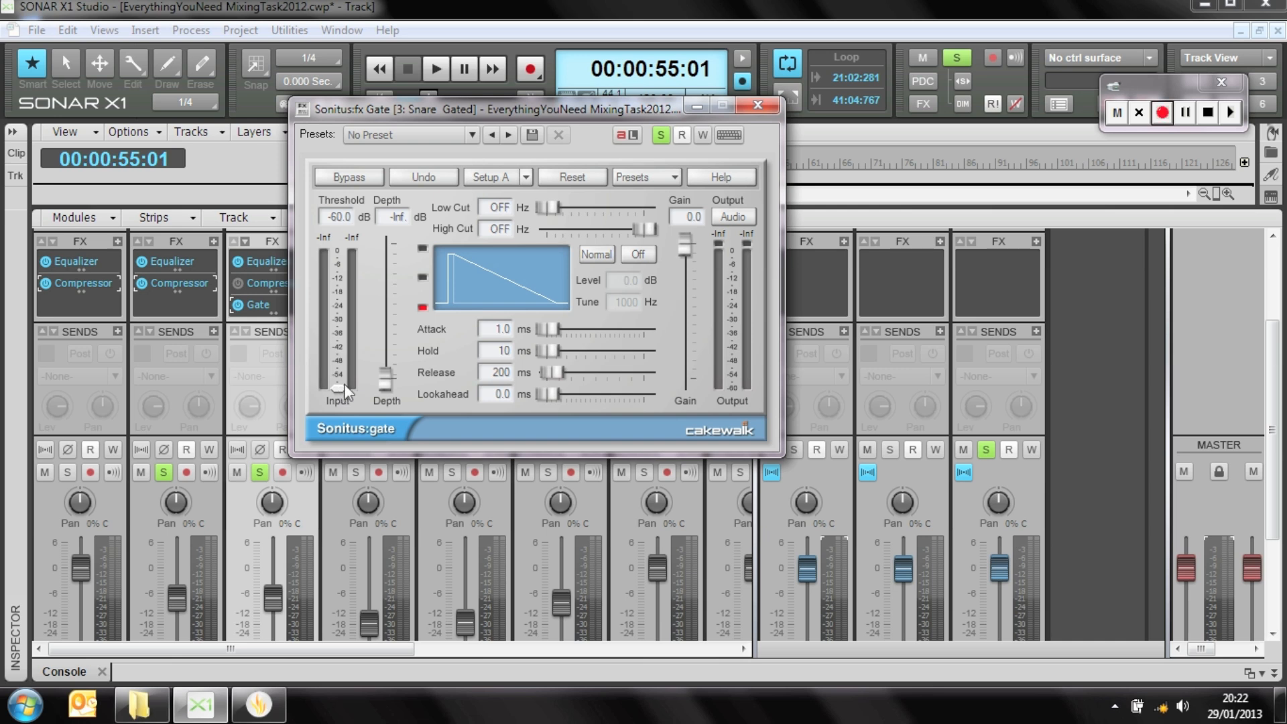
Remove the solo from the Snare track and float the Gate window over the console, clear of the docked area.
left_click(164, 472)
left_click_drag(528, 111, 542, 212)
key("space")
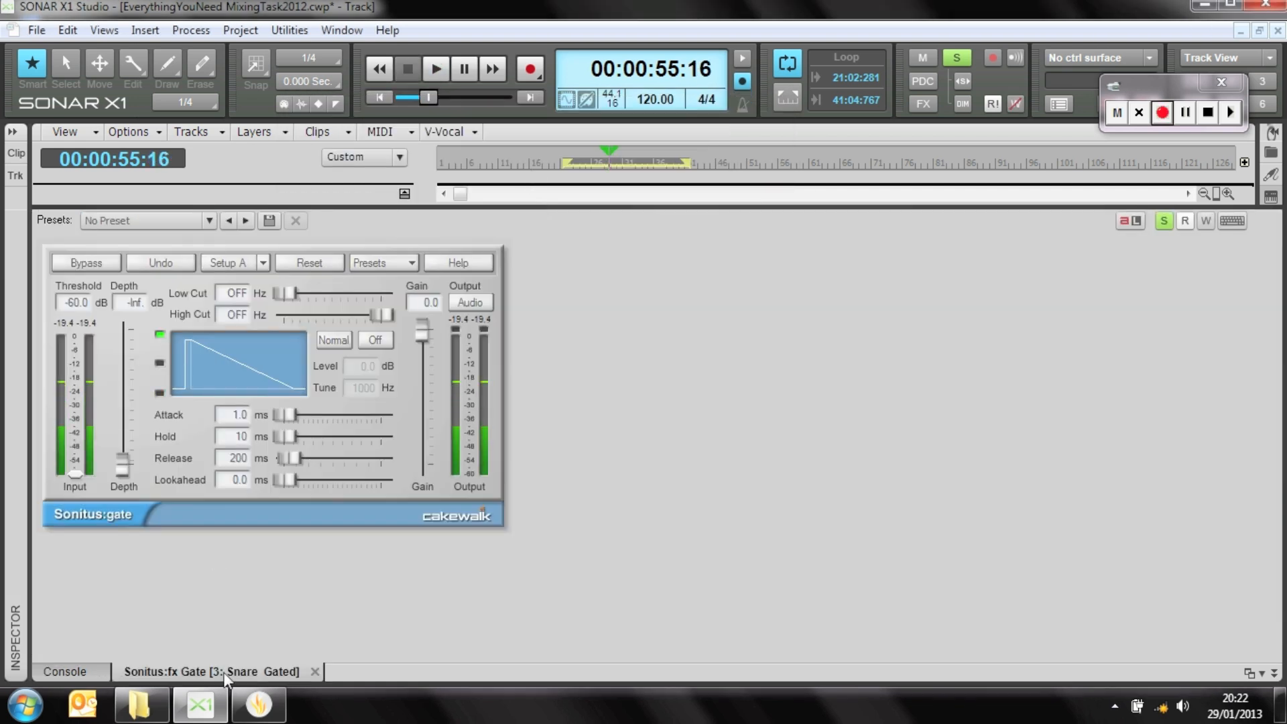
left_click_drag(252, 645, 437, 260)
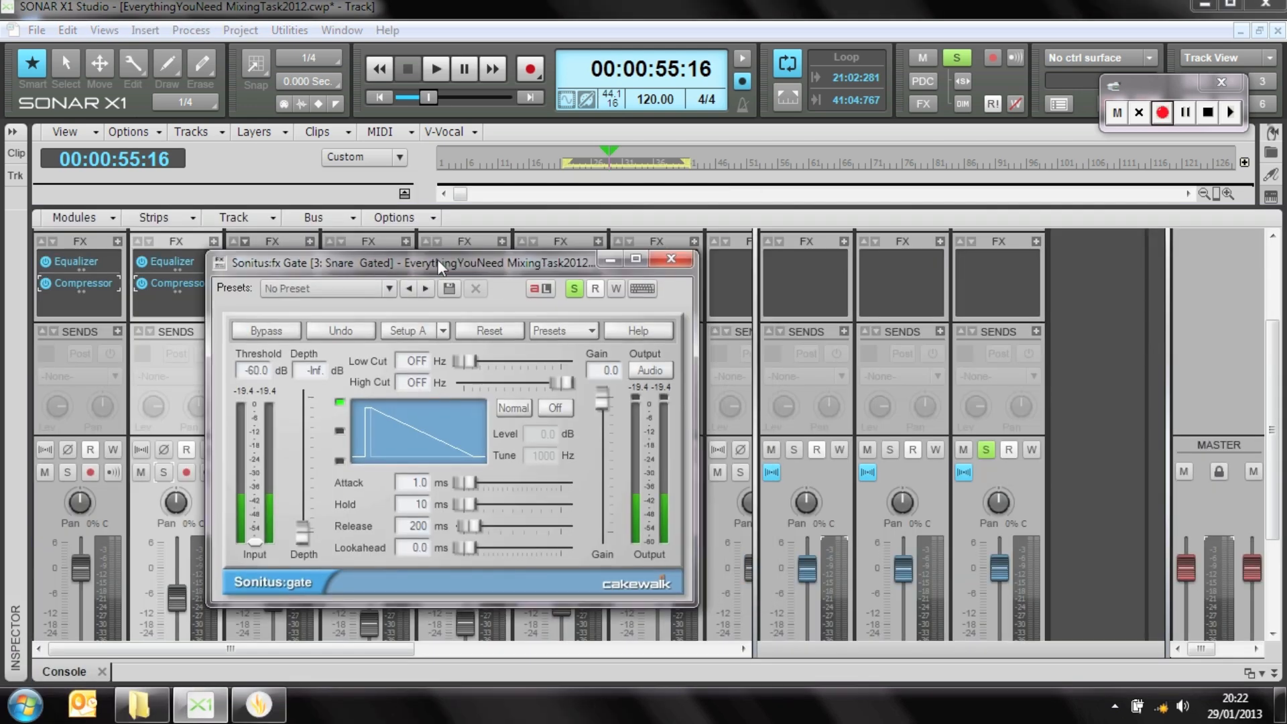
Play the soloed Snare Gated track, raise the Gate's threshold to about -17 dB and stop playback.
key("space")
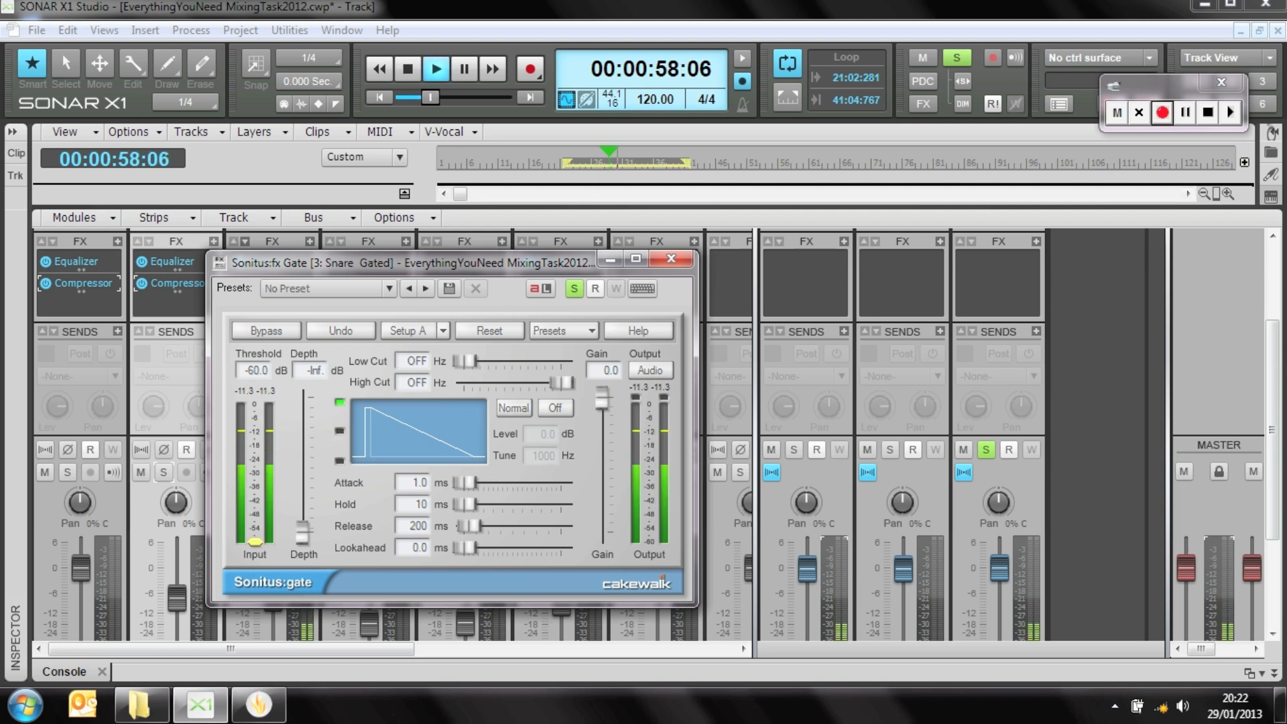
left_click_drag(256, 545, 255, 440)
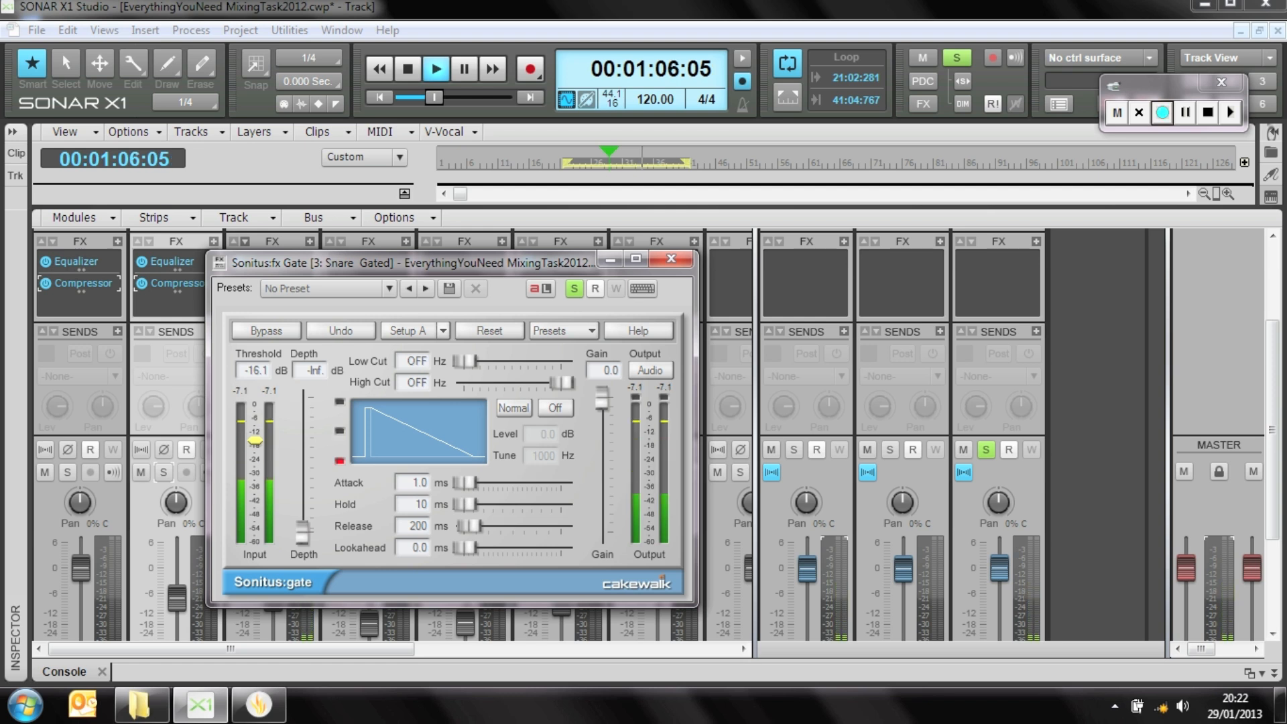
left_click_drag(255, 440, 256, 443)
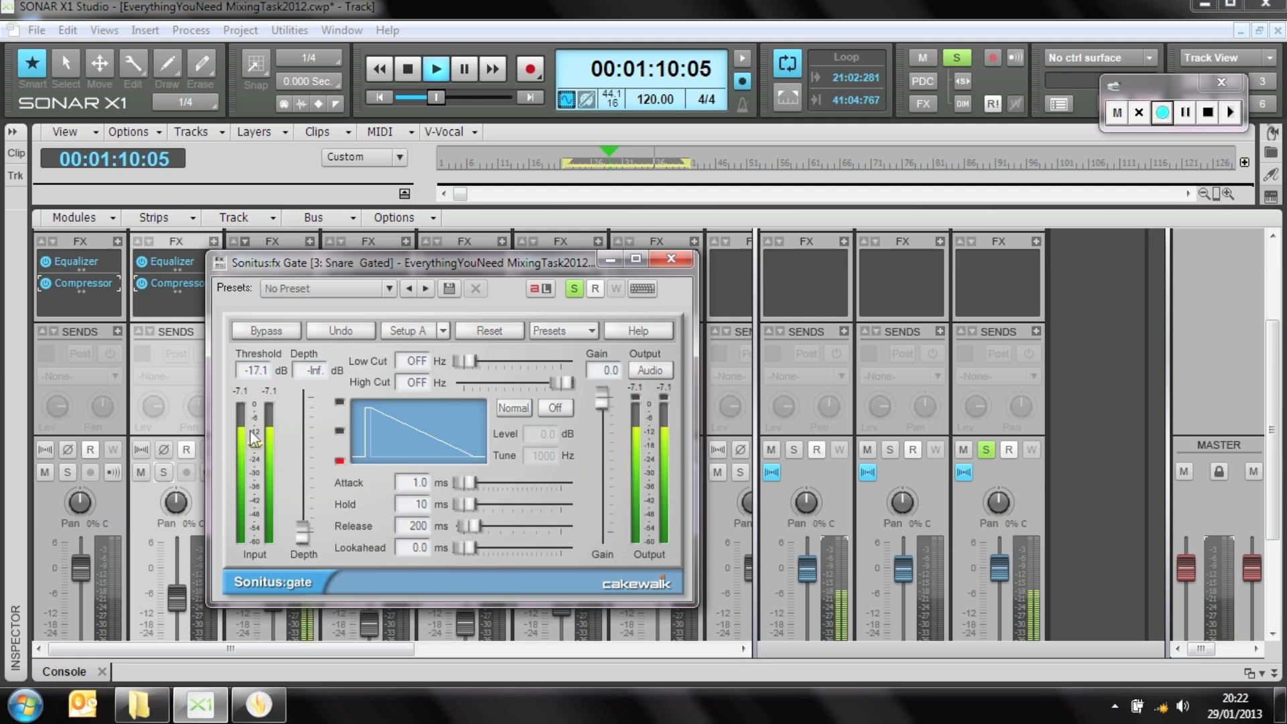
key("space")
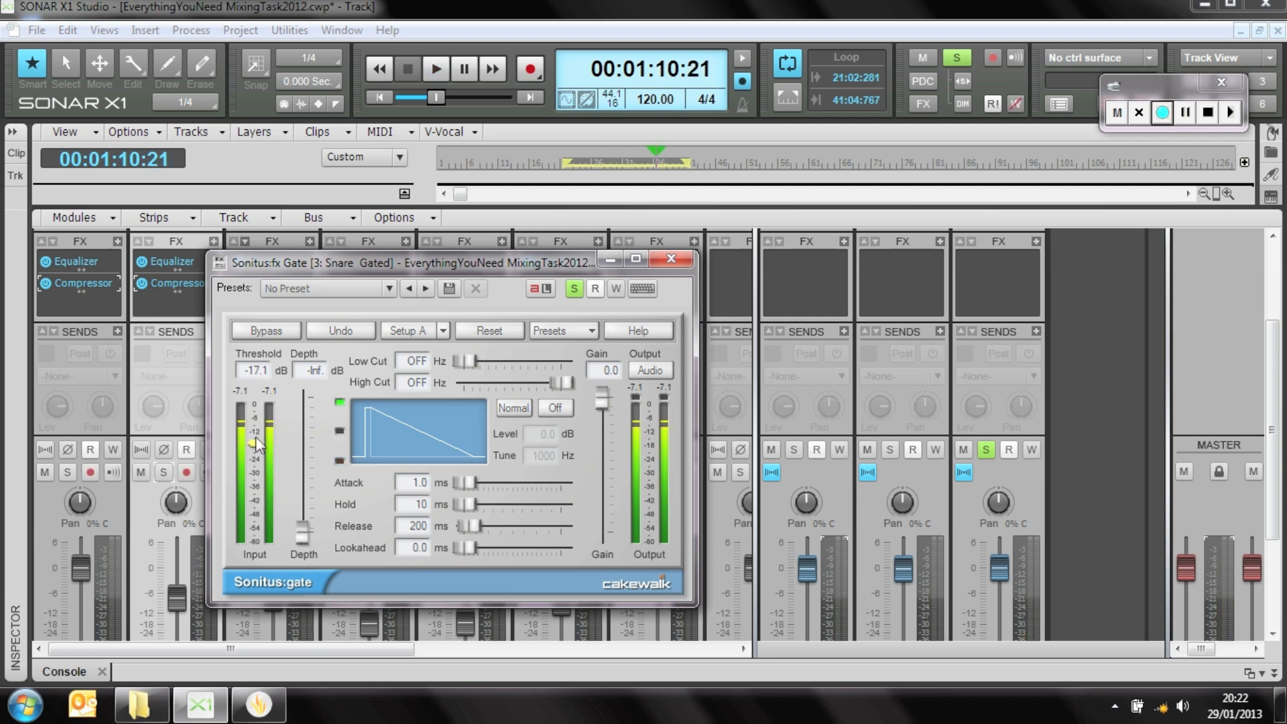
left_click_drag(255, 442, 256, 437)
Move the Gate ahead of the Equalizer in the Snare Gated effects chain and switch its Compressor back on during playback.
left_click(671, 259)
left_click_drag(268, 304, 267, 258)
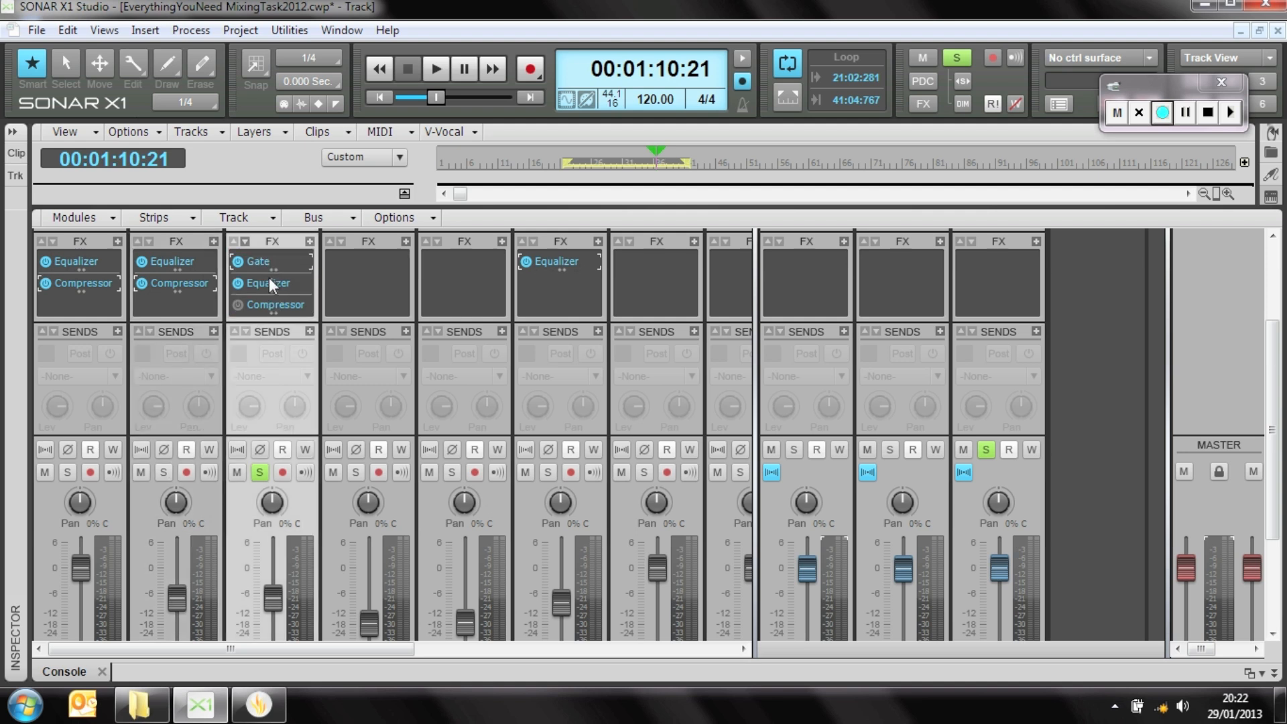
key("space")
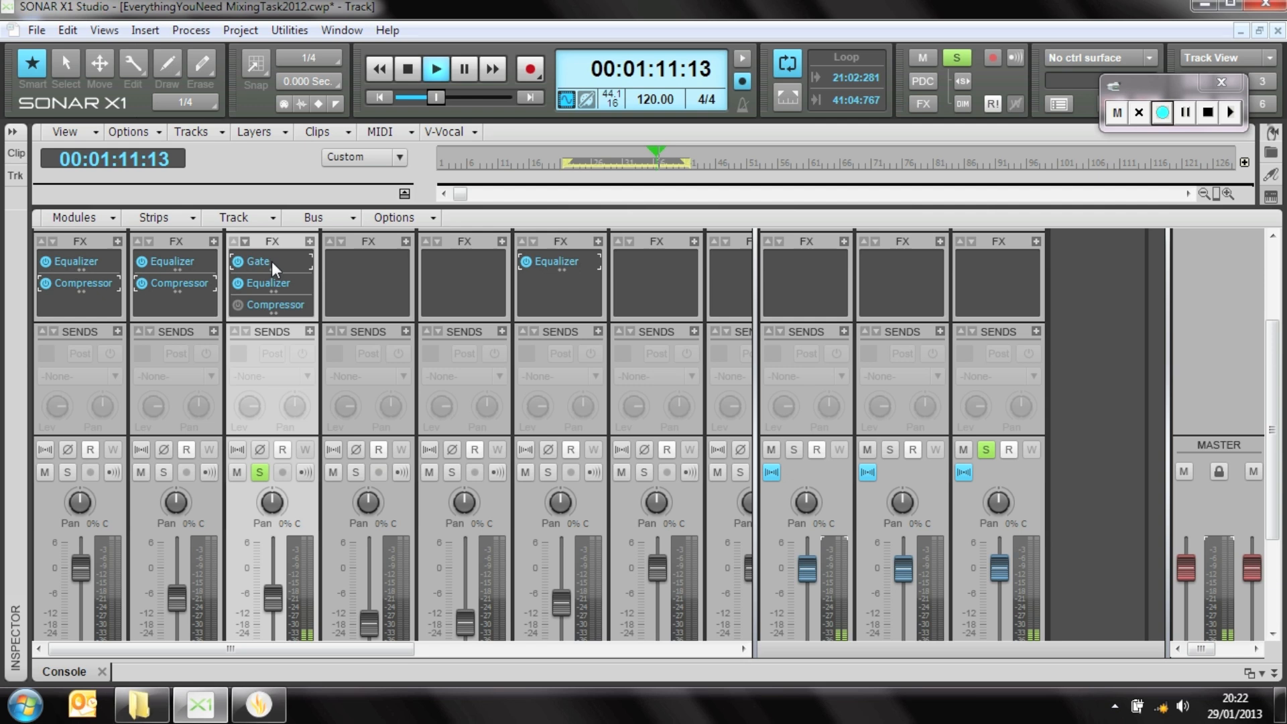
left_click(239, 305)
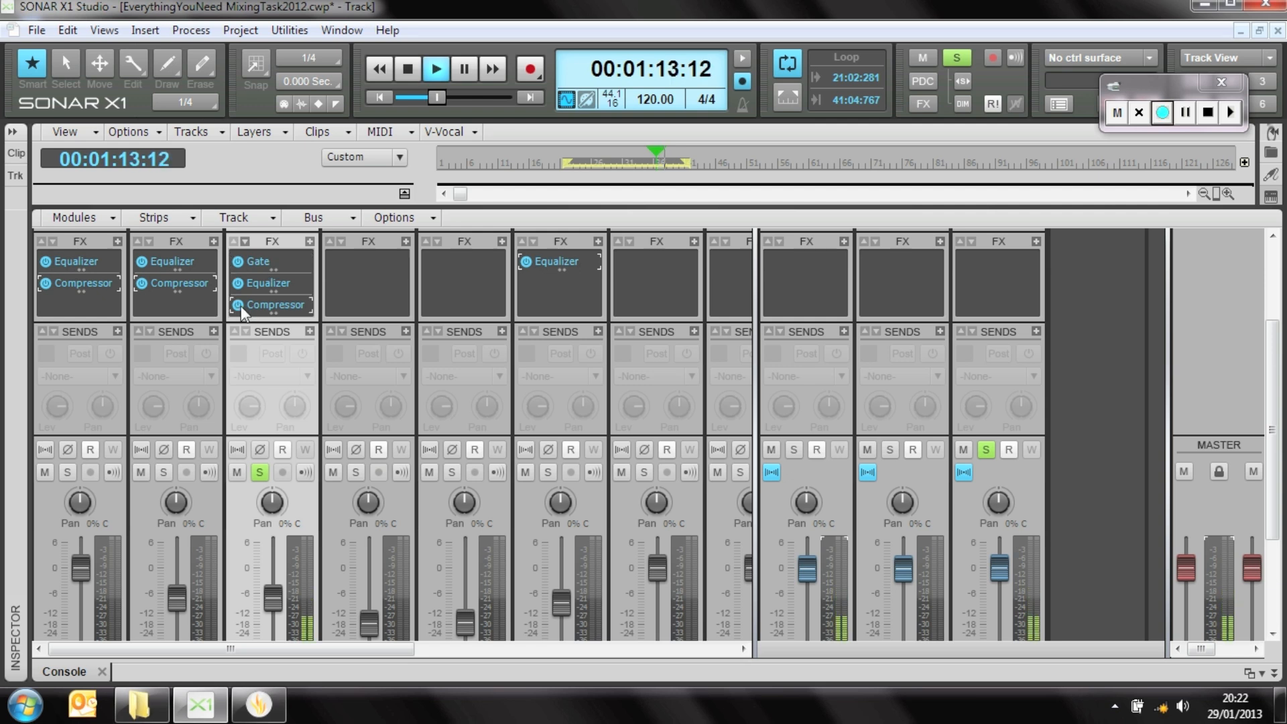
Set the Snare Gated Compressor's threshold to -19.9 dB and its gain to 9.6 dB.
double_click(271, 306)
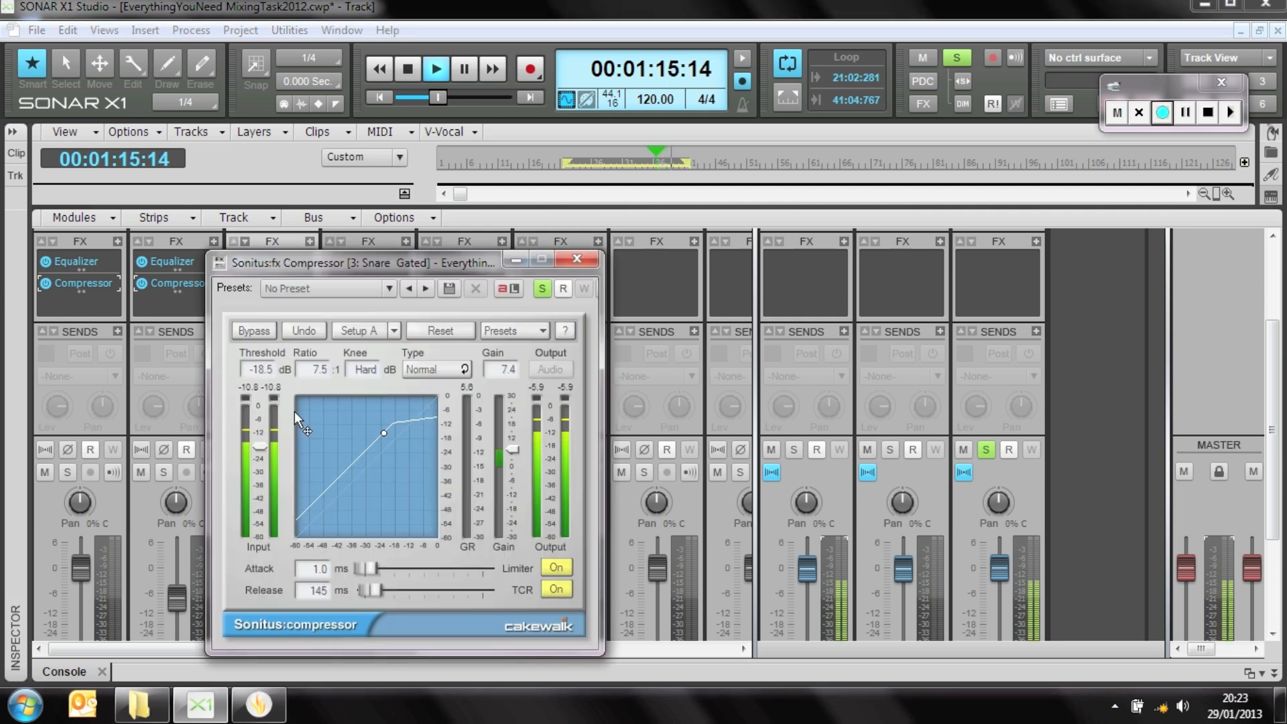
left_click_drag(510, 449, 511, 444)
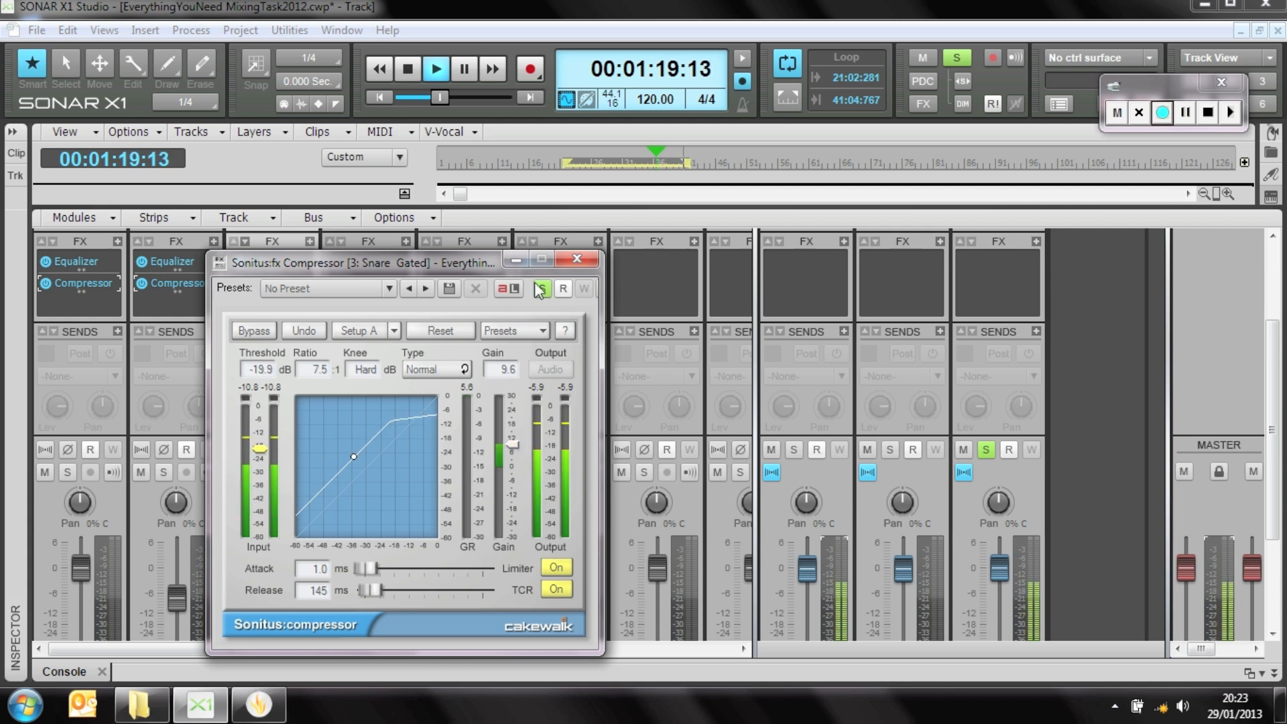
left_click(577, 258)
In the Snare Gated Equalizer, change band 5 to a peak filter boosting 5.0 dB at about 2460 Hz.
double_click(262, 283)
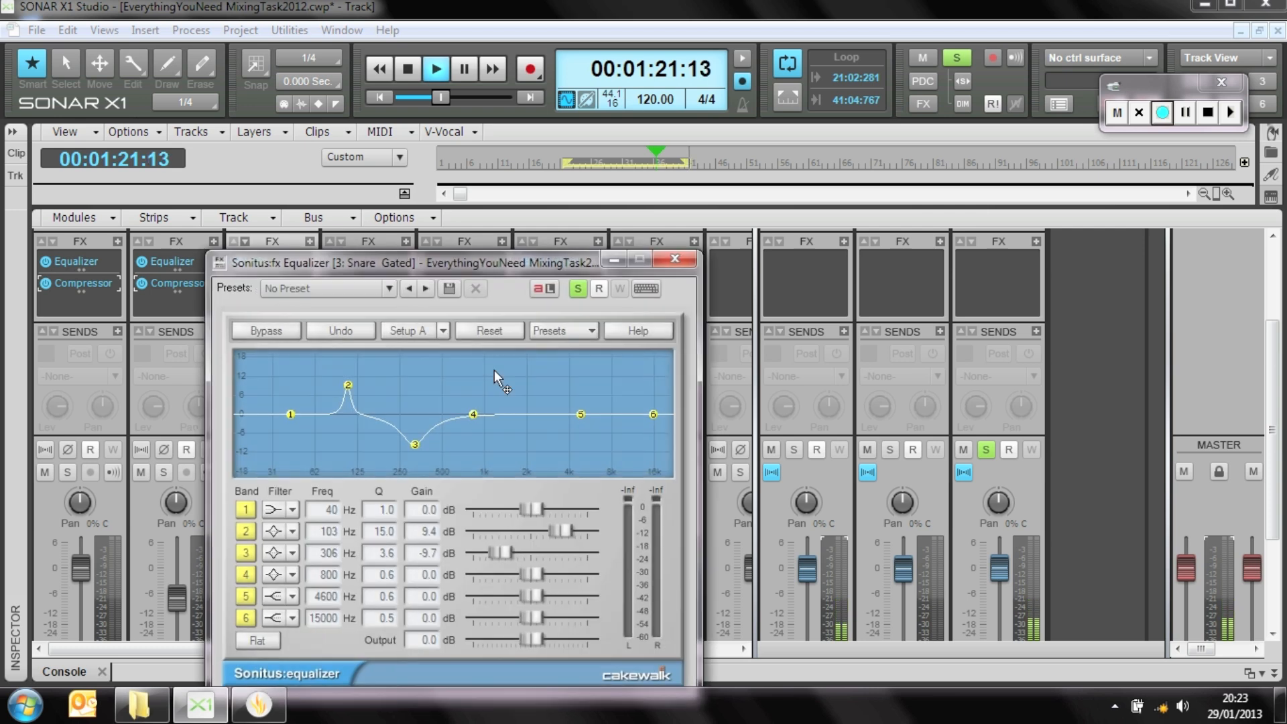
left_click_drag(578, 413, 541, 413)
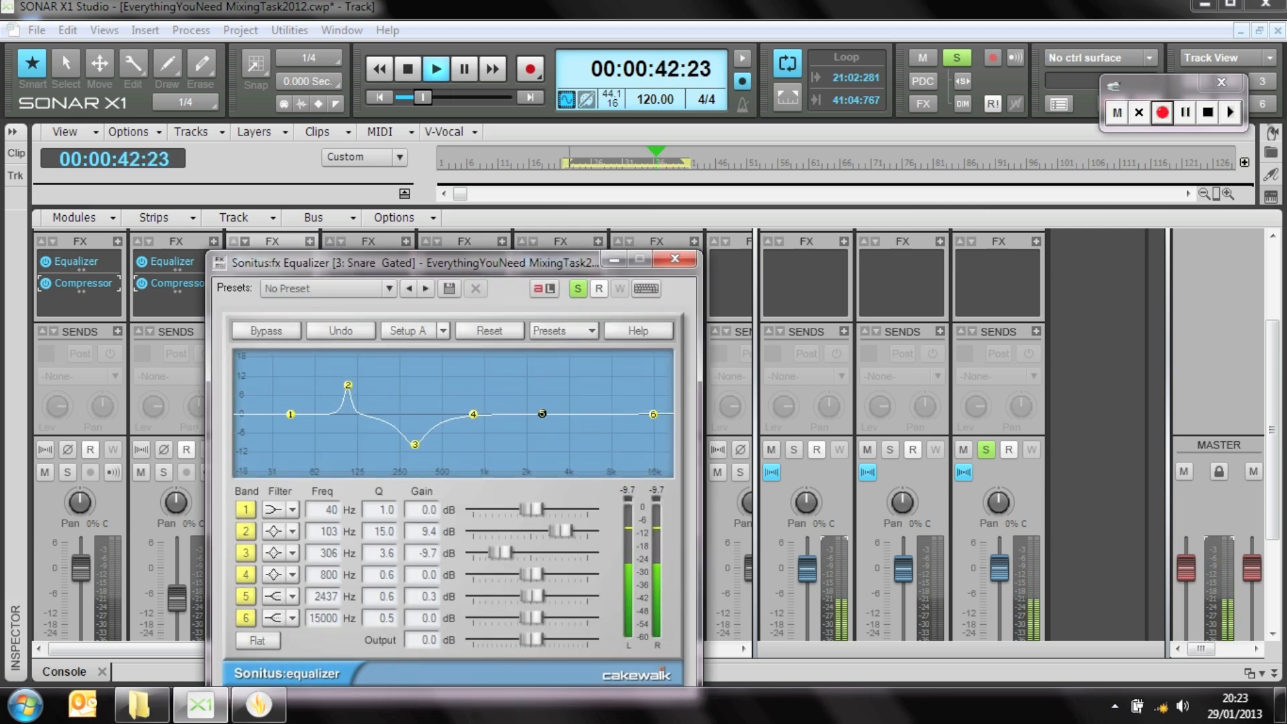
left_click(291, 595)
left_click(333, 510)
left_click_drag(541, 413, 542, 399)
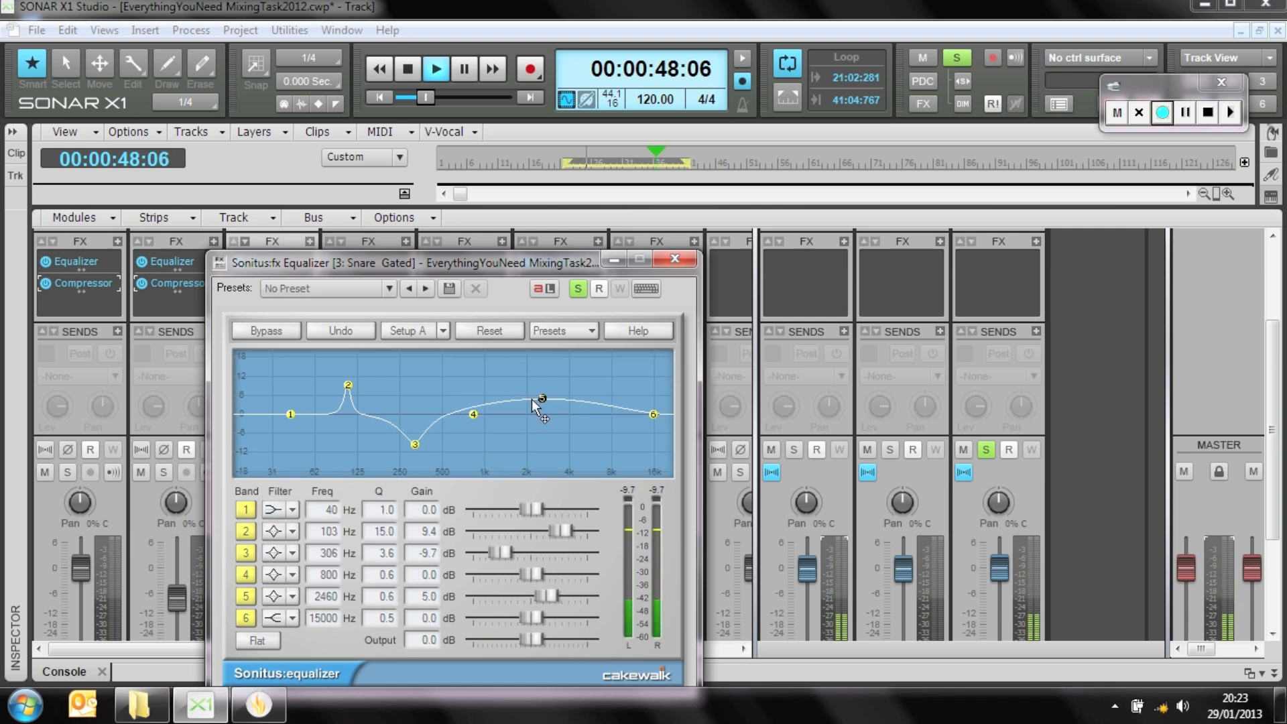
left_click(675, 260)
Stop playback and solo Kick, Snare, LTom, RTom and OH together with Snare Gated.
left_click(260, 472)
key("space")
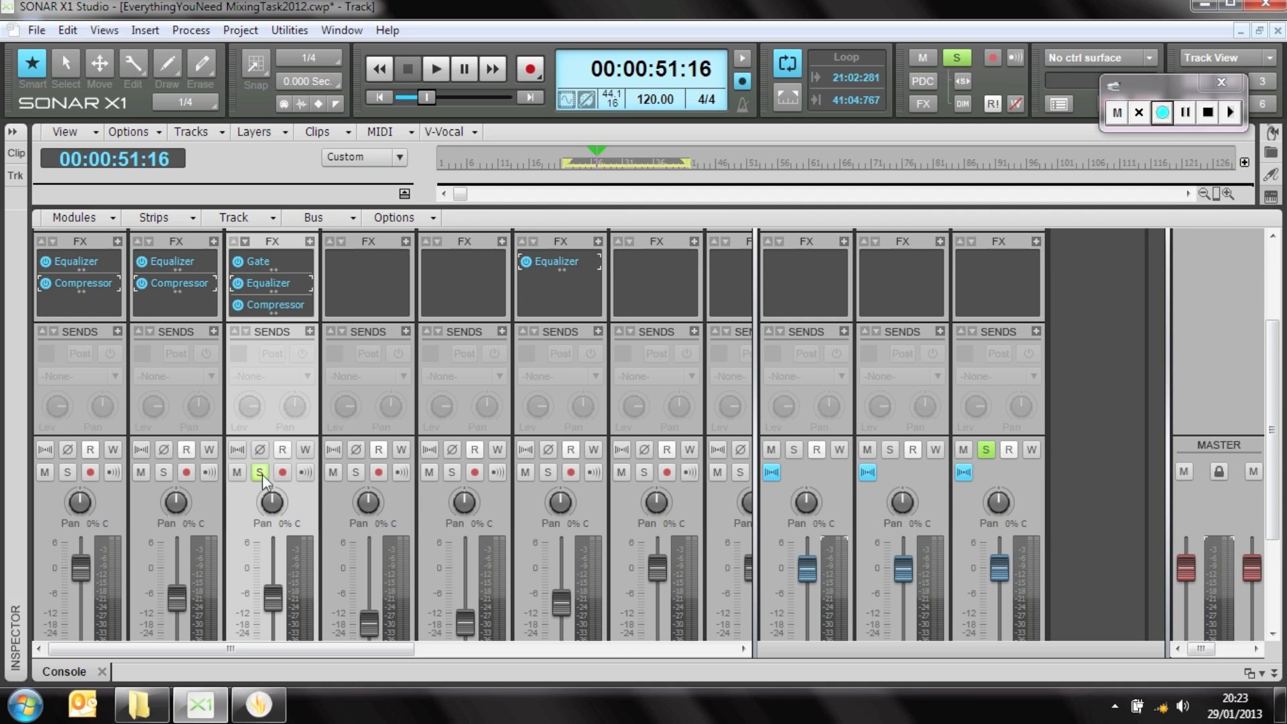
left_click(67, 473)
left_click(163, 473)
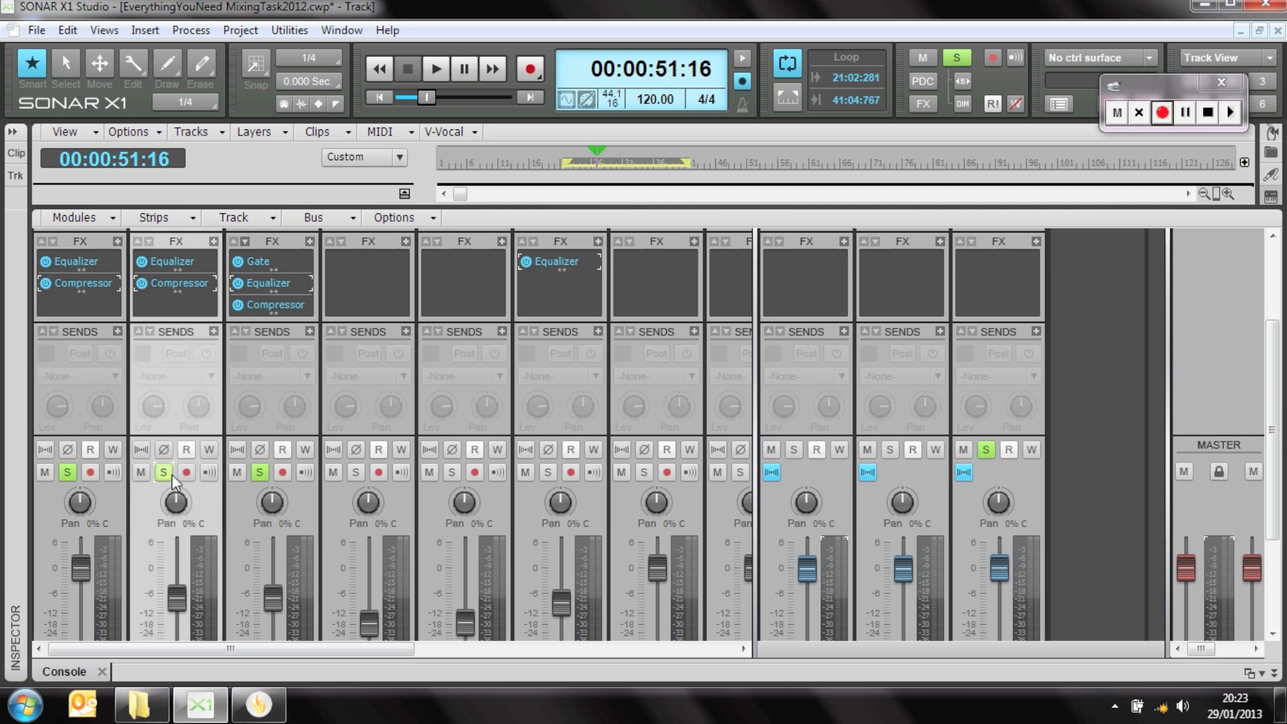
left_click(355, 472)
left_click(452, 473)
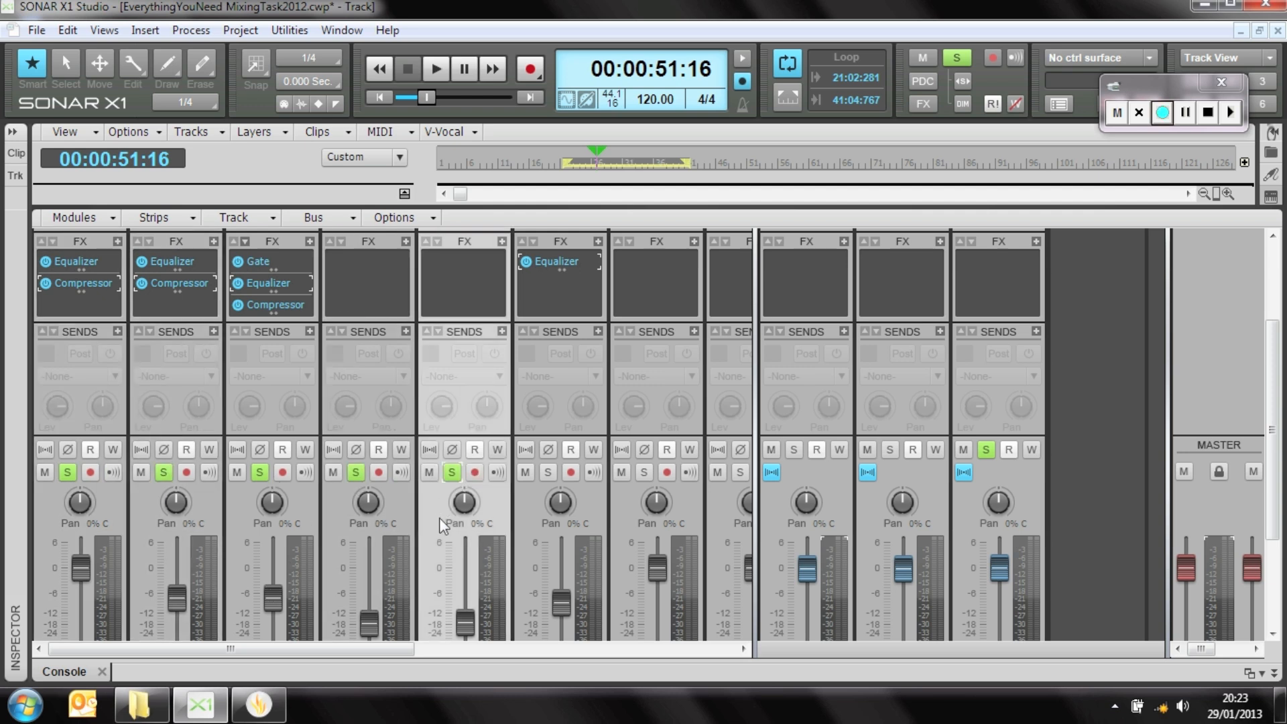
scroll(792, 477, "down", 1)
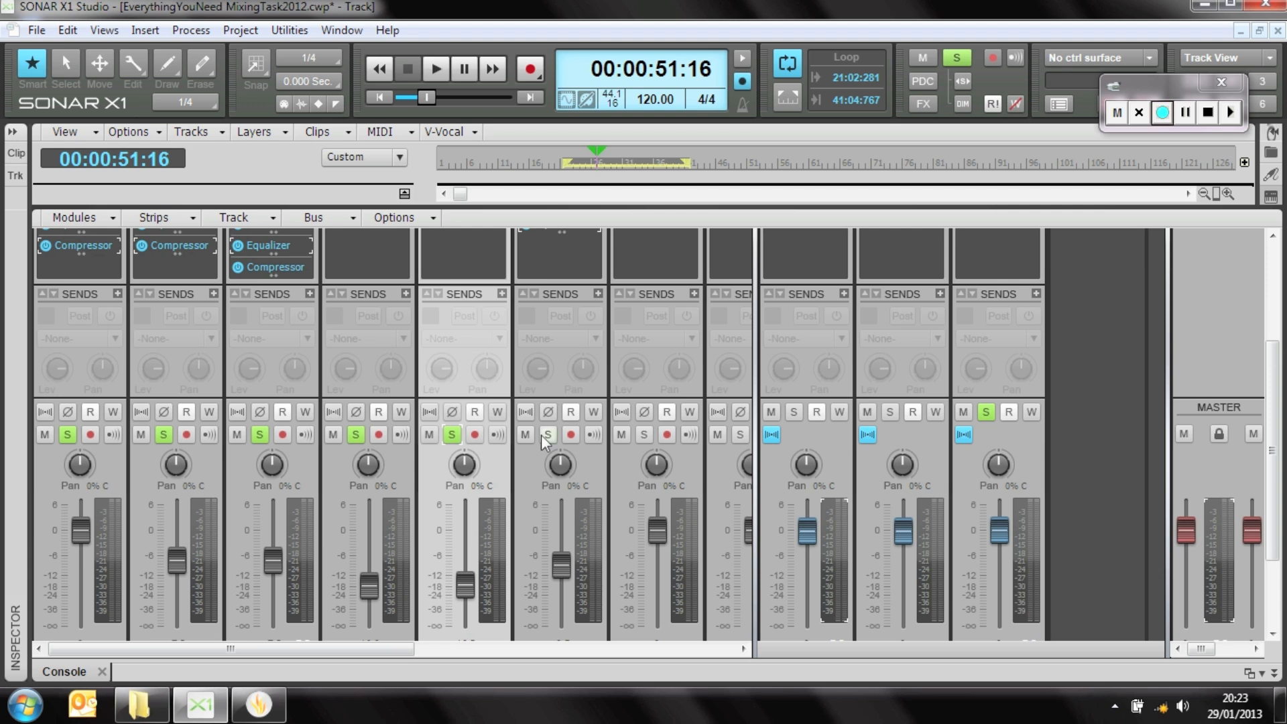
left_click(547, 434)
Play all soloed drum tracks, set the Snare Gated volume to -8.0 dB and stop playback.
scroll(690, 570, "down", 1)
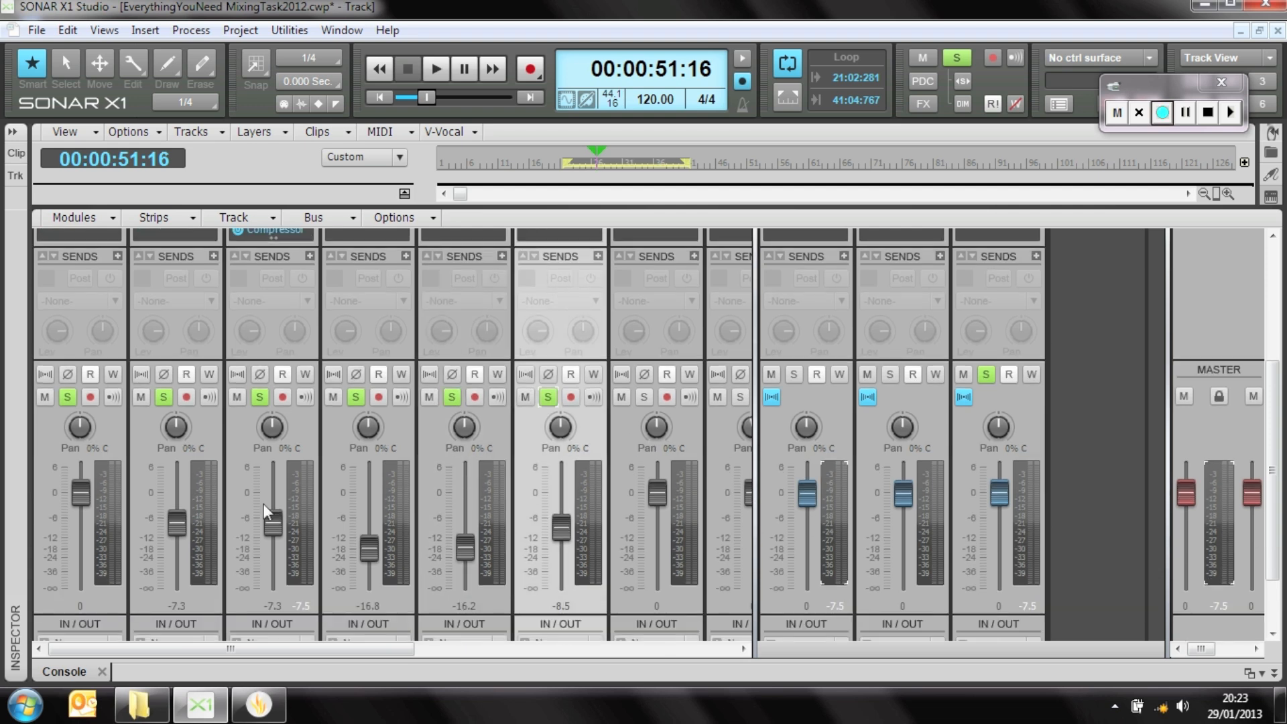
scroll(721, 538, "down", 1)
key("space")
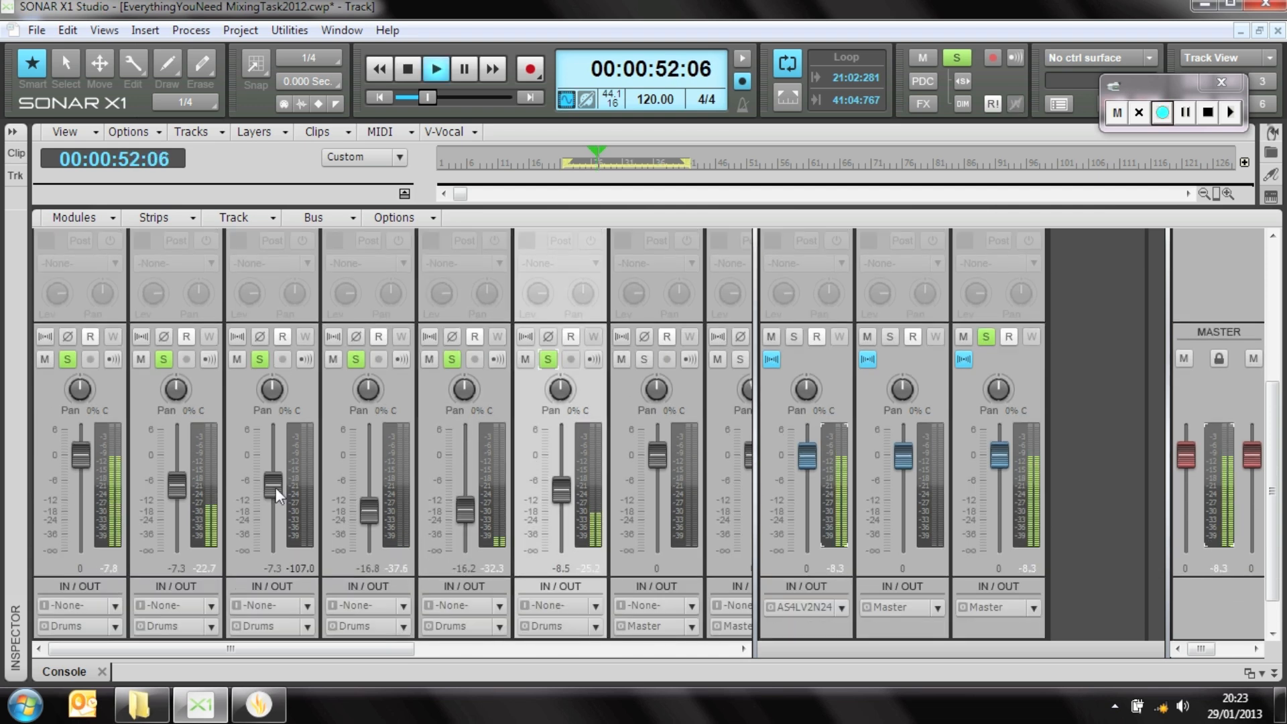
mouse_move(275, 488)
left_mouse_down()
mouse_move(275, 553)
mouse_move(273, 489)
left_mouse_up()
left_click_drag(273, 470, 273, 488)
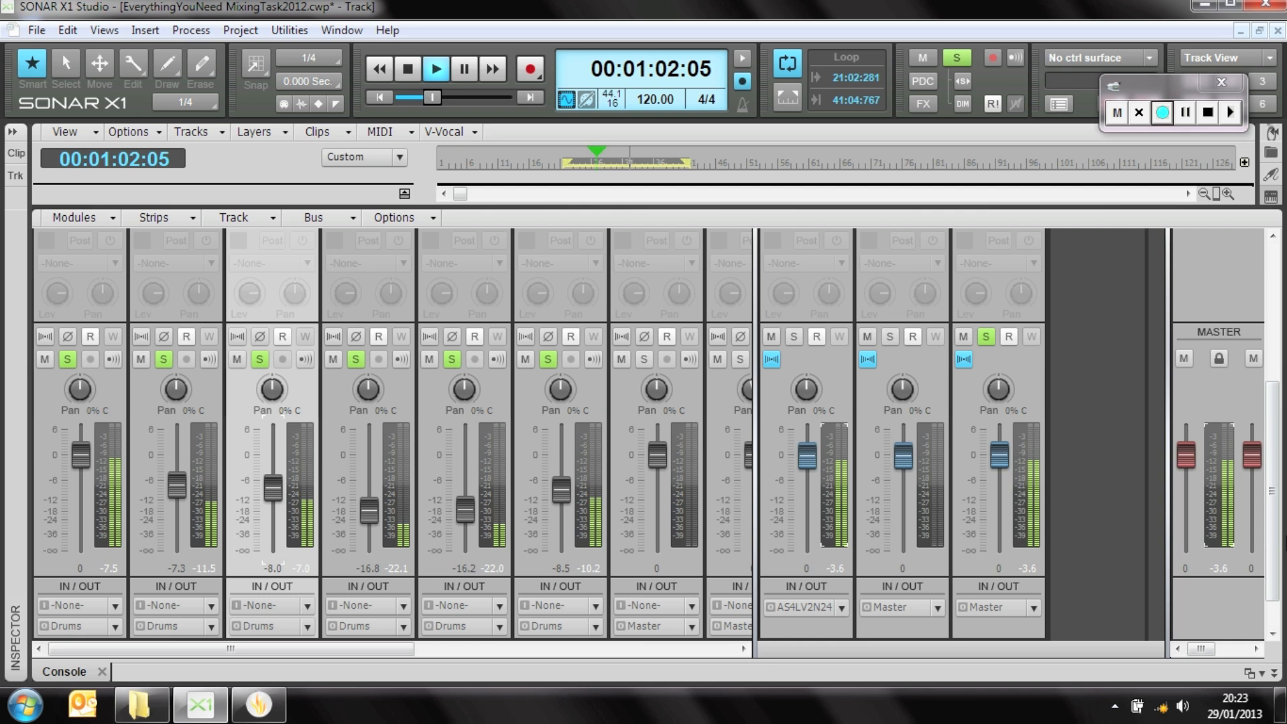
scroll(965, 623, "down", 1)
key("space")
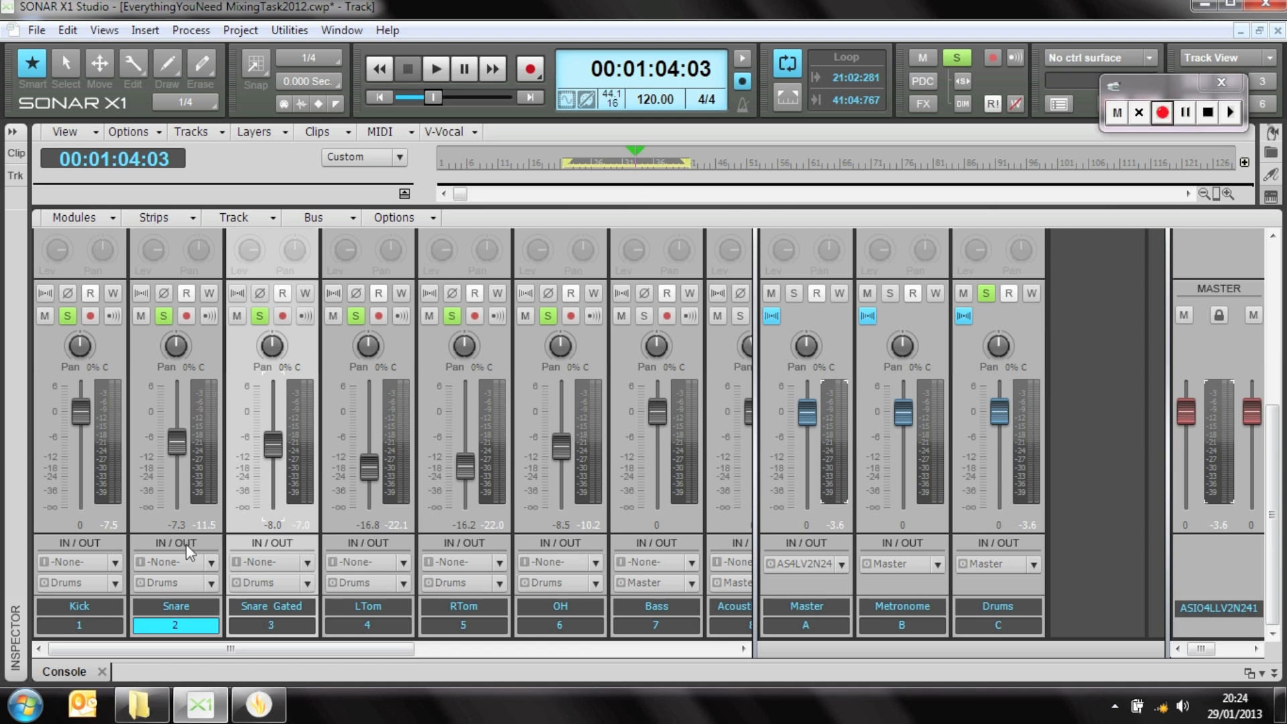
scroll(187, 544, "up", 3)
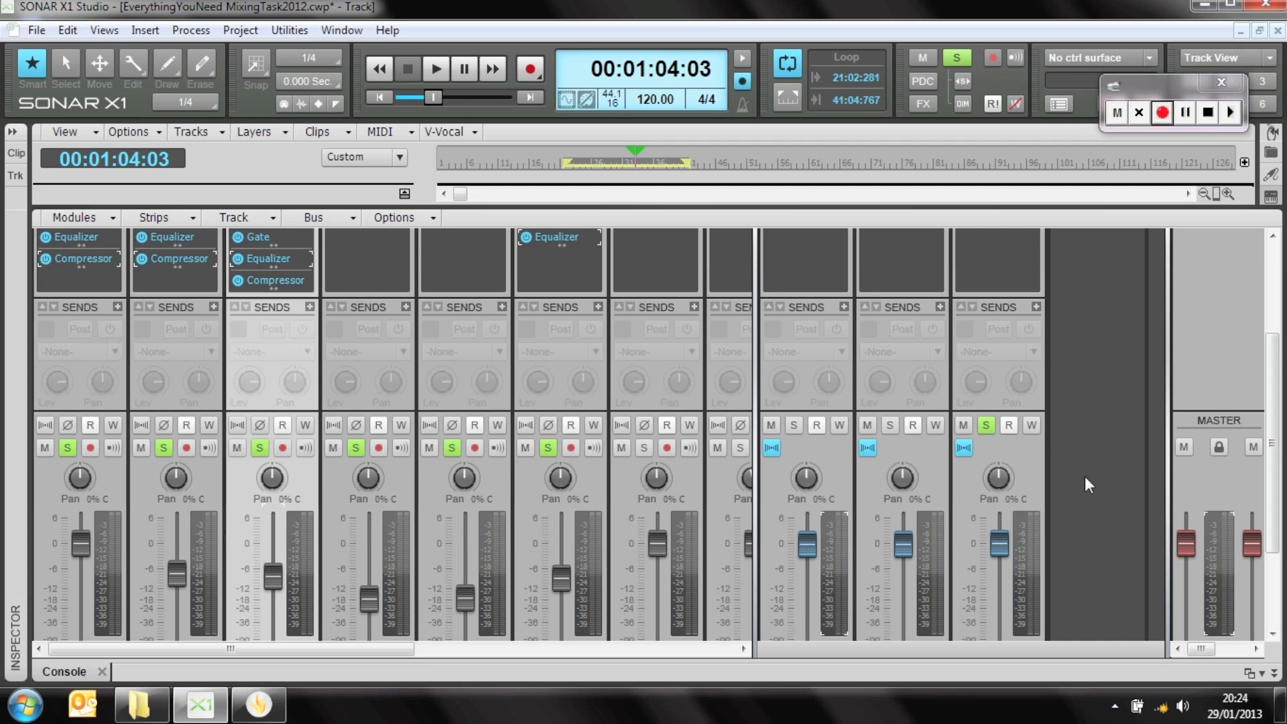
scroll(1085, 483, "down", 3)
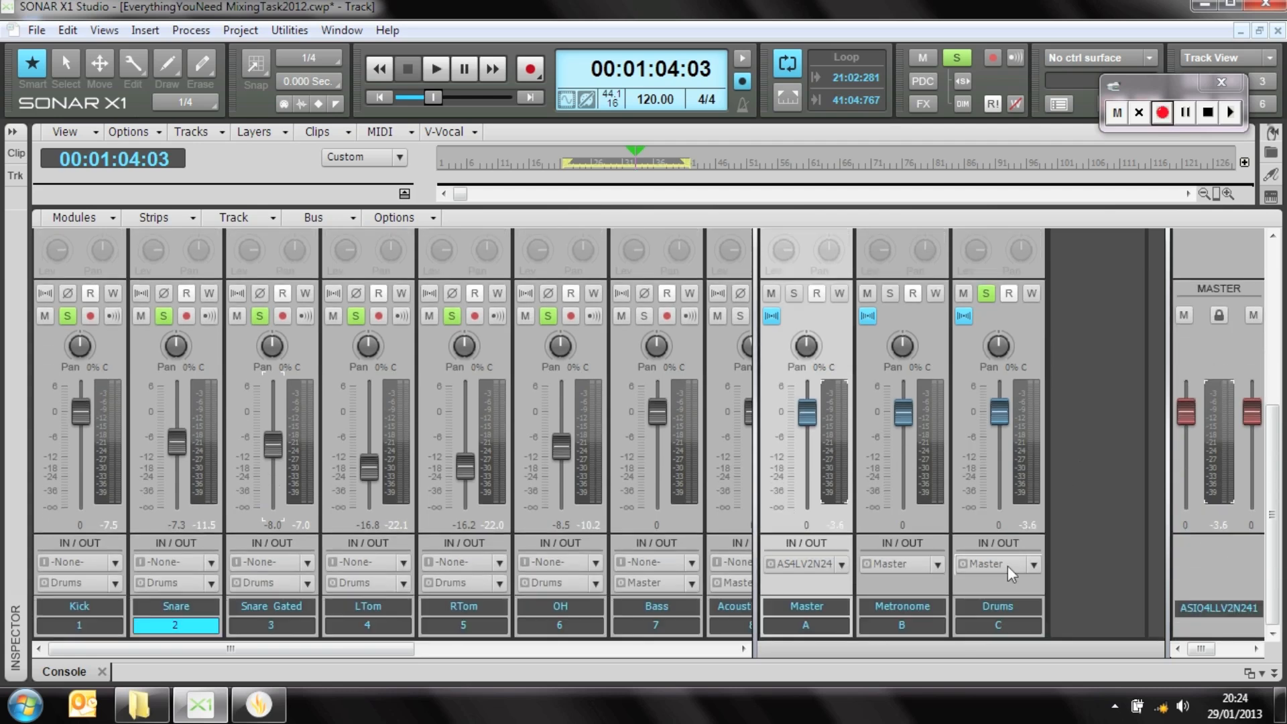
scroll(1067, 573, "up", 4)
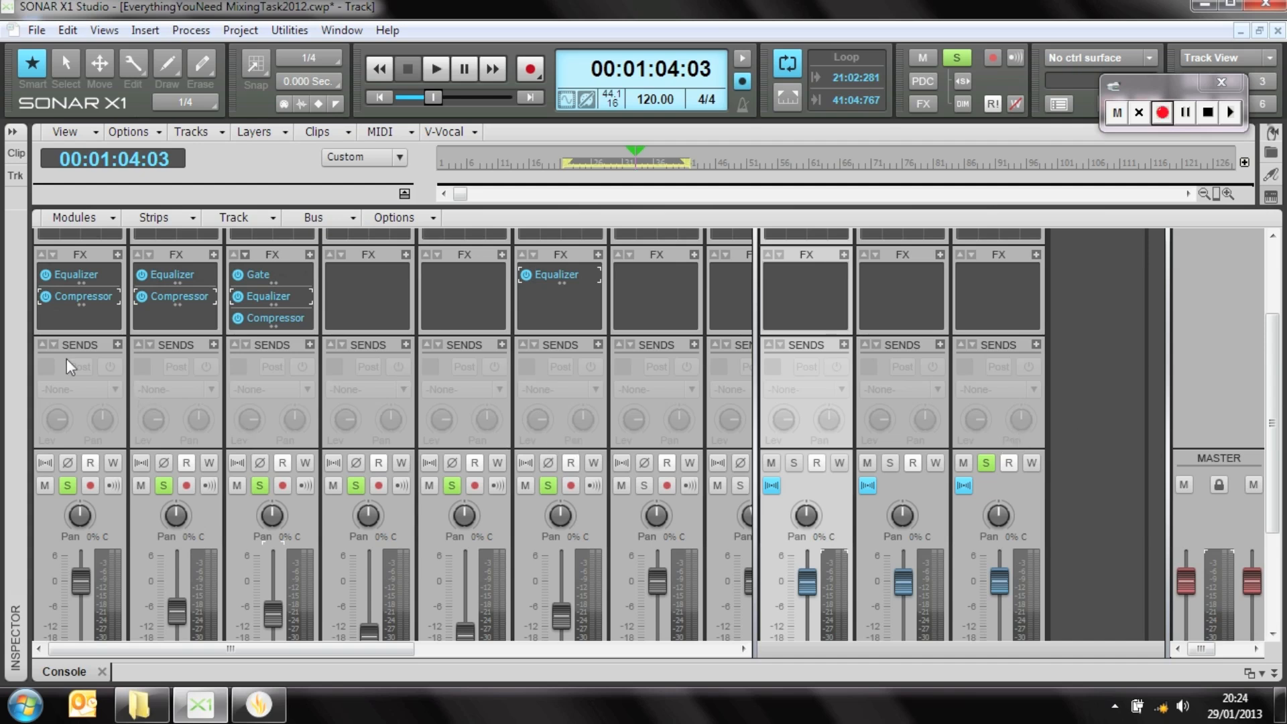
left_click(118, 343)
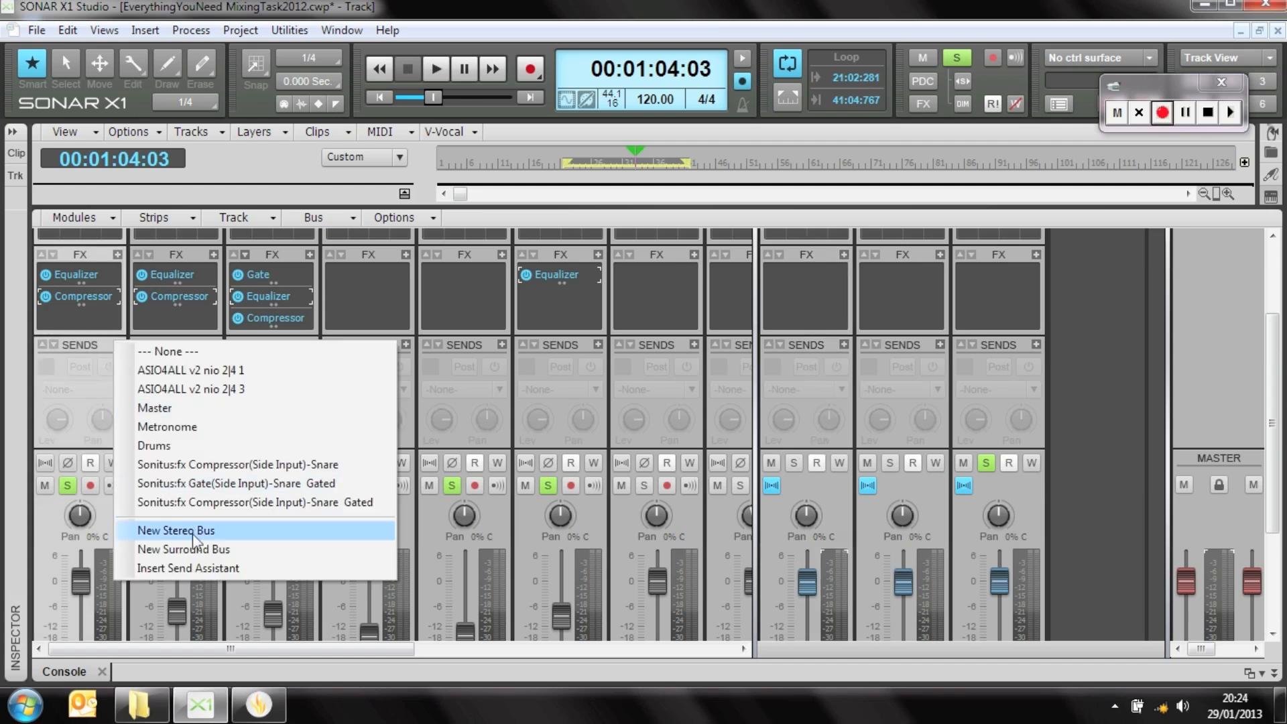
left_click(555, 450)
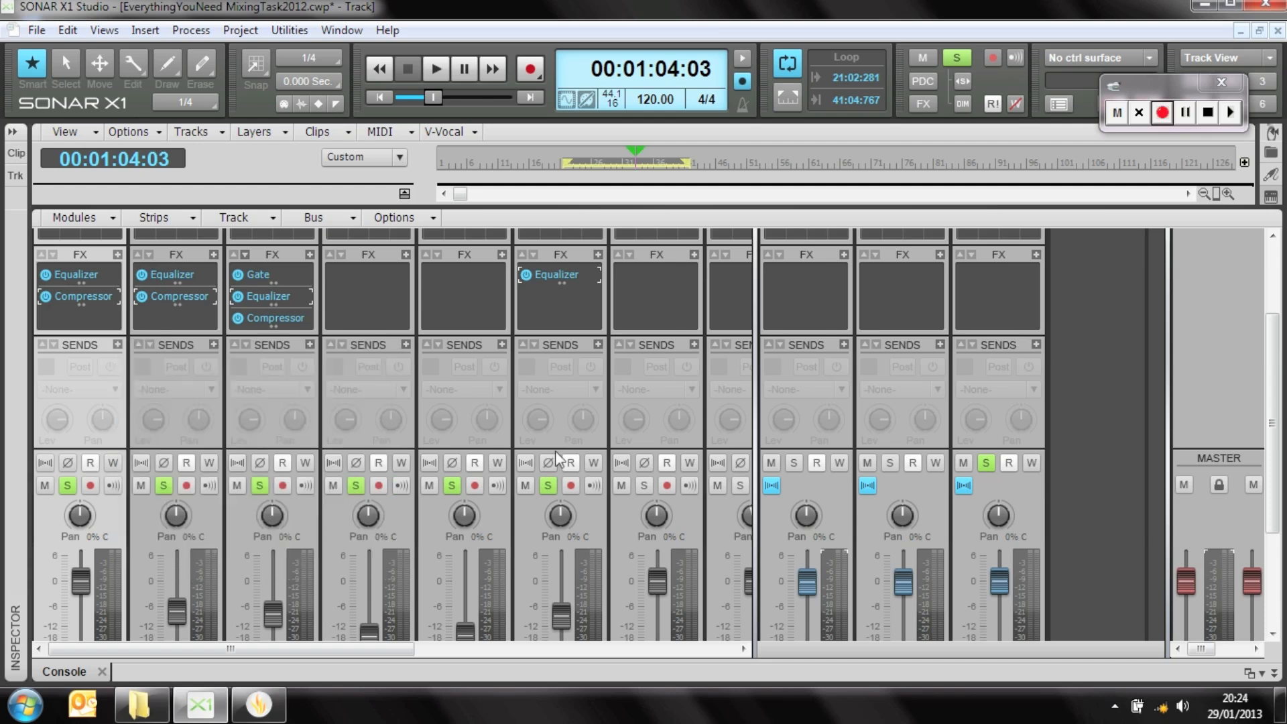
Select the tracks from Kick to OH and add a send to a new stereo bus on all of them.
scroll(436, 442, "down", 3)
left_click(93, 626)
left_click_drag(134, 630, 583, 627)
scroll(482, 583, "up", 3)
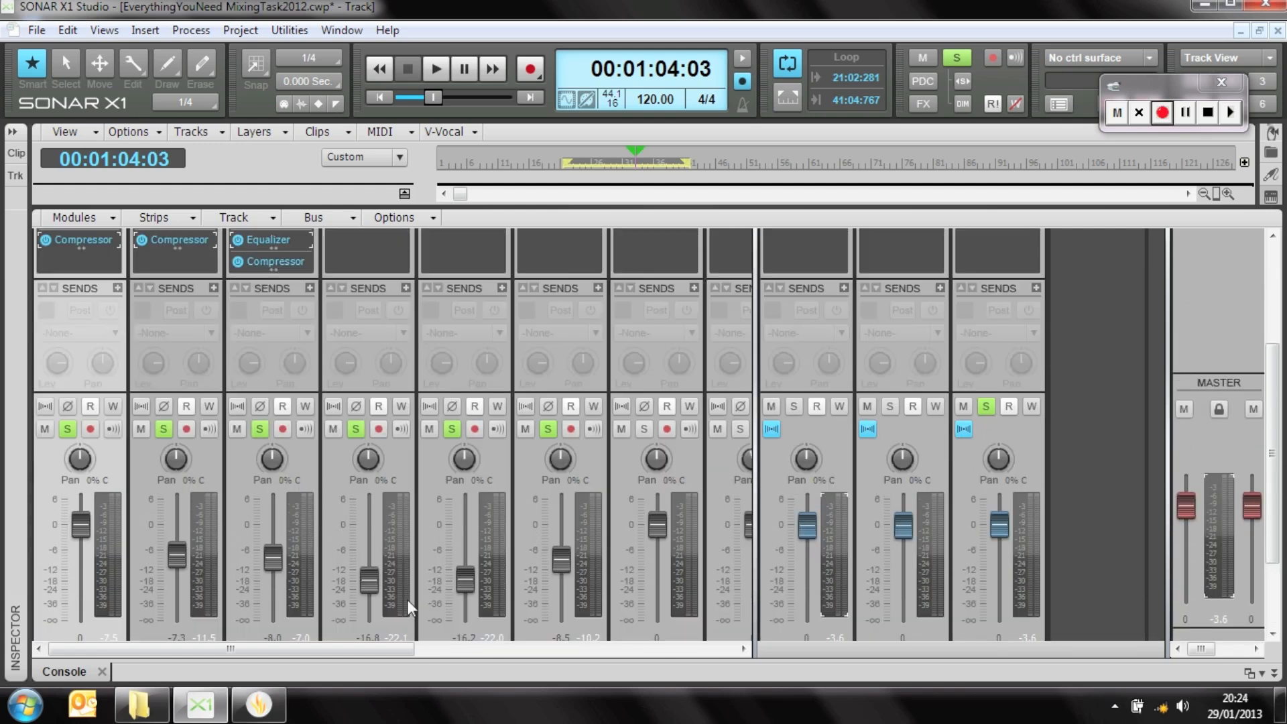
scroll(406, 598, "up", 2)
left_click(117, 402)
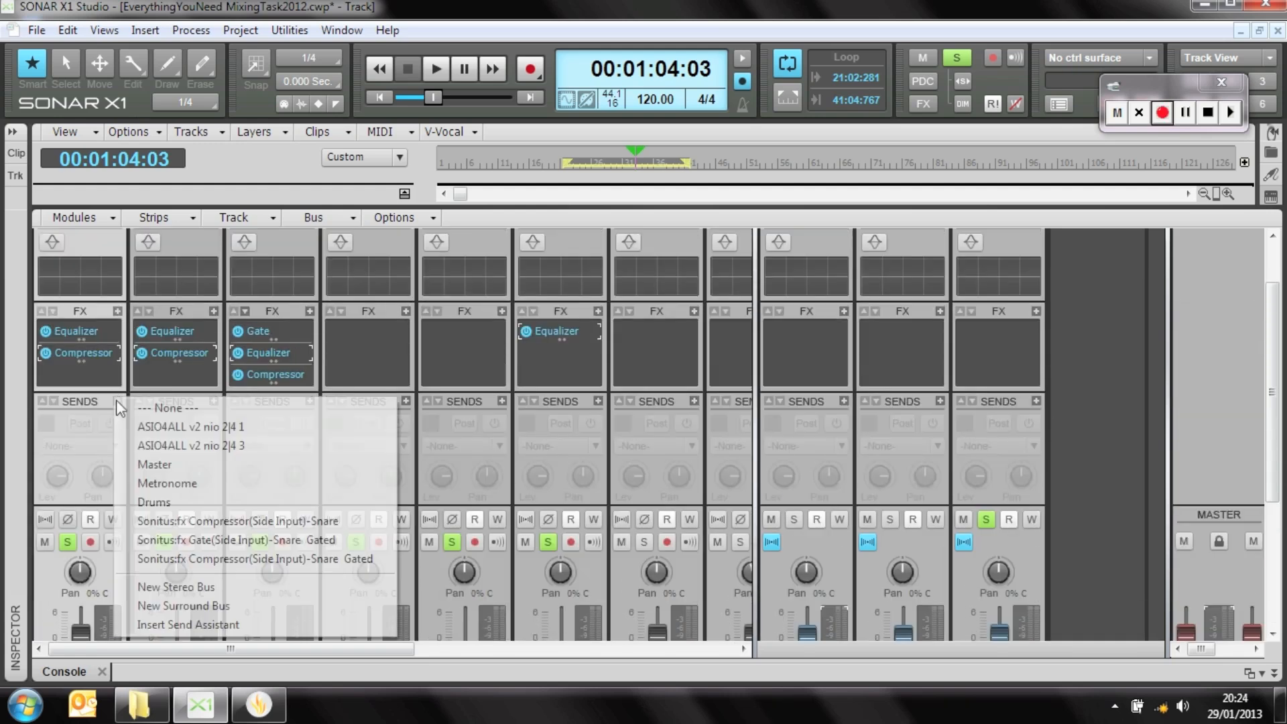
left_click(240, 586)
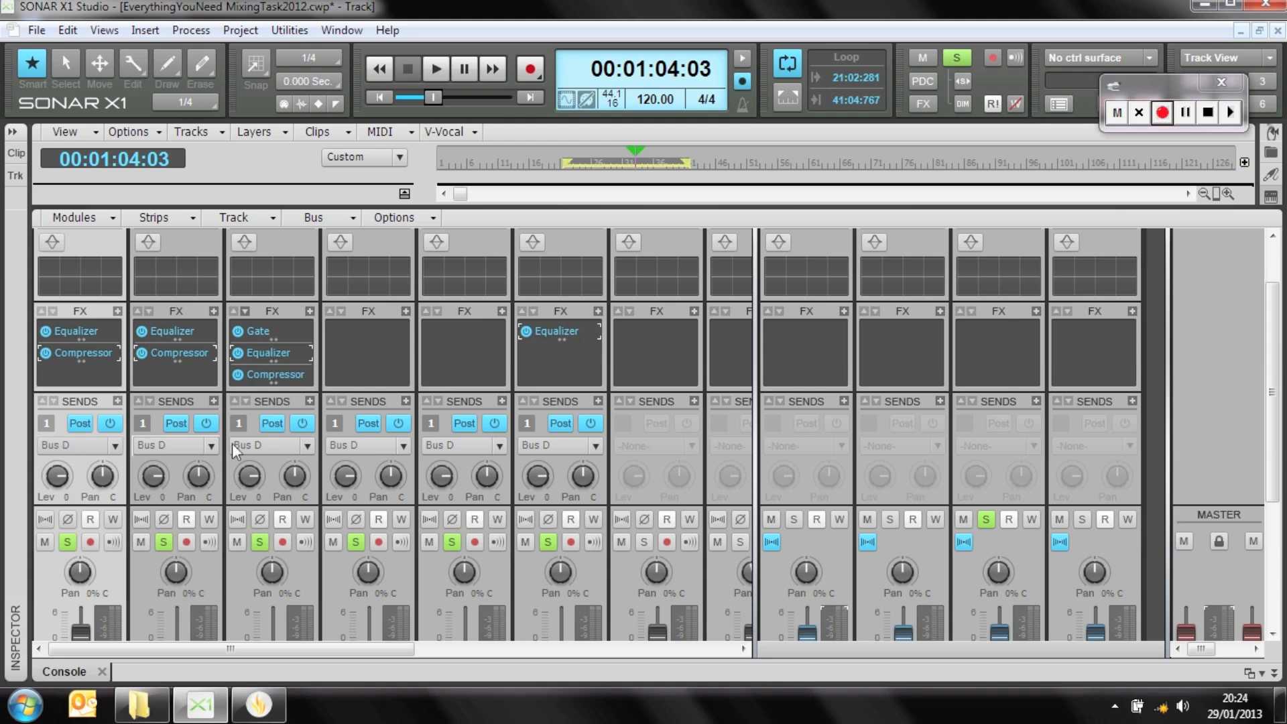
Rename the new bus D as DrumCompression.
scroll(1059, 570, "down", 3)
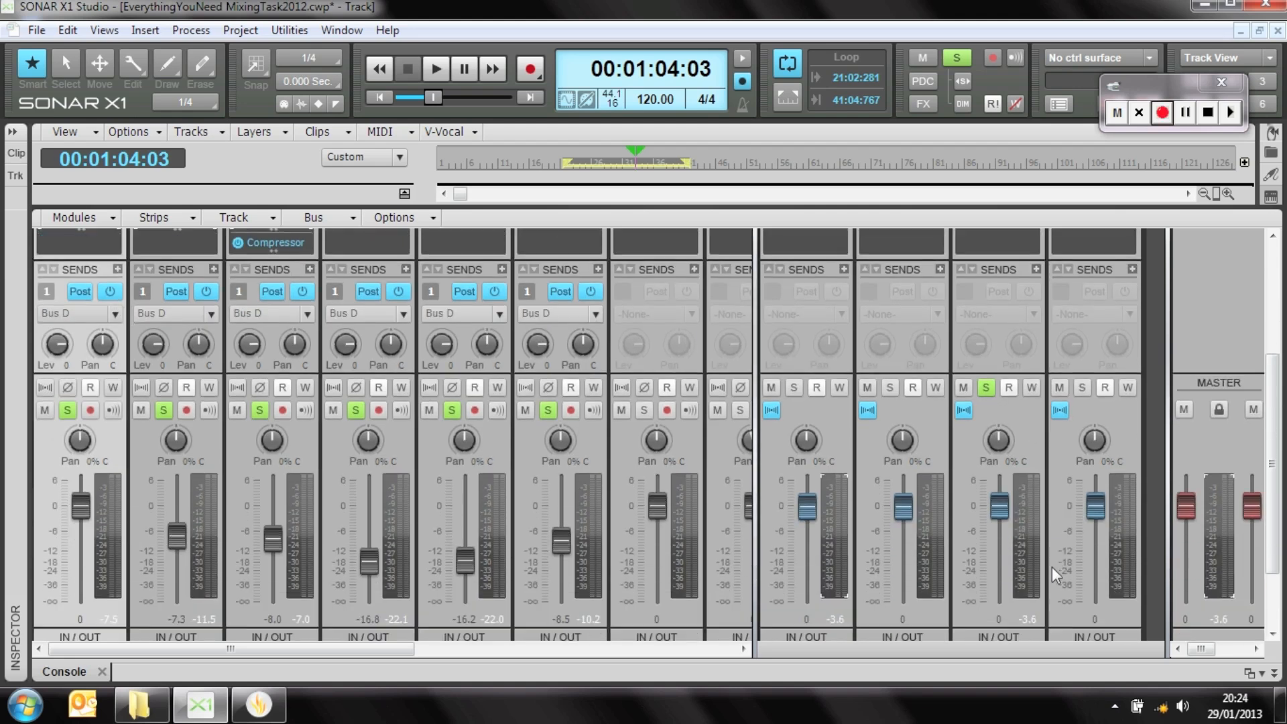
double_click(1099, 606)
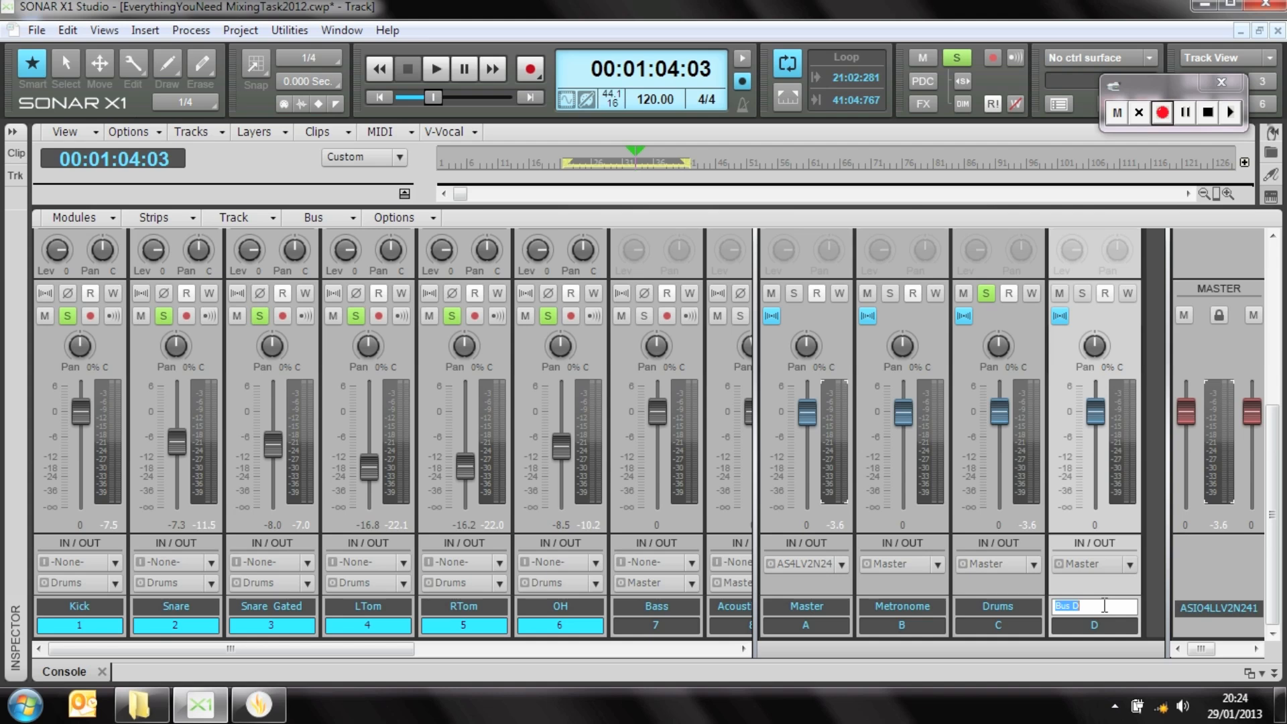
type("DrumCompressio")
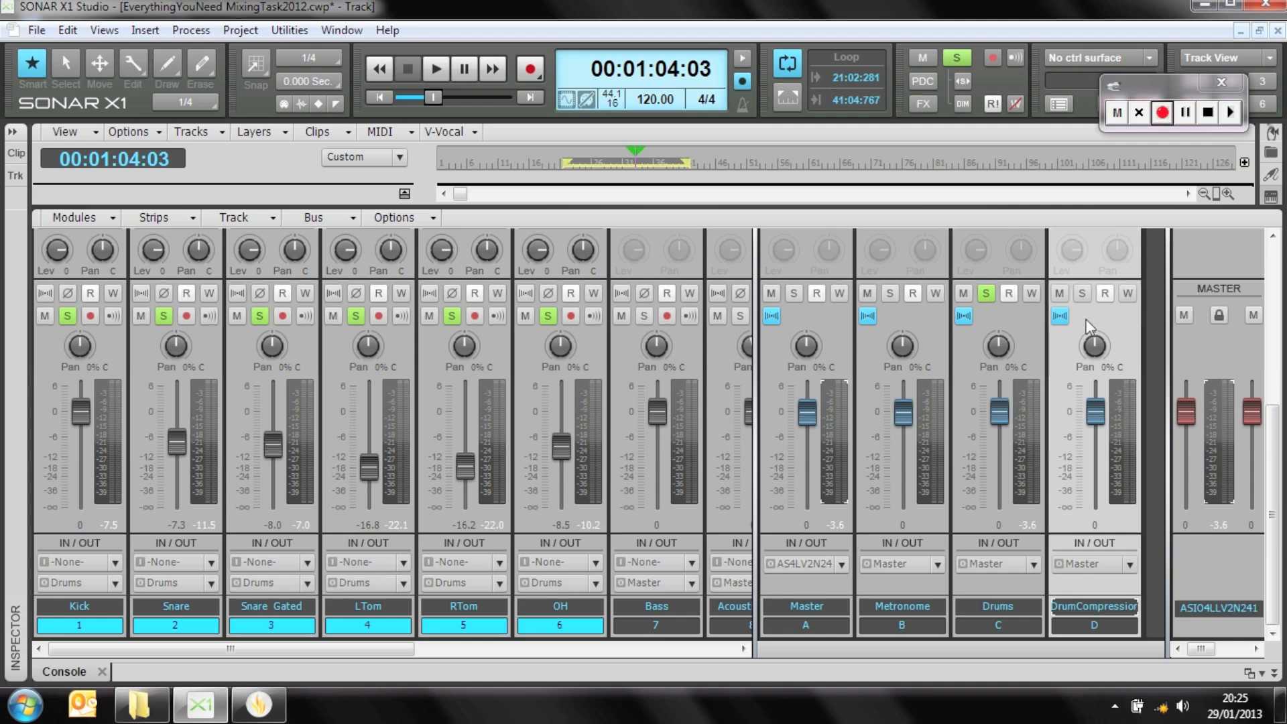
Turn off solo on the Drums bus and on all drum tracks from OH back to Kick.
left_click(985, 293)
left_click(547, 315)
left_click(452, 315)
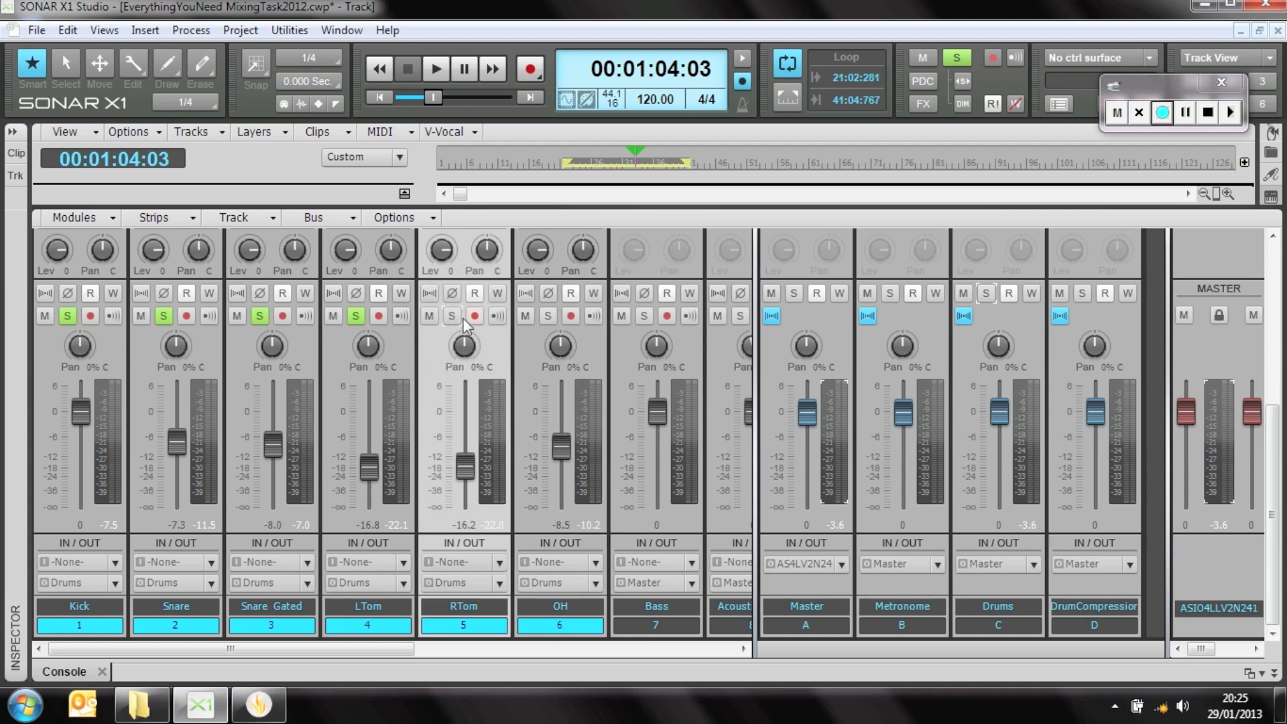
left_click(355, 315)
left_click(259, 316)
left_click(161, 316)
left_click(67, 316)
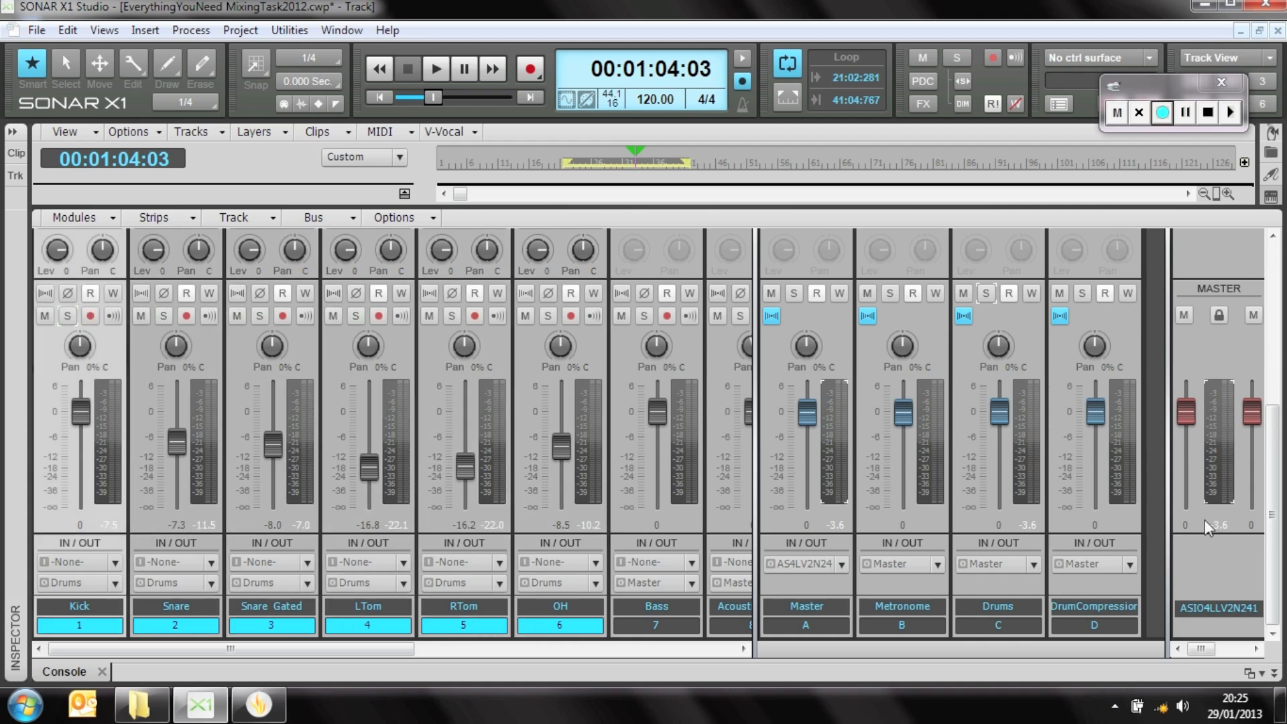
Insert a Sonitus:fx Compressor in the effects bin of the DrumCompression bus.
scroll(1233, 512, "up", 5)
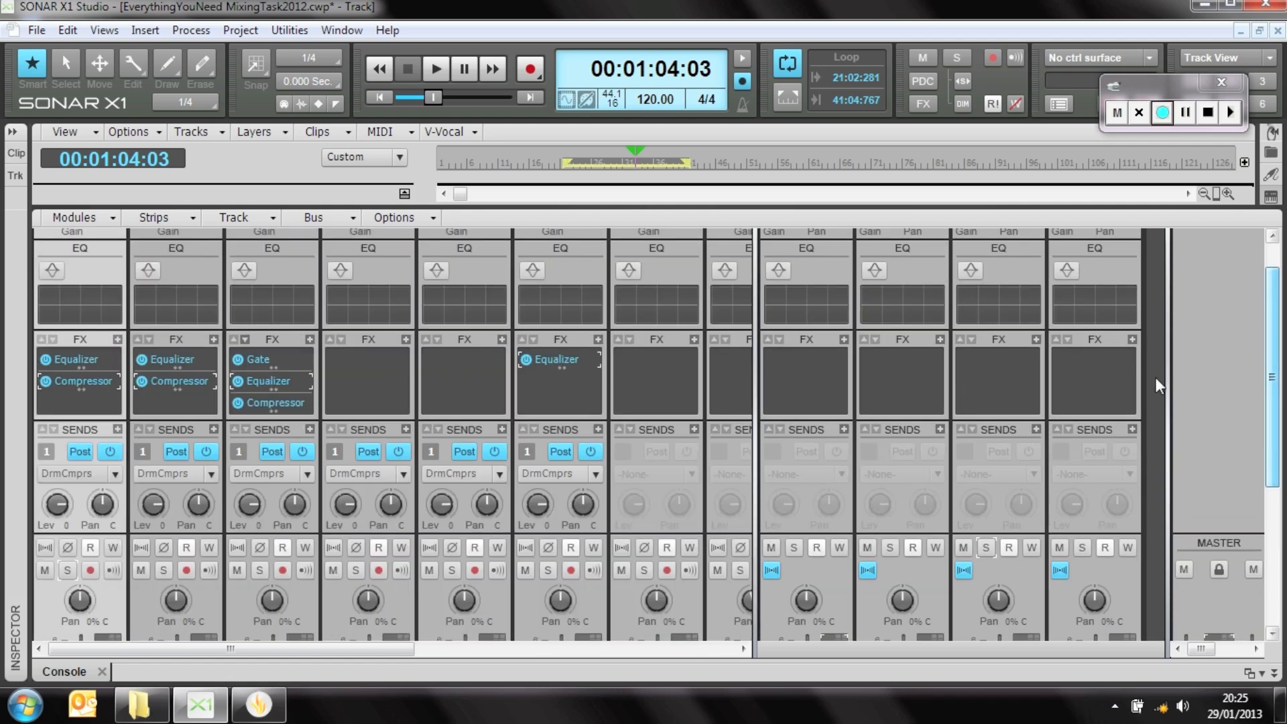
right_click(1110, 383)
mouse_move(1200, 590)
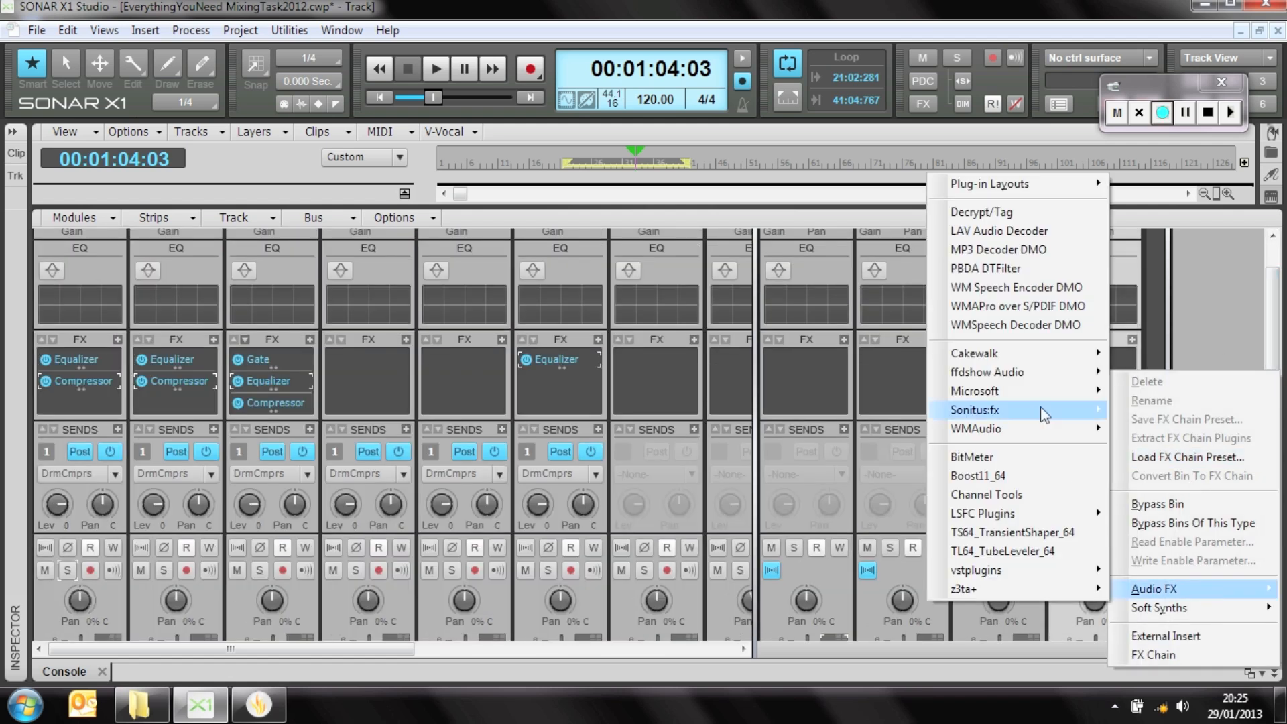
mouse_move(1051, 417)
left_click(1155, 410)
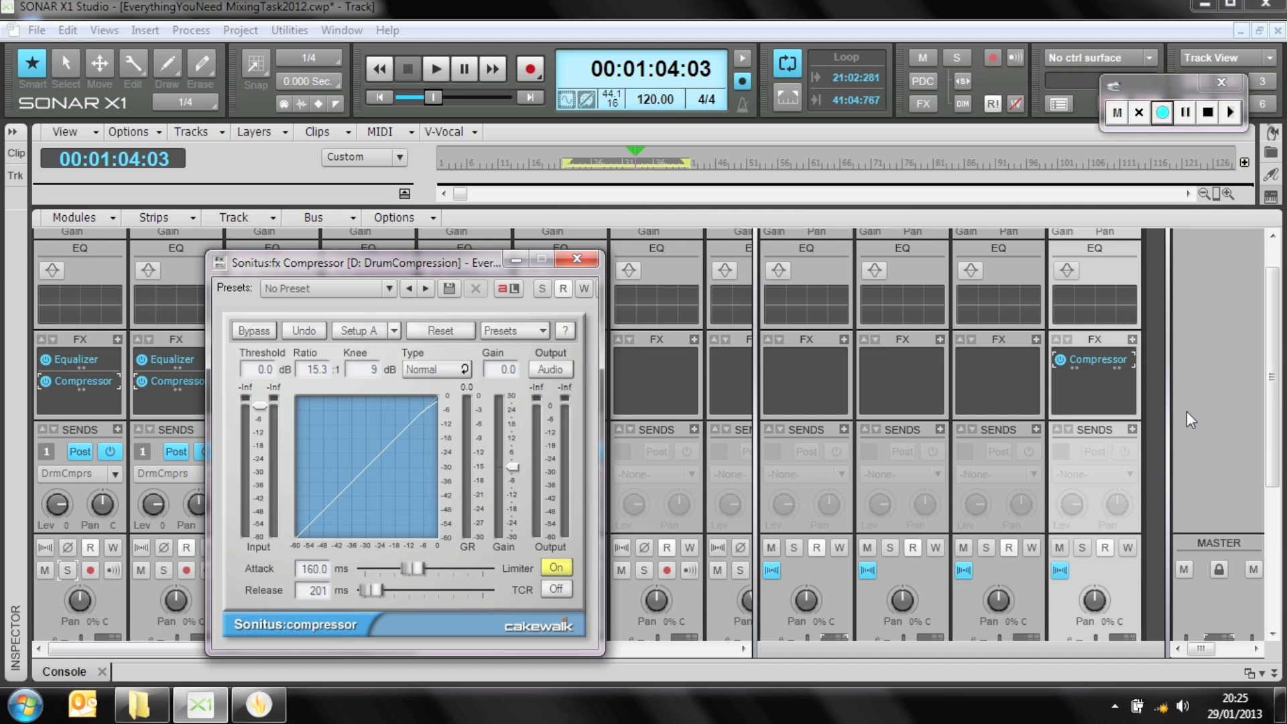
Load the Drum Destroyer music preset in the DrumCompression bus compressor.
left_click(530, 331)
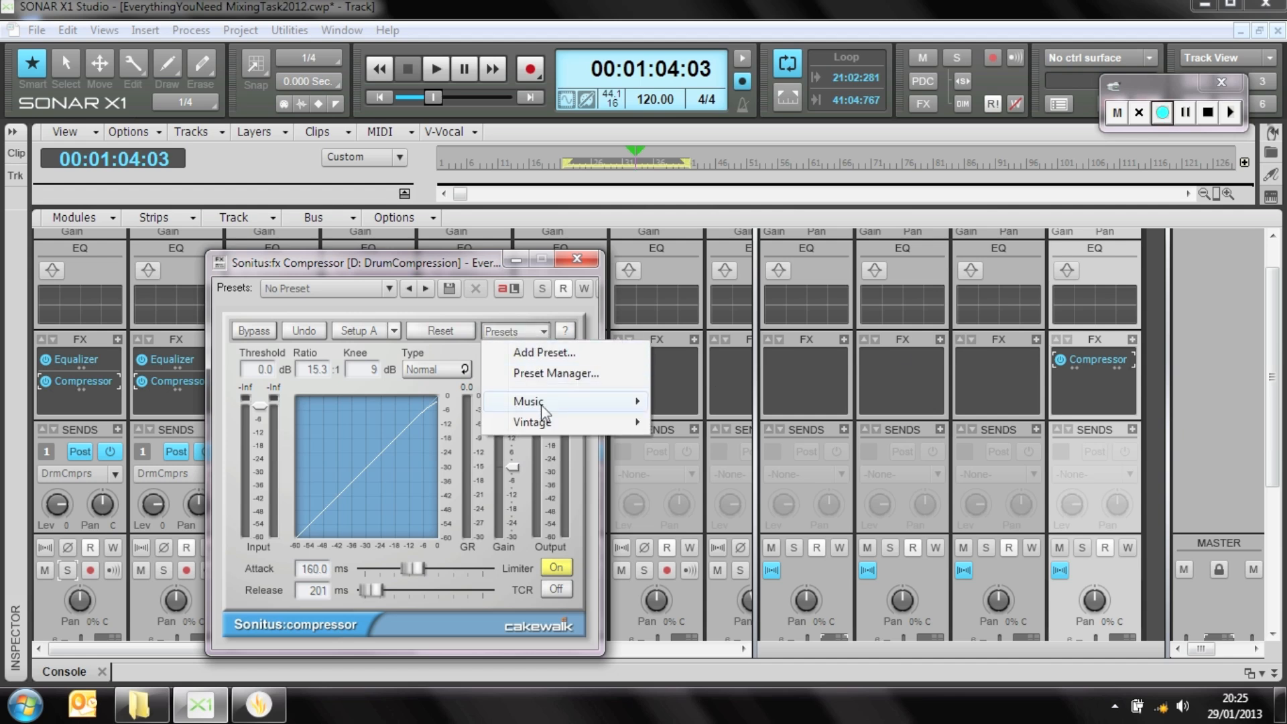
mouse_move(541, 405)
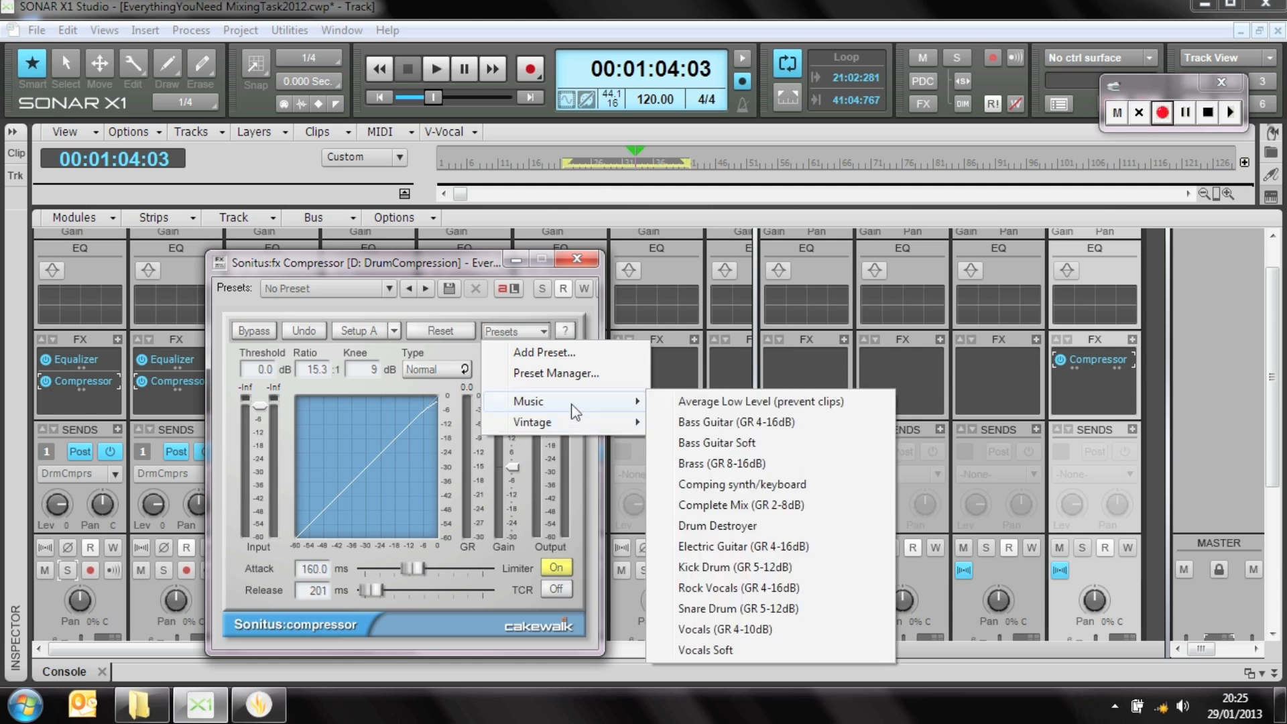
left_click(762, 526)
left_click_drag(410, 401, 400, 415)
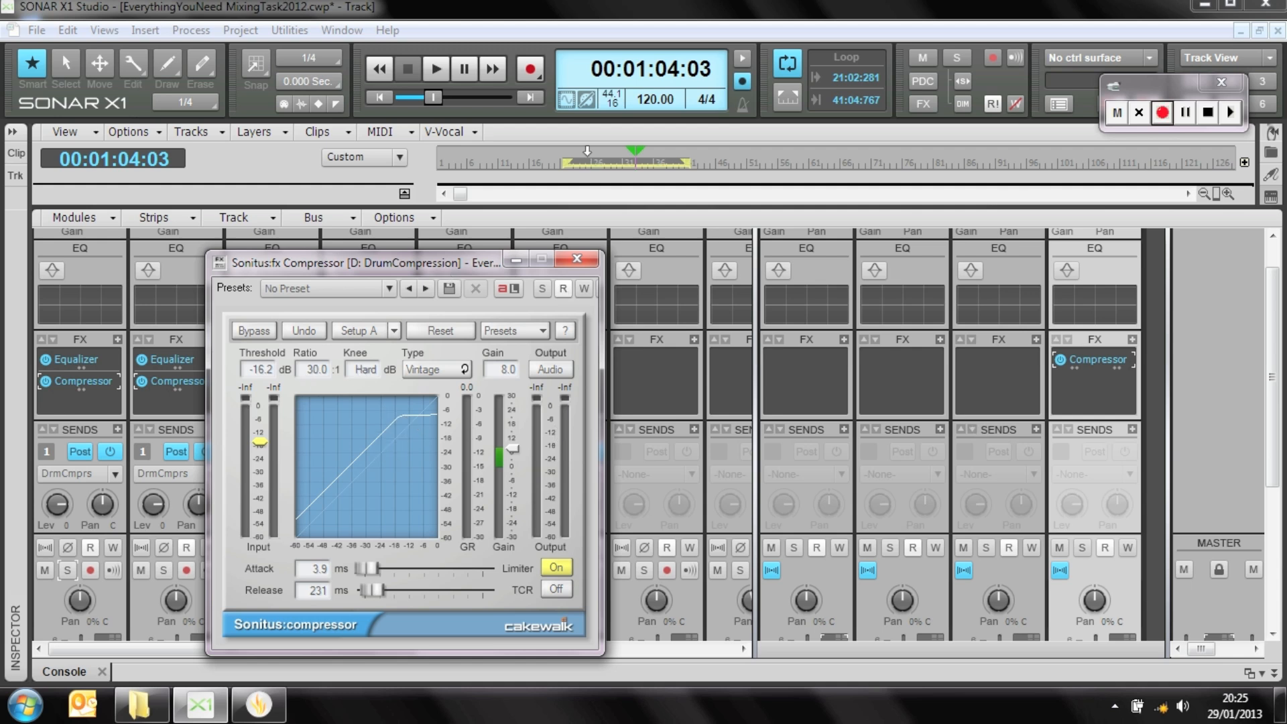
Move the playhead to 00:00:49:04, solo the DrumCompression bus and start playback.
left_click(589, 160)
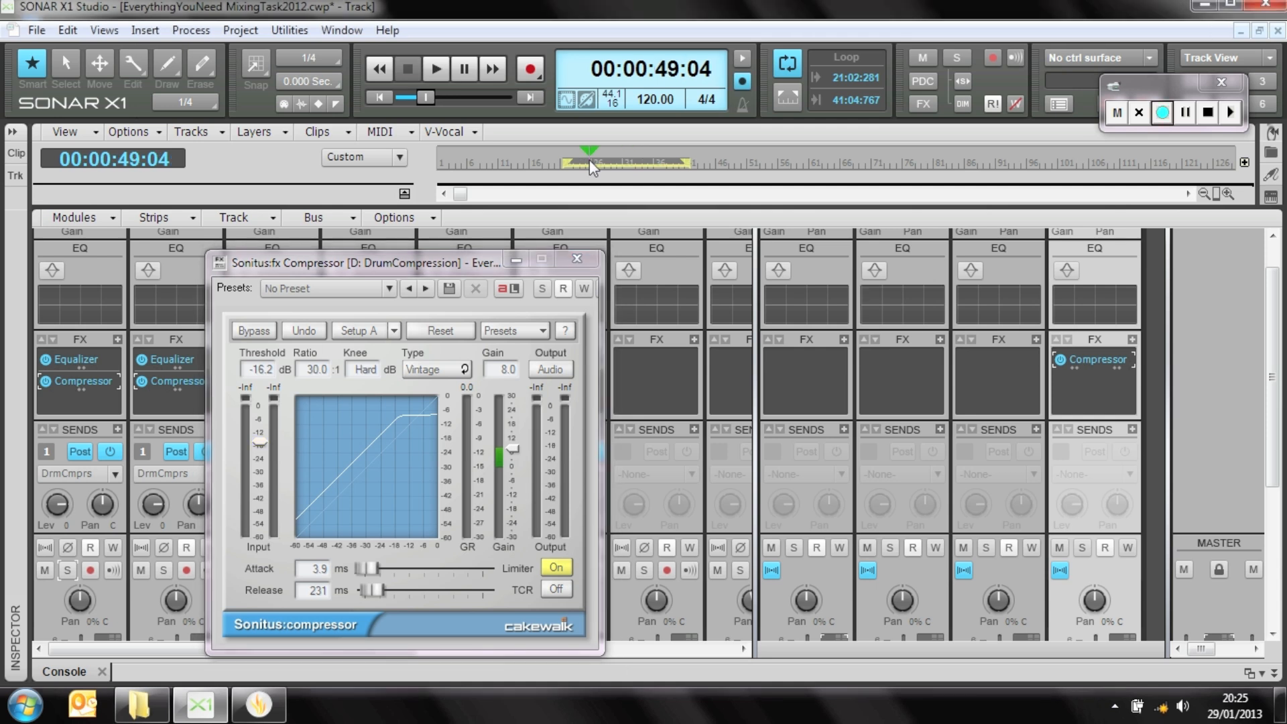
key("space")
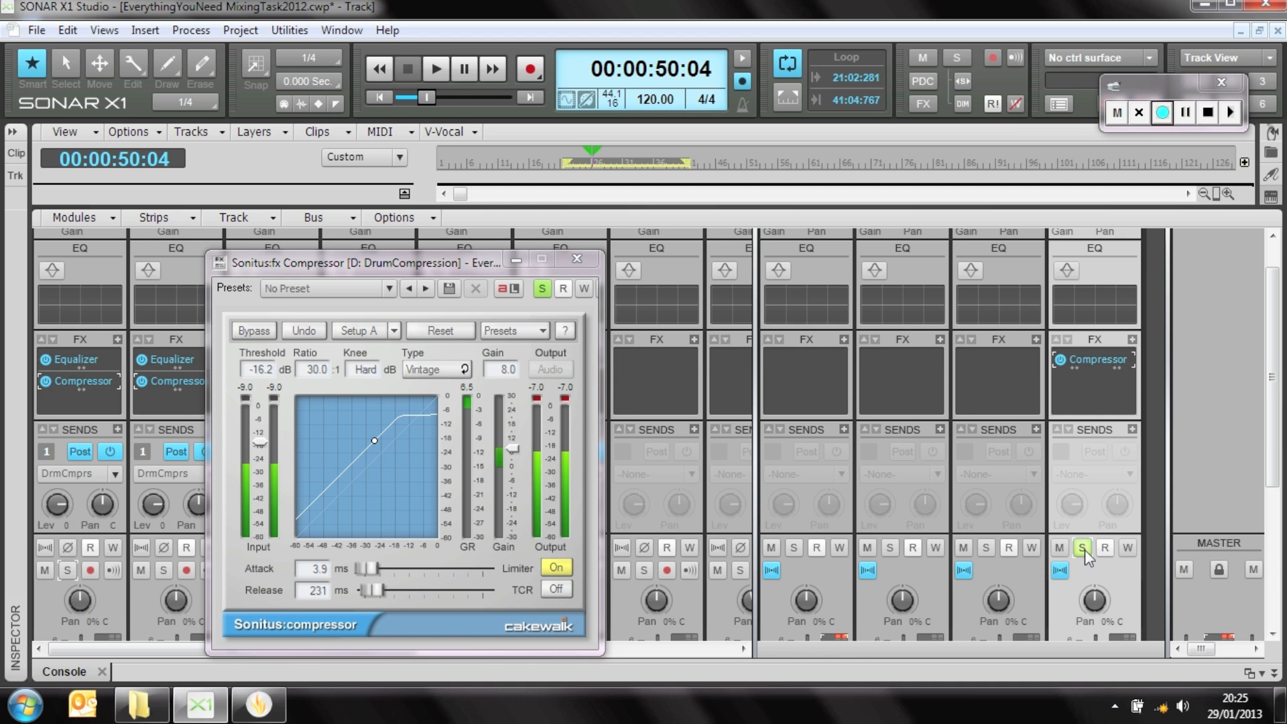
key("space")
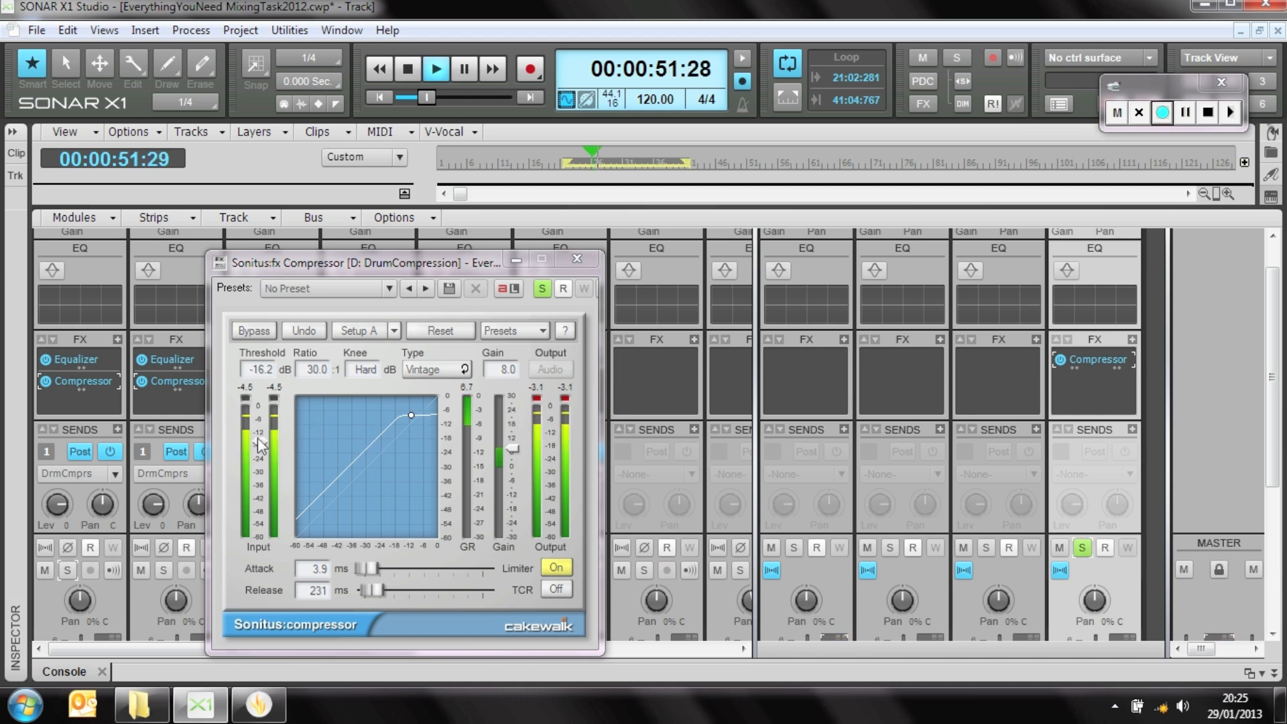
Lower the DrumCompression compressor's threshold to -27.1 dB during playback and close the plug-in window.
left_click_drag(258, 444, 259, 464)
left_click_drag(516, 457, 522, 444)
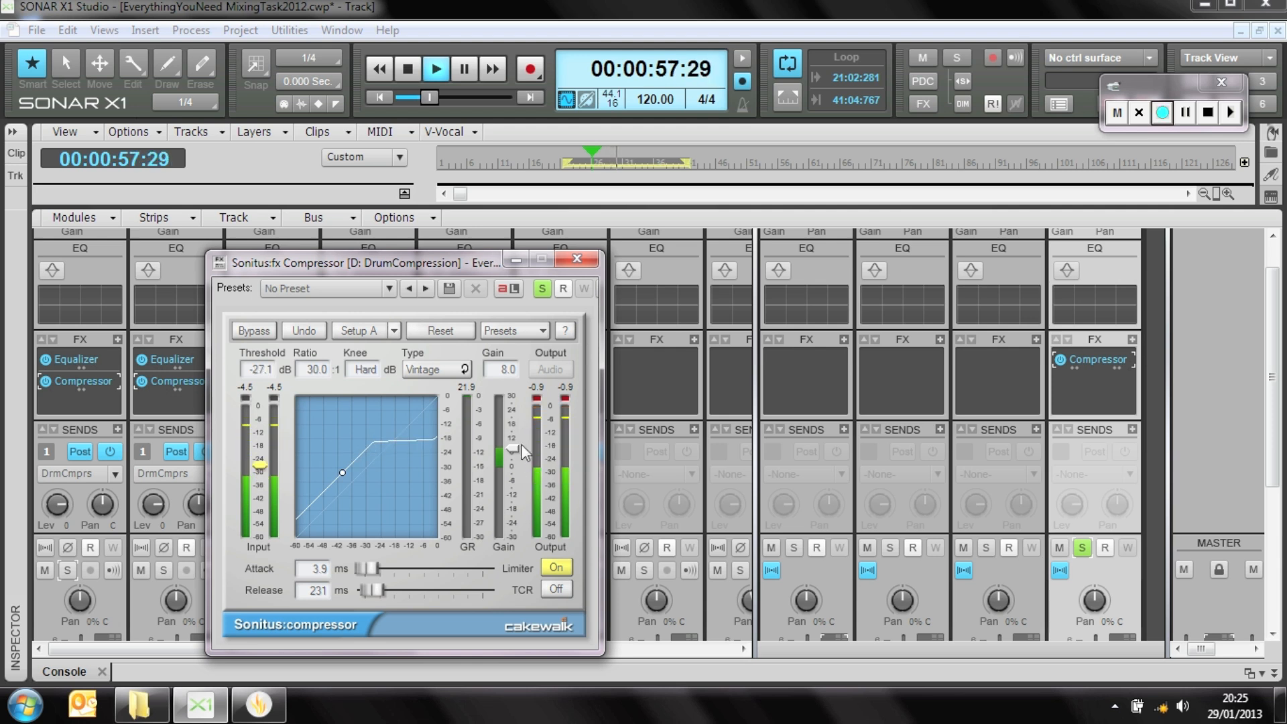
left_click(577, 258)
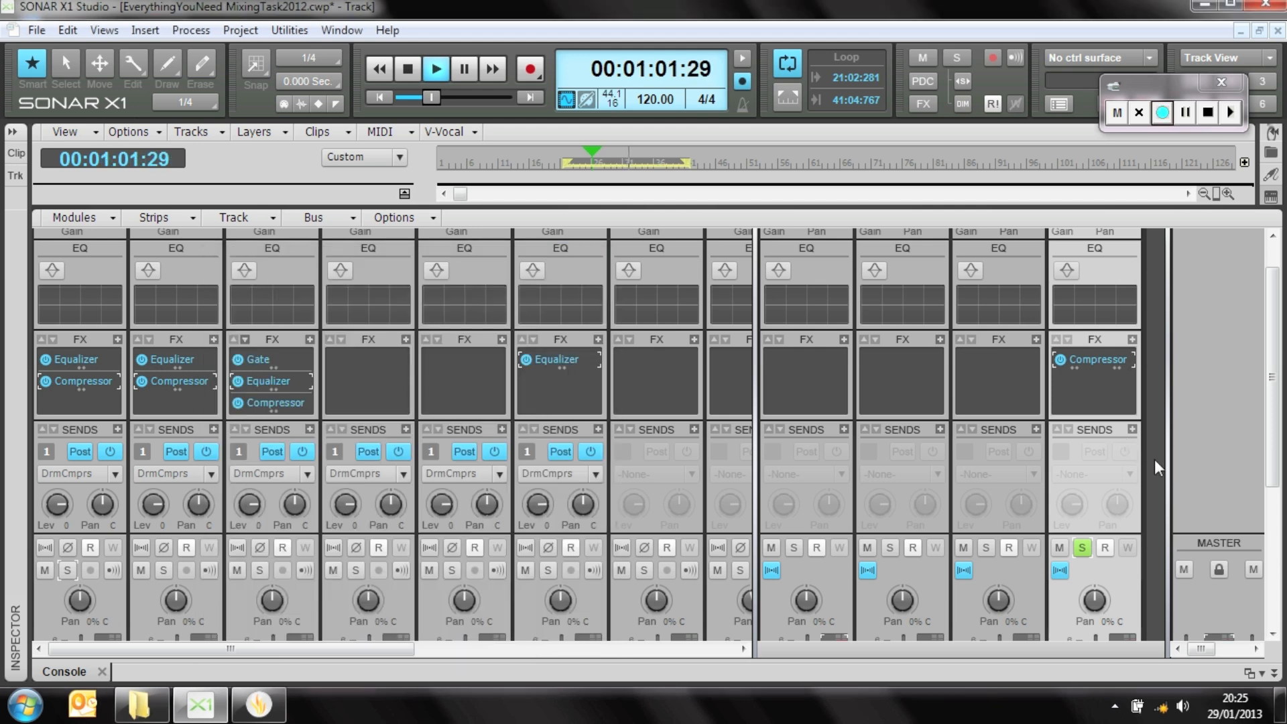
Stop playback, solo the Drums bus as well and pull the DrumCompression bus volume down to -INF.
scroll(1154, 460, "down", 3)
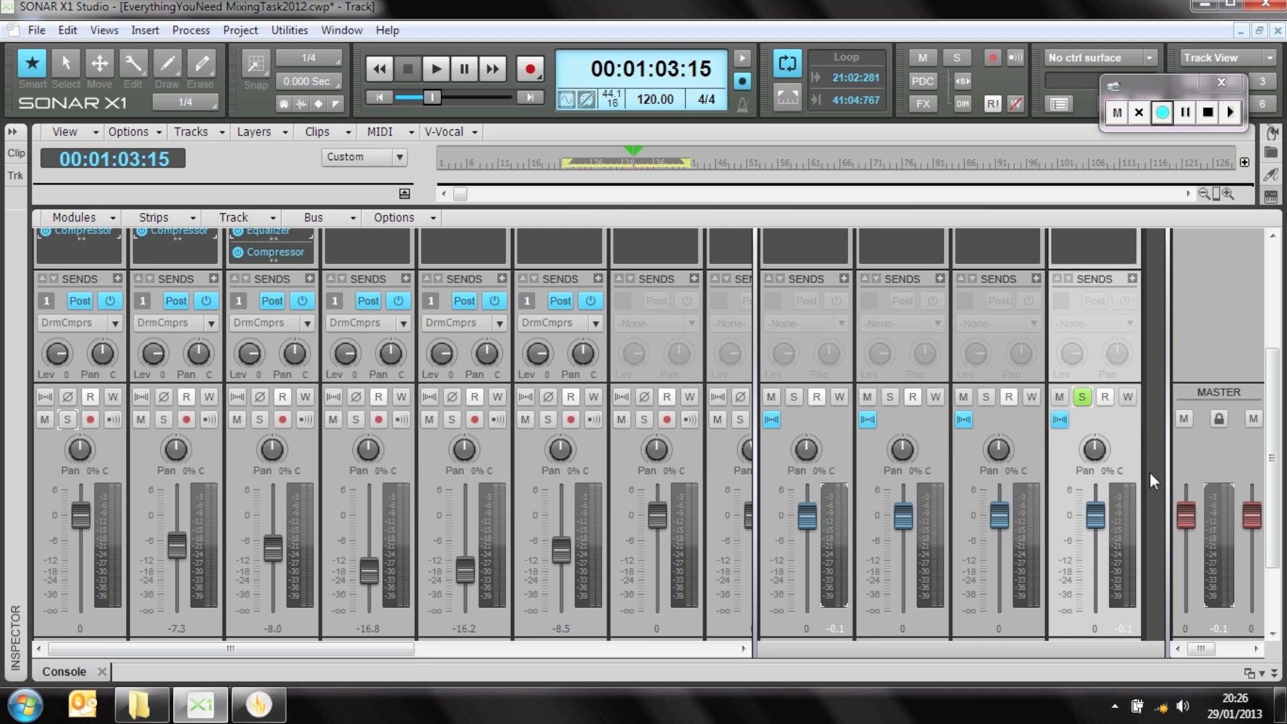
scroll(1066, 509, "down", 1)
left_click_drag(999, 469, 1003, 494)
double_click(1005, 496)
scroll(1145, 499, "down", 1)
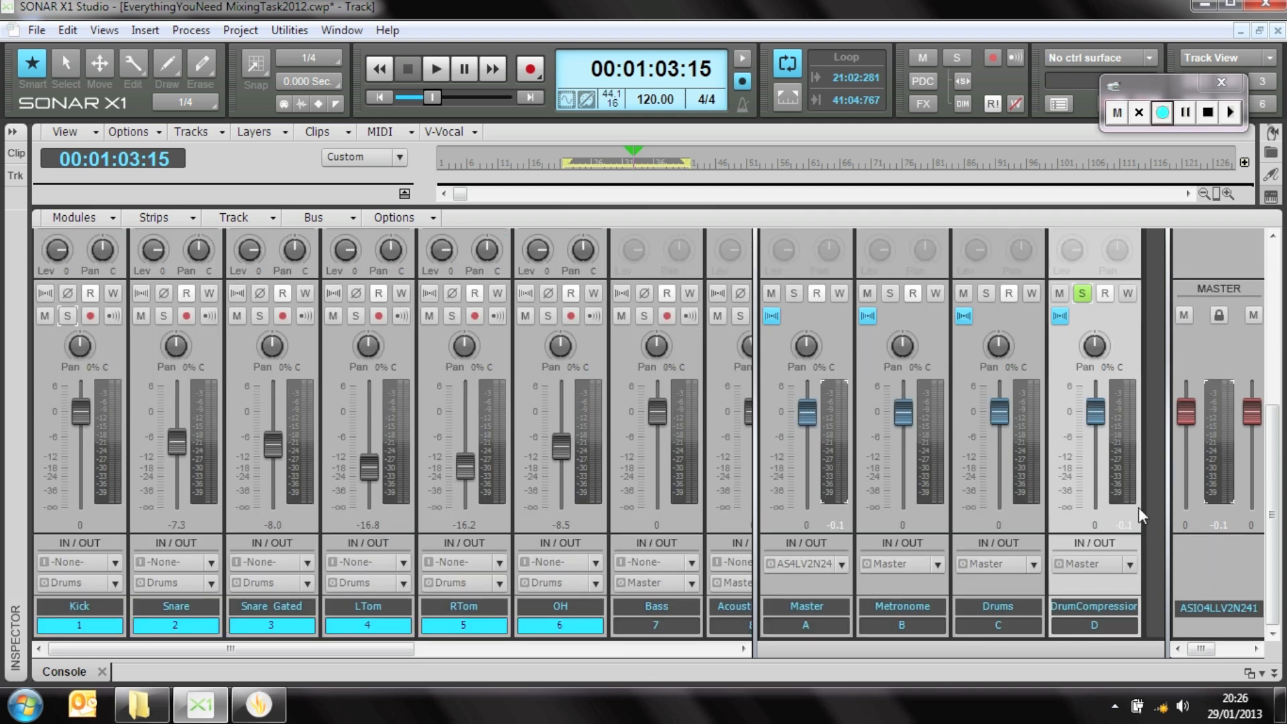
left_click(987, 293)
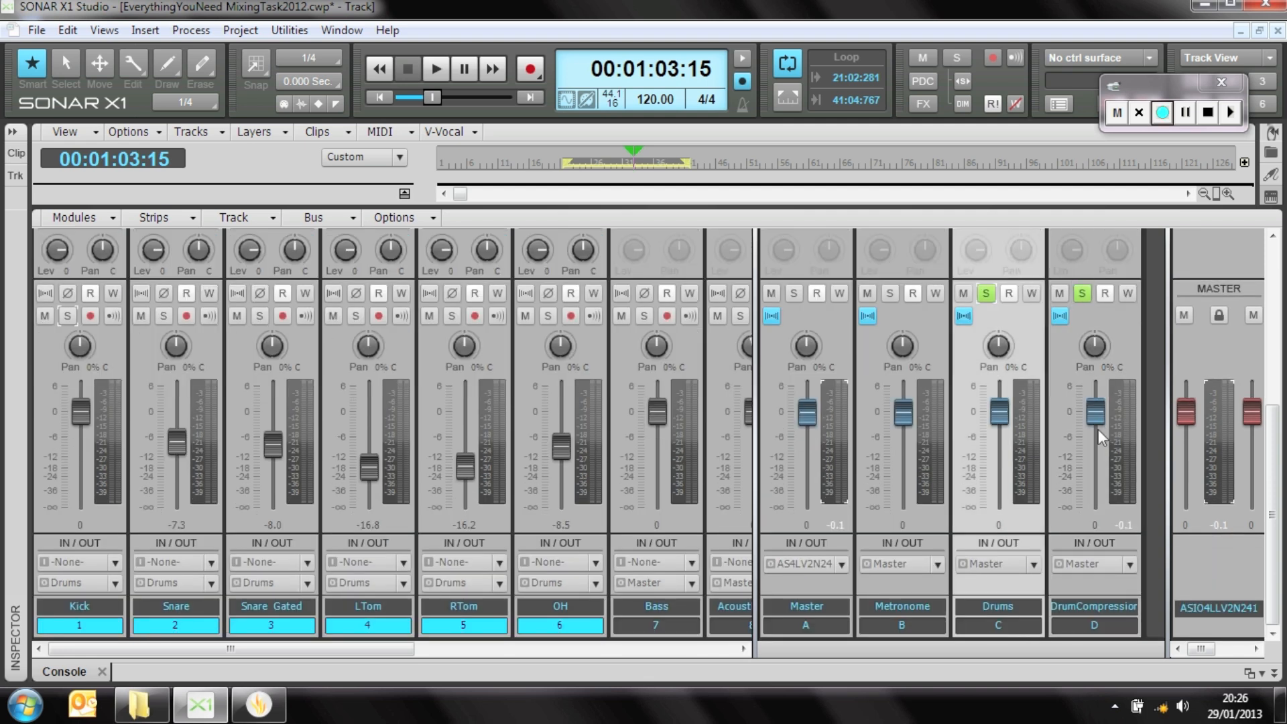
left_click_drag(1097, 413, 1095, 508)
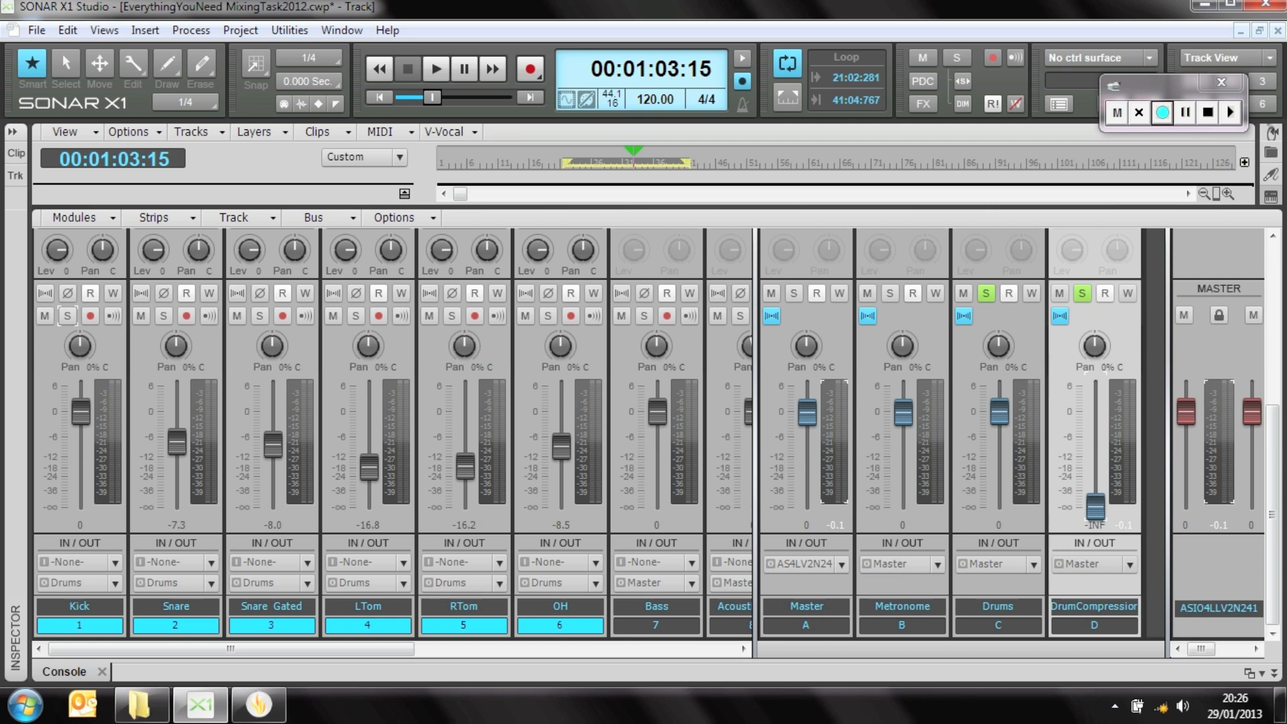
Raise the DrumCompression bus volume to -8.0 dB during playback and reset the Master bus clip indicator.
key("space")
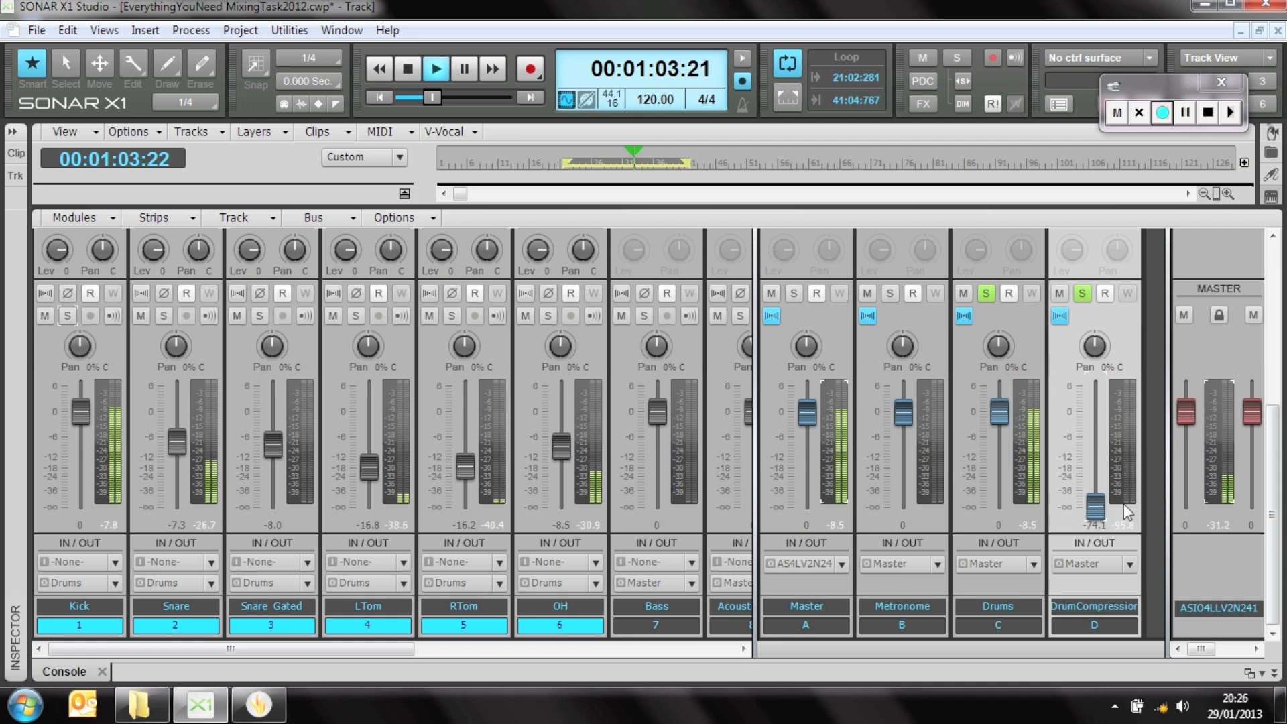
left_click_drag(1086, 504, 1085, 445)
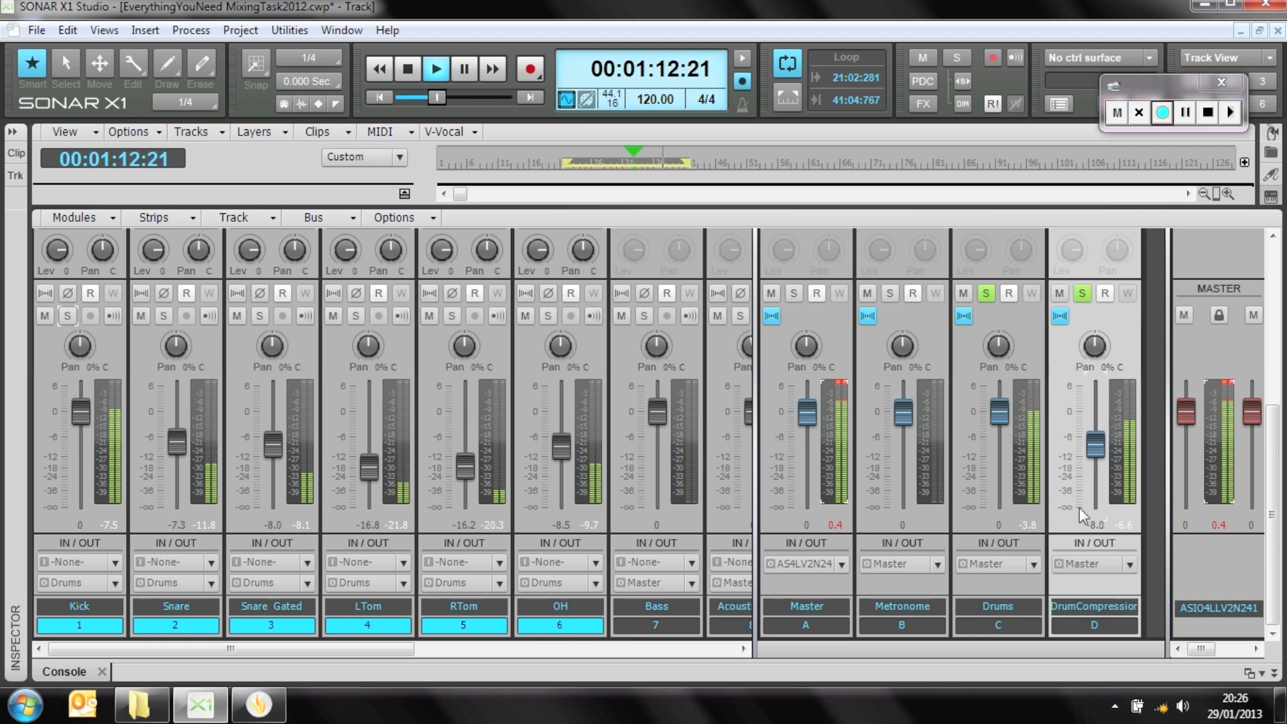
left_click(834, 385)
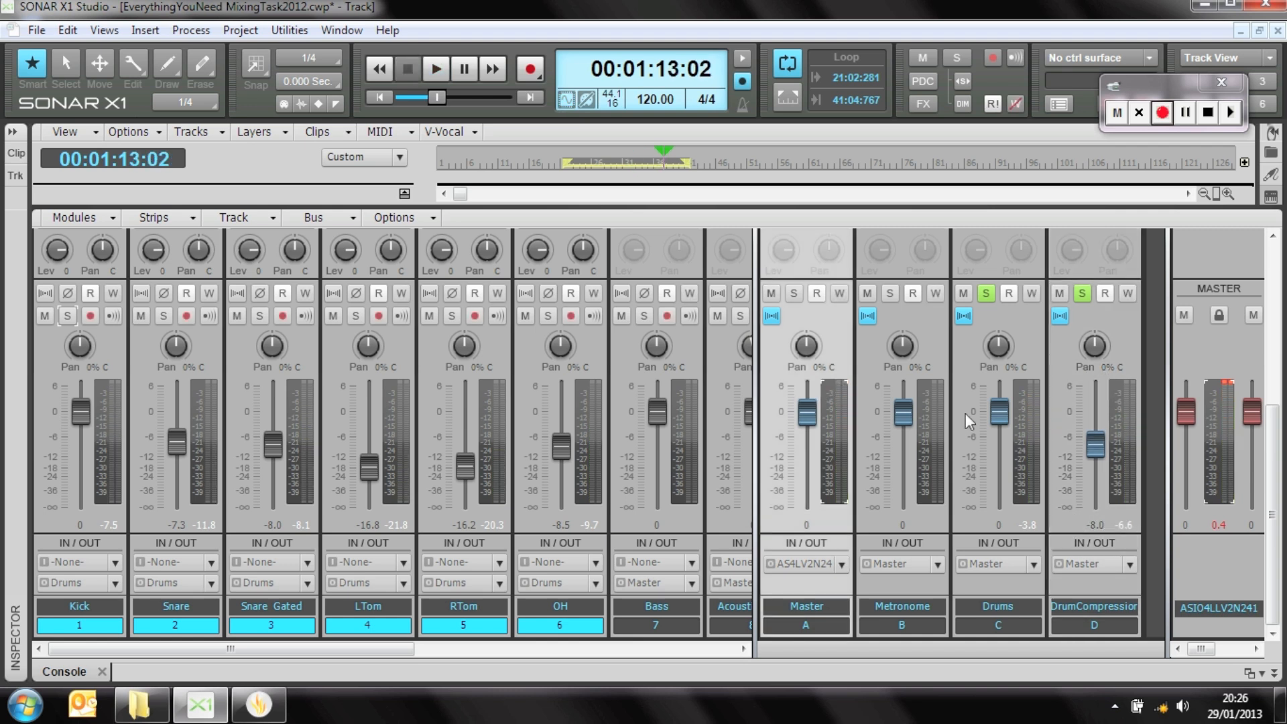
Set the Drums bus to -2.3 dB and DrumCompression to -9.6 dB, reset the main output's clip indicator and play the mix briefly.
left_click_drag(999, 410, 999, 424)
left_click_drag(1100, 448, 1108, 453)
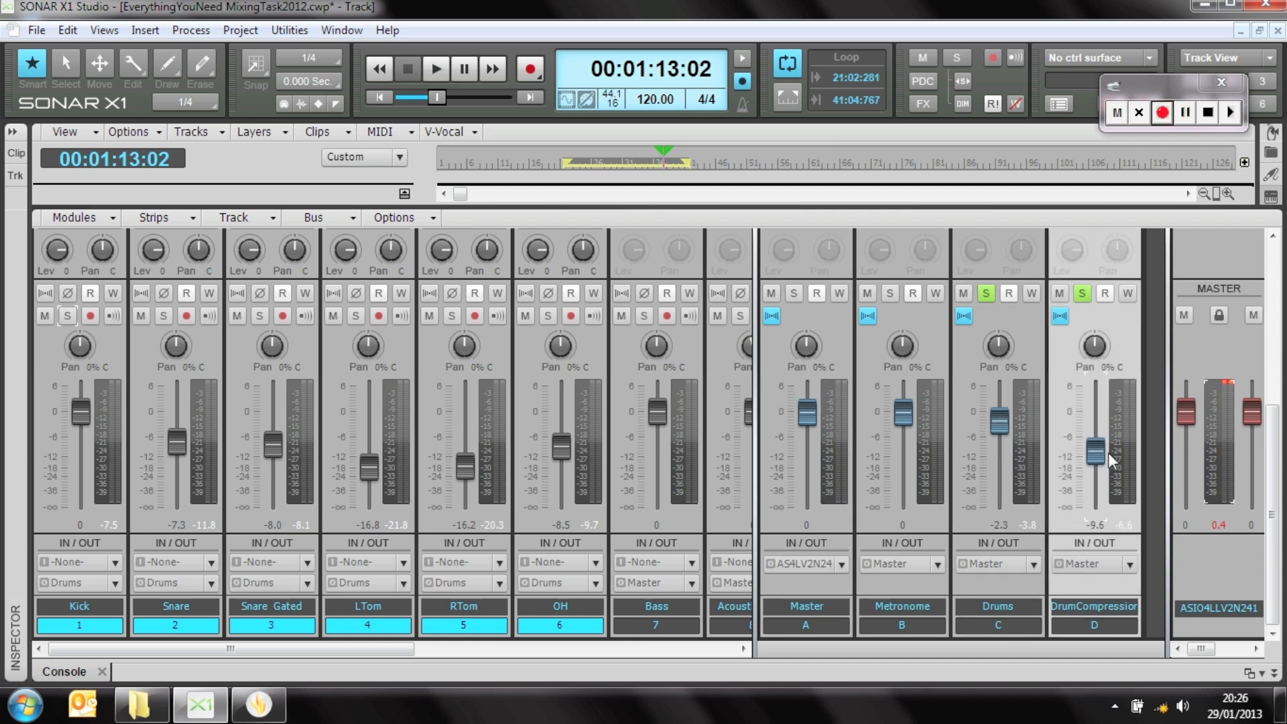
left_click(1229, 381)
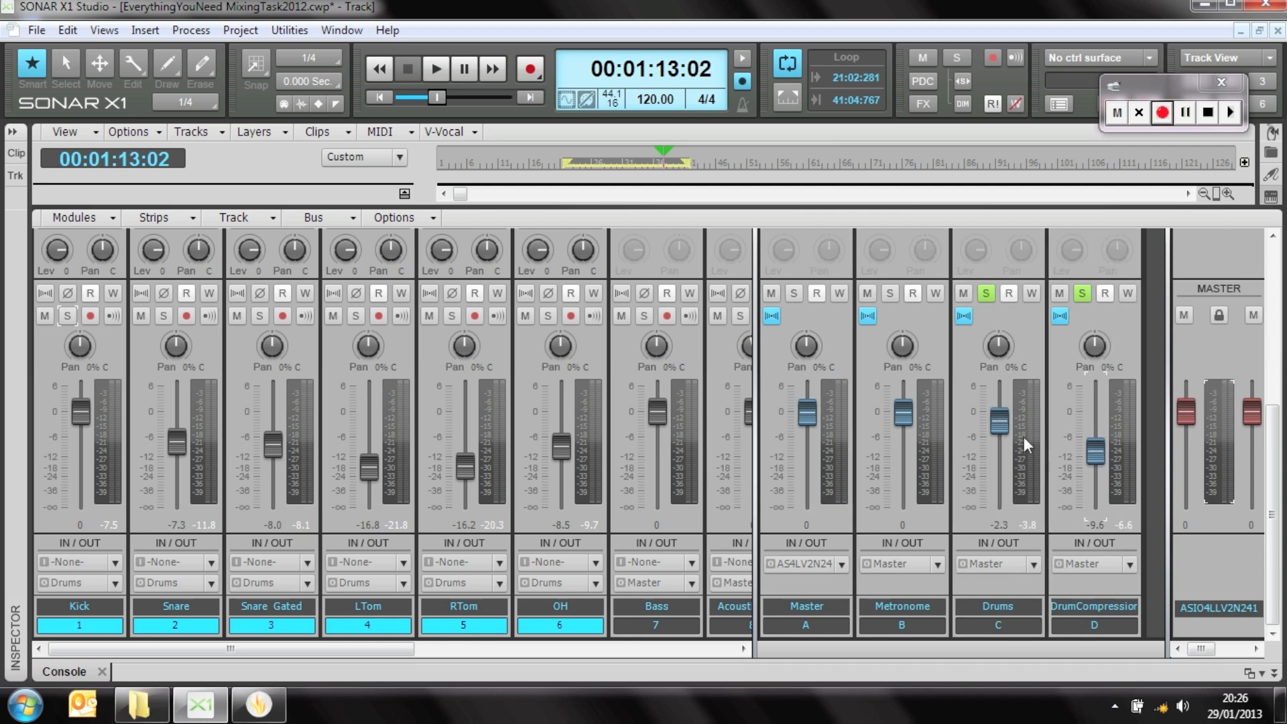
key("space")
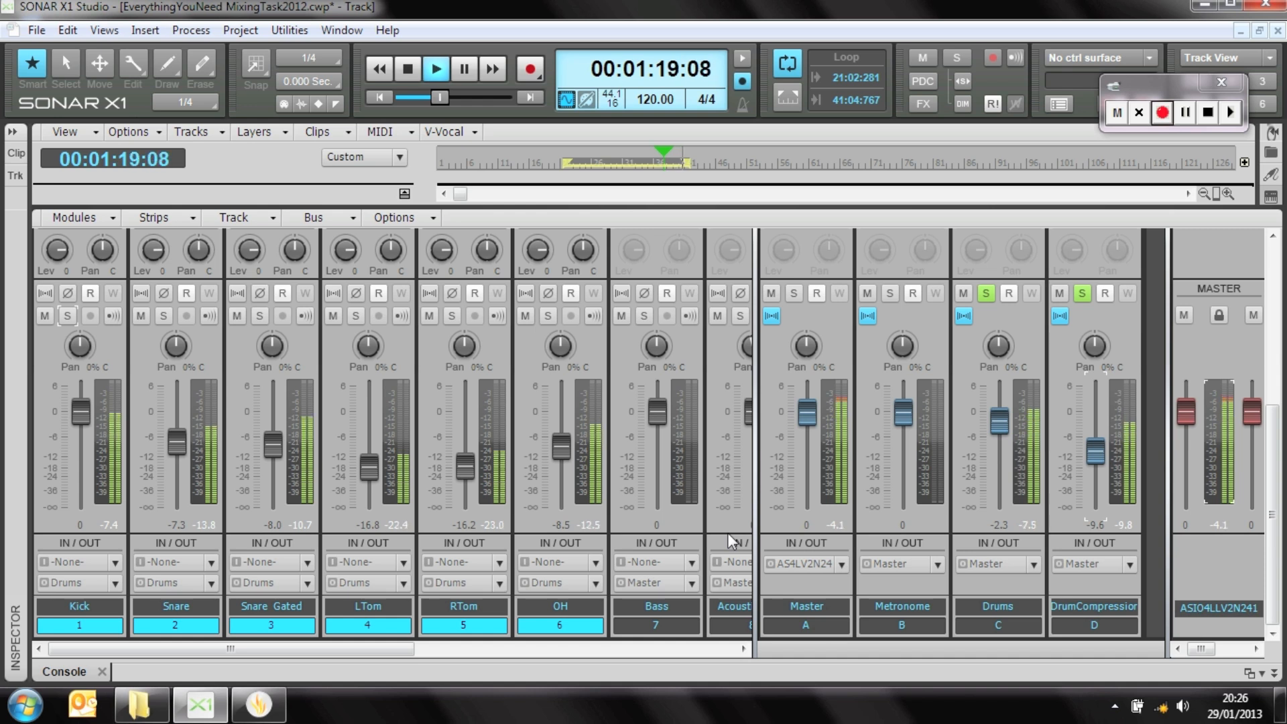
key("r")
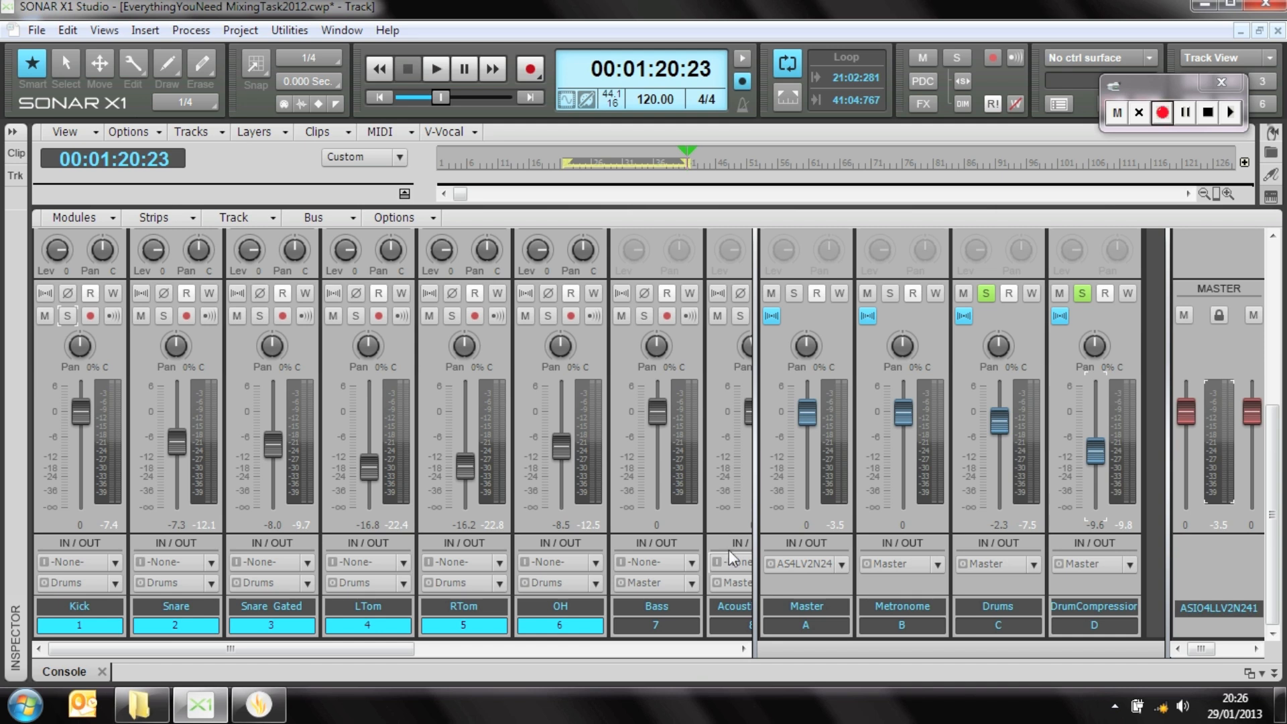
Shrink the console to view the tracks above it, and enlarge it again until the volume faders show.
left_click_drag(769, 207, 718, 486)
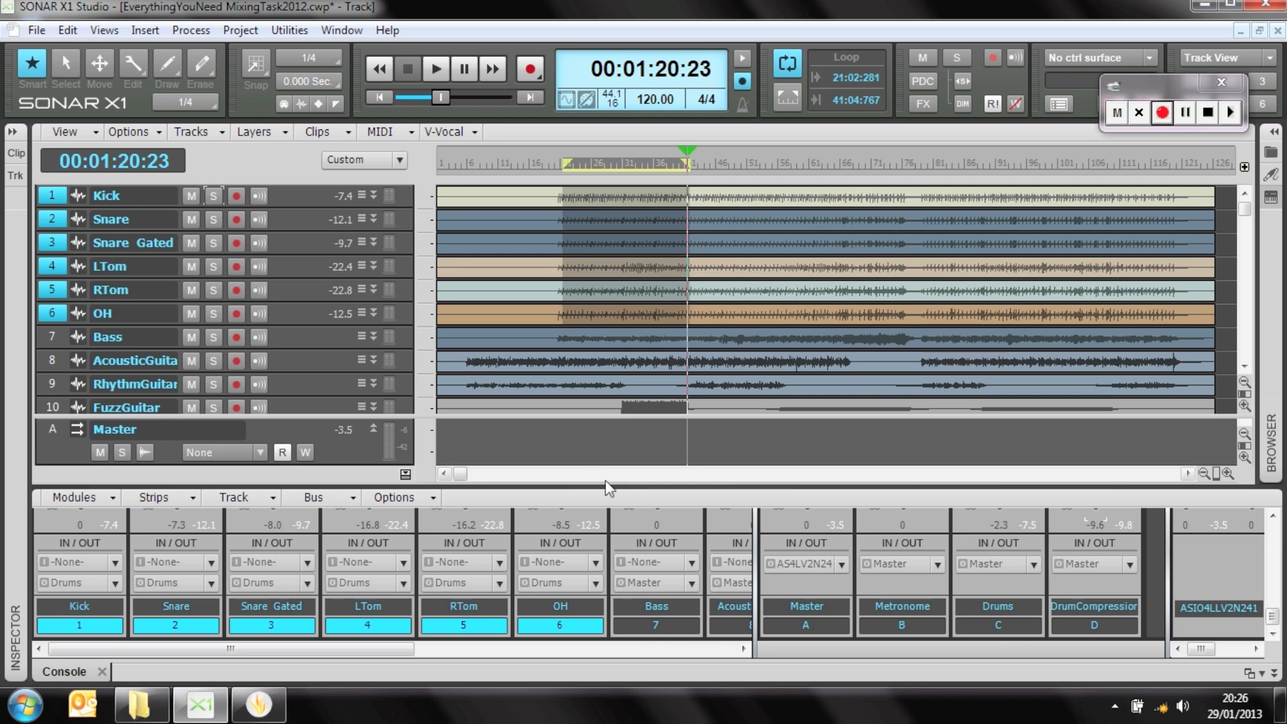
left_click_drag(637, 486, 637, 272)
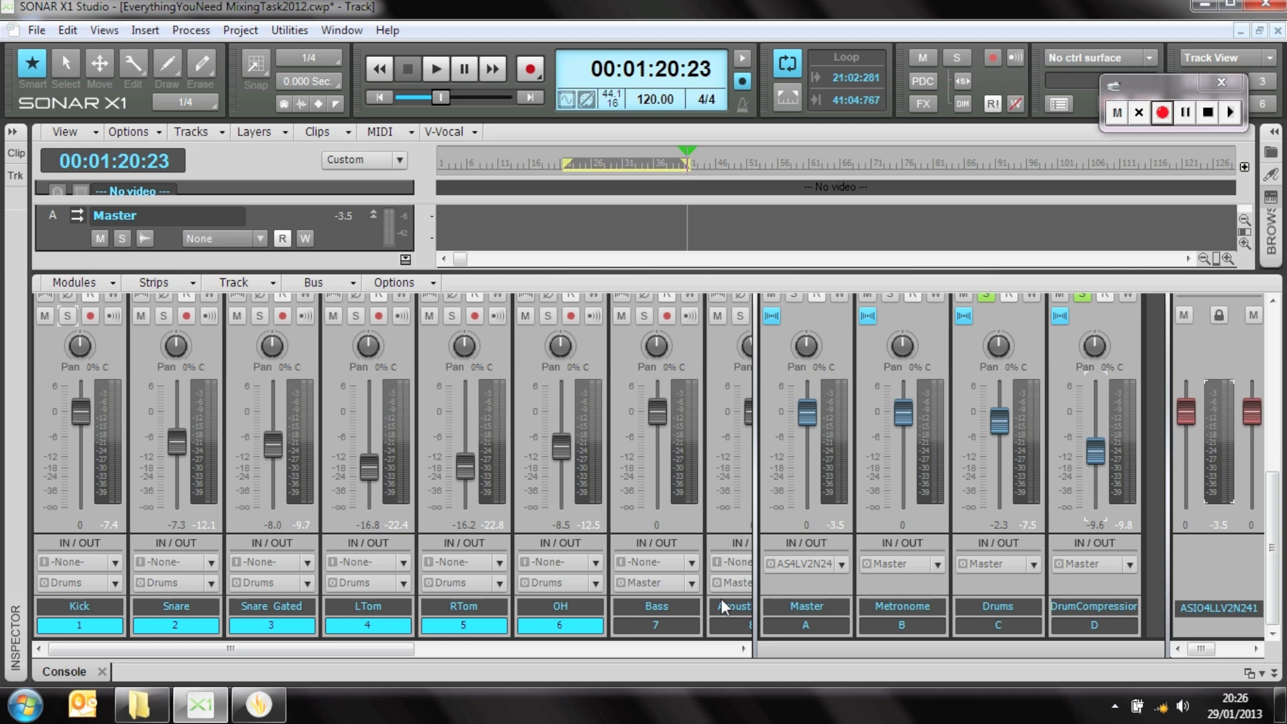
mouse_move(1273, 557)
left_mouse_down()
mouse_move(1273, 387)
mouse_move(1273, 566)
left_mouse_up()
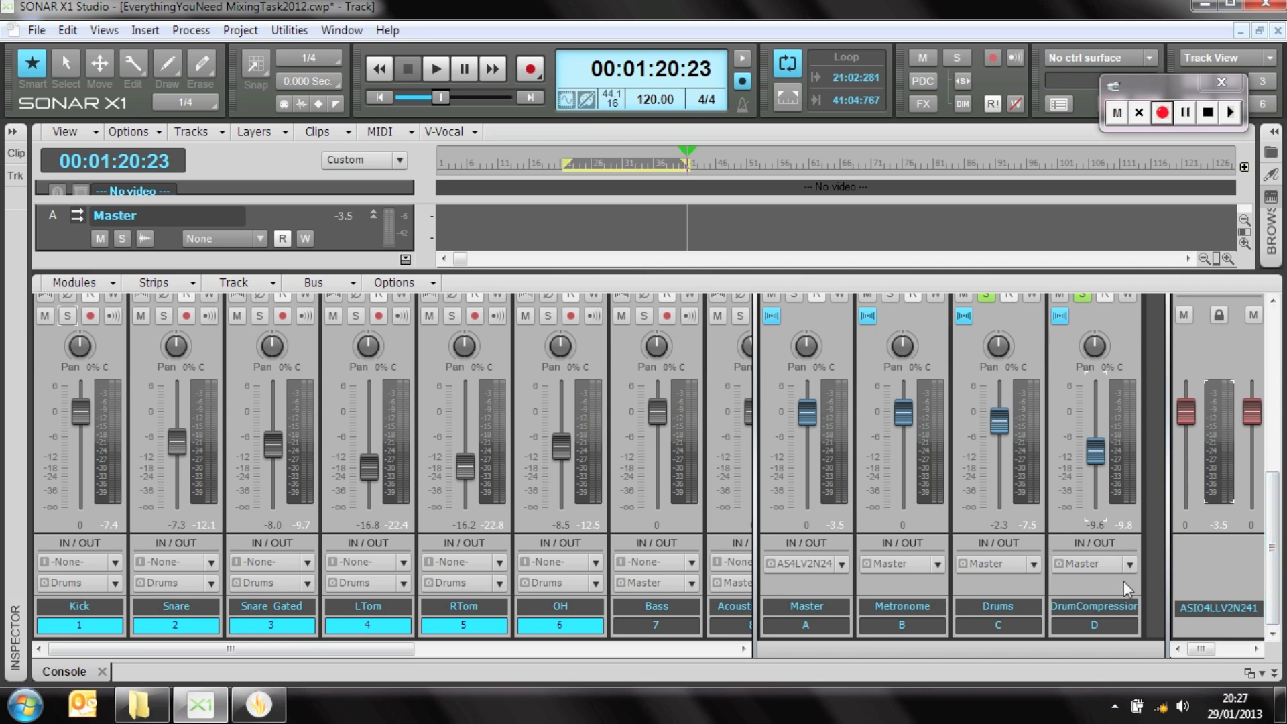